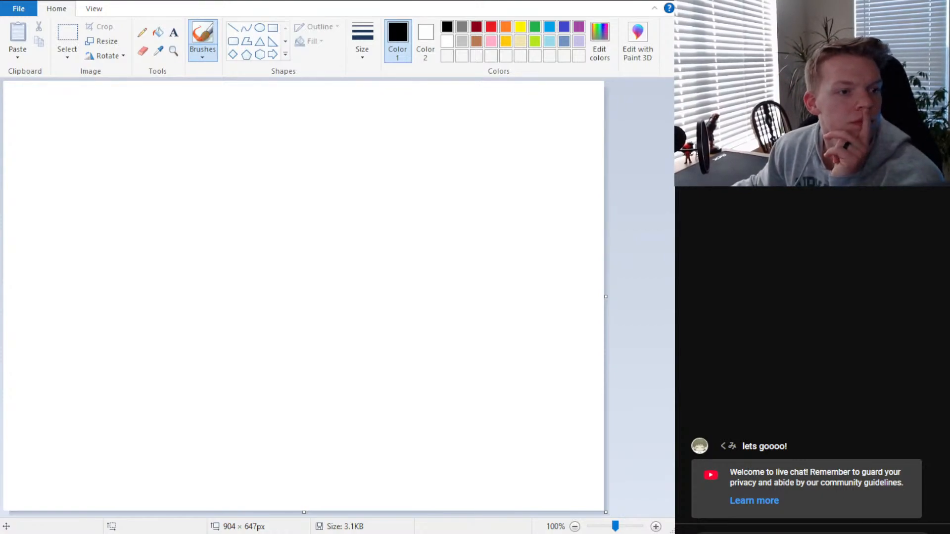
Look through the saved paintings in the Downloads folder and open 104.365.2024
key("ctrl+o")
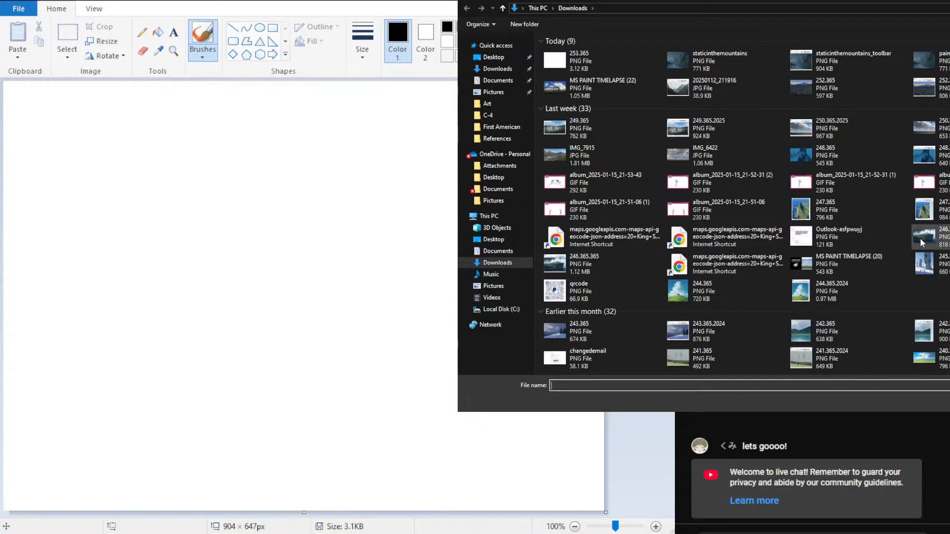
scroll(770, 193, "down", 10)
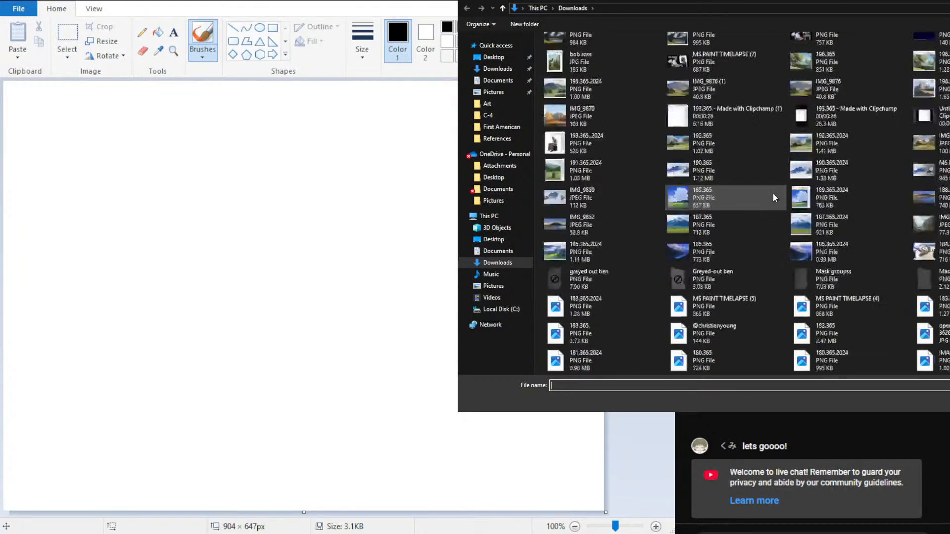
scroll(774, 198, "down", 5)
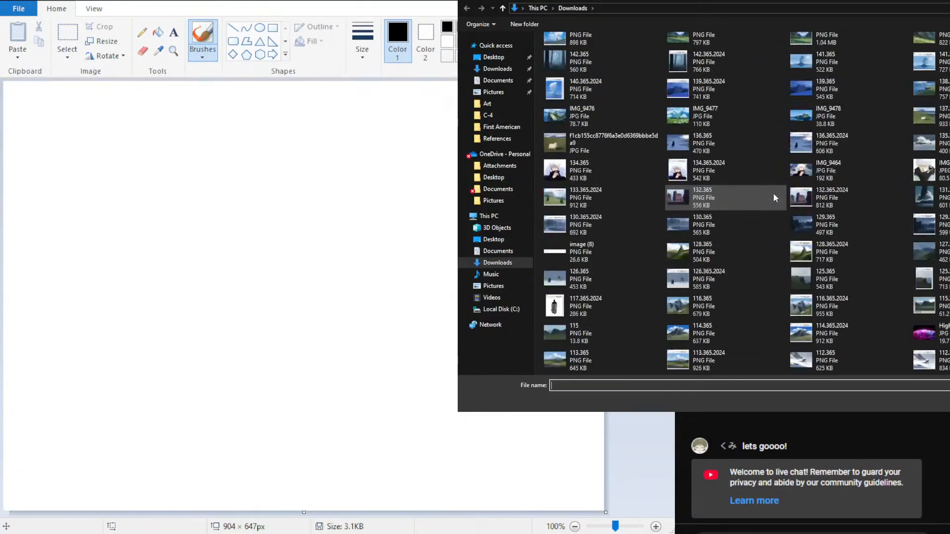
scroll(775, 196, "down", 6)
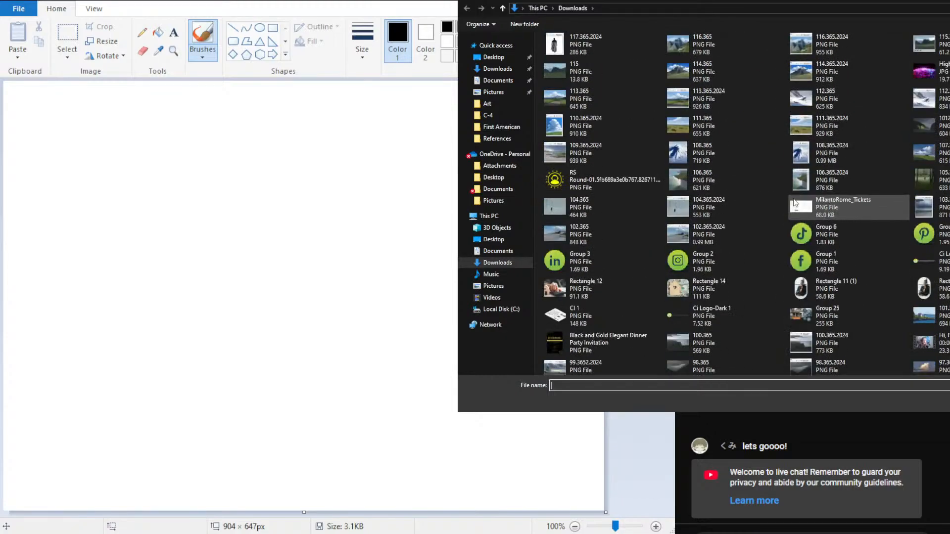
double_click(717, 214)
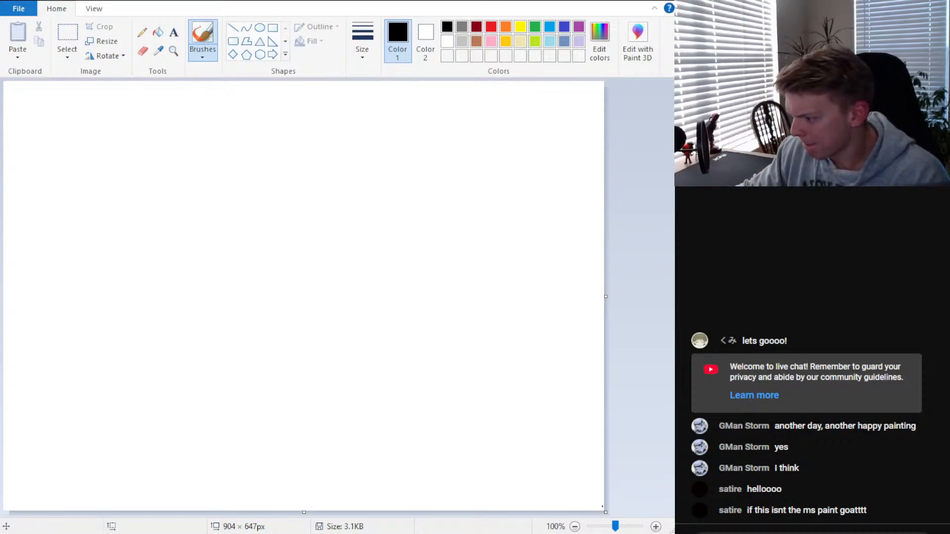
Resize the blank canvas to 908 × 623 px
left_click_drag(606, 512, 607, 496)
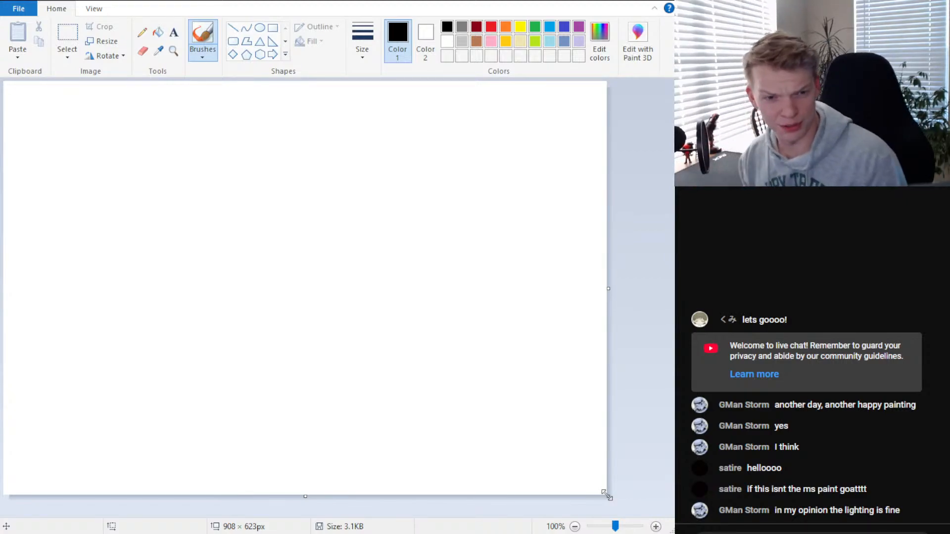
Mix a muted blue with red 101, green 138 and blue 169 as the foreground colour (Color 1)
left_click(600, 40)
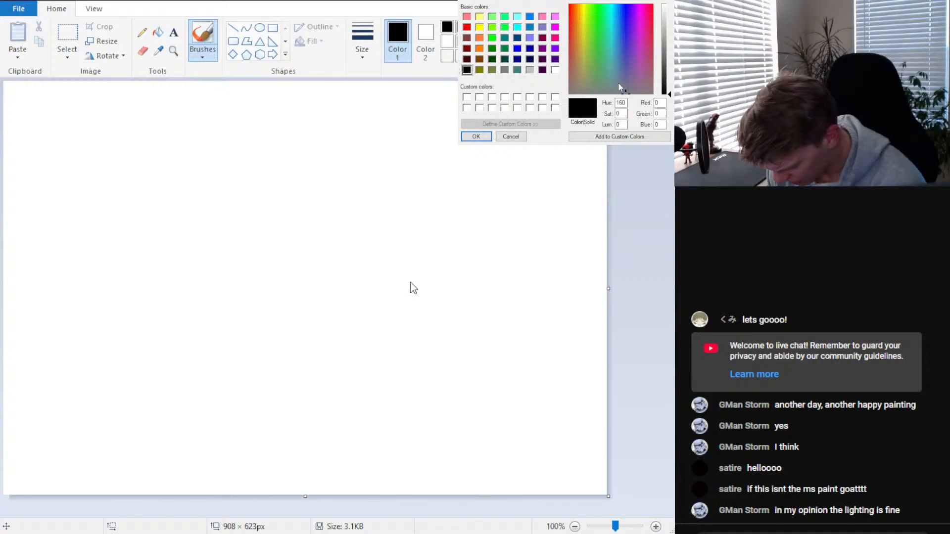
left_click(520, 137)
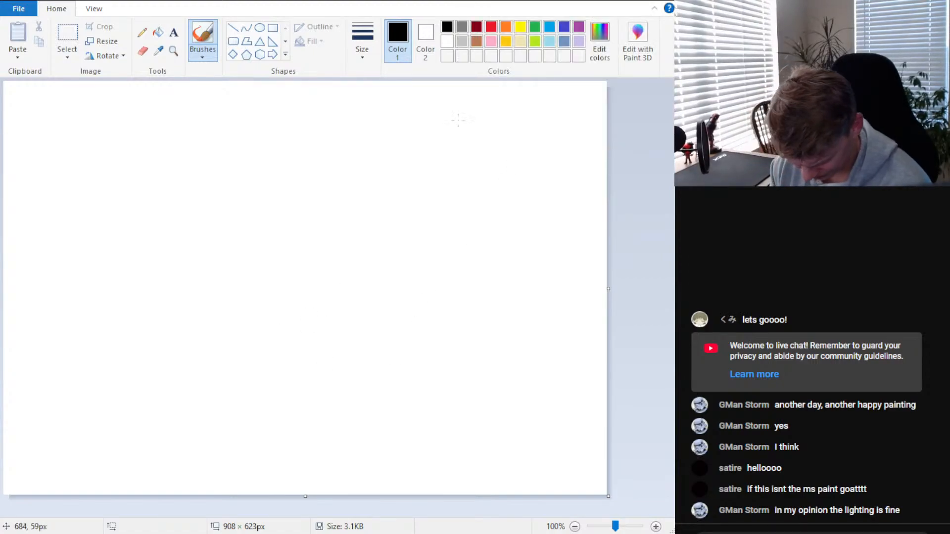
left_click(598, 49)
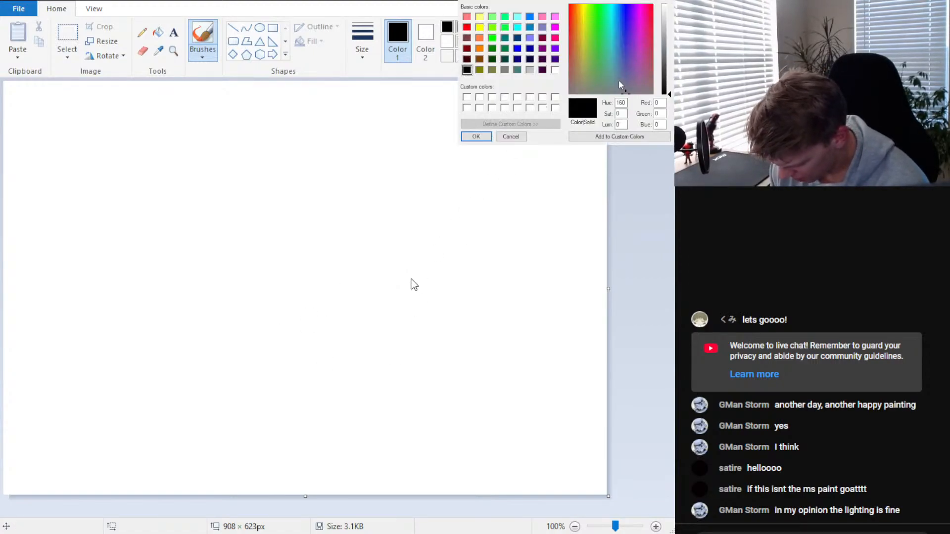
left_click(615, 73)
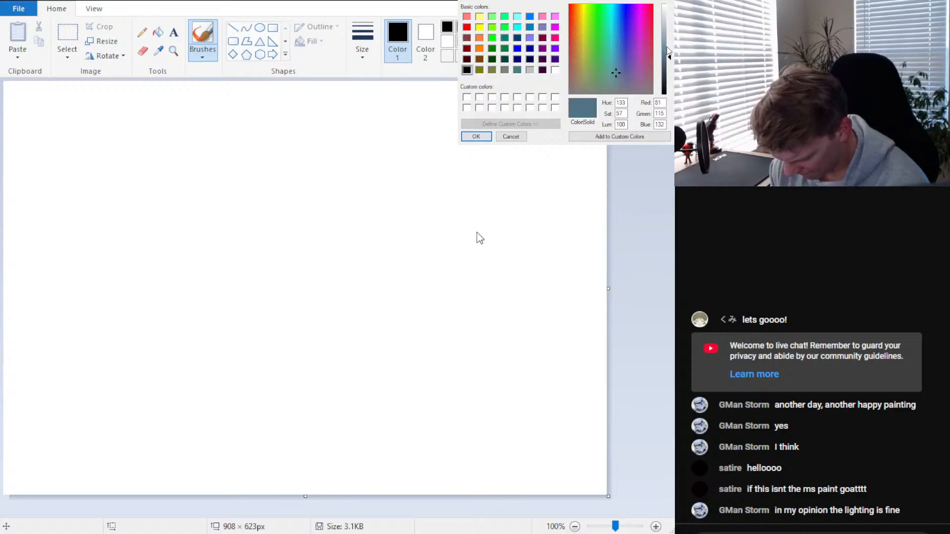
left_click(617, 69)
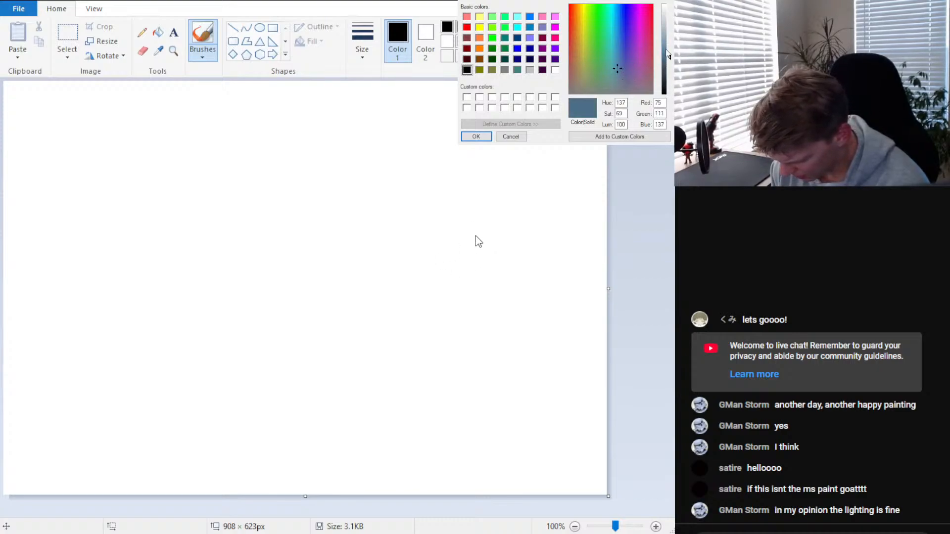
left_click(667, 50)
left_click(618, 66)
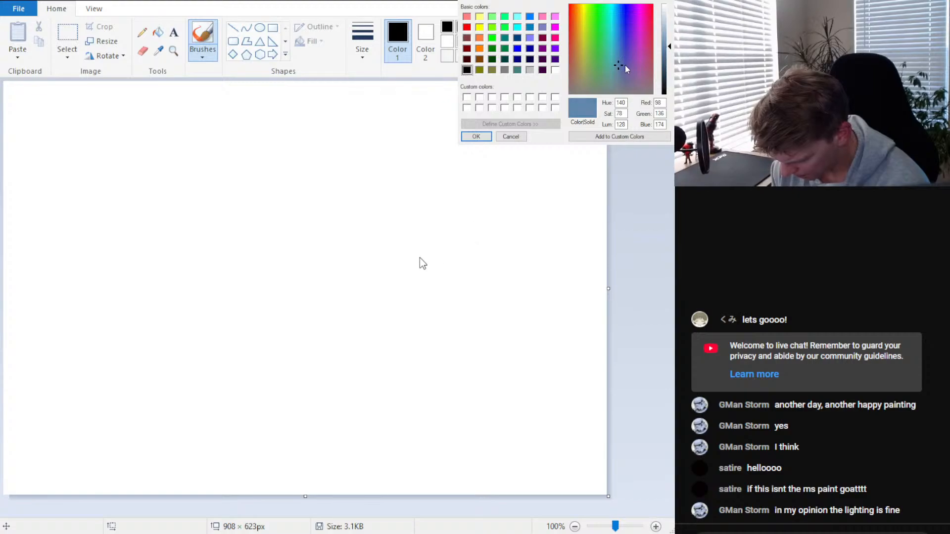
left_click(618, 69)
left_click(666, 47)
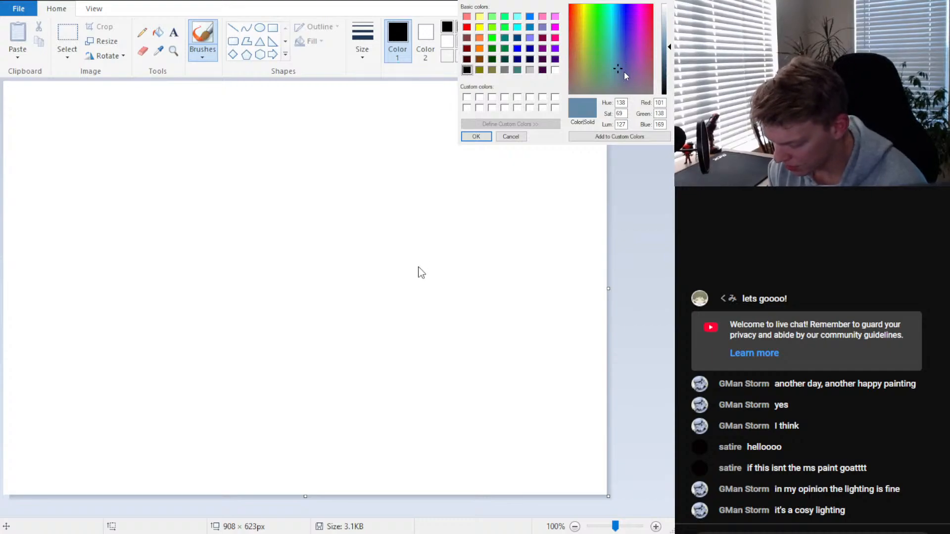
key("Return")
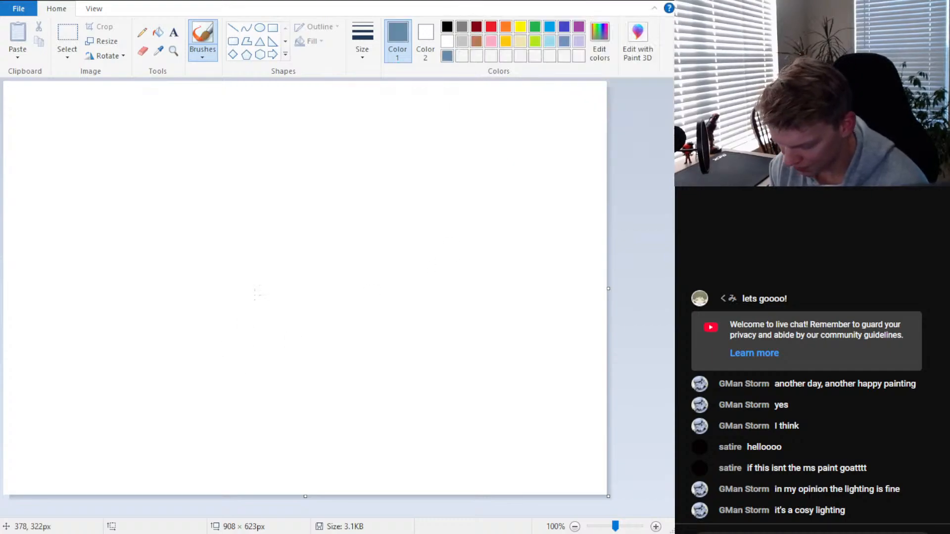
Set Color 2 to the same muted blue and draw a filled rectangle about 798 × 493 px centred on the canvas
left_click(426, 40)
left_click(447, 56)
left_click(273, 28)
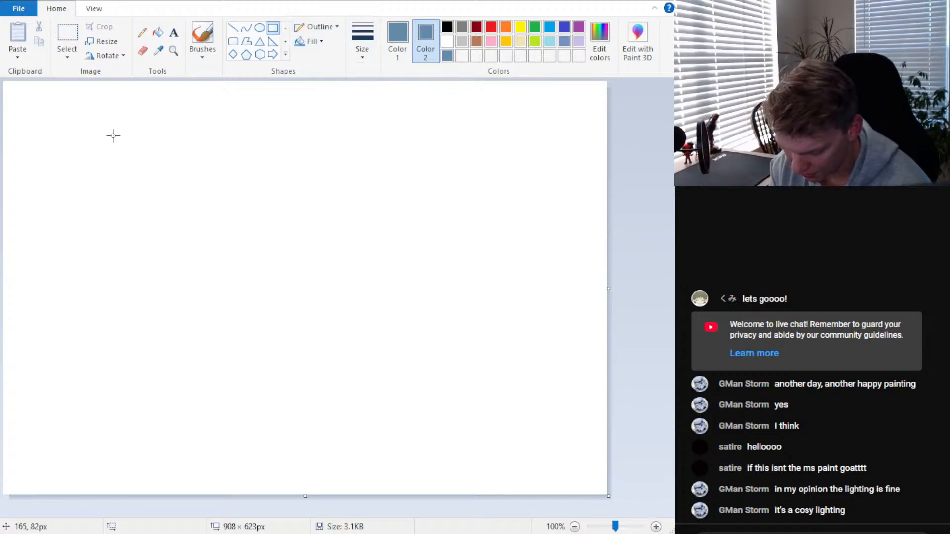
left_click_drag(89, 117, 573, 378)
left_click_drag(445, 278, 401, 270)
left_click_drag(528, 371, 497, 432)
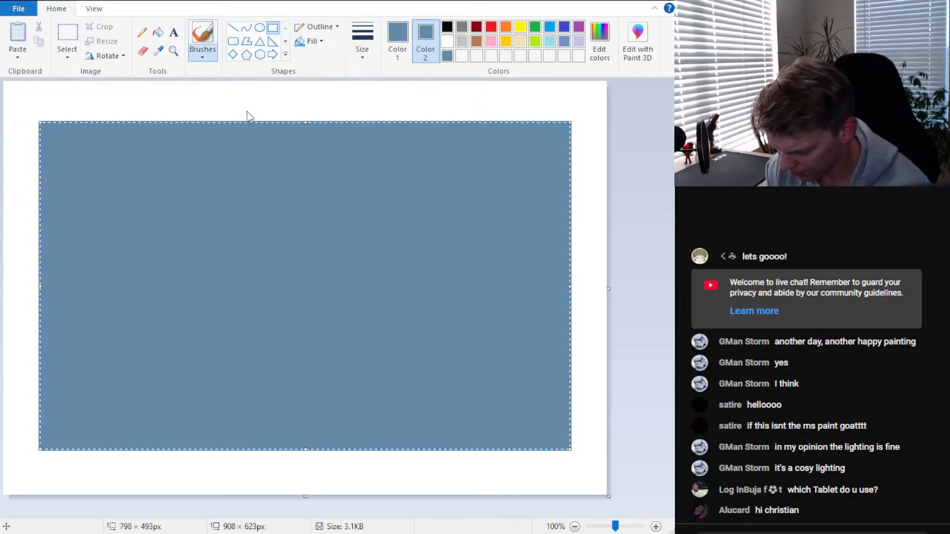
Brush rough strokes of the muted blue around all four sides of the rectangle, extending it towards the canvas edges
left_click(202, 38)
left_click(397, 39)
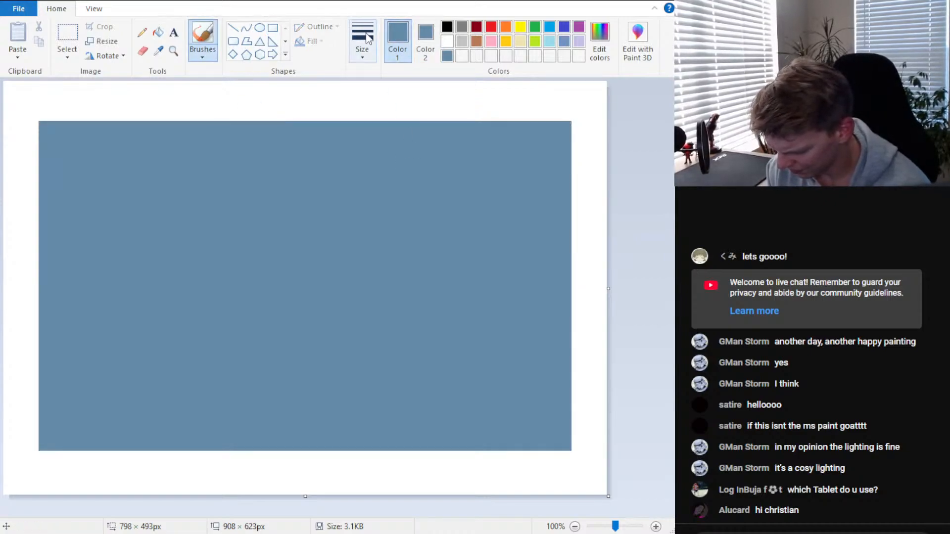
mouse_move(112, 105)
left_mouse_down()
mouse_move(59, 107)
mouse_move(119, 94)
mouse_move(143, 106)
mouse_move(113, 112)
mouse_move(240, 99)
mouse_move(309, 106)
mouse_move(109, 96)
mouse_move(376, 114)
mouse_move(416, 97)
mouse_move(476, 104)
mouse_move(404, 121)
mouse_move(277, 96)
mouse_move(569, 97)
mouse_move(576, 117)
mouse_move(23, 119)
mouse_move(27, 93)
mouse_move(33, 275)
left_mouse_up()
mouse_move(580, 113)
left_mouse_down()
mouse_move(580, 141)
mouse_move(589, 145)
mouse_move(583, 101)
mouse_move(586, 245)
left_mouse_up()
left_click_drag(29, 223, 22, 386)
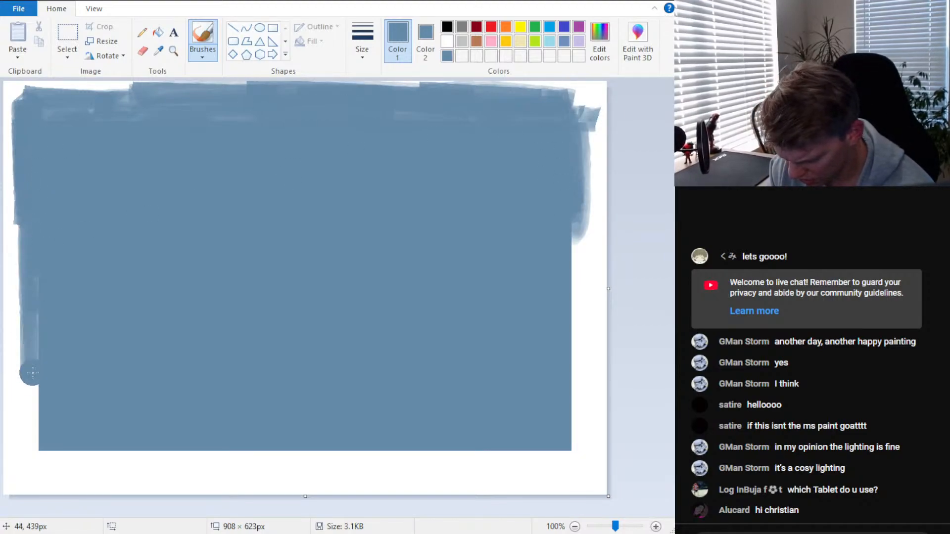
left_click_drag(15, 198, 17, 441)
mouse_move(28, 295)
left_mouse_down()
mouse_move(24, 457)
mouse_move(36, 473)
mouse_move(27, 452)
mouse_move(209, 461)
mouse_move(143, 449)
left_mouse_up()
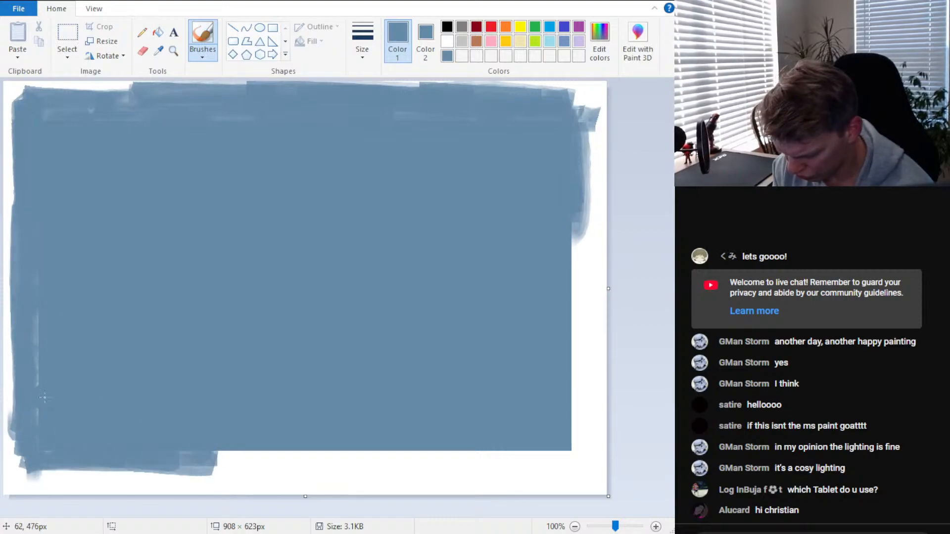
left_click_drag(44, 398, 35, 317)
mouse_move(188, 453)
left_mouse_down()
mouse_move(584, 463)
mouse_move(583, 386)
mouse_move(562, 314)
mouse_move(578, 377)
mouse_move(567, 456)
left_mouse_up()
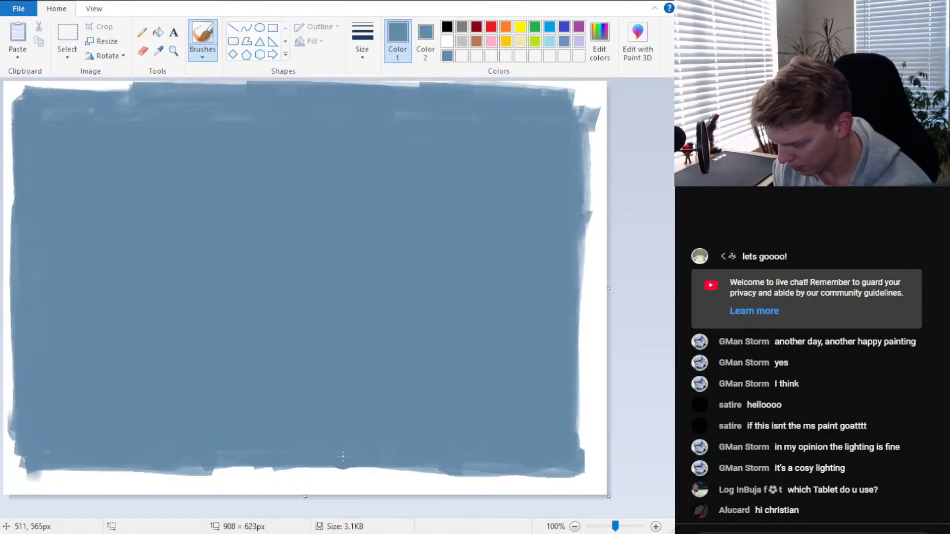
mouse_move(343, 456)
left_mouse_down()
mouse_move(314, 476)
mouse_move(560, 470)
mouse_move(204, 474)
mouse_move(223, 482)
left_mouse_up()
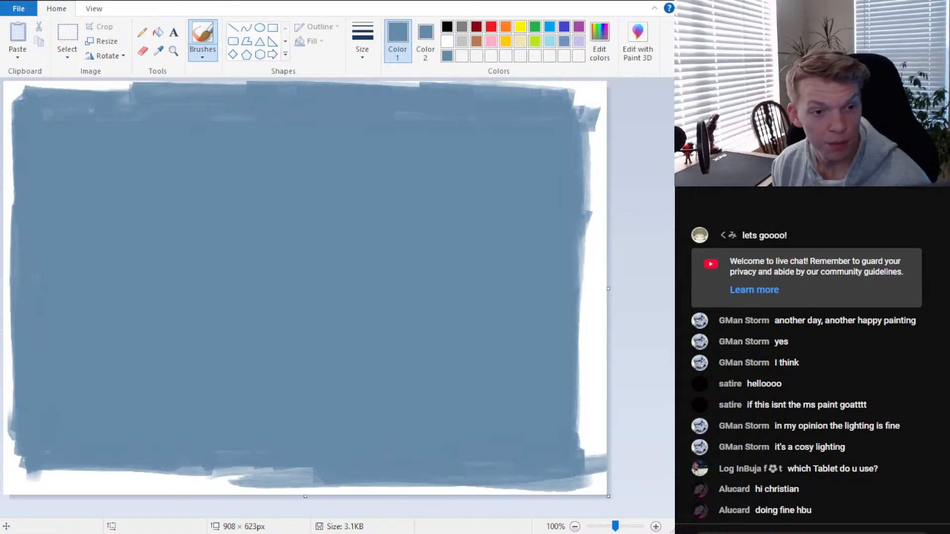
left_click(598, 462)
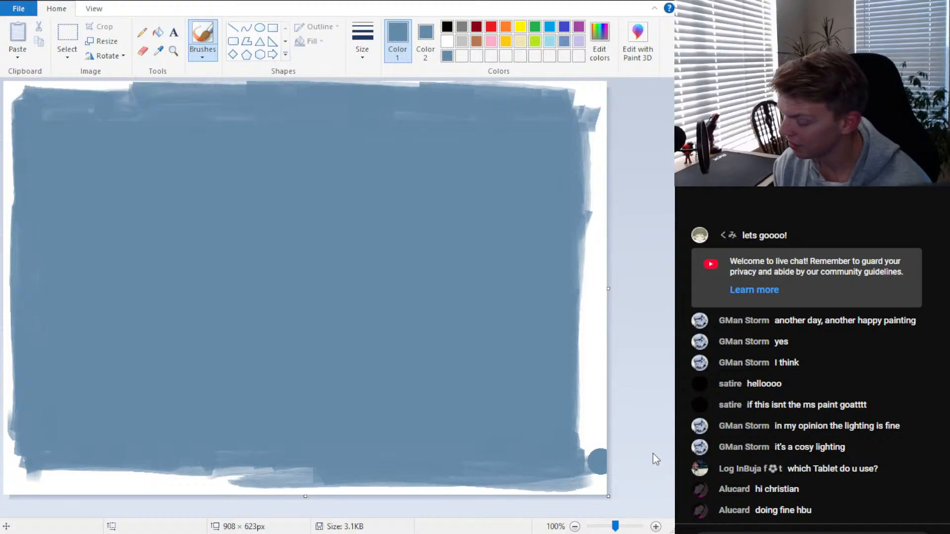
key("ctrl+z")
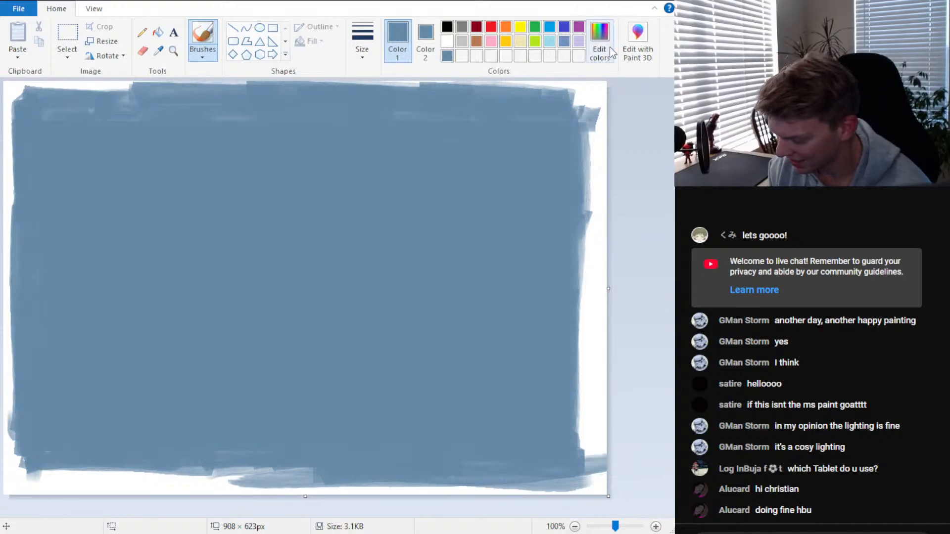
left_click(604, 59)
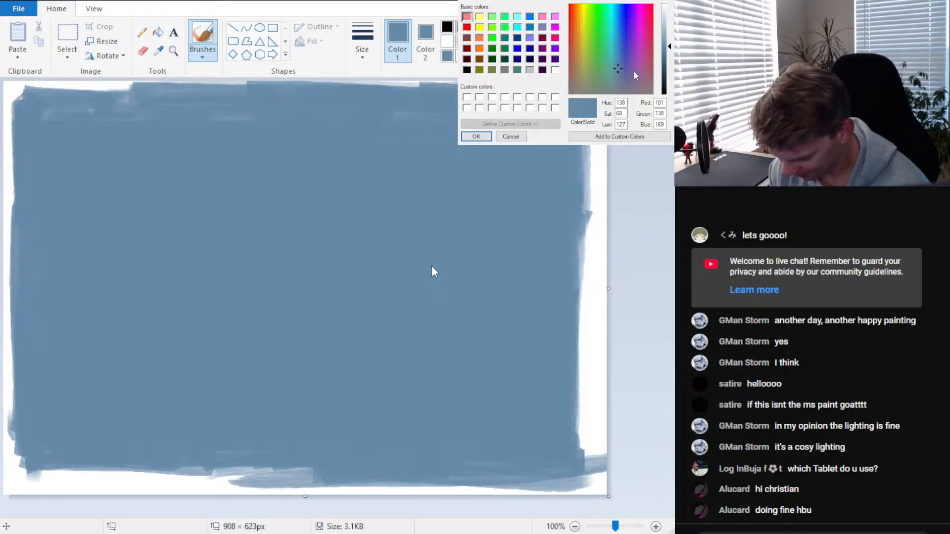
left_click(476, 137)
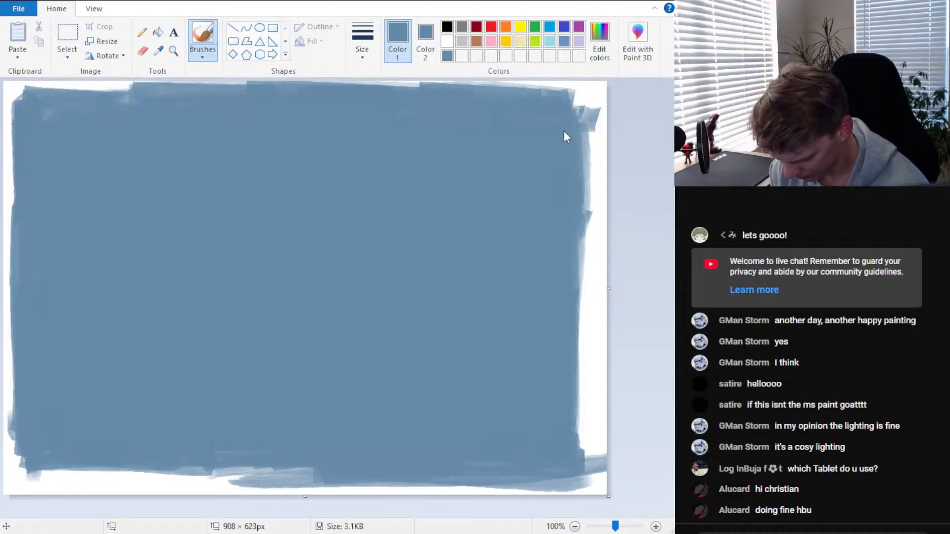
left_click(600, 48)
left_click(600, 85)
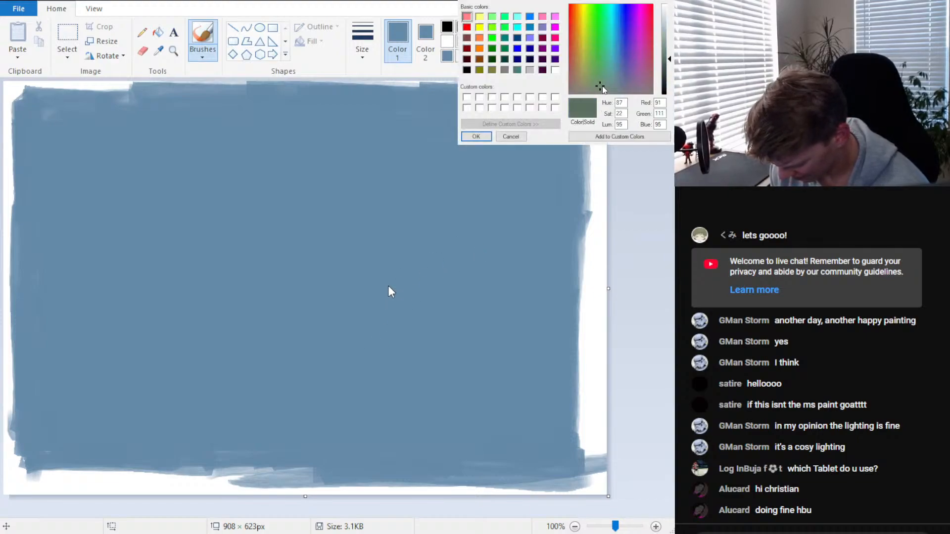
left_click(609, 79)
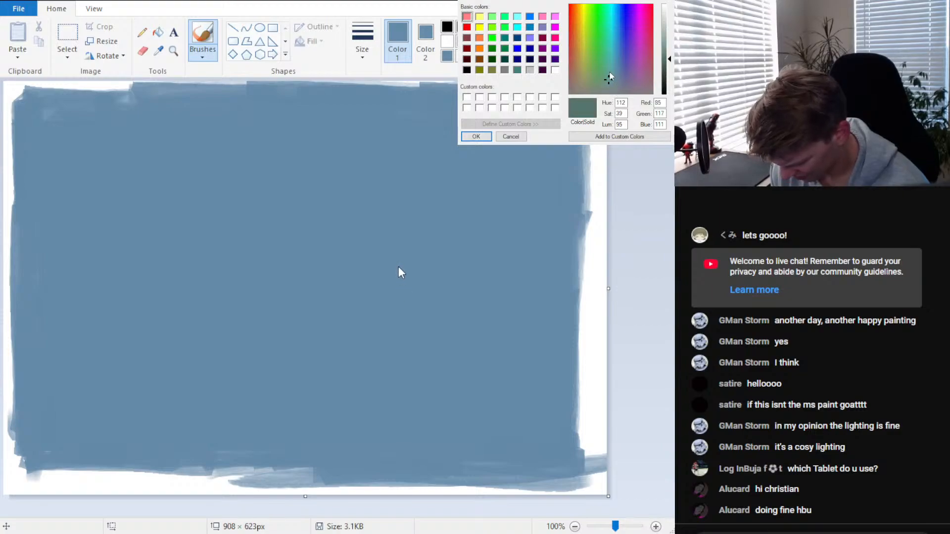
left_click(612, 71)
key("Escape")
left_click(158, 50)
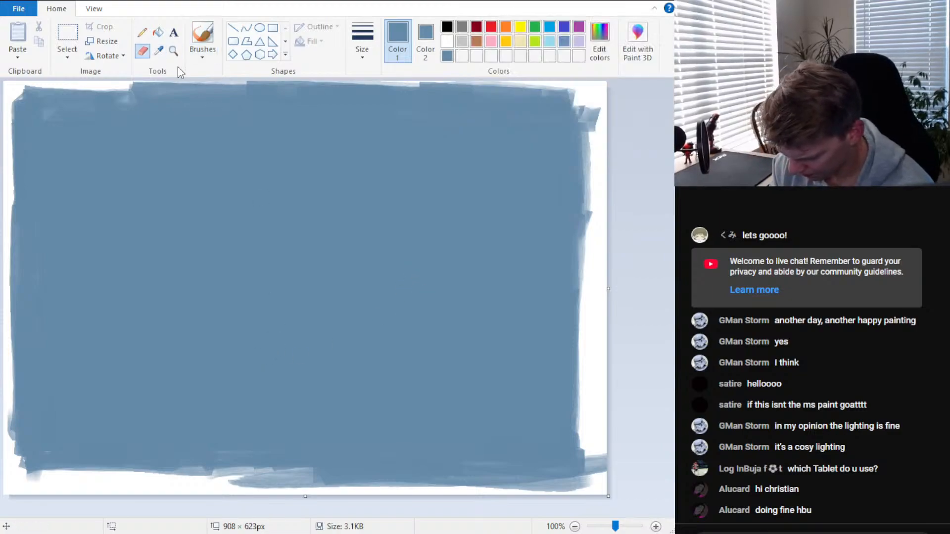
left_click(248, 168)
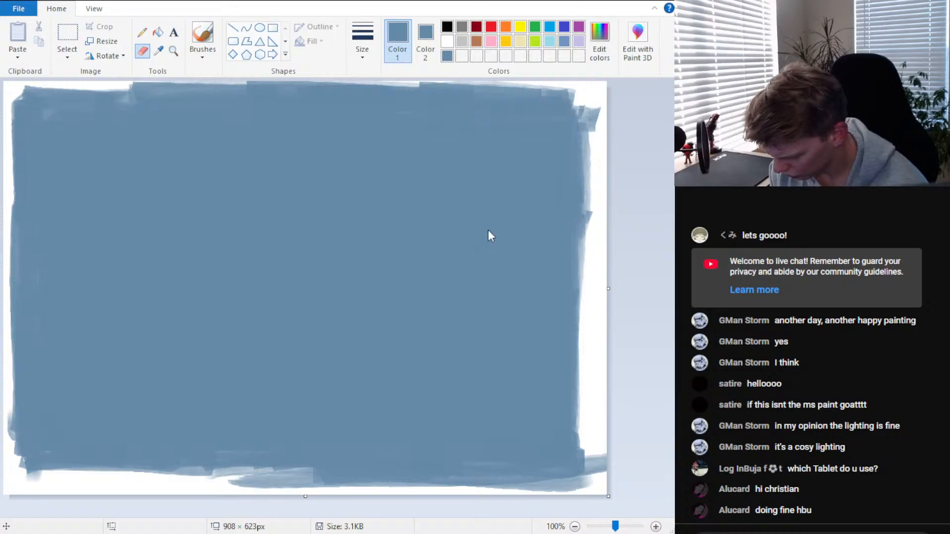
Mix a slightly darker shade of the muted blue as the foreground colour
left_click(599, 42)
left_click(665, 58)
left_click(476, 137)
Draw a straight horizontal line about 793 px long across the middle of the background in the darker blue
left_click(210, 56)
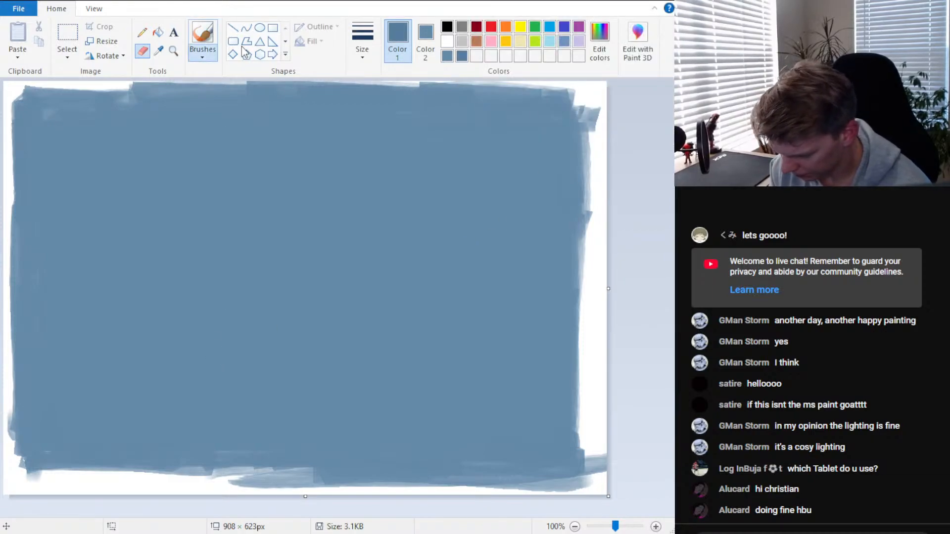
left_click(232, 28)
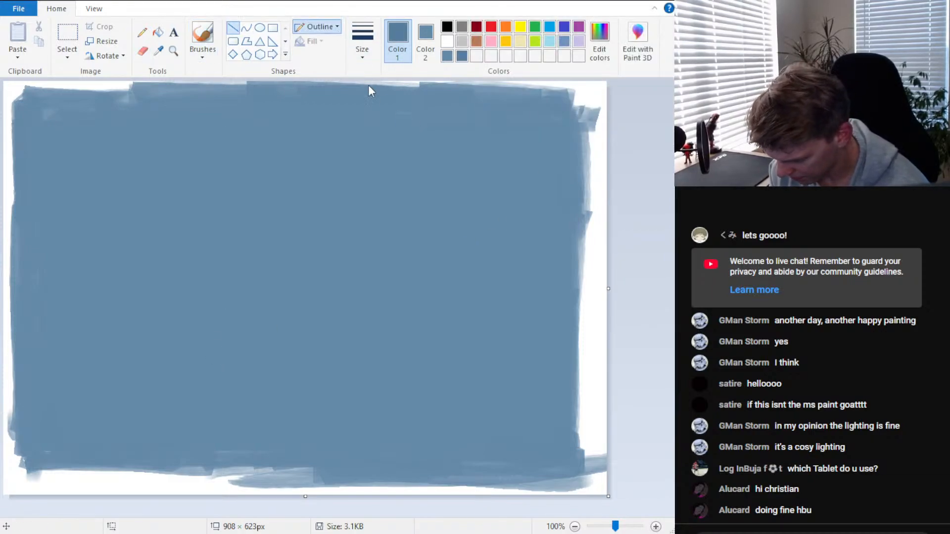
mouse_move(60, 291)
left_mouse_down()
mouse_move(569, 295)
mouse_move(522, 296)
left_mouse_up()
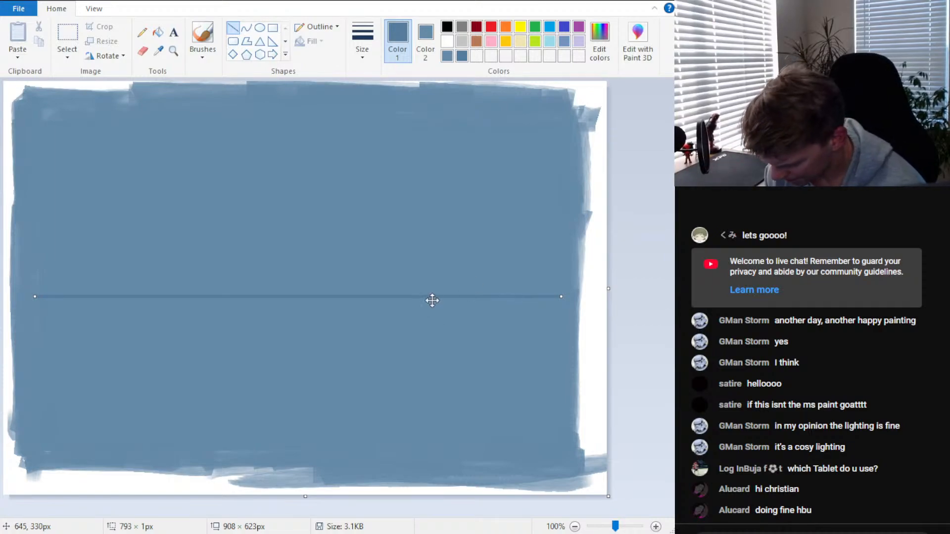
left_click_drag(434, 297, 435, 304)
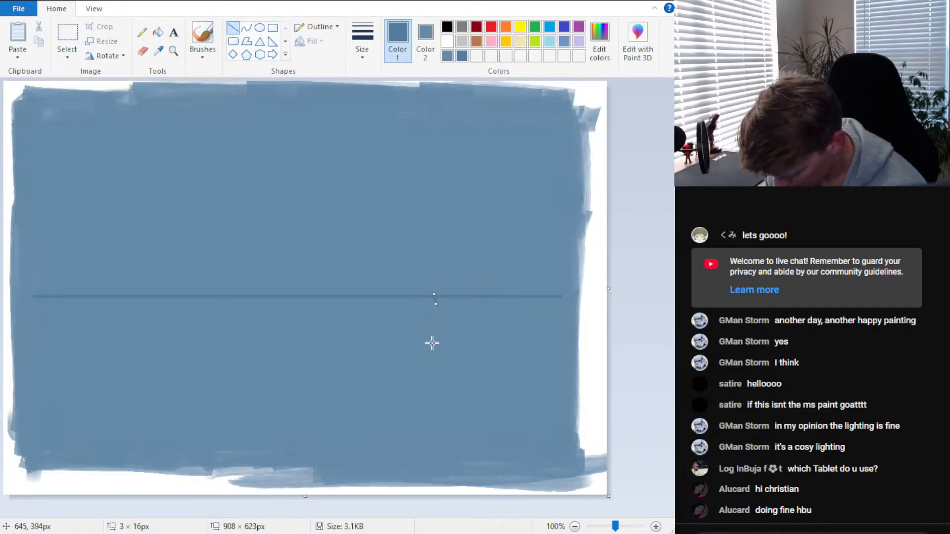
left_click(462, 363)
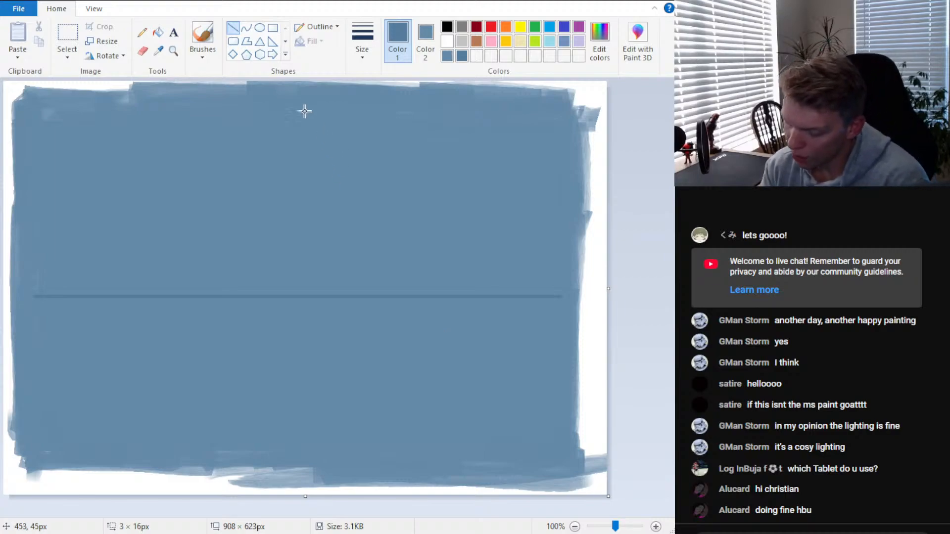
Mix a dark grey-green foreground colour and brush two short dashes just below the horizontal line, left of the canvas centre
left_click(203, 35)
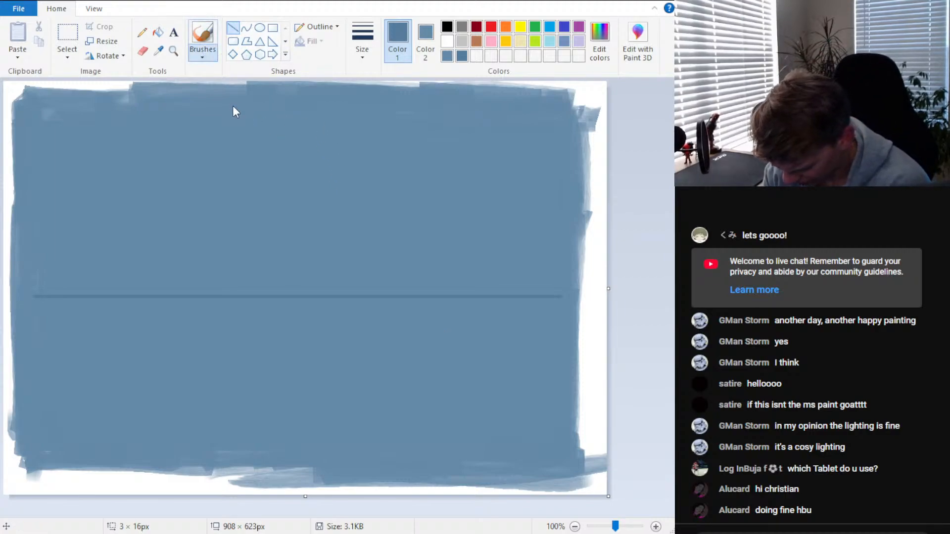
left_click(600, 42)
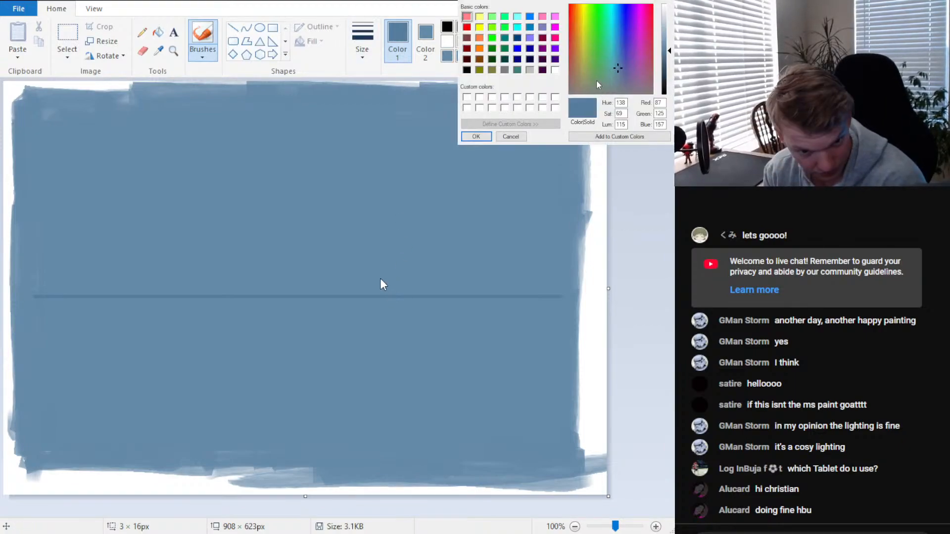
left_click(595, 82)
left_click(666, 65)
left_click(602, 85)
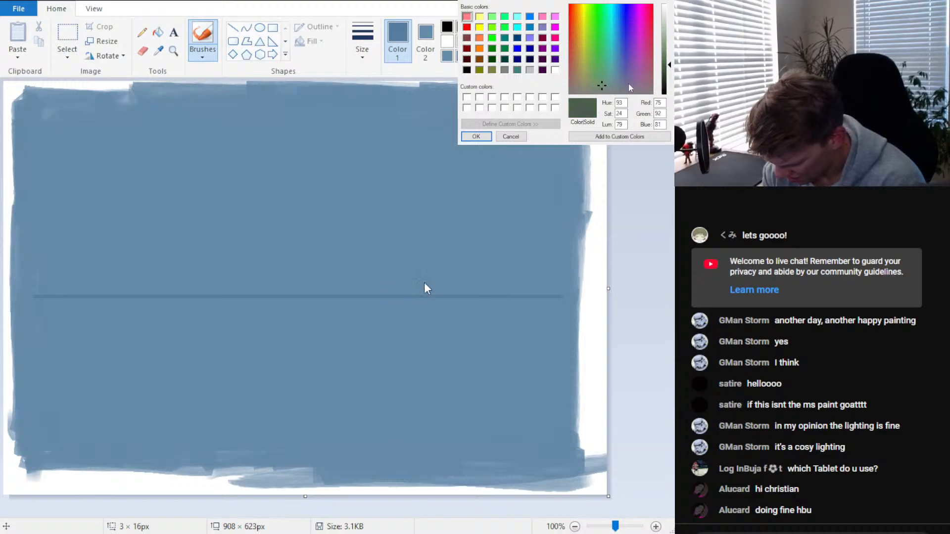
key("Return")
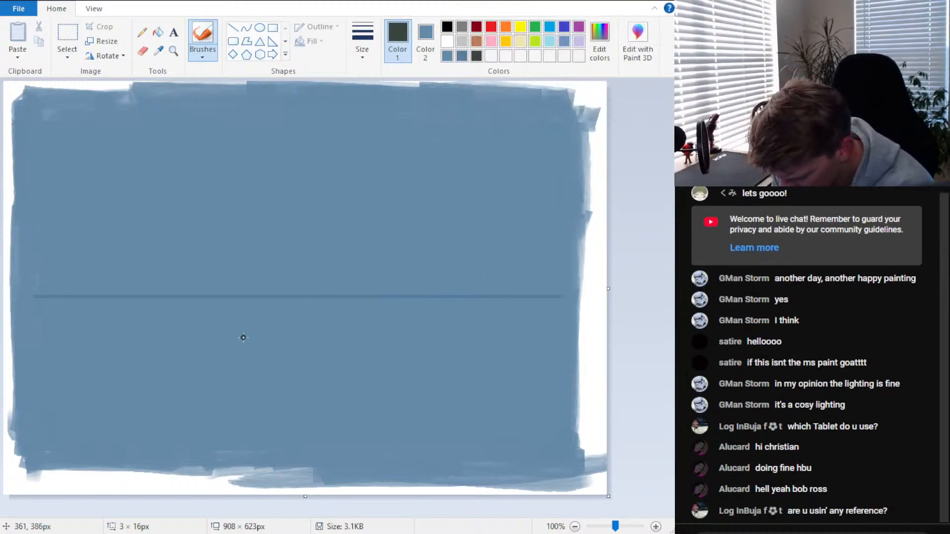
left_click_drag(215, 336, 233, 334)
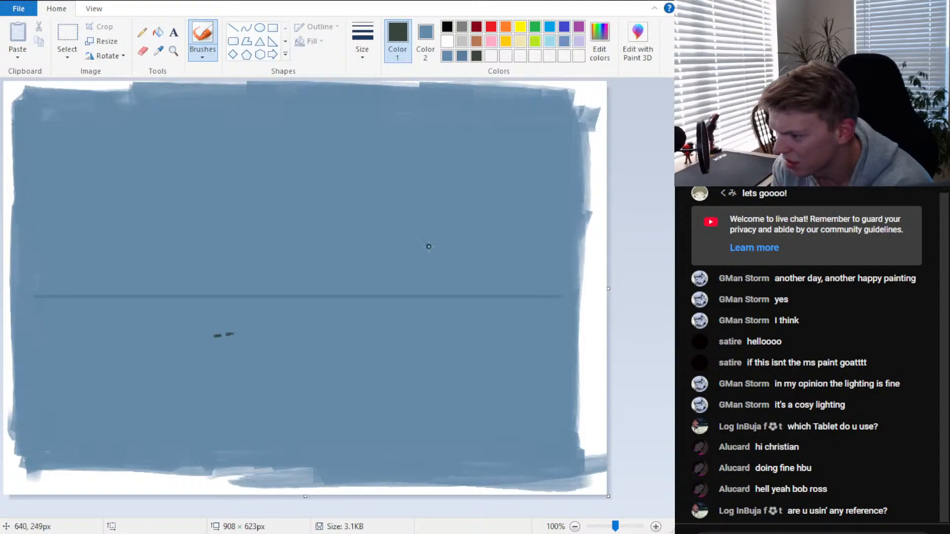
Adjust the dark grey-green slightly and brush a thin, gently rising shoreline from the dashes to the canvas's right edge
left_click(602, 49)
left_click(608, 85)
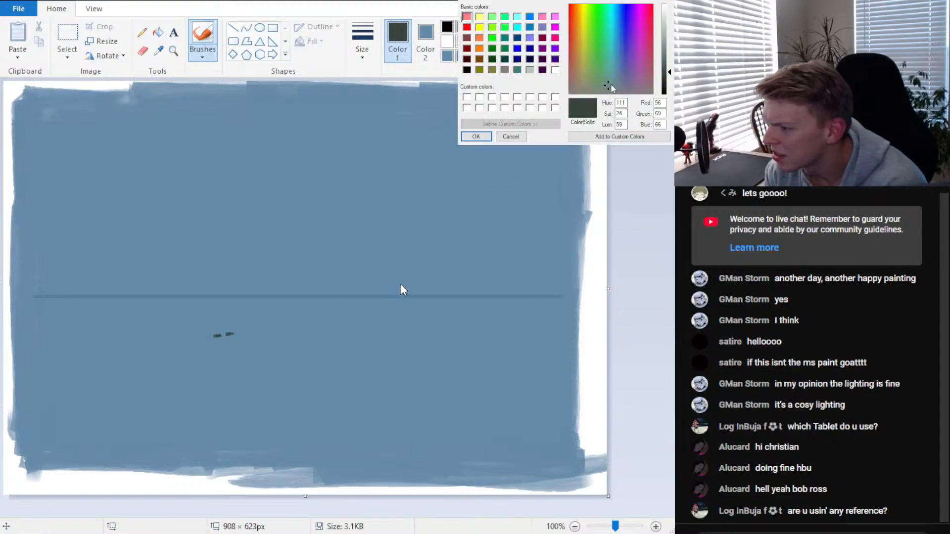
left_click(476, 137)
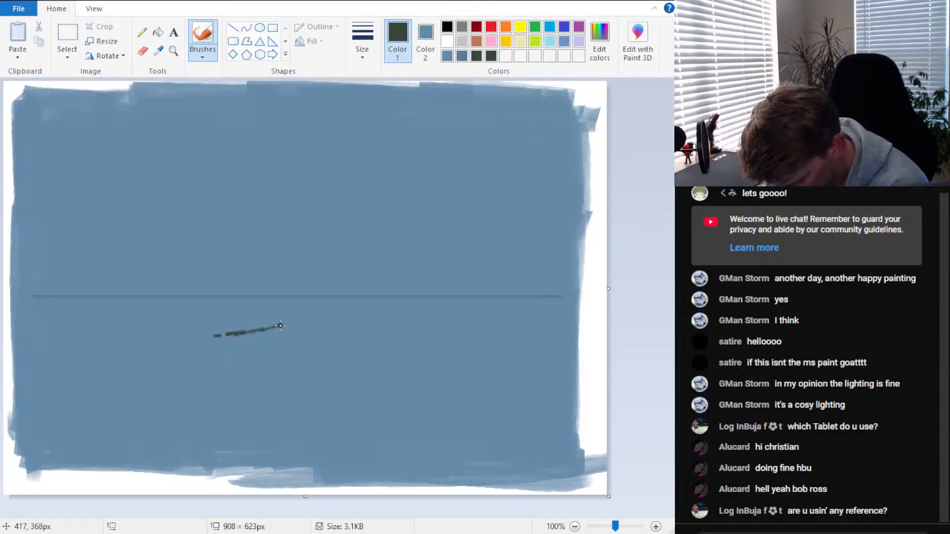
mouse_move(297, 324)
left_mouse_down()
mouse_move(601, 302)
mouse_move(545, 307)
left_mouse_up()
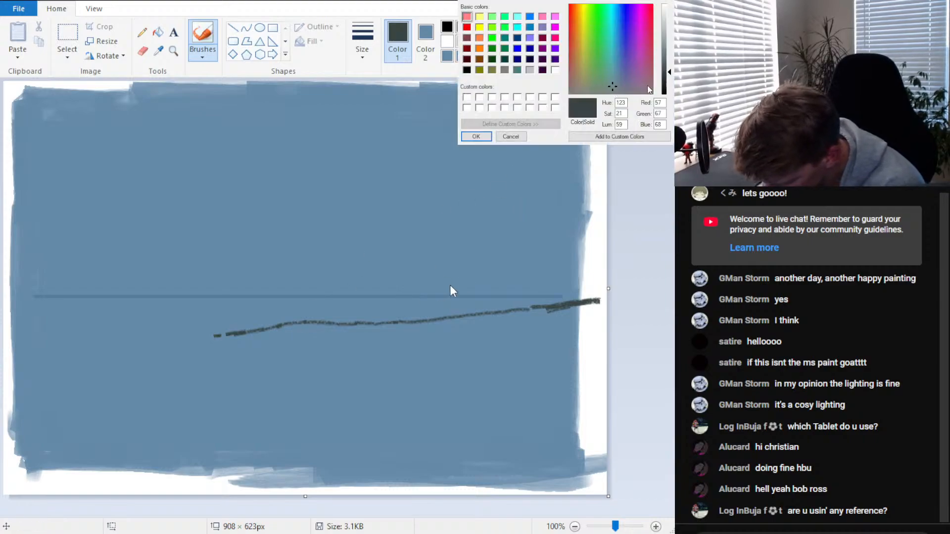
Set the foreground colour to RGB 63, 81, 84 and thicken the underside of the shoreline with short strokes
left_click(669, 70)
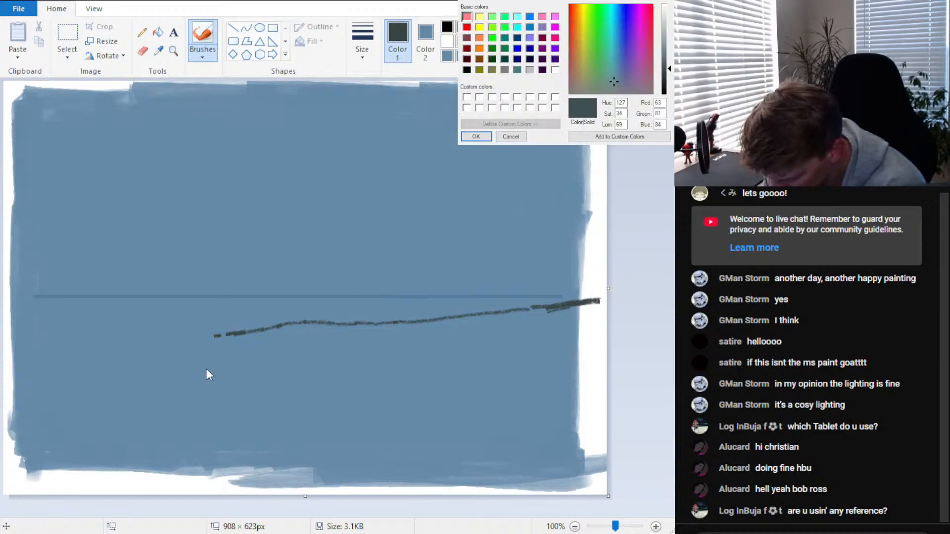
key("Return")
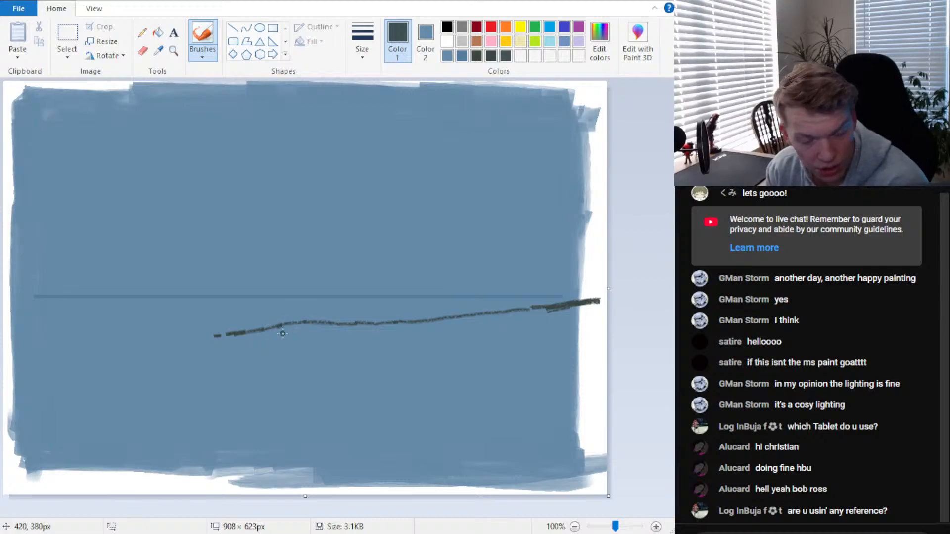
mouse_move(283, 334)
left_mouse_down()
mouse_move(258, 332)
mouse_move(295, 326)
left_mouse_up()
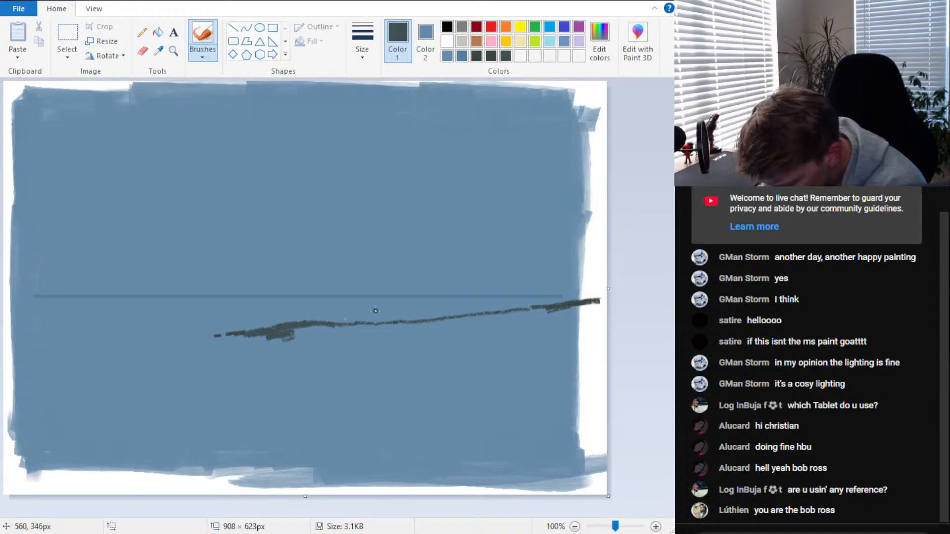
mouse_move(378, 325)
left_mouse_down()
mouse_move(610, 299)
mouse_move(400, 328)
left_mouse_up()
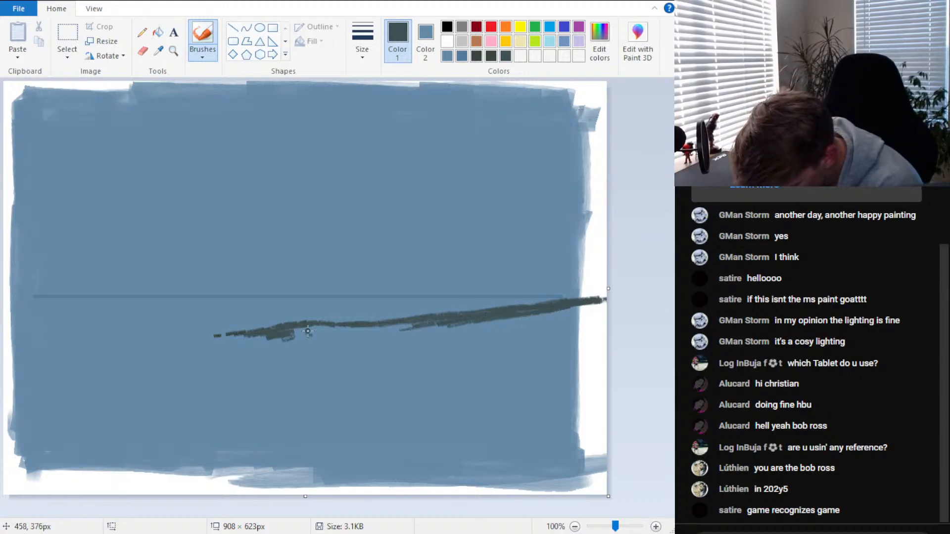
left_click_drag(308, 331, 403, 323)
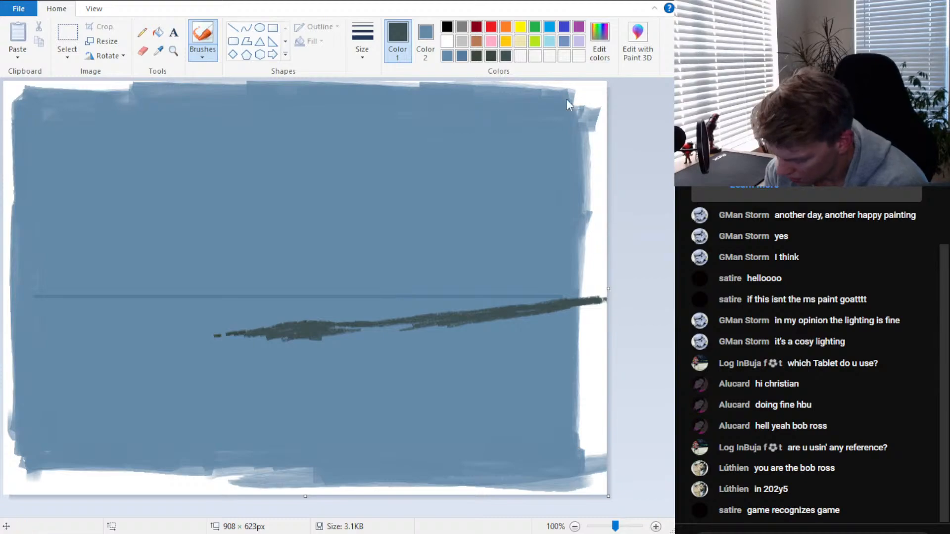
Mix a darker blue-grey, sketch a small point angling down-left beneath the shoreline, and fill along the shoreline's lower edge
left_click_drag(477, 235, 477, 263)
left_click_drag(403, 290, 399, 290)
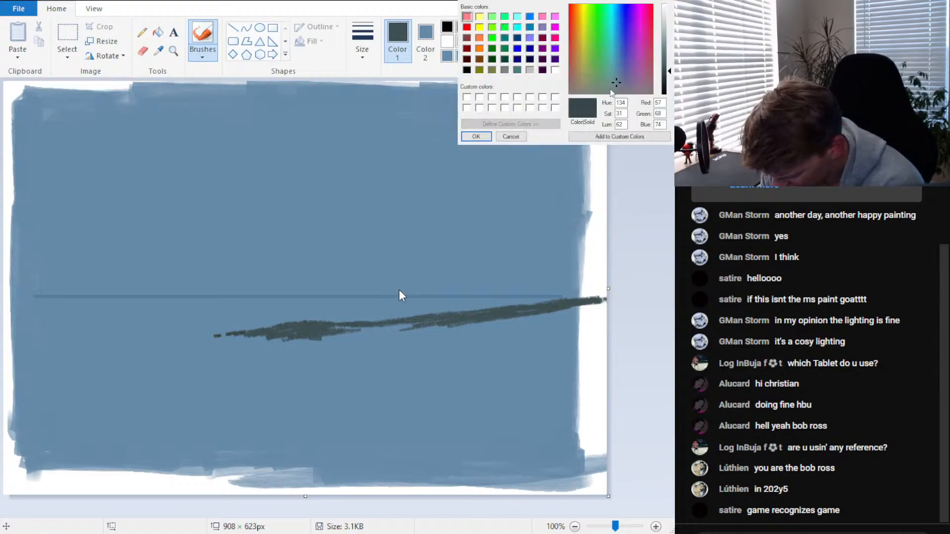
left_click(225, 354)
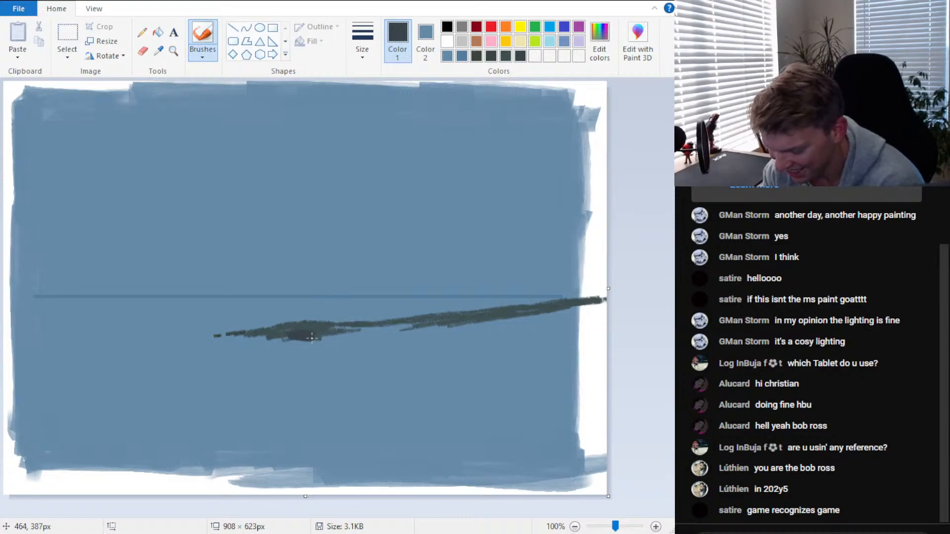
left_click_drag(311, 339, 321, 341)
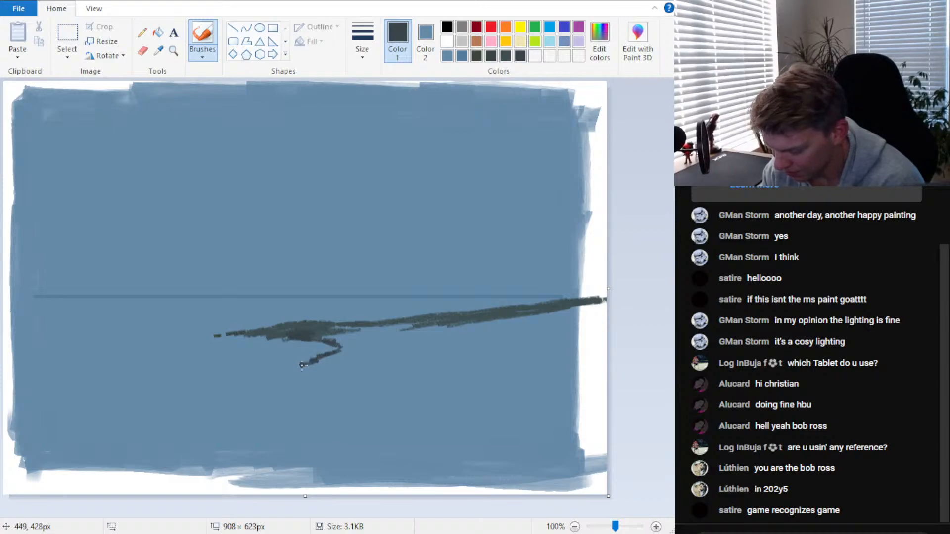
mouse_move(335, 339)
left_mouse_down()
mouse_move(372, 326)
mouse_move(367, 336)
mouse_move(401, 329)
mouse_move(367, 330)
left_mouse_up()
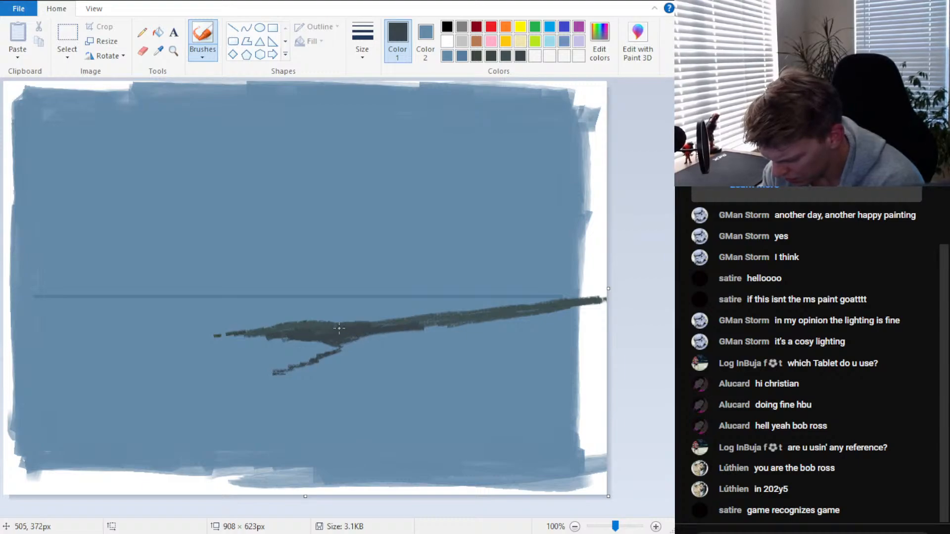
left_click_drag(424, 326, 505, 319)
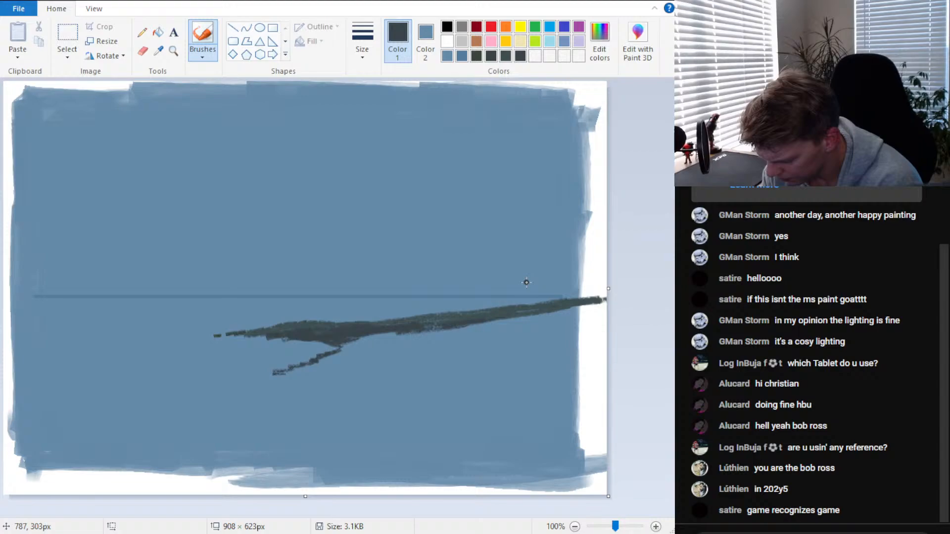
Set the foreground colour to RGB 56, 74, 75 and brush broad strokes beneath the shoreline, filling the land to the right edge
left_click(599, 42)
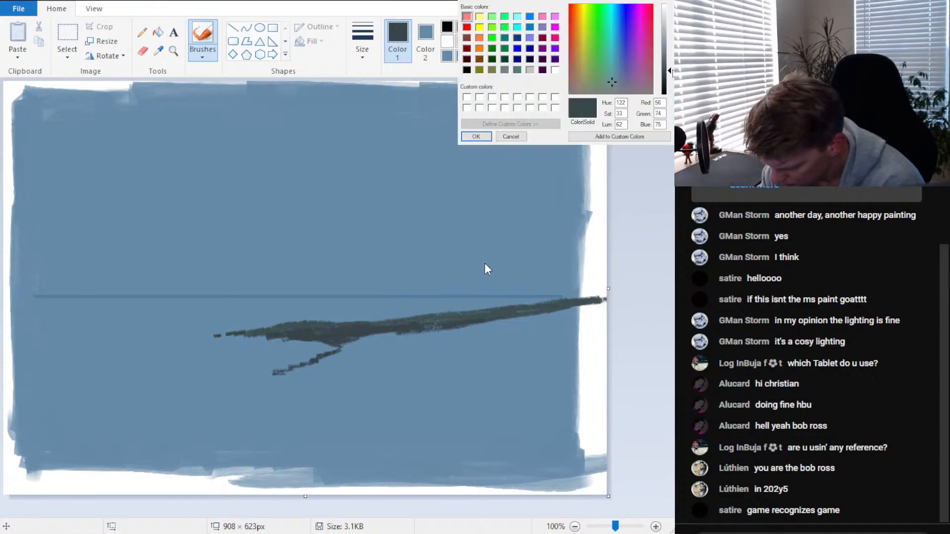
left_click(472, 138)
mouse_move(426, 344)
left_mouse_down()
mouse_move(392, 343)
mouse_move(456, 321)
mouse_move(401, 337)
mouse_move(551, 315)
mouse_move(380, 355)
mouse_move(365, 346)
mouse_move(395, 357)
mouse_move(372, 349)
mouse_move(572, 333)
mouse_move(541, 331)
mouse_move(607, 340)
mouse_move(570, 329)
mouse_move(600, 327)
left_mouse_up()
left_click(372, 48)
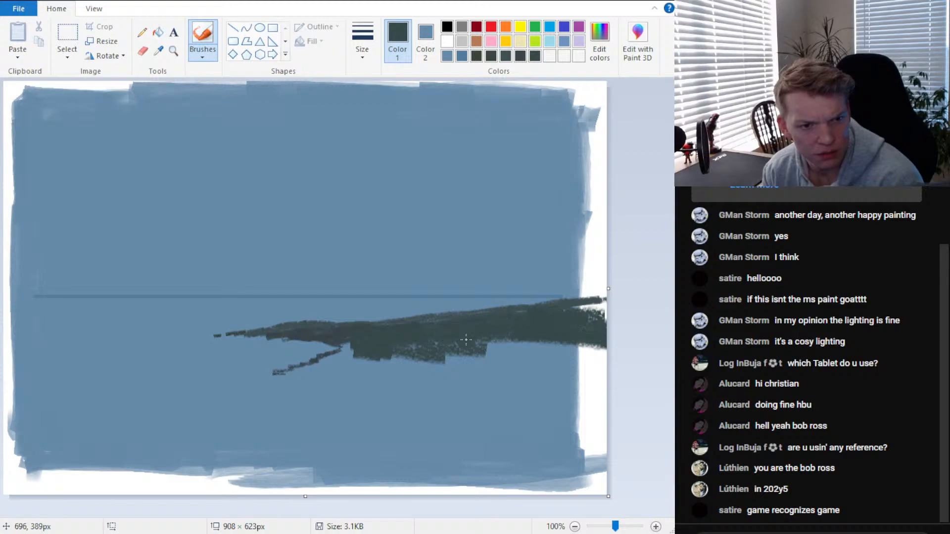
mouse_move(466, 340)
left_mouse_down()
mouse_move(493, 352)
mouse_move(591, 338)
left_mouse_up()
Extend the land's lower edge downward with darker strokes, finishing its lower-left part in RGB 52, 69, 61
left_click(599, 42)
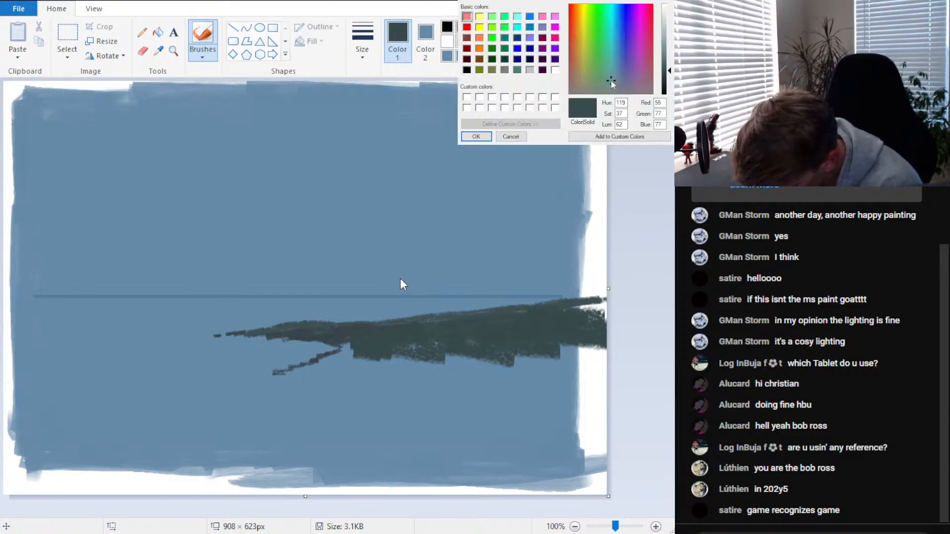
left_click(476, 137)
mouse_move(342, 371)
left_mouse_down()
mouse_move(372, 345)
mouse_move(332, 366)
mouse_move(435, 354)
mouse_move(380, 364)
mouse_move(454, 377)
mouse_move(420, 356)
mouse_move(504, 344)
mouse_move(440, 368)
mouse_move(551, 371)
left_mouse_up()
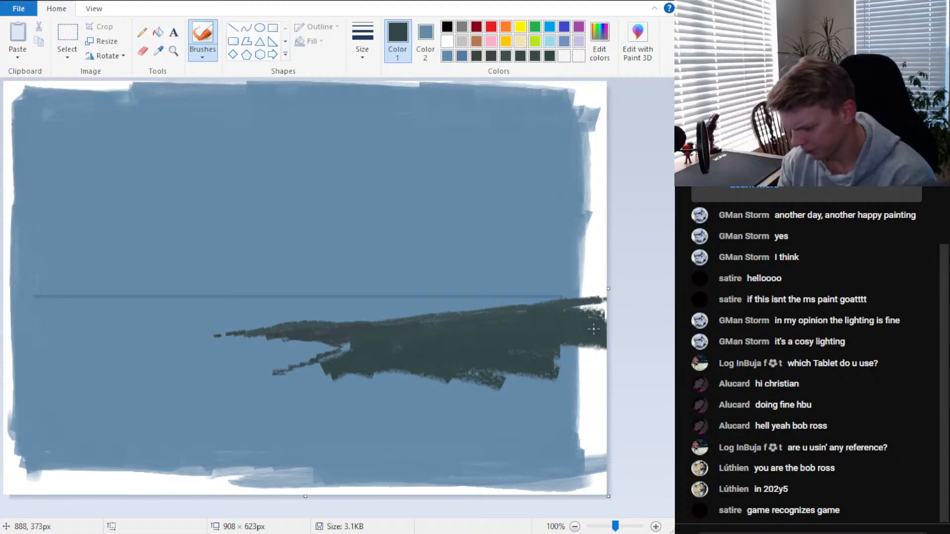
left_click(604, 83)
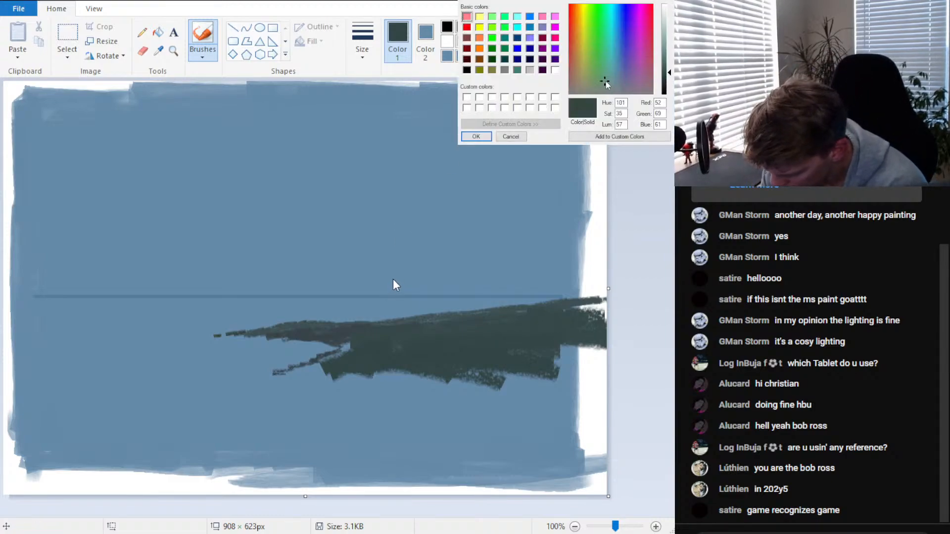
left_click(476, 137)
left_click_drag(341, 371, 400, 384)
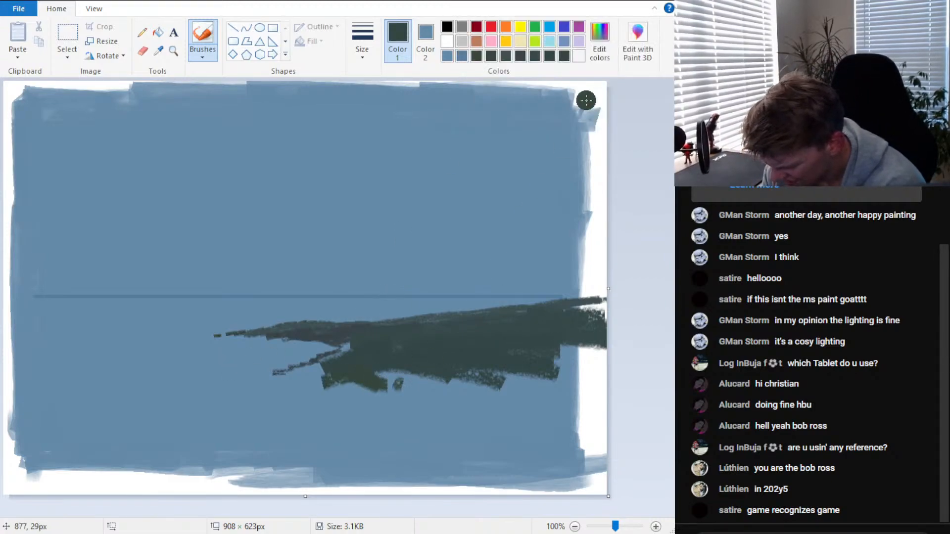
Set the foreground colour to RGB 46, 63, 57 and brush the lower landmass further down and out to the left
left_click(599, 42)
left_click(604, 83)
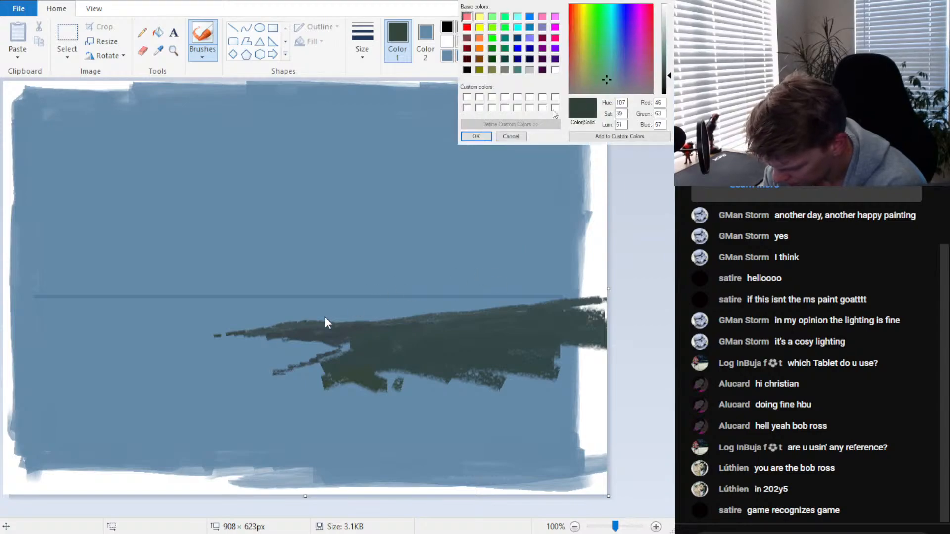
left_click(477, 137)
mouse_move(327, 377)
left_mouse_down()
mouse_move(436, 388)
mouse_move(345, 395)
mouse_move(329, 371)
mouse_move(309, 378)
mouse_move(316, 392)
mouse_move(354, 407)
mouse_move(398, 374)
mouse_move(446, 386)
mouse_move(440, 400)
mouse_move(445, 373)
mouse_move(467, 387)
left_mouse_up()
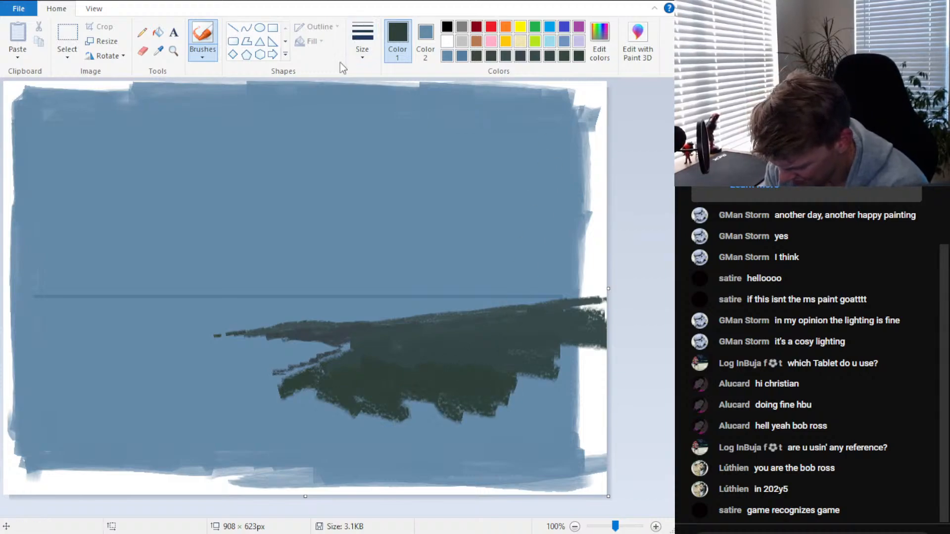
Sample dark greens from the landmass and brush them over its lower point and middle to close the gap and blend
left_click(158, 50)
left_click(346, 369)
mouse_move(304, 372)
left_mouse_down()
mouse_move(291, 375)
mouse_move(331, 359)
left_mouse_up()
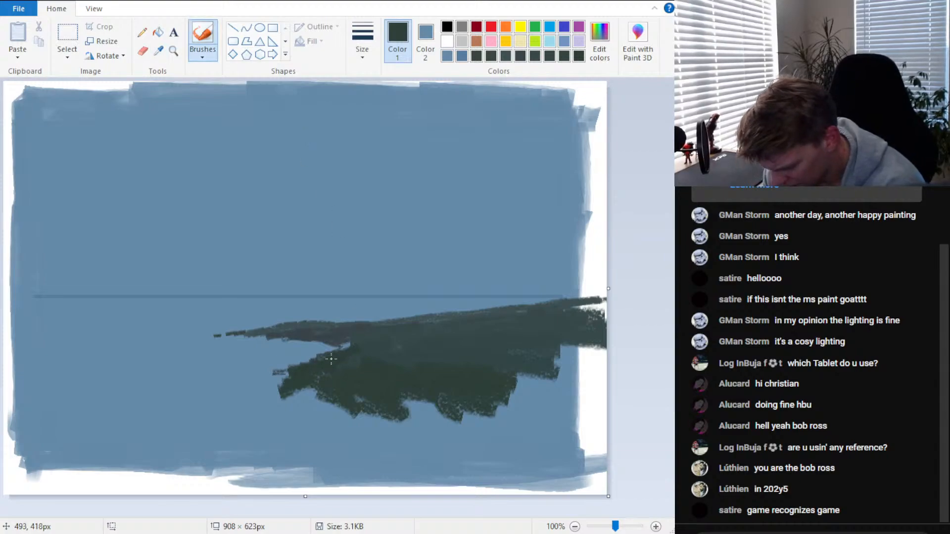
left_click(158, 50)
left_click(373, 357)
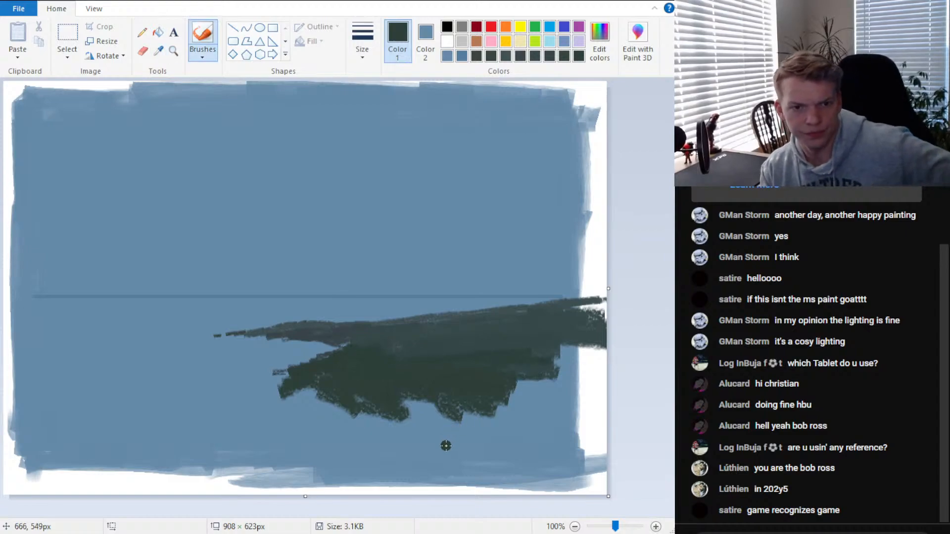
Choose a larger brush size and brush dark olive-green strokes that extend the landmass down and to the left
left_click(362, 45)
left_click(416, 147)
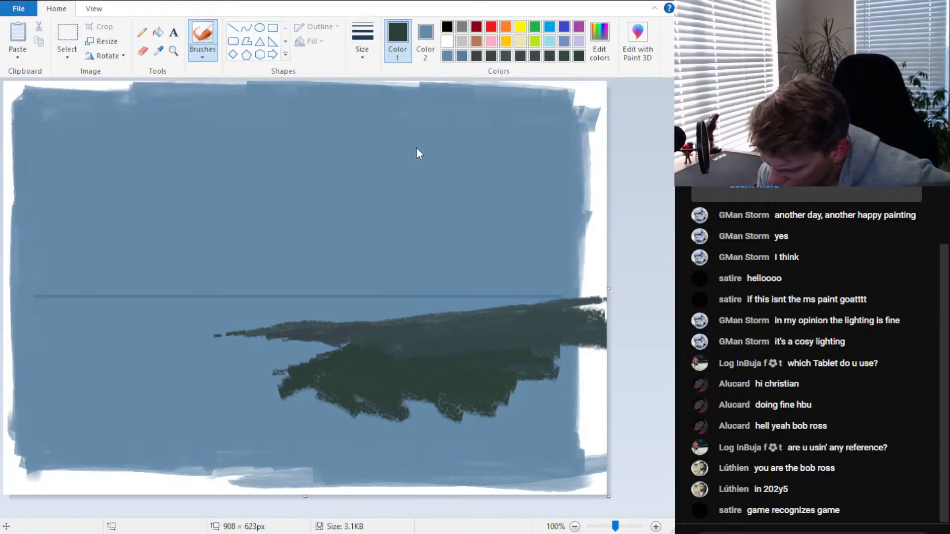
mouse_move(296, 400)
left_mouse_down()
mouse_move(276, 392)
mouse_move(312, 406)
mouse_move(281, 405)
mouse_move(343, 424)
mouse_move(293, 435)
mouse_move(265, 399)
mouse_move(281, 385)
mouse_move(238, 411)
mouse_move(361, 419)
left_mouse_up()
left_click(599, 42)
left_click(601, 86)
left_click(477, 137)
Set the foreground colour to RGB 47, 62, 56 and brush the landmass down to the canvas's bottom edge and further left
left_click(599, 42)
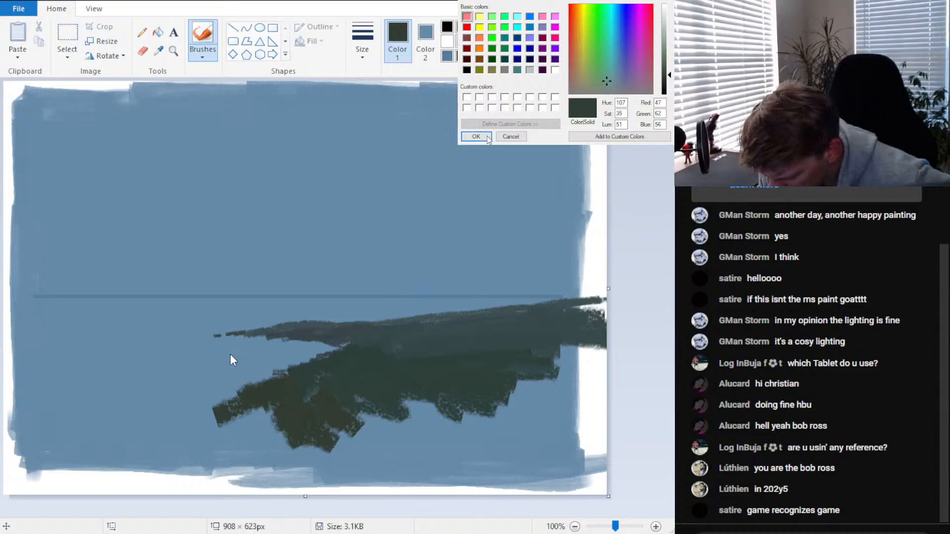
left_click(487, 137)
mouse_move(331, 431)
left_mouse_down()
mouse_move(374, 453)
mouse_move(396, 449)
mouse_move(405, 431)
mouse_move(332, 480)
mouse_move(282, 419)
mouse_move(316, 425)
mouse_move(381, 467)
mouse_move(357, 424)
mouse_move(418, 410)
mouse_move(479, 422)
mouse_move(419, 402)
mouse_move(429, 406)
mouse_move(415, 420)
mouse_move(471, 409)
mouse_move(456, 459)
mouse_move(440, 475)
mouse_move(477, 444)
mouse_move(512, 447)
mouse_move(523, 419)
mouse_move(486, 407)
mouse_move(556, 437)
left_mouse_up()
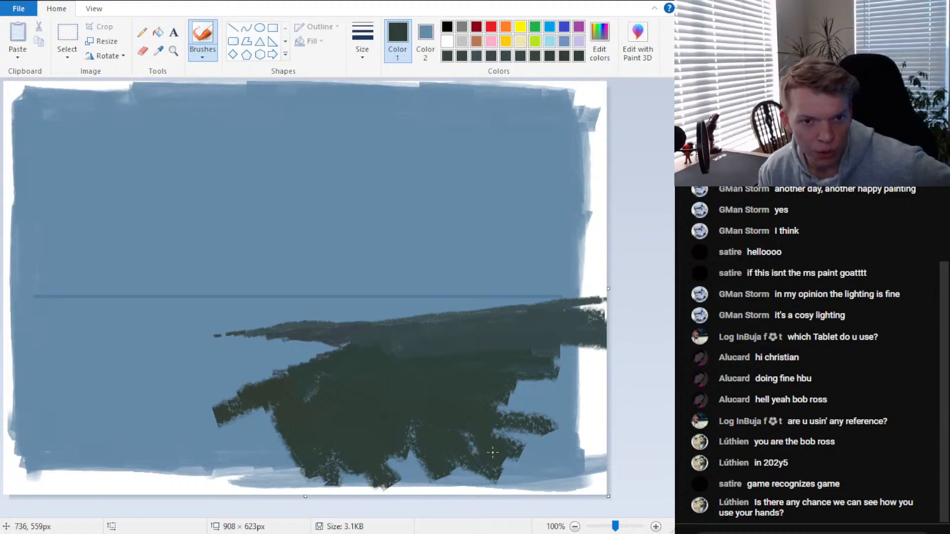
mouse_move(486, 447)
left_mouse_down()
mouse_move(494, 424)
mouse_move(527, 414)
mouse_move(510, 403)
mouse_move(534, 444)
left_mouse_up()
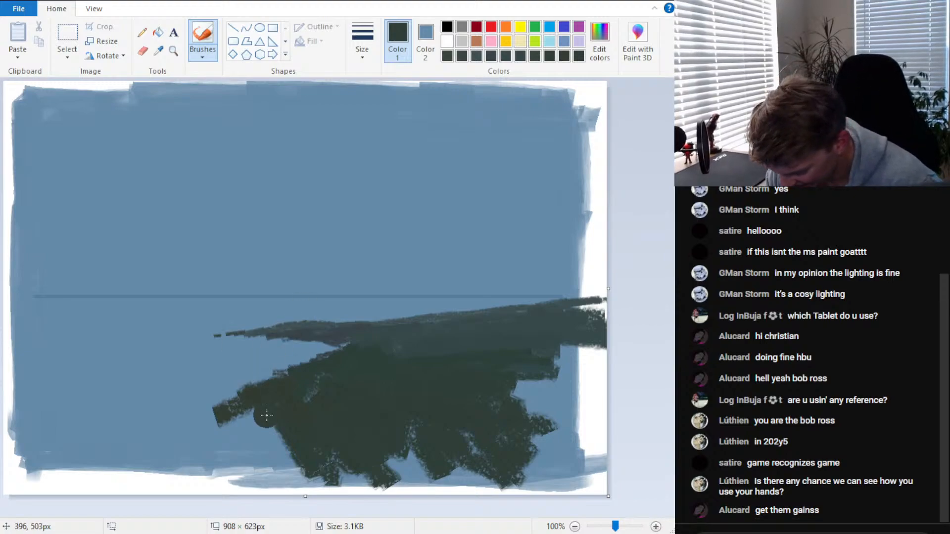
left_click_drag(265, 415, 169, 432)
mouse_move(258, 405)
left_mouse_down()
mouse_move(144, 439)
mouse_move(194, 452)
mouse_move(279, 430)
mouse_move(195, 462)
mouse_move(277, 470)
mouse_move(297, 487)
left_mouse_up()
Set the foreground colour to RGB 41, 56, 44 and brush the foreground slope across the bottom towards the lower-left corner
left_click(607, 50)
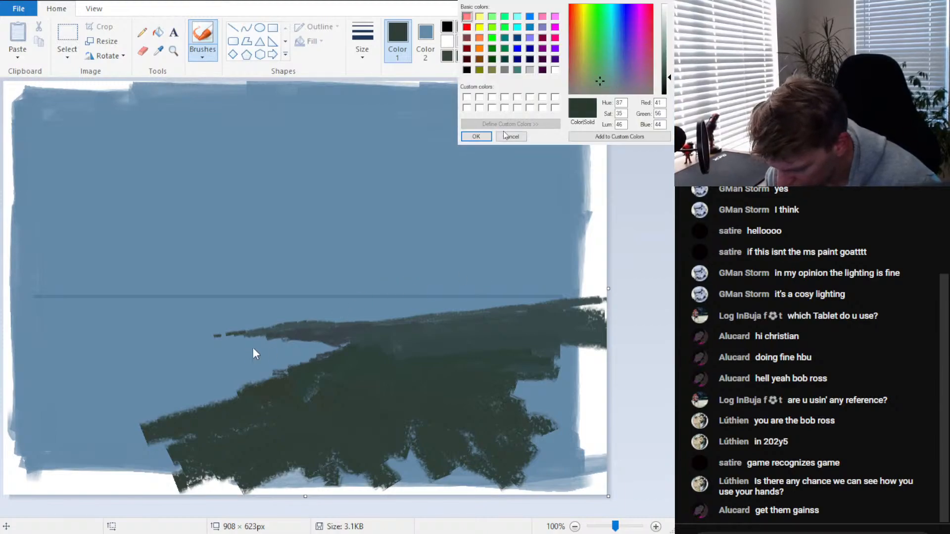
key("Return")
mouse_move(221, 435)
left_mouse_down()
mouse_move(108, 455)
mouse_move(105, 448)
mouse_move(207, 430)
mouse_move(204, 452)
mouse_move(236, 458)
mouse_move(113, 474)
mouse_move(38, 509)
mouse_move(69, 477)
mouse_move(215, 426)
mouse_move(167, 468)
mouse_move(176, 491)
mouse_move(202, 491)
mouse_move(339, 420)
mouse_move(355, 430)
mouse_move(361, 451)
mouse_move(309, 478)
mouse_move(450, 312)
mouse_move(371, 348)
mouse_move(351, 452)
mouse_move(449, 459)
mouse_move(425, 449)
mouse_move(396, 500)
mouse_move(451, 448)
mouse_move(448, 487)
mouse_move(457, 491)
mouse_move(445, 495)
mouse_move(439, 473)
mouse_move(479, 448)
mouse_move(527, 490)
mouse_move(513, 496)
mouse_move(533, 458)
mouse_move(488, 431)
left_mouse_up()
Sample the slope's dark green and brush its lower edge down into the canvas's lower-left corner
left_click(158, 50)
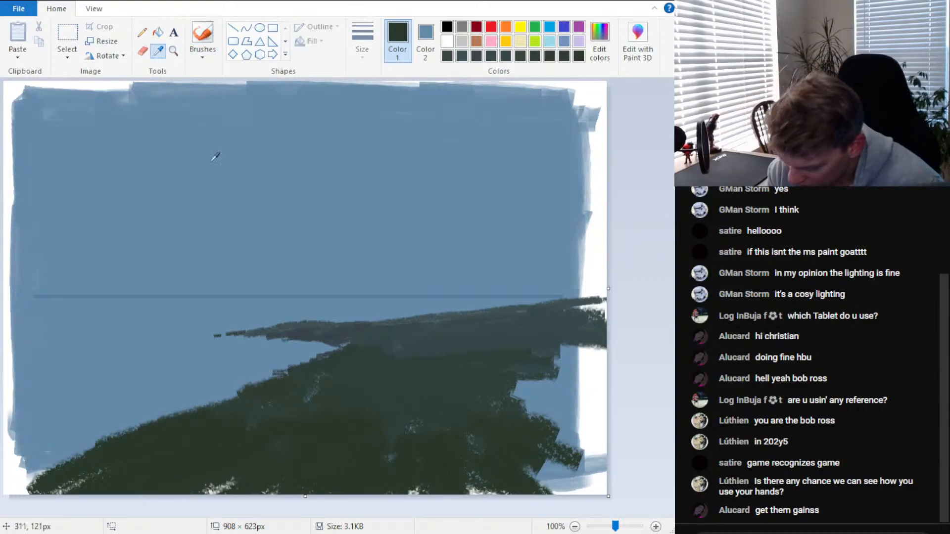
left_click(212, 404)
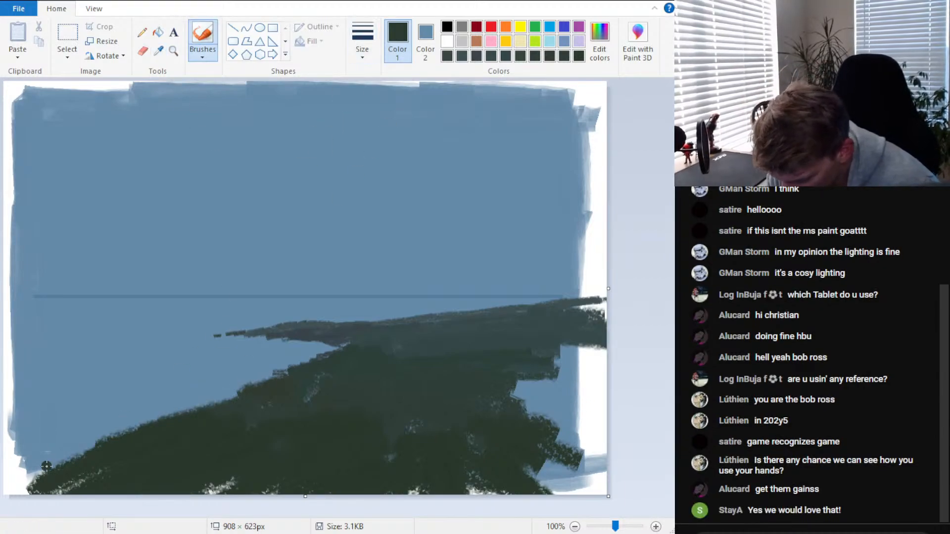
mouse_move(80, 460)
left_mouse_down()
mouse_move(57, 482)
mouse_move(113, 445)
mouse_move(98, 451)
mouse_move(122, 475)
left_mouse_up()
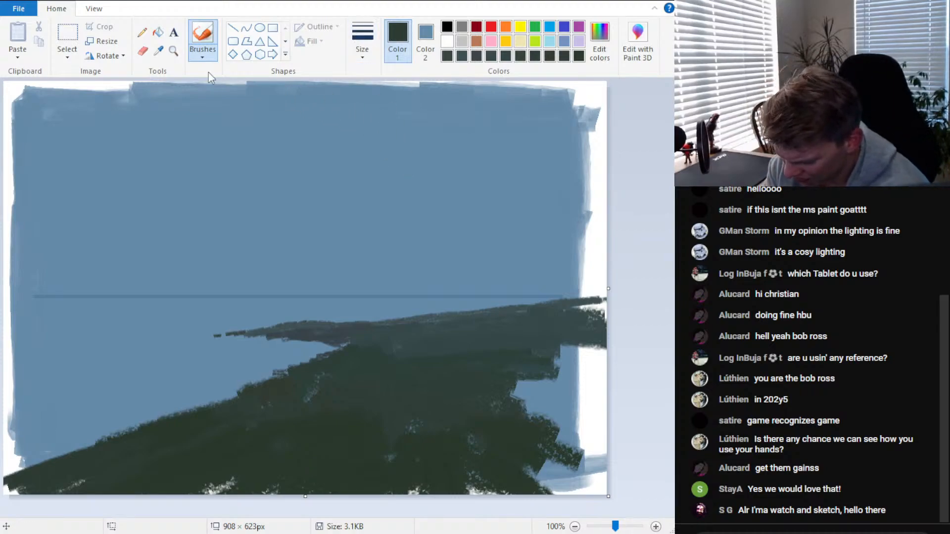
Choose a smaller brush size, sample dark green from the landmass and brush its right side out to the canvas edge
left_click(159, 50)
left_click(381, 416)
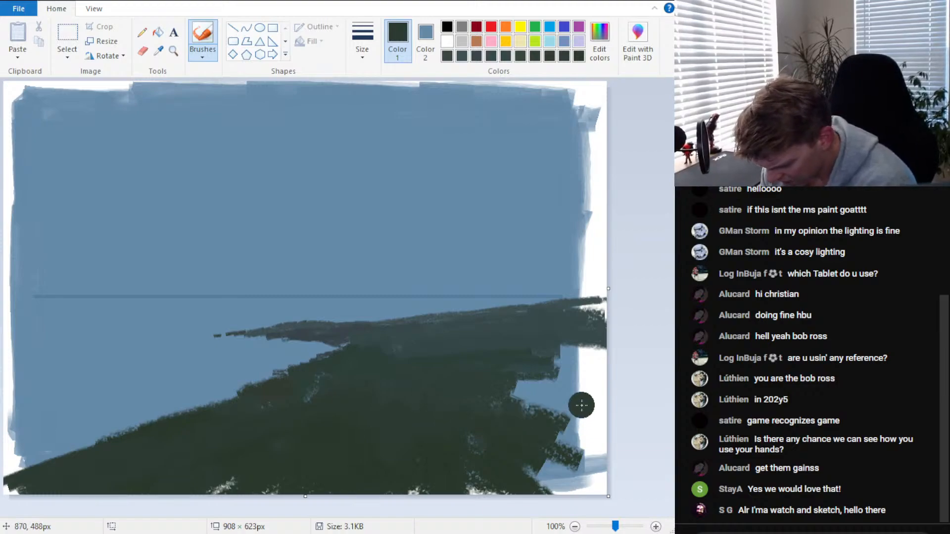
left_click(202, 55)
left_click(286, 90)
left_click(363, 59)
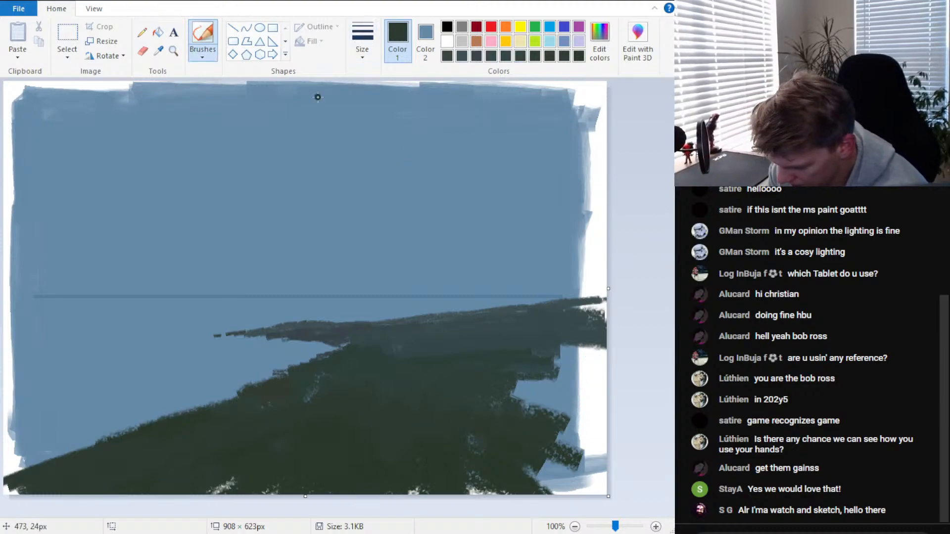
left_click(158, 51)
left_click(467, 354)
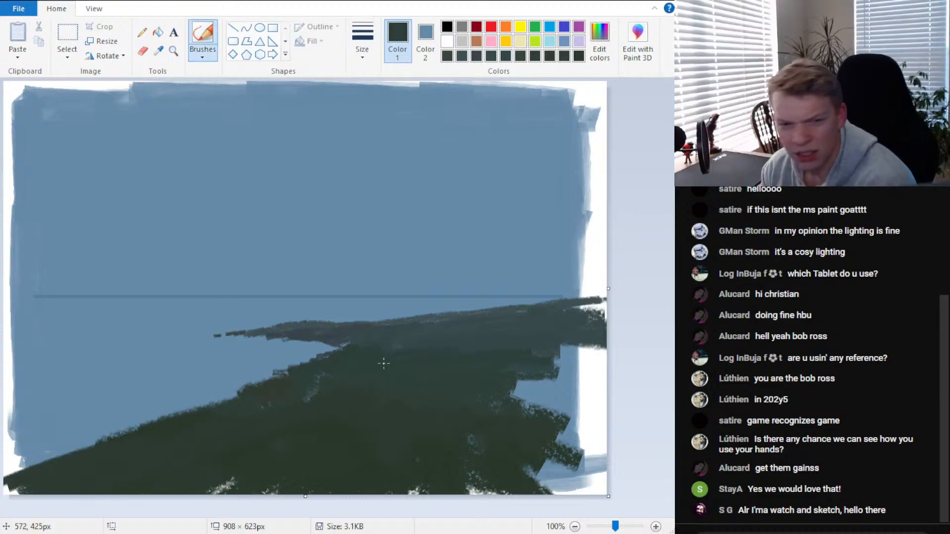
mouse_move(564, 347)
left_mouse_down()
mouse_move(569, 367)
mouse_move(520, 401)
mouse_move(562, 384)
mouse_move(564, 406)
mouse_move(525, 394)
mouse_move(590, 378)
mouse_move(596, 349)
mouse_move(559, 369)
mouse_move(579, 418)
mouse_move(603, 422)
left_mouse_up()
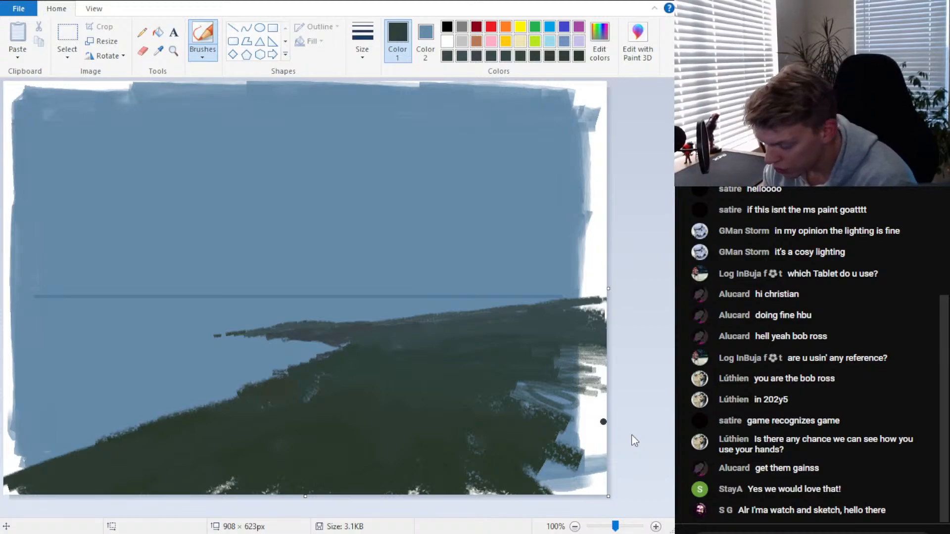
Sample the slate tone where the headland meets the slope, shift it to a lighter grey and brush it along the inlet's shoreline
left_click(159, 50)
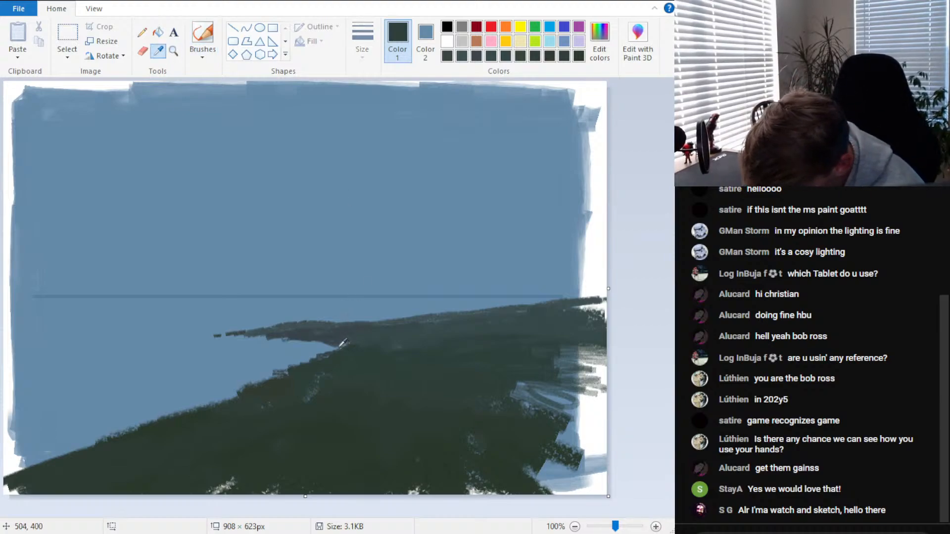
left_click(340, 341)
left_click(600, 42)
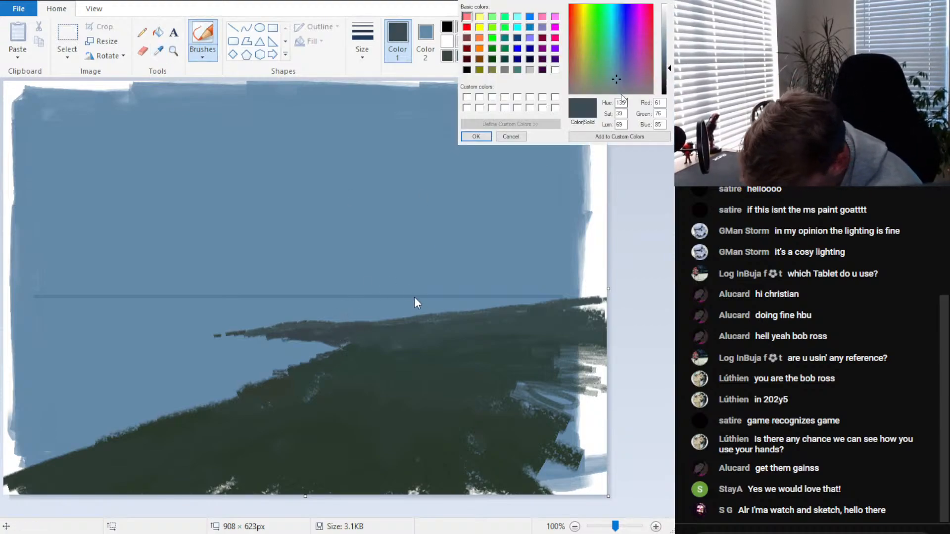
left_click(615, 87)
left_click(665, 61)
left_click(476, 137)
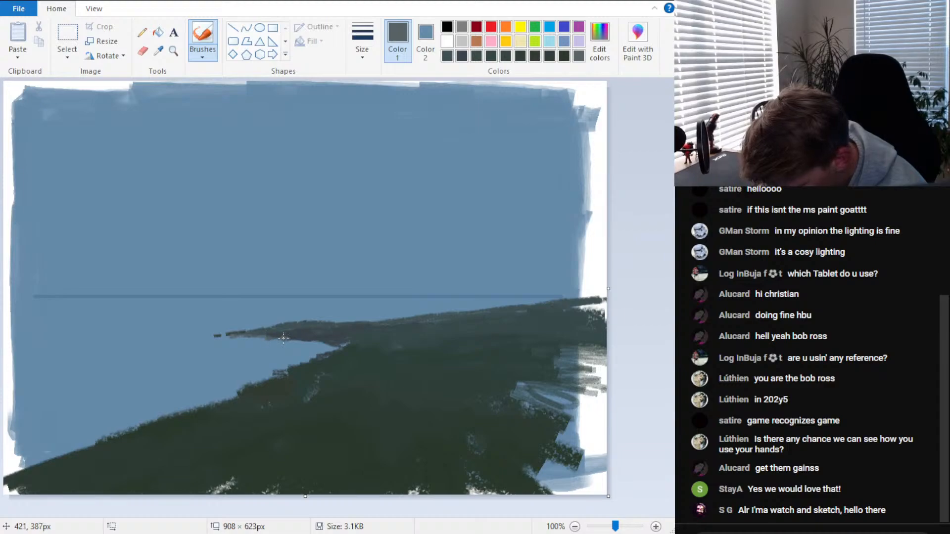
mouse_move(320, 343)
left_mouse_down()
mouse_move(350, 346)
mouse_move(311, 354)
left_mouse_up()
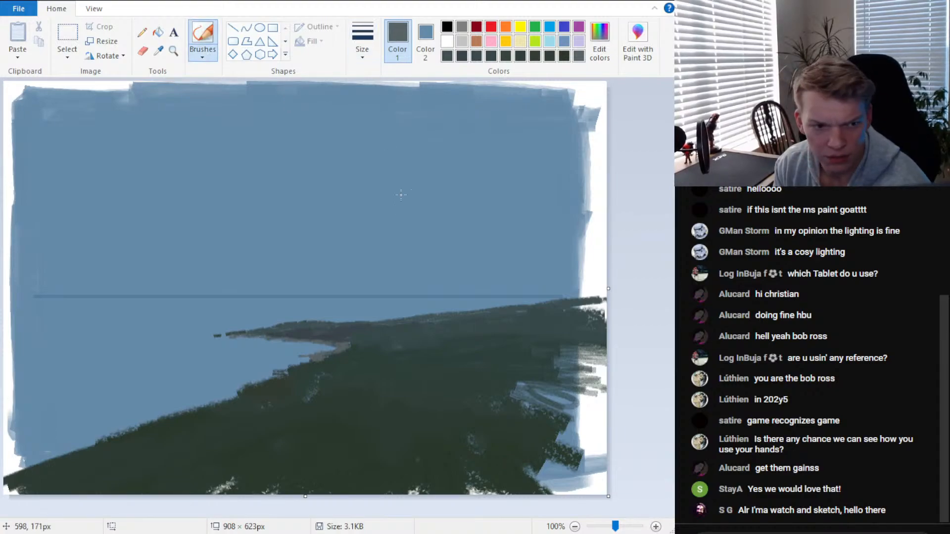
Refine the foreground colour to blue-grey RGB 78, 91, 99 and brush shoreline accents down the slope's edge and at the headland's tip
left_click(599, 42)
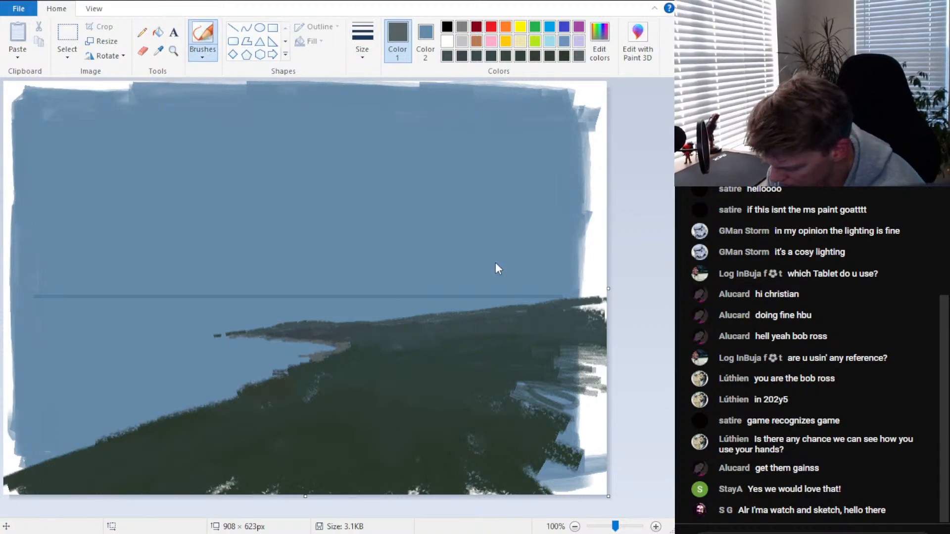
left_click(485, 136)
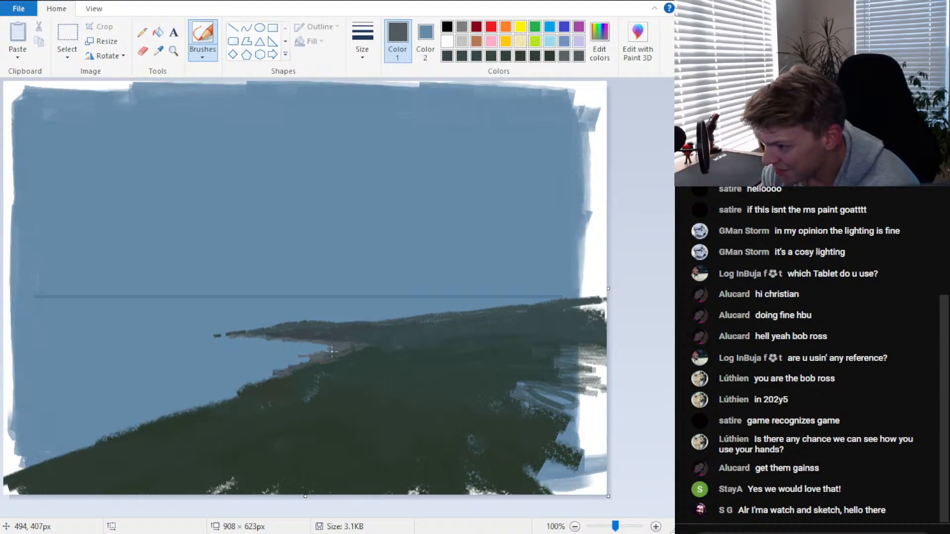
left_click(600, 40)
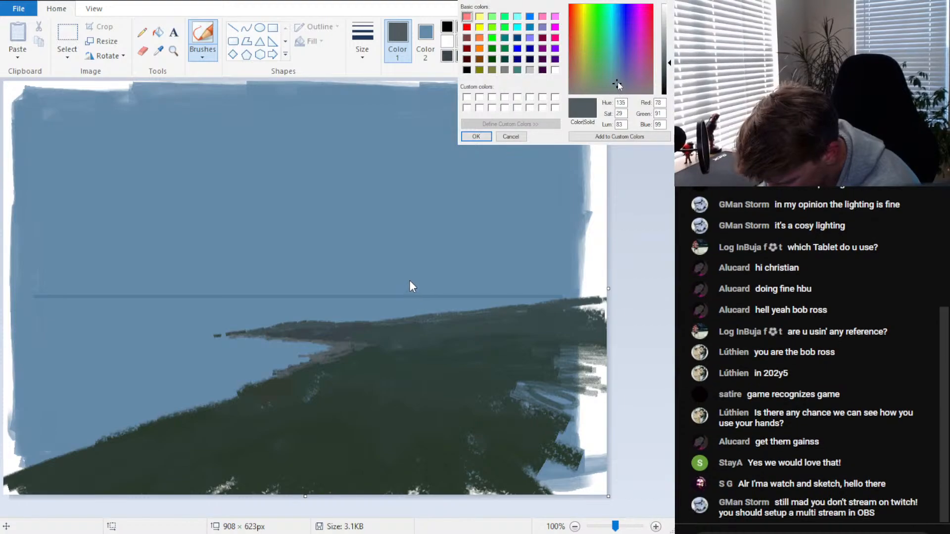
left_click(508, 136)
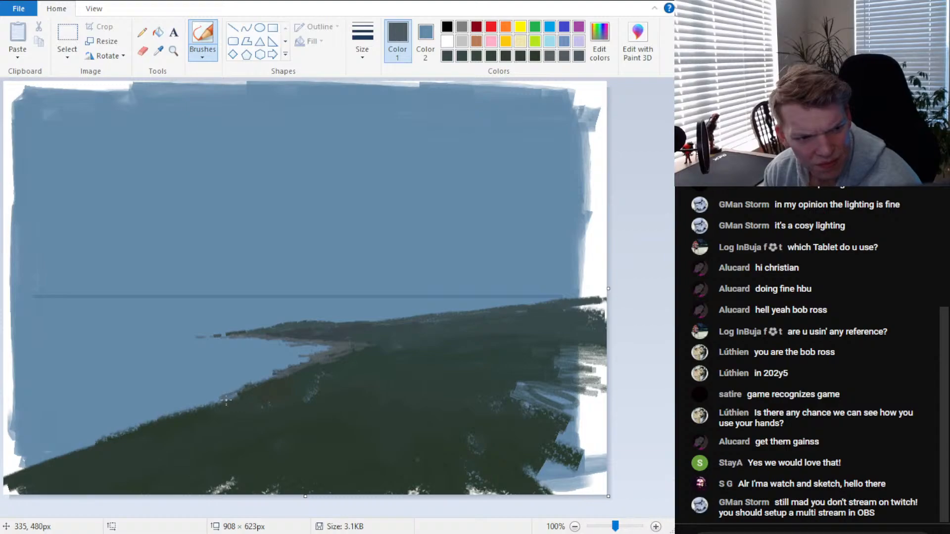
left_click(600, 47)
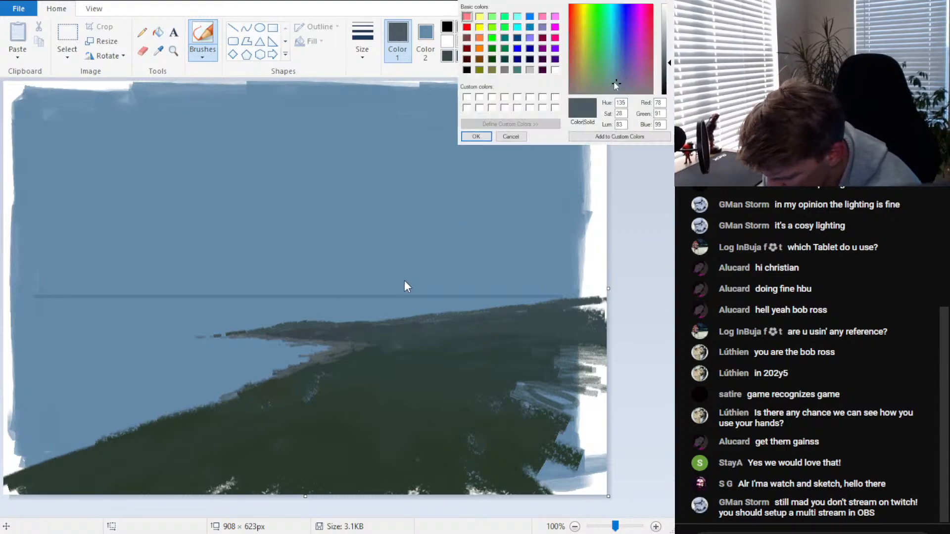
key("Escape")
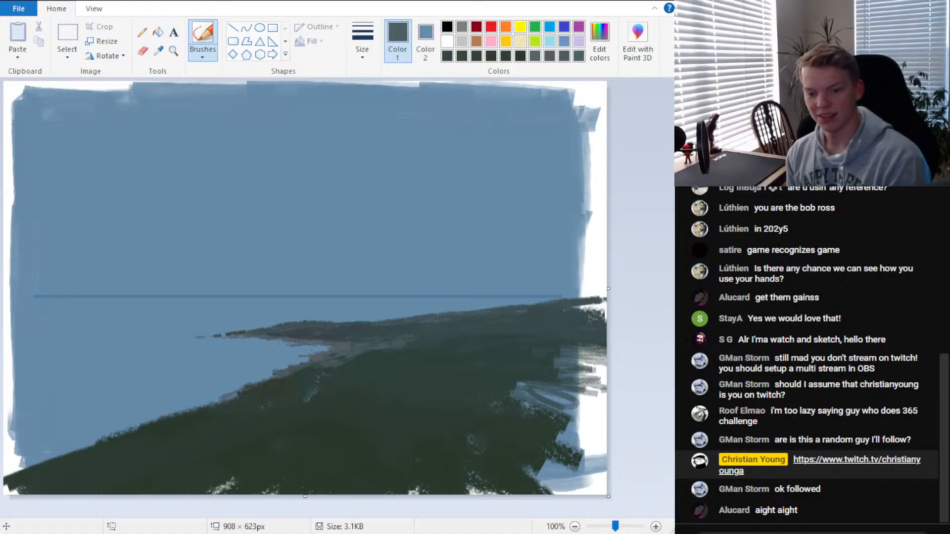
Set the brush size, sample the background blue, adjust it slightly and brush faint strokes across the water above the lower-left slope
left_click(158, 50)
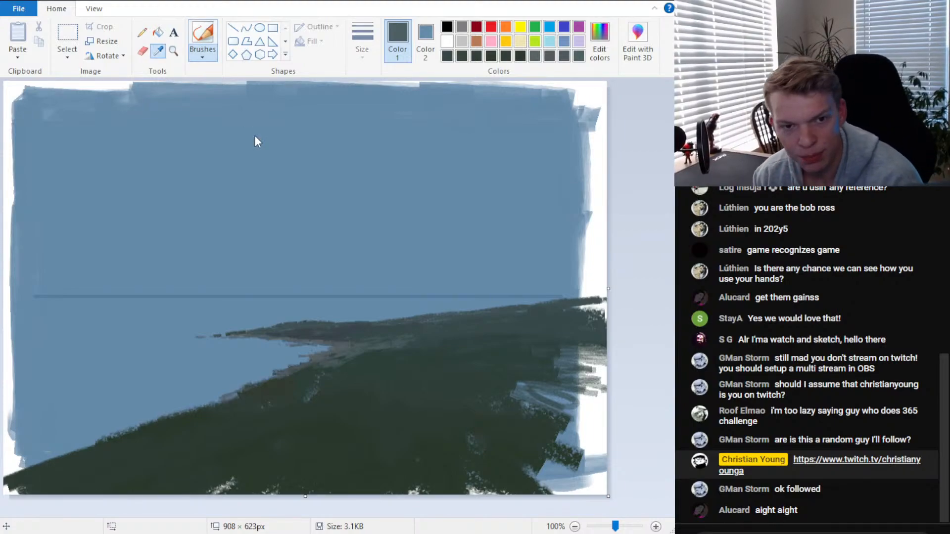
left_click(216, 111)
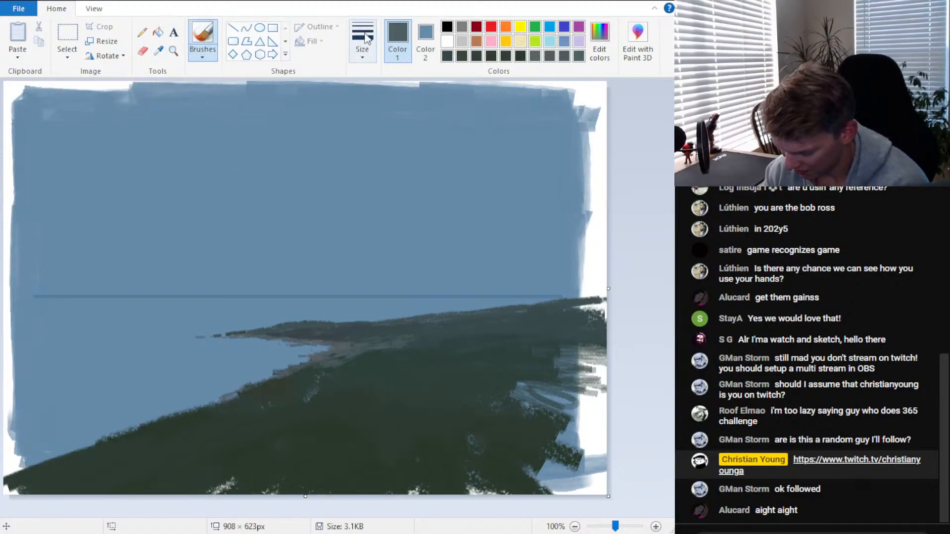
left_click(365, 41)
left_click(400, 155)
left_click(143, 51)
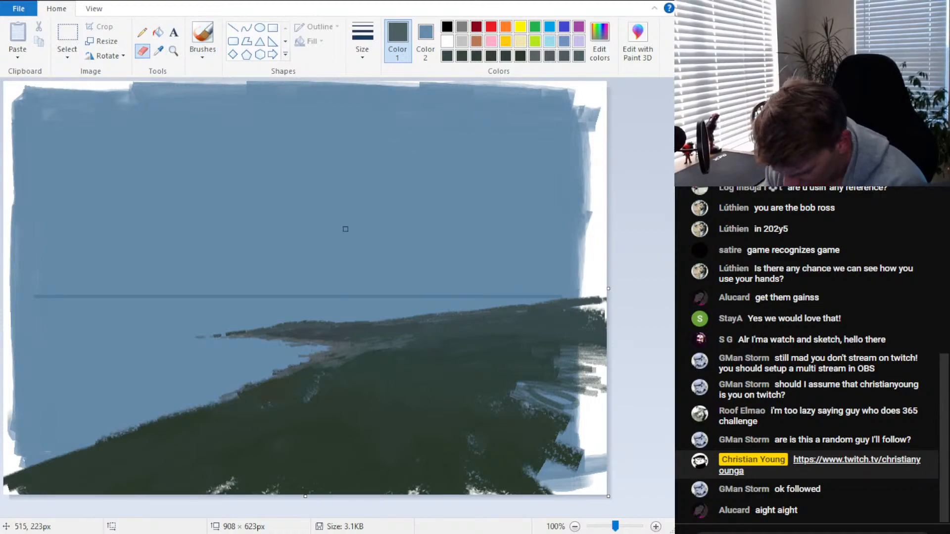
left_click(203, 37)
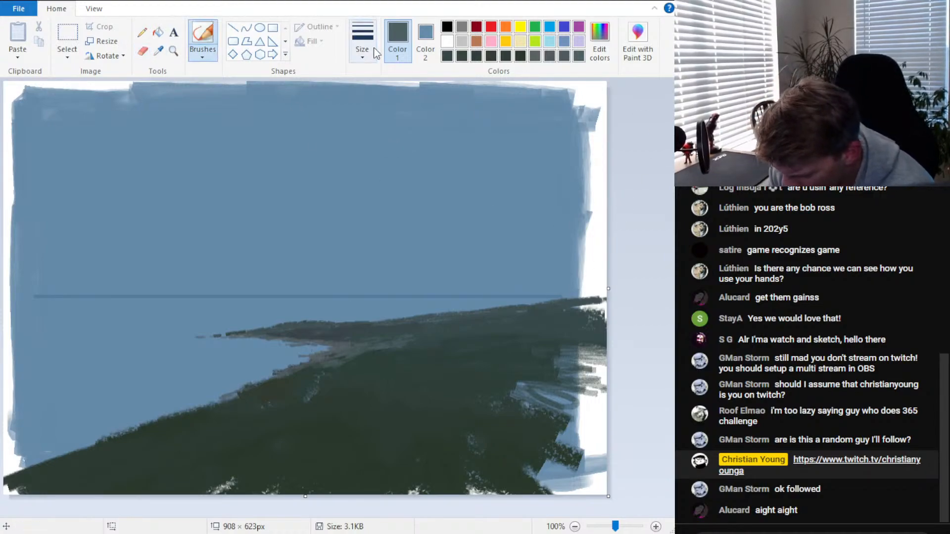
left_click(158, 53)
left_click(378, 251)
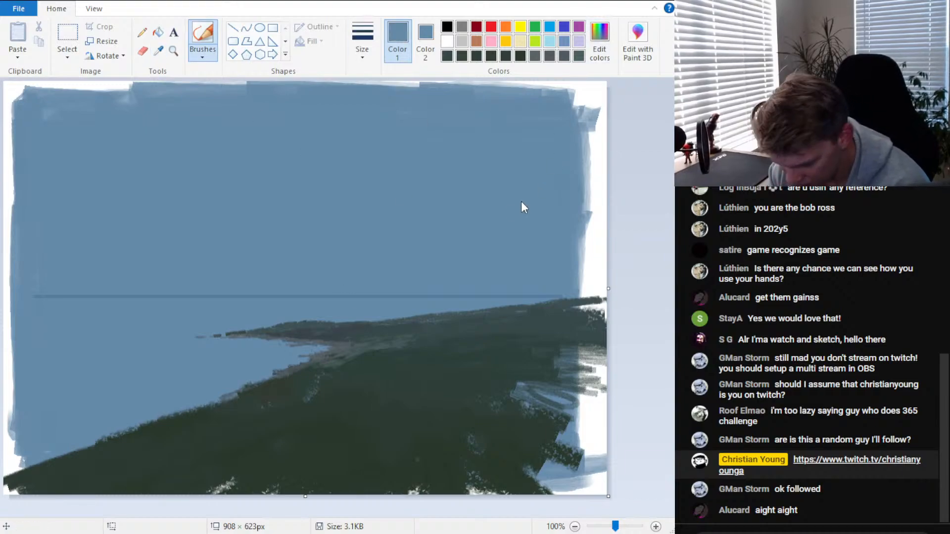
left_click_drag(480, 226, 480, 238)
left_click(293, 317)
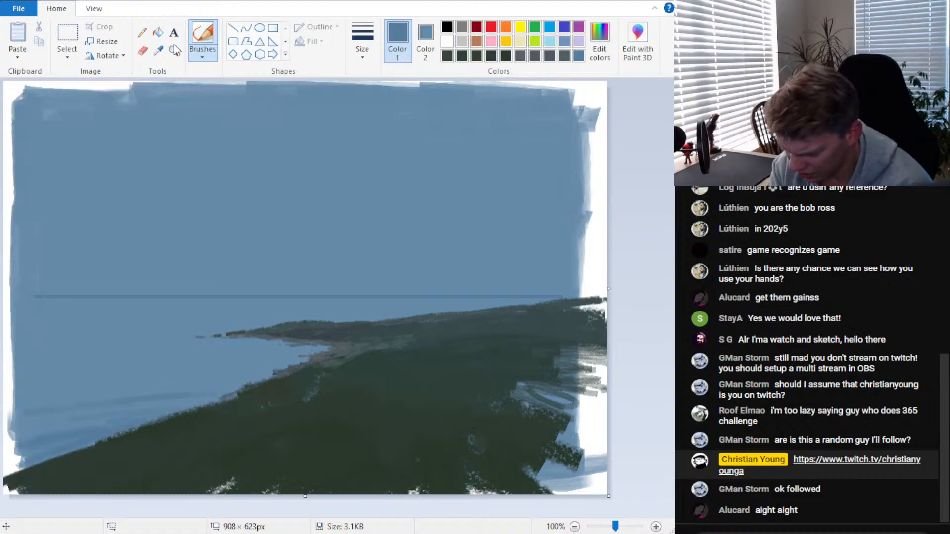
Sample the dark slate of the headland and adjust its hue for brushing the upper slope
left_click(159, 50)
left_click(400, 328)
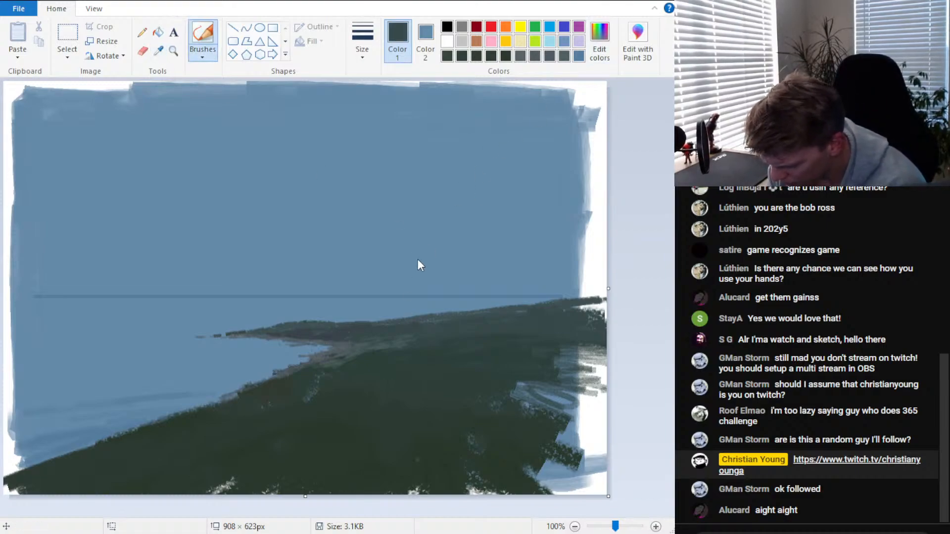
left_click(600, 42)
left_click(614, 81)
left_click(487, 138)
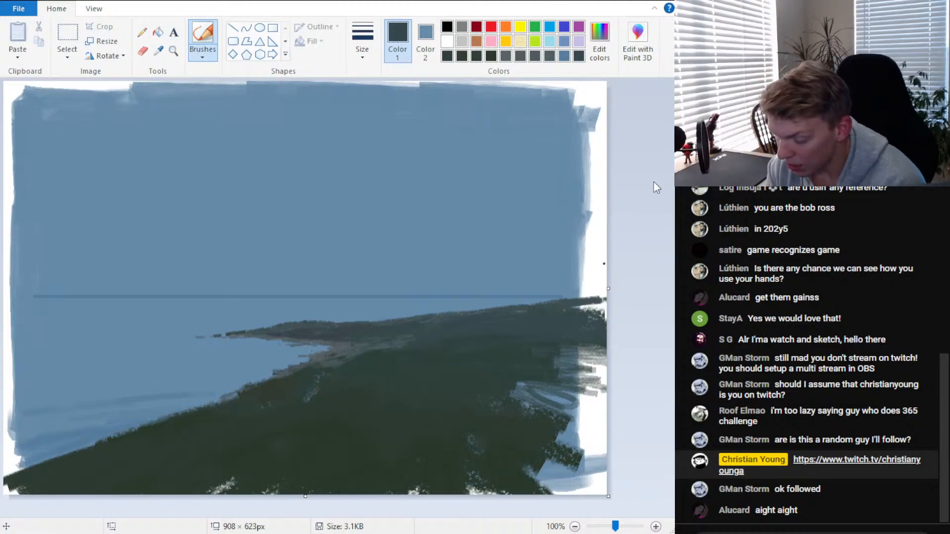
Sample tones from the upper slope and the shoreline and brush them across the landmass's upper part to blend it
left_click(159, 50)
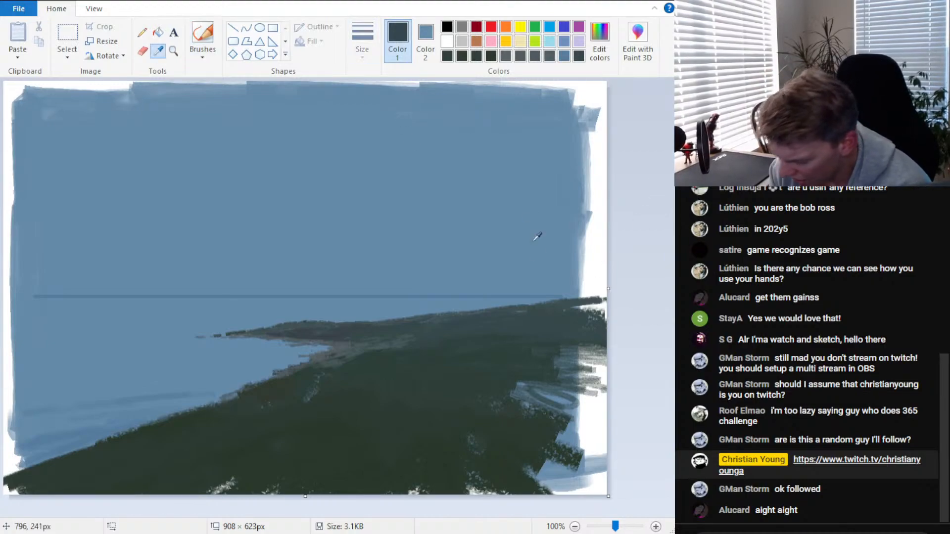
left_click(510, 339)
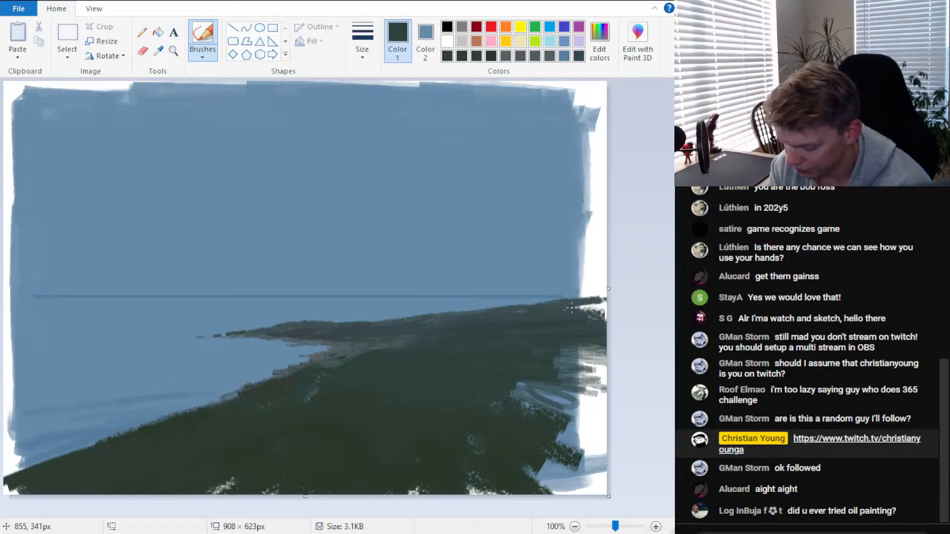
left_click(158, 50)
left_click(337, 351)
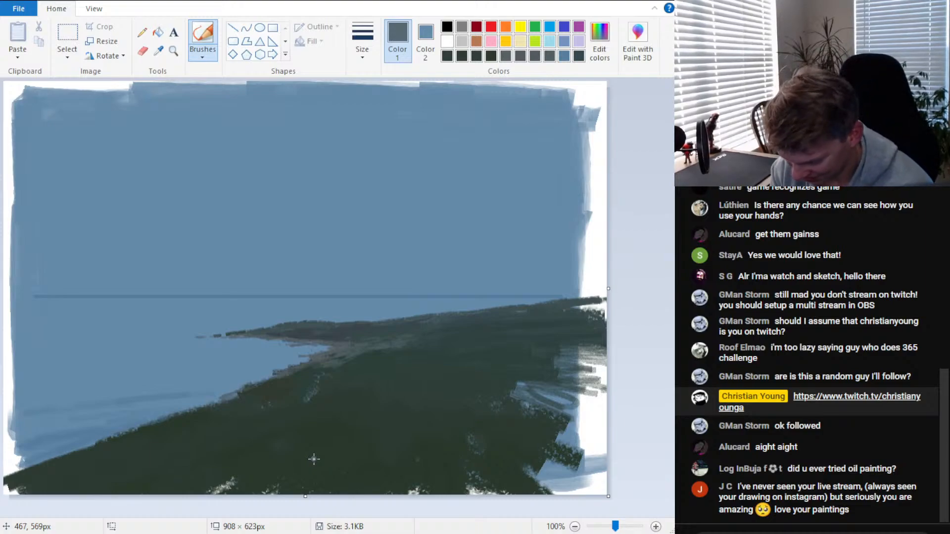
Sample blue from the water and brush over the area left of the slope up to the headland's tip, undoing the stray dab
left_click(158, 50)
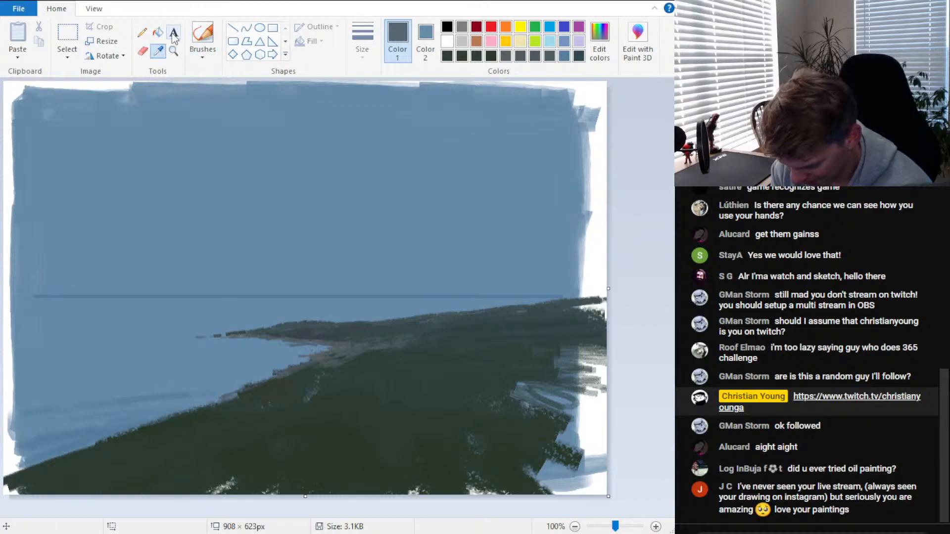
left_click(190, 391)
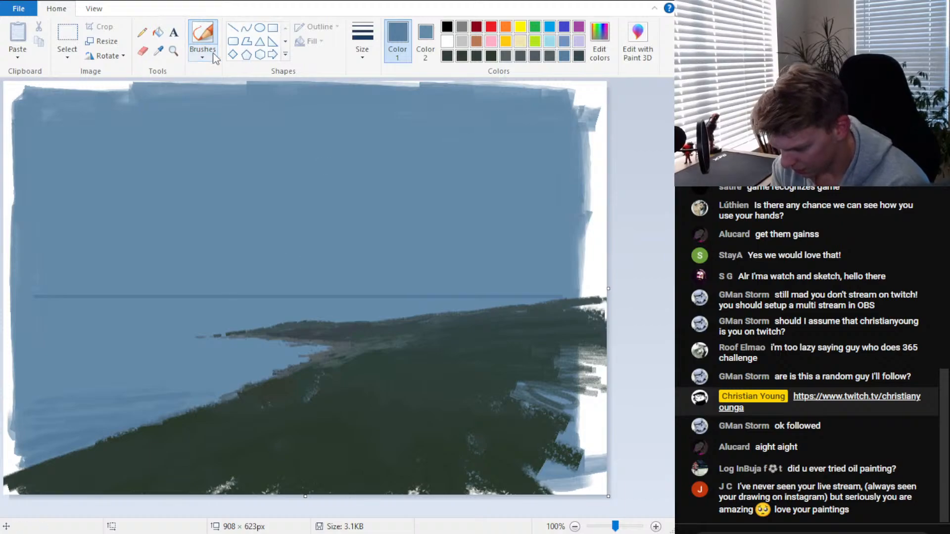
mouse_move(51, 426)
left_mouse_down()
mouse_move(48, 447)
mouse_move(34, 451)
mouse_move(110, 408)
mouse_move(112, 395)
mouse_move(179, 379)
mouse_move(118, 401)
left_mouse_up()
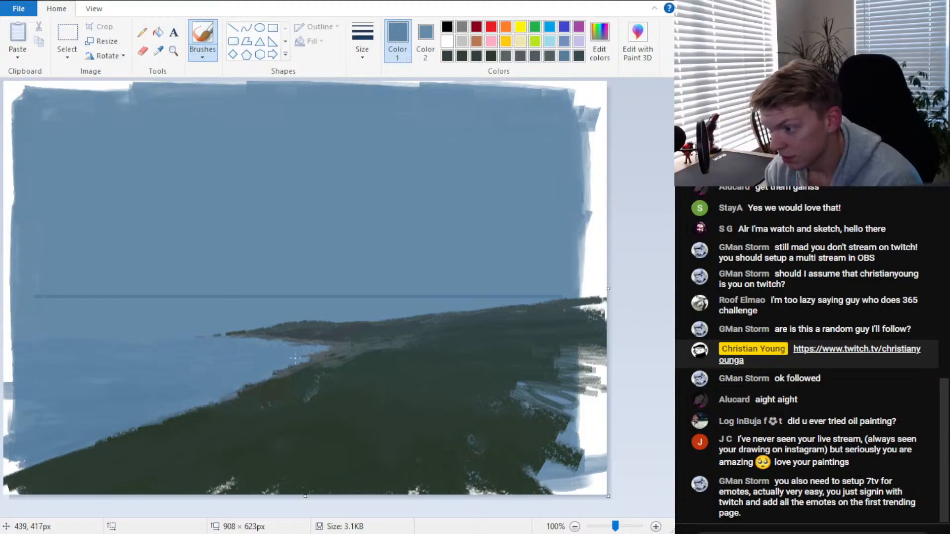
left_click(236, 422)
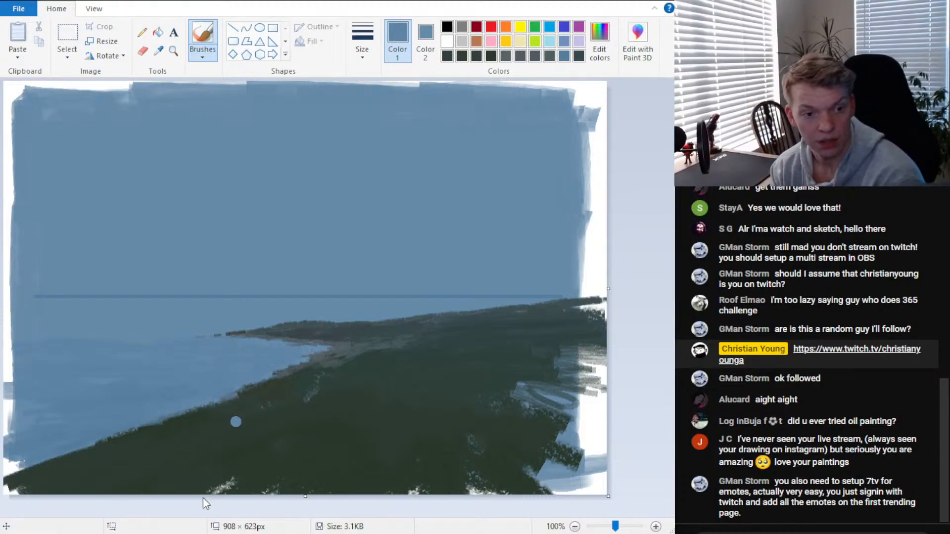
key("ctrl+z")
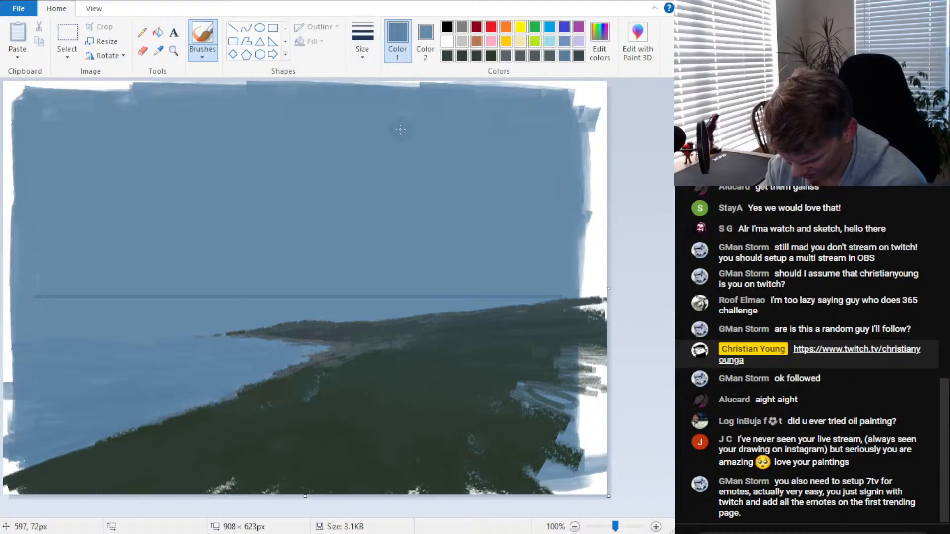
Sample dark green from the lower slope and brush over the blue and white gaps along the landmass's right edge
left_click(158, 50)
left_click(529, 450)
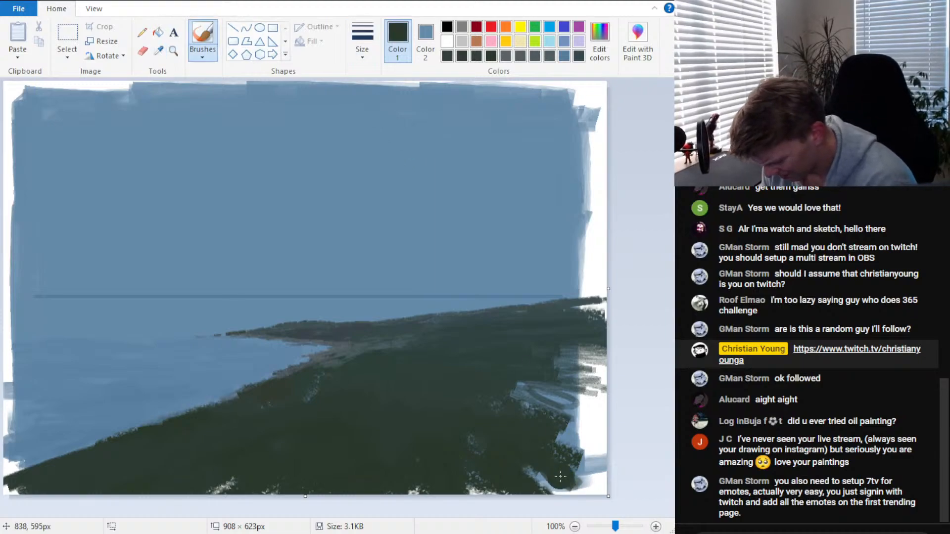
mouse_move(561, 476)
left_mouse_down()
mouse_move(547, 399)
mouse_move(586, 429)
mouse_move(527, 392)
mouse_move(605, 381)
mouse_move(567, 421)
mouse_move(594, 450)
mouse_move(554, 361)
mouse_move(605, 361)
left_mouse_up()
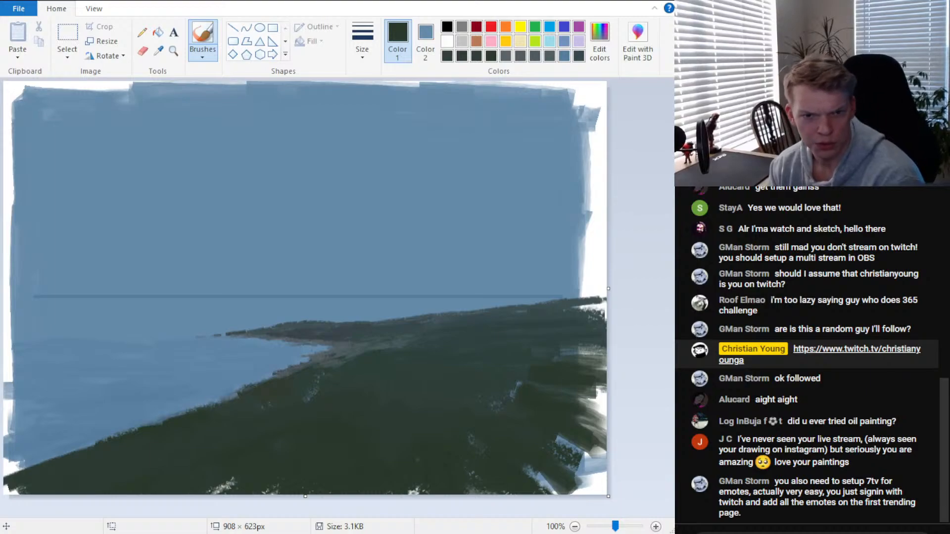
Brush another dark green stroke over the white gap at the landmass's right edge
left_click_drag(593, 376, 606, 396)
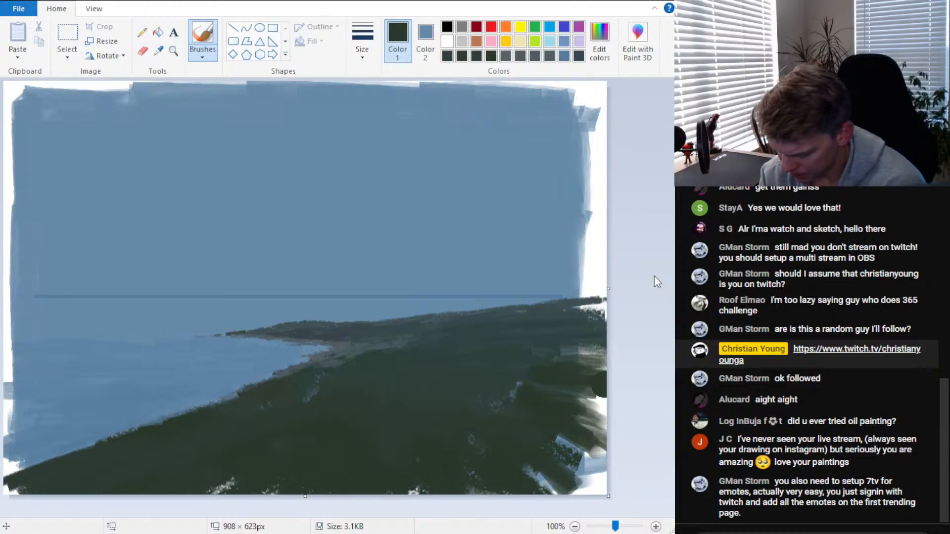
Sample the sky blue, lighten it to RGB 160, 184, 203, and brush a pale patch of vertical strokes in the middle of the sky
left_click(158, 51)
left_click(446, 181)
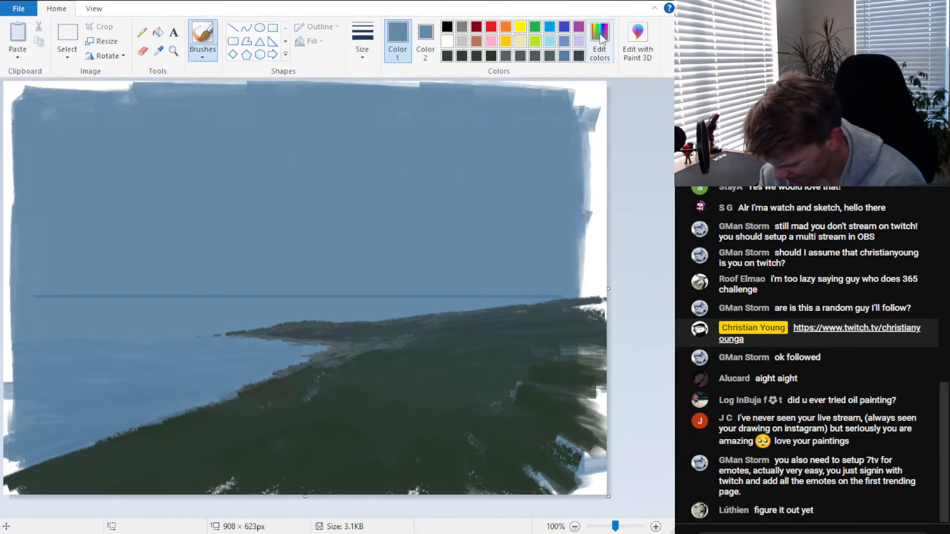
left_click(601, 40)
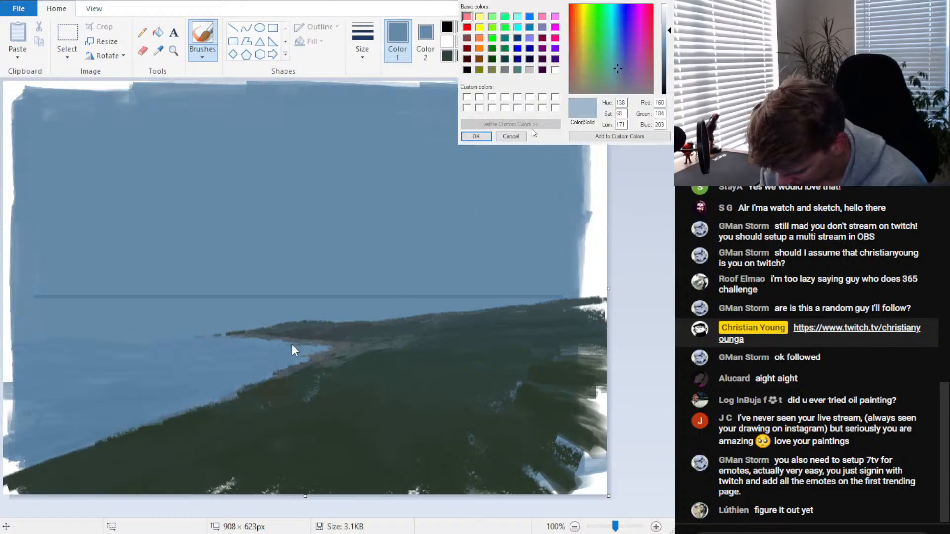
left_click(487, 135)
left_click_drag(287, 139, 290, 208)
mouse_move(300, 139)
left_mouse_down()
mouse_move(303, 210)
mouse_move(332, 217)
left_mouse_up()
Extend the pale sky patch to the right with a tone sampled from it, and soften that side with sampled sky blue
left_click(158, 51)
left_click(321, 194)
mouse_move(275, 151)
left_mouse_down()
mouse_move(317, 232)
mouse_move(250, 242)
mouse_move(329, 227)
mouse_move(337, 170)
mouse_move(346, 260)
mouse_move(384, 154)
mouse_move(404, 258)
mouse_move(418, 225)
mouse_move(471, 228)
left_mouse_up()
left_click(158, 51)
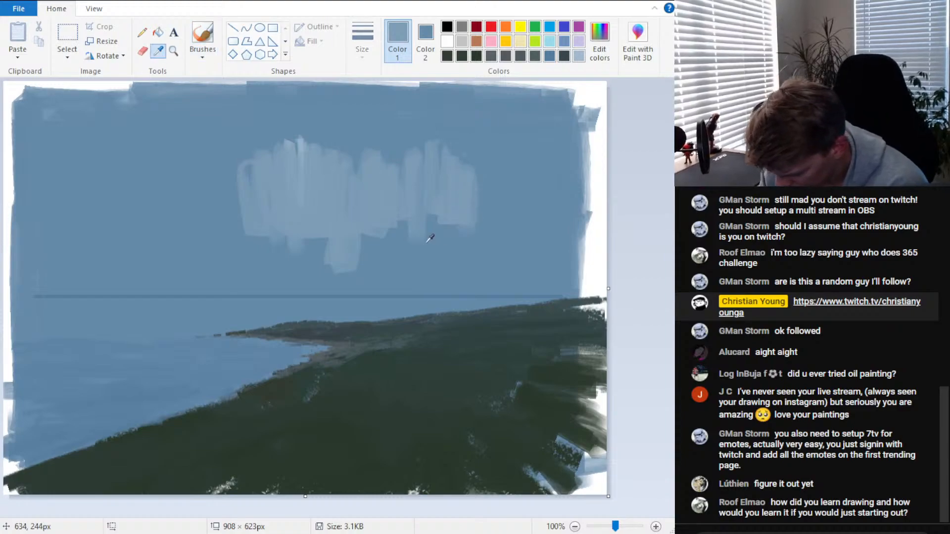
left_click(430, 238)
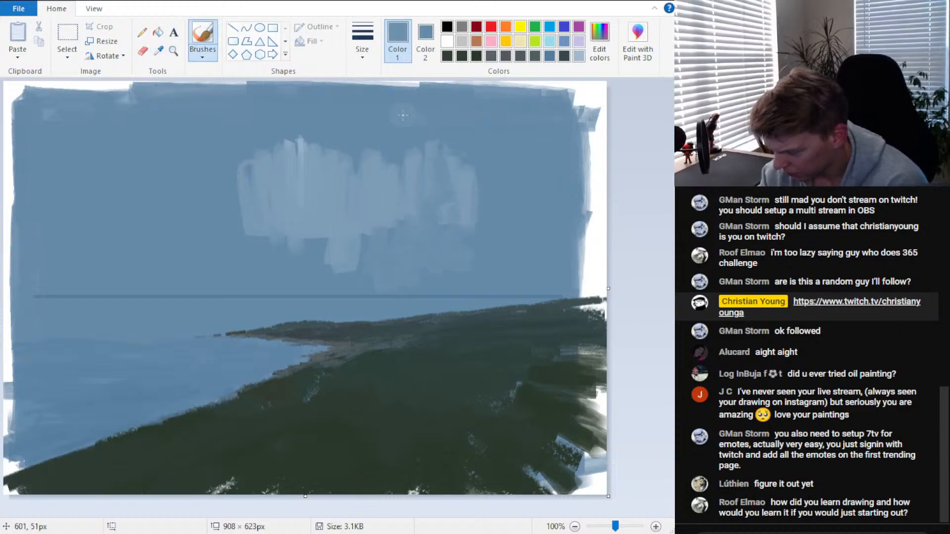
mouse_move(403, 115)
left_mouse_down()
mouse_move(405, 176)
mouse_move(472, 209)
mouse_move(417, 218)
mouse_move(392, 185)
mouse_move(389, 143)
mouse_move(383, 195)
mouse_move(362, 191)
mouse_move(361, 232)
left_mouse_up()
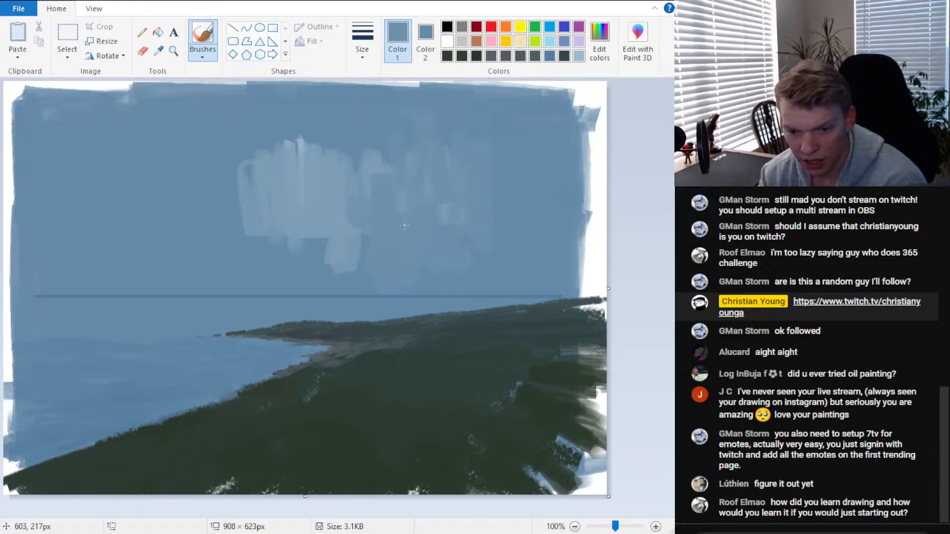
mouse_move(443, 210)
left_mouse_down()
mouse_move(345, 199)
mouse_move(309, 265)
mouse_move(352, 200)
mouse_move(353, 177)
mouse_move(338, 158)
mouse_move(369, 144)
left_mouse_up()
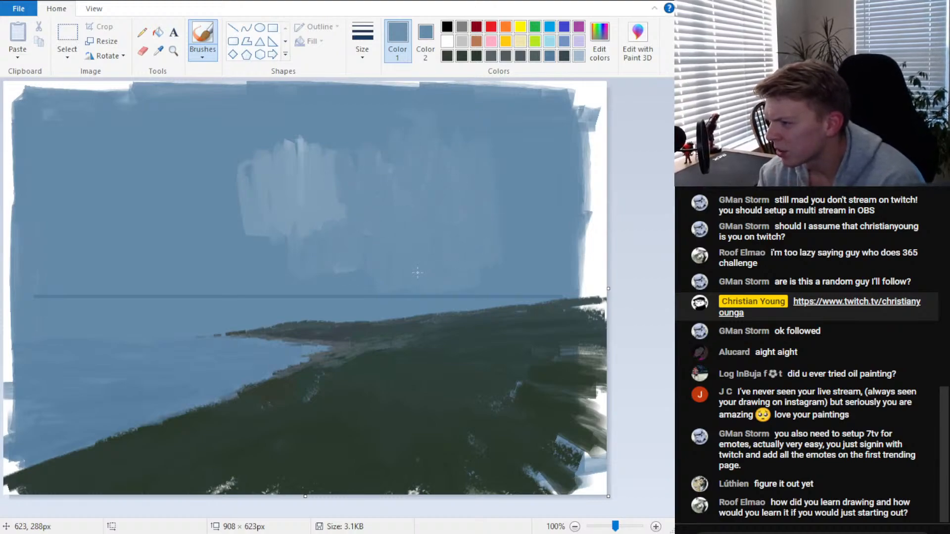
Sample nearby sky tones repeatedly and brush over the pale patch's left part, spreading soft vertical strokes across the middle of the sky
left_click(158, 50)
left_click(552, 252)
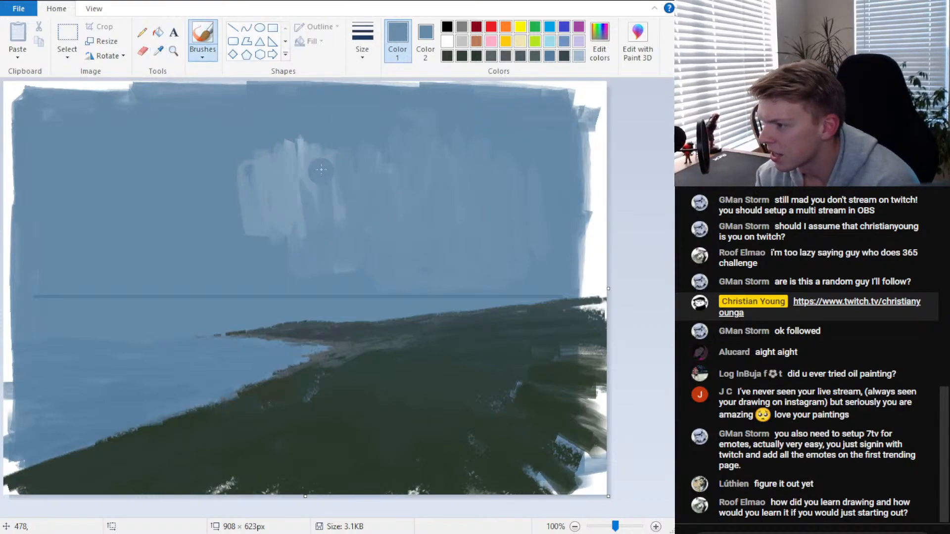
mouse_move(312, 149)
left_mouse_down()
mouse_move(290, 208)
mouse_move(270, 218)
mouse_move(315, 204)
left_mouse_up()
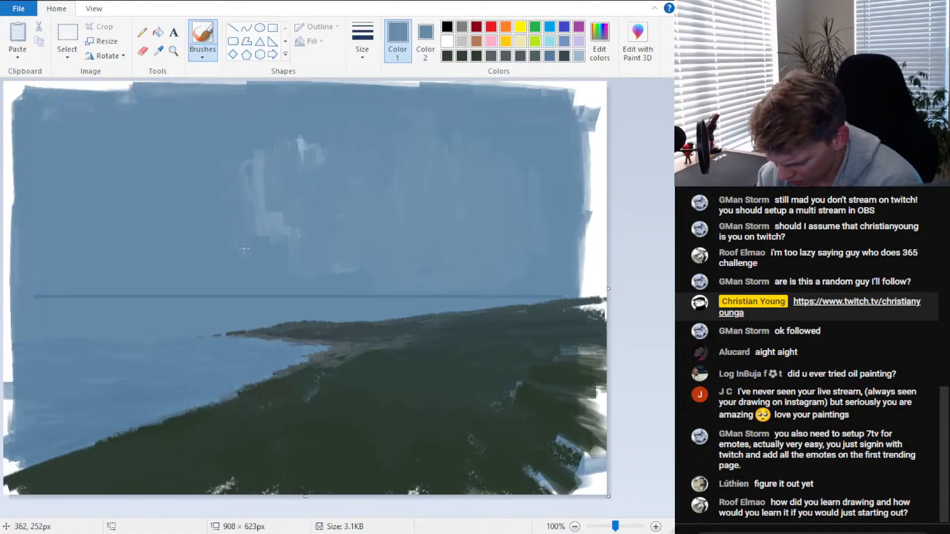
left_click(158, 50)
left_click(327, 149)
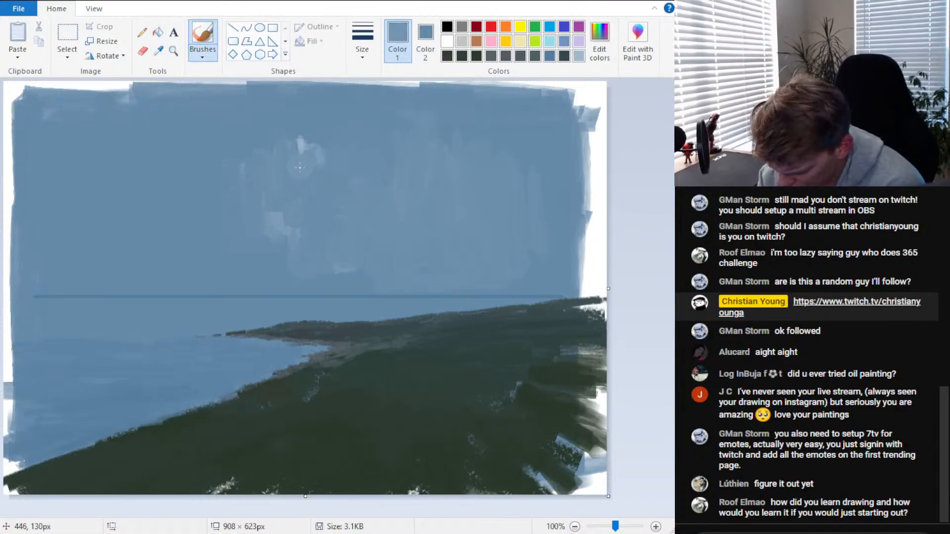
left_click_drag(351, 141, 377, 149)
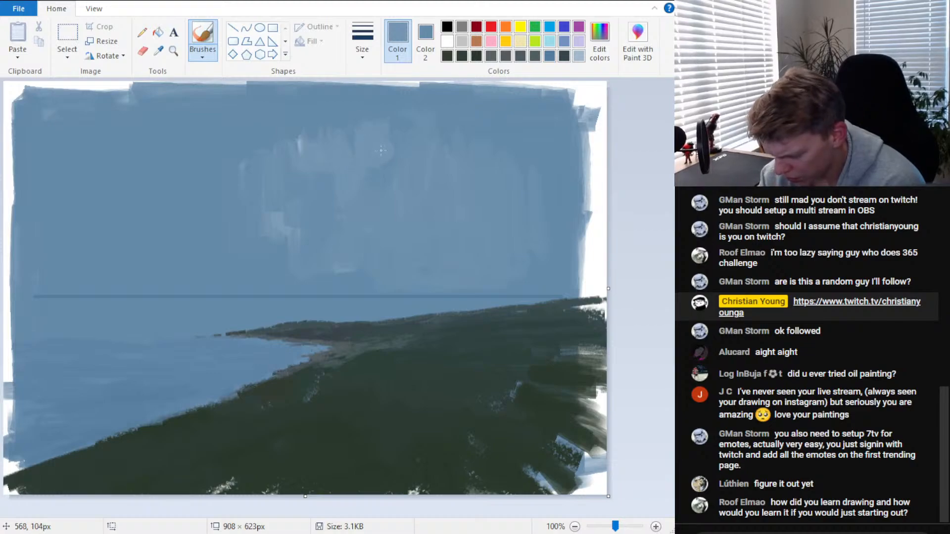
mouse_move(291, 141)
left_mouse_down()
mouse_move(279, 179)
mouse_move(298, 143)
left_mouse_up()
mouse_move(171, 171)
left_mouse_down()
mouse_move(178, 165)
mouse_move(203, 213)
left_mouse_up()
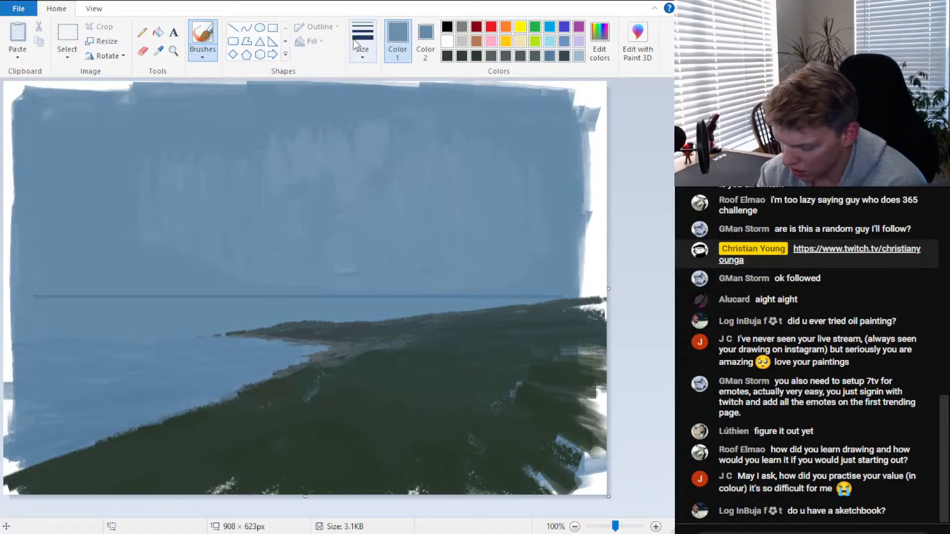
left_click(159, 51)
left_click(170, 157)
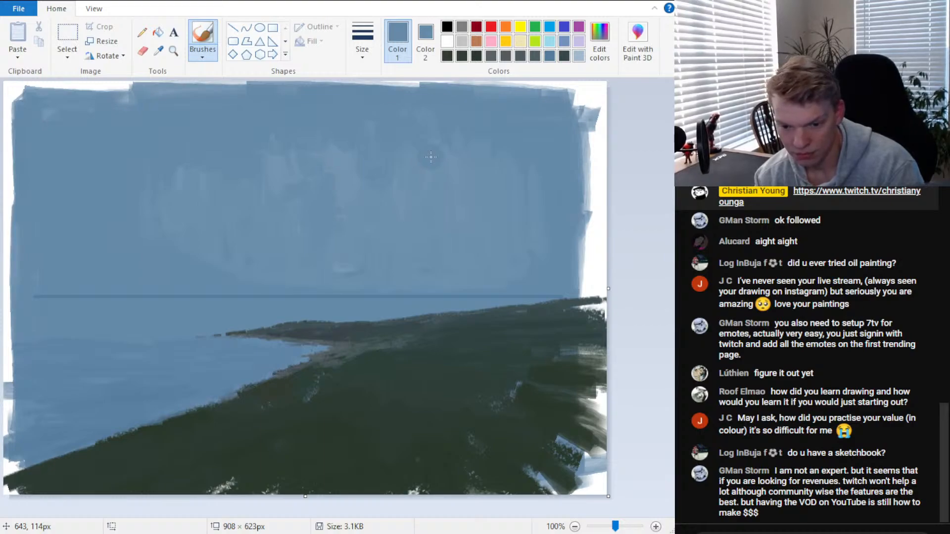
Sample blues from the upper sky and brush them over the white margins along the sky's top, upper-left and upper-right edges
left_click(159, 52)
left_click(158, 95)
mouse_move(133, 99)
left_mouse_down()
mouse_move(68, 98)
mouse_move(89, 103)
left_mouse_up()
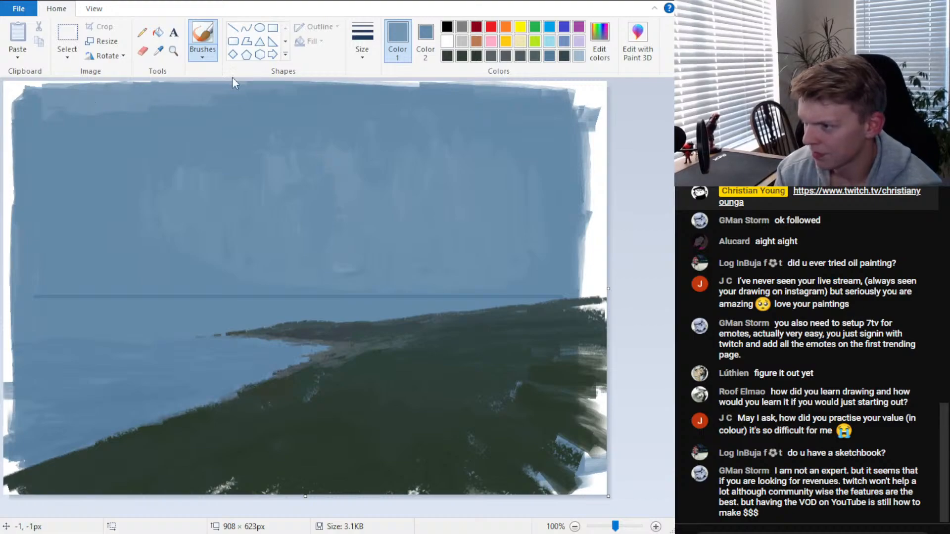
left_click(159, 51)
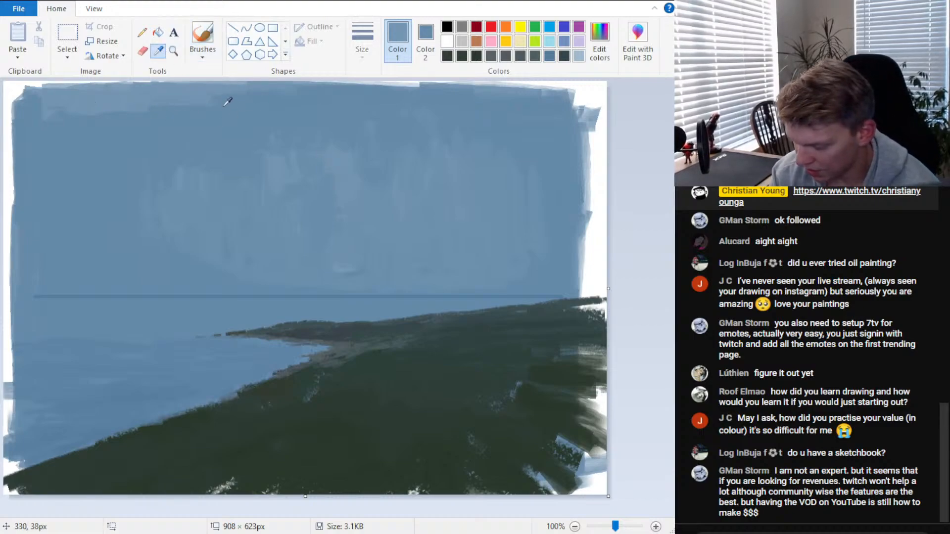
left_click(210, 98)
mouse_move(30, 111)
left_mouse_down()
mouse_move(20, 92)
mouse_move(10, 159)
mouse_move(13, 99)
left_mouse_up()
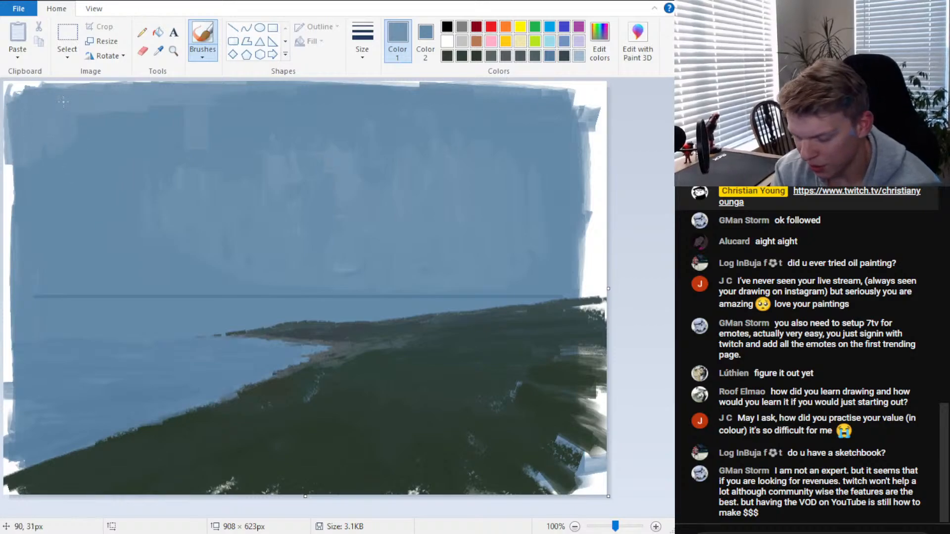
mouse_move(84, 85)
left_mouse_down()
mouse_move(14, 87)
mouse_move(126, 85)
mouse_move(108, 88)
left_mouse_up()
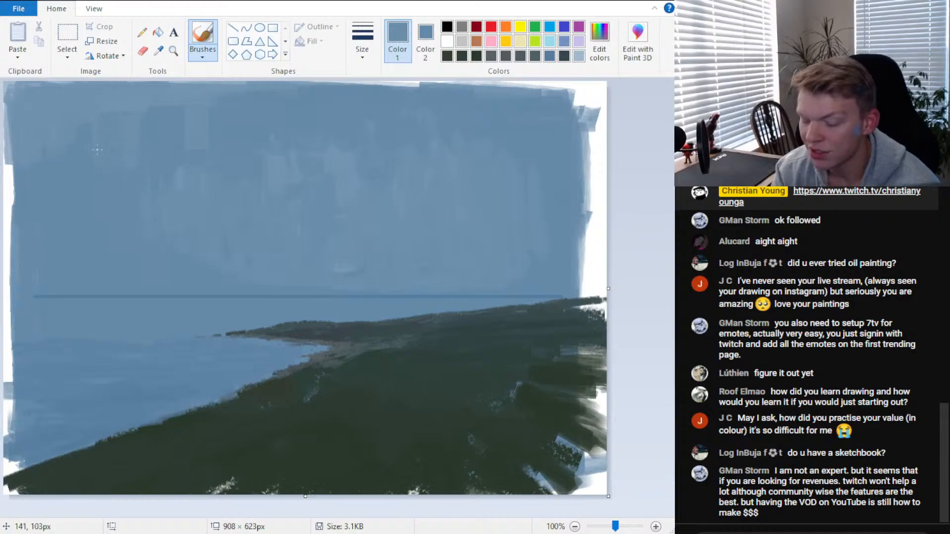
mouse_move(15, 161)
left_mouse_down()
mouse_move(10, 198)
mouse_move(26, 225)
left_mouse_up()
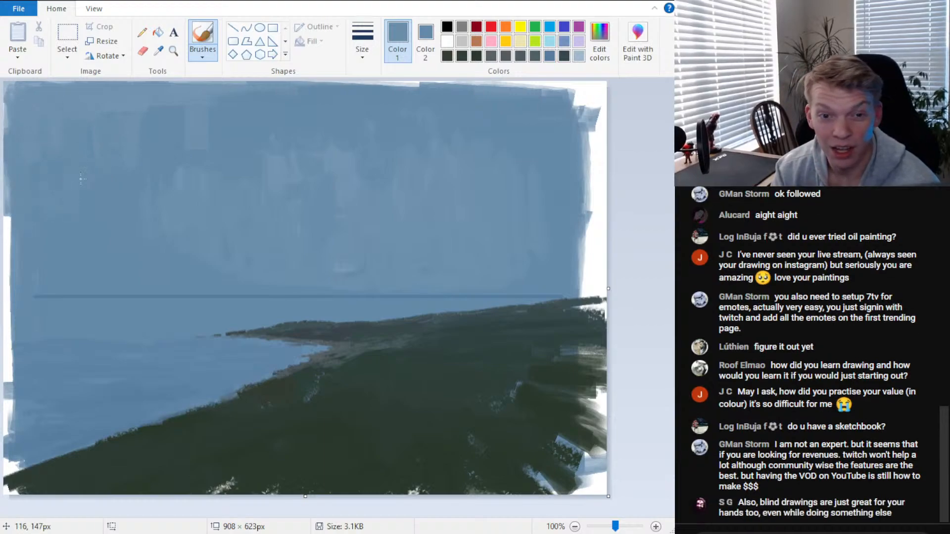
mouse_move(532, 90)
left_mouse_down()
mouse_move(431, 88)
mouse_move(565, 88)
mouse_move(324, 92)
mouse_move(407, 78)
mouse_move(313, 90)
mouse_move(580, 84)
mouse_move(580, 99)
mouse_move(597, 106)
mouse_move(589, 179)
left_mouse_up()
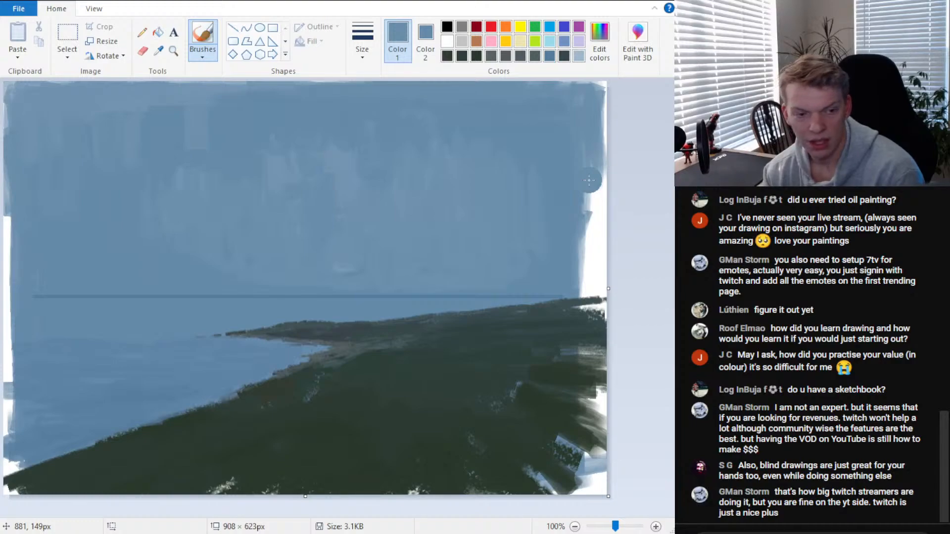
Brush pale blue foam highlights along the waterline from the headland tip down the shore, and blend them with a sampled mid blue
left_click(159, 50)
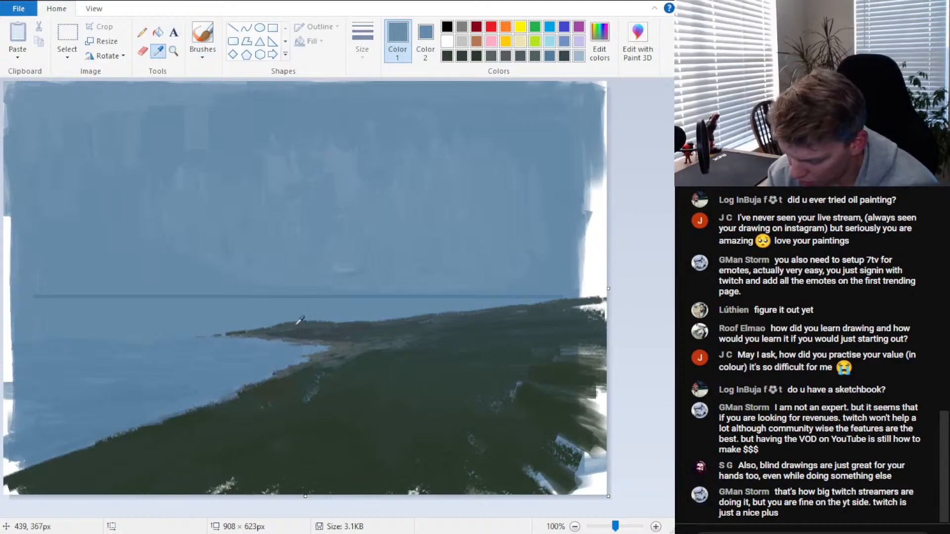
left_click(272, 444)
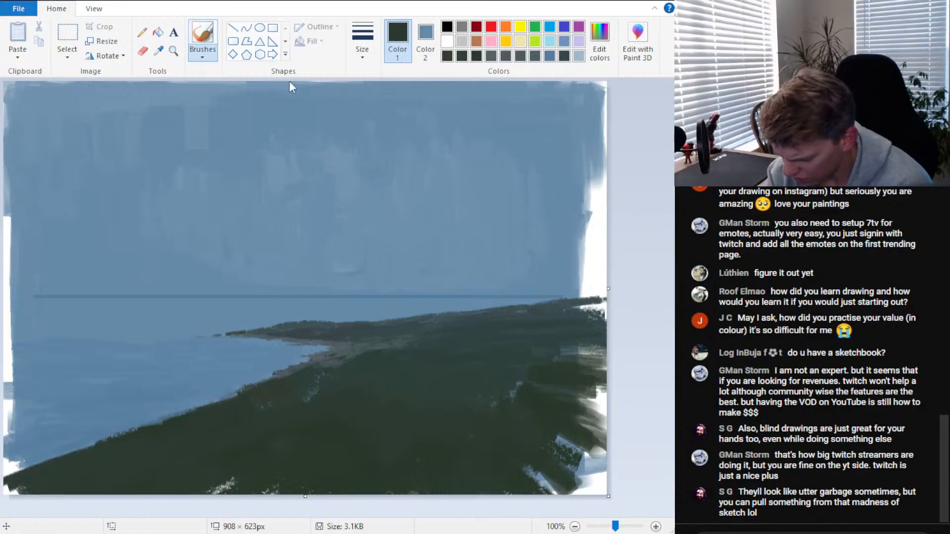
left_click(579, 56)
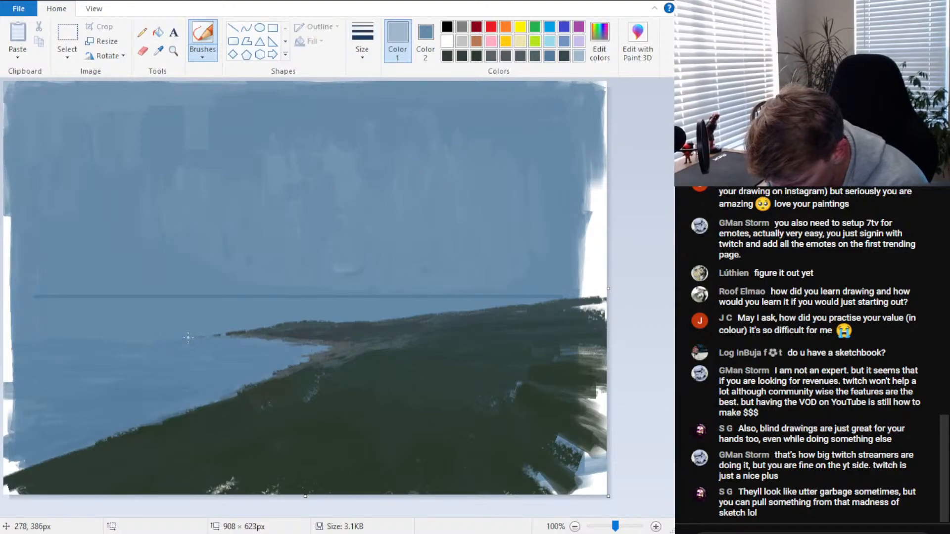
mouse_move(218, 341)
left_mouse_down()
mouse_move(318, 348)
mouse_move(246, 381)
left_mouse_up()
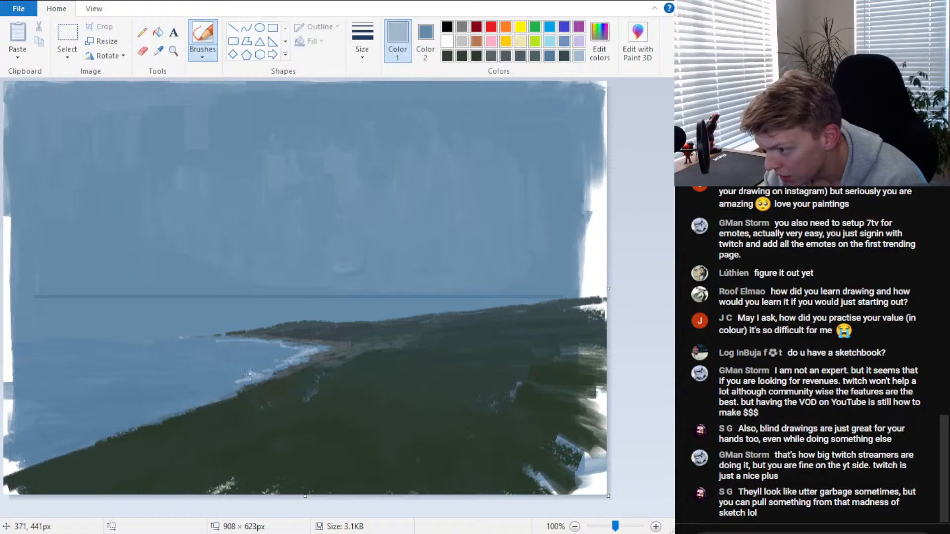
mouse_move(259, 376)
left_mouse_down()
mouse_move(278, 367)
mouse_move(186, 399)
left_mouse_up()
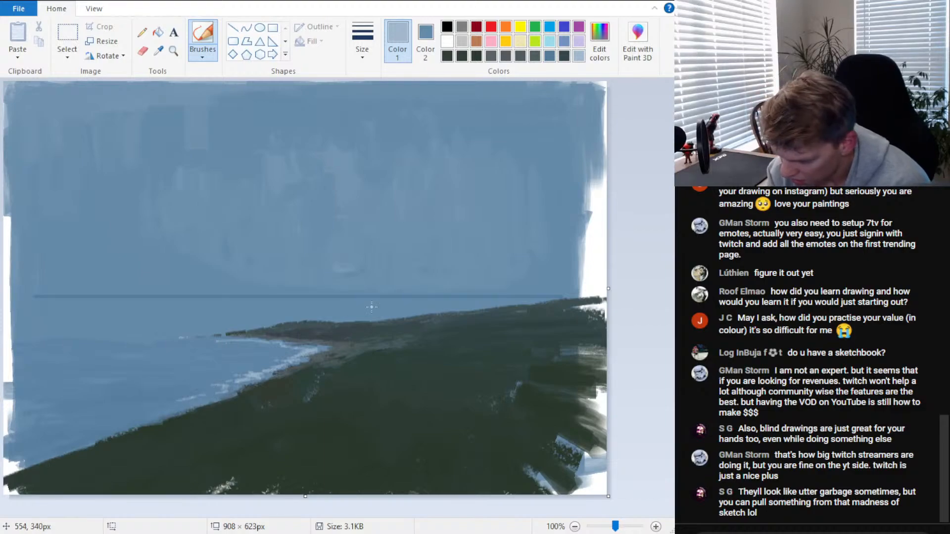
left_click(158, 50)
left_click(304, 349)
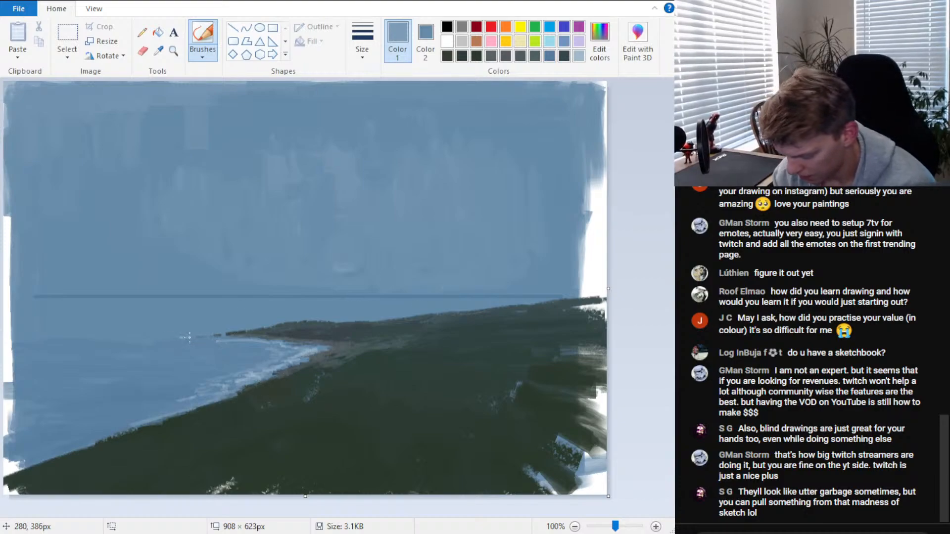
Sample the horizon line's darker blue and nearby water tones, and brush horizontal strokes along the horizon and across the distant water
left_click(159, 50)
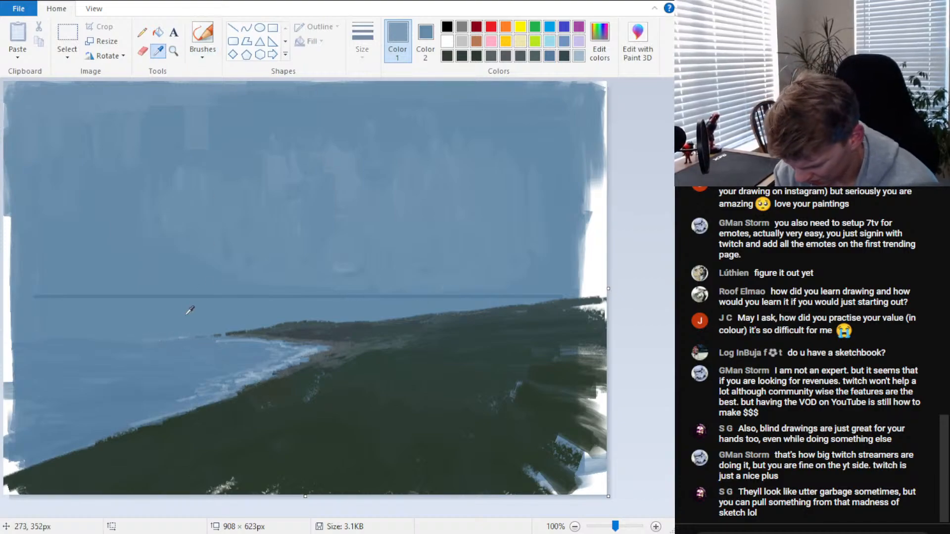
left_click(173, 295)
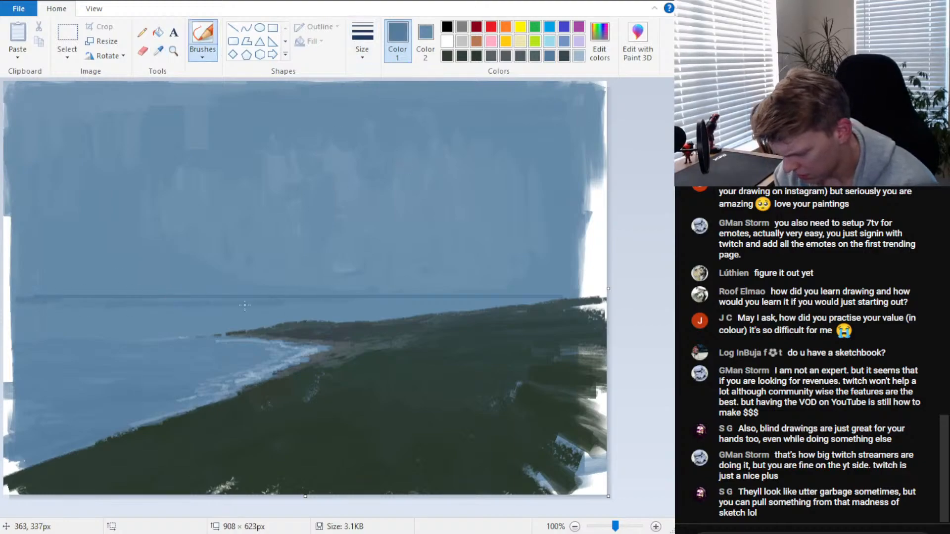
left_click_drag(606, 295, 453, 298)
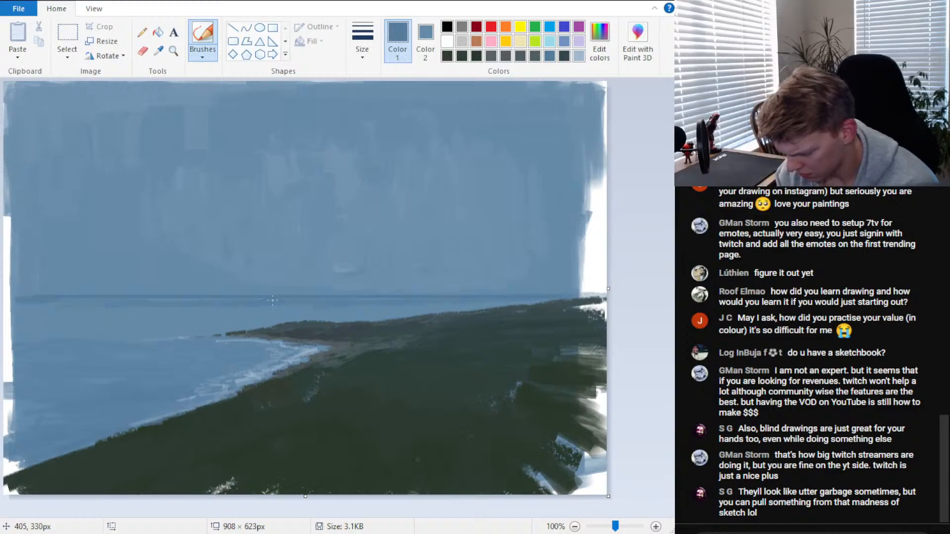
left_click(159, 50)
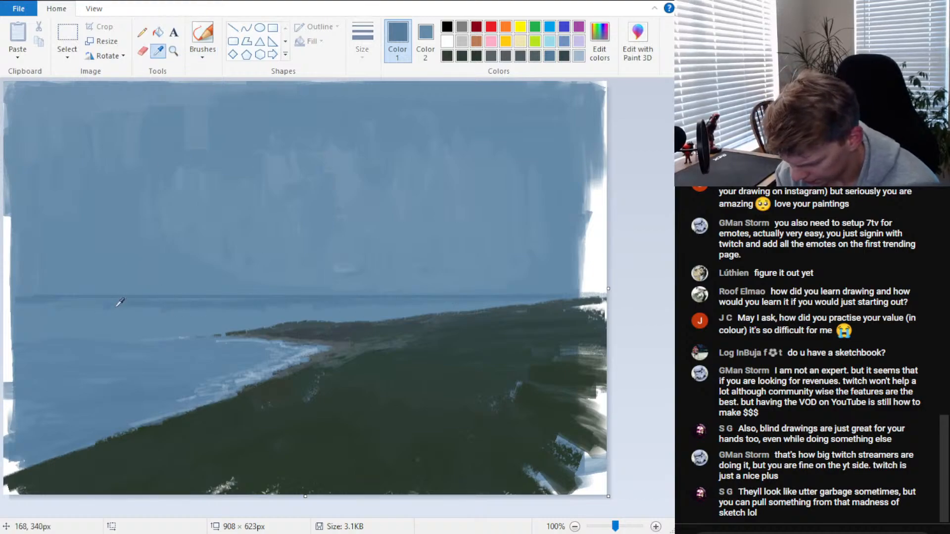
left_click(110, 301)
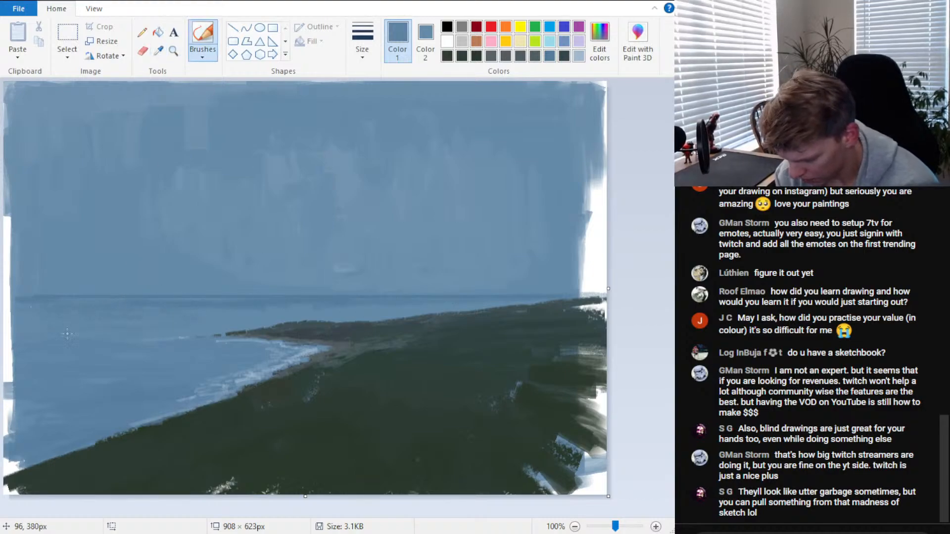
left_click_drag(67, 335, 131, 321)
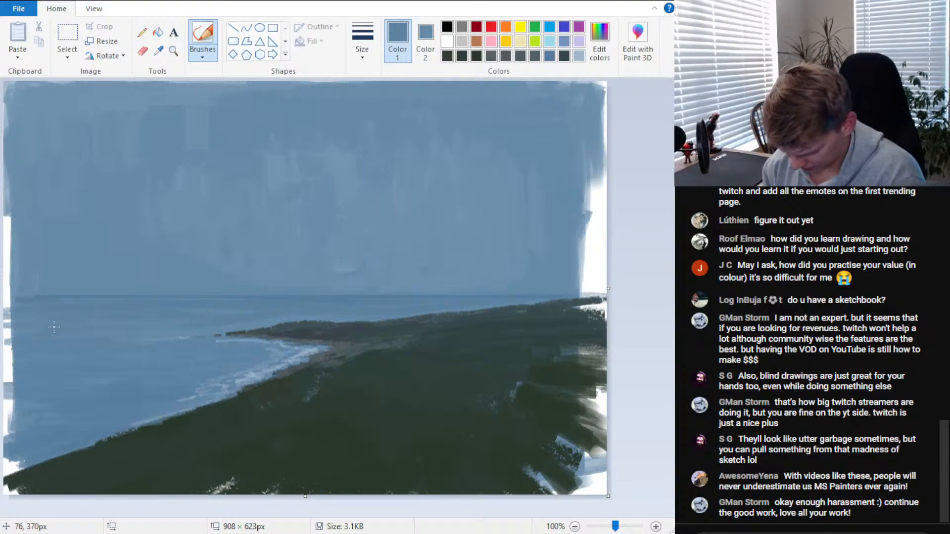
Sample the bay's blue, mix a darker slate blue from it and brush horizontal patches over the near water in the lower-left
left_click(158, 50)
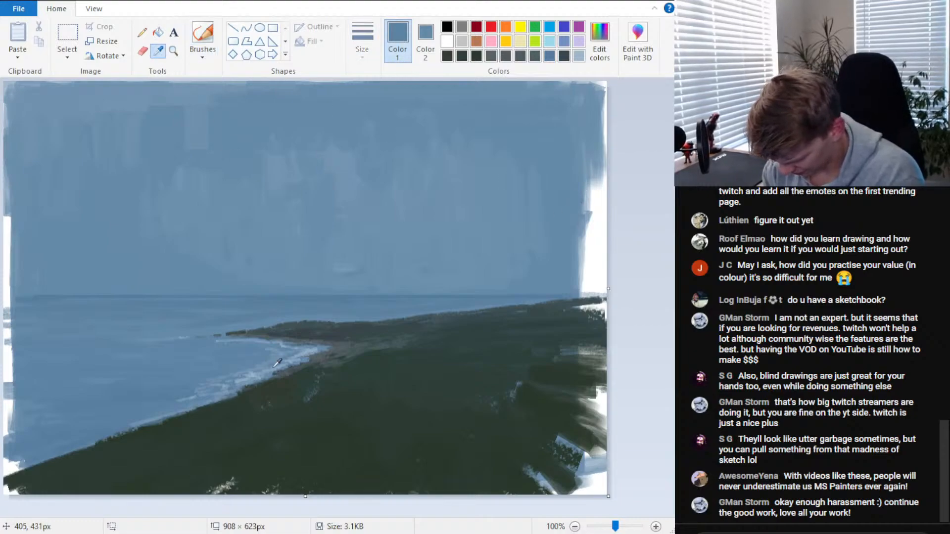
left_click(309, 348)
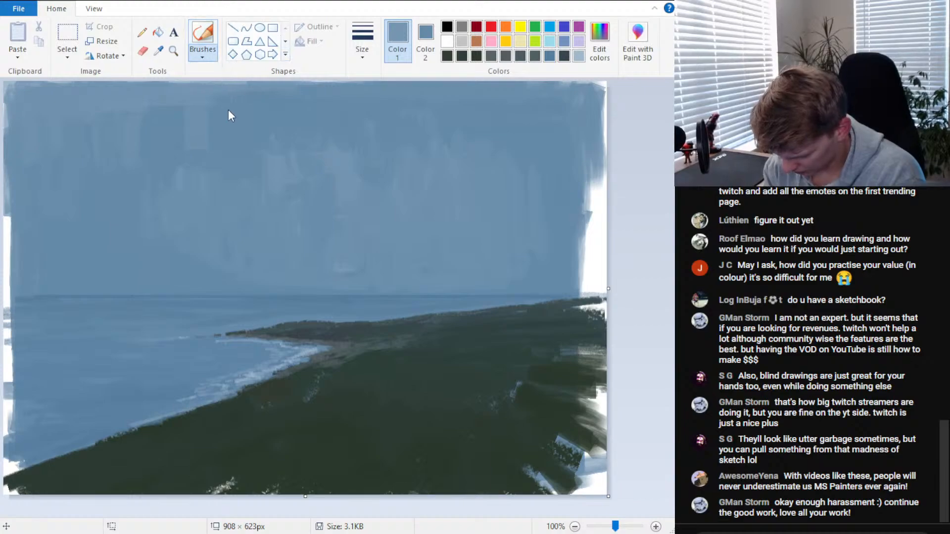
left_click(399, 146)
left_click(157, 54)
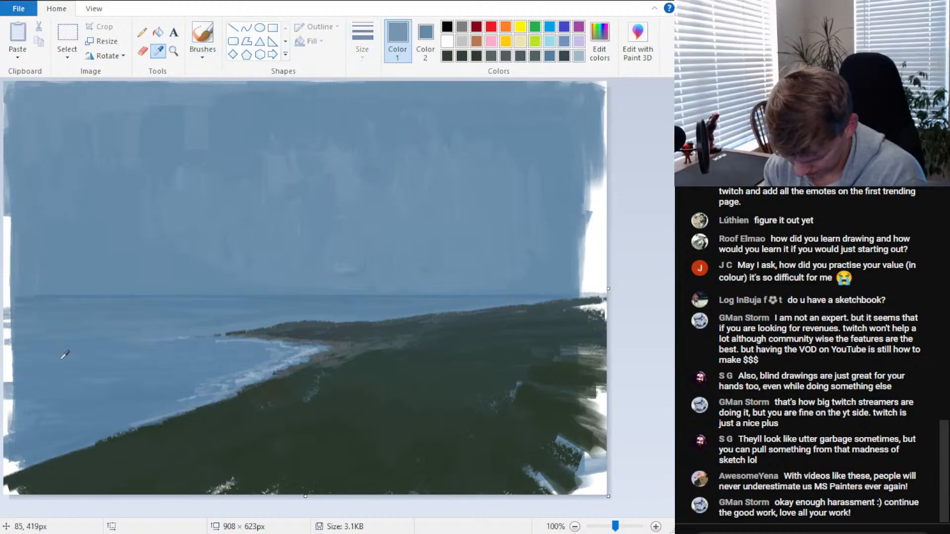
left_click(65, 352)
left_click(600, 44)
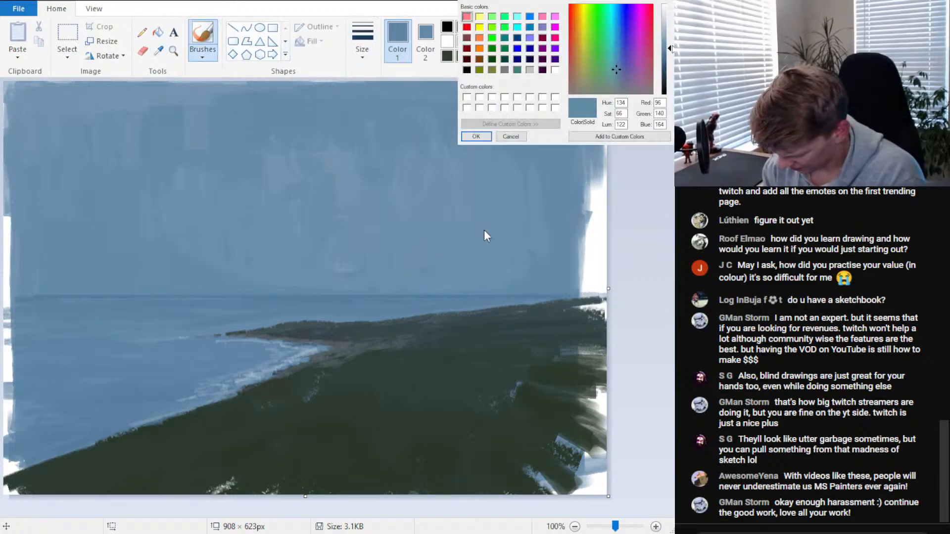
key("Escape")
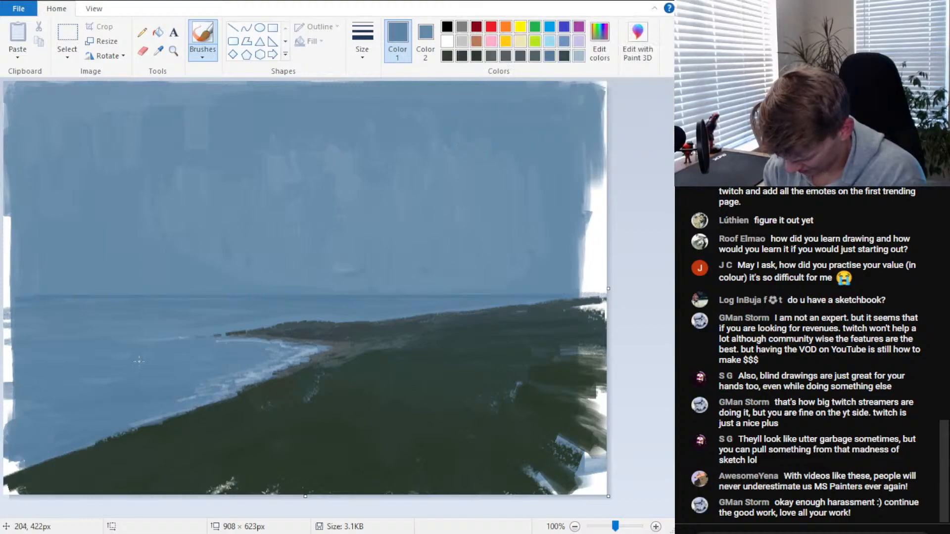
left_click(599, 44)
left_click(477, 137)
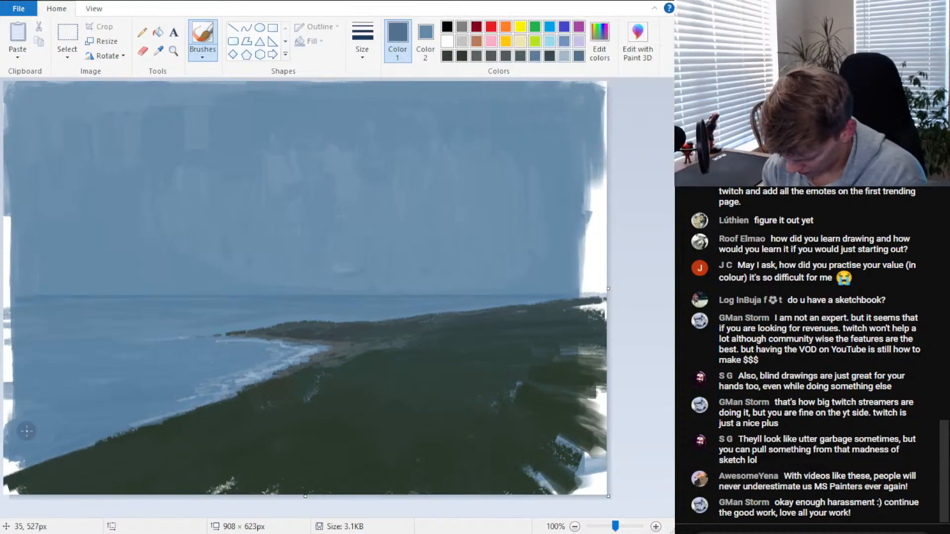
mouse_move(26, 429)
left_mouse_down()
mouse_move(8, 450)
mouse_move(67, 434)
mouse_move(36, 452)
mouse_move(84, 412)
mouse_move(72, 405)
mouse_move(44, 427)
mouse_move(129, 393)
left_mouse_up()
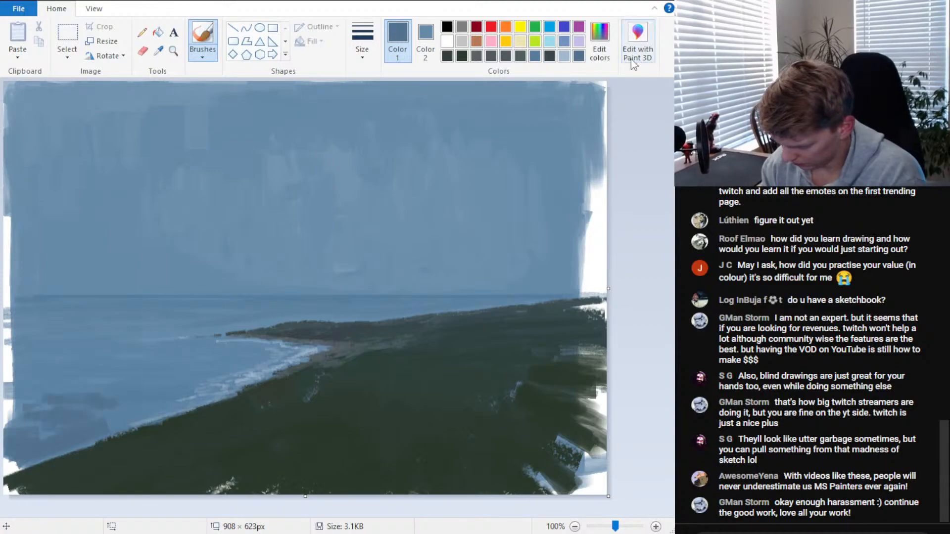
Mix a more saturated deep blue and brush it broadly over the darkened patches of near water beside the shore
left_click(600, 44)
left_click(477, 136)
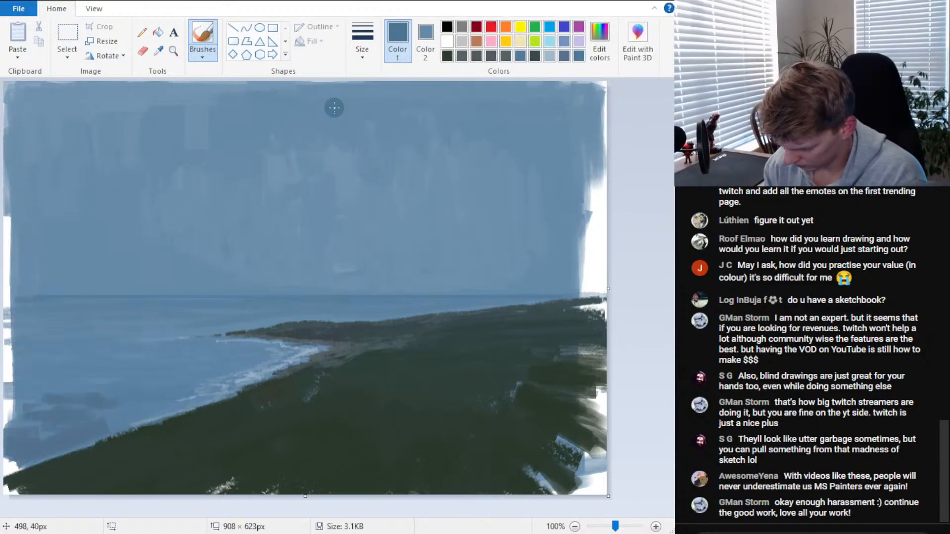
mouse_move(59, 415)
left_mouse_down()
mouse_move(31, 407)
mouse_move(88, 383)
mouse_move(133, 390)
left_mouse_up()
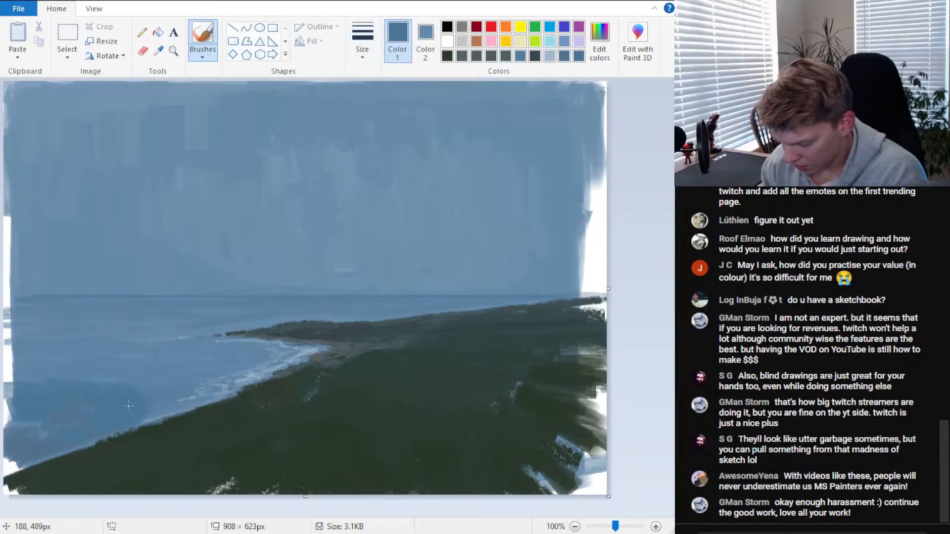
Sample blues from the bay and blend the deep near water upward with horizontal strokes toward the lighter distant water
left_click(158, 50)
left_click(162, 378)
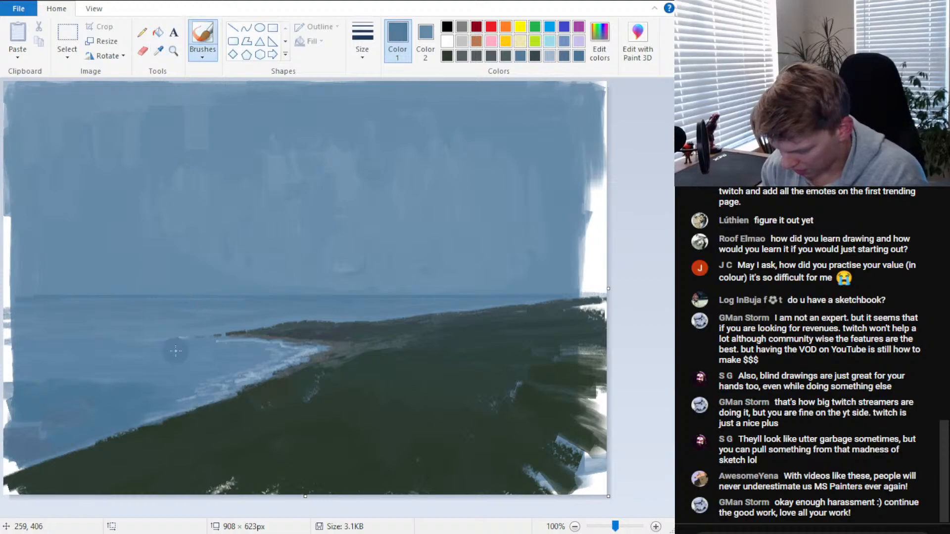
mouse_move(48, 374)
left_mouse_down()
mouse_move(18, 359)
mouse_move(44, 366)
mouse_move(34, 371)
mouse_move(42, 375)
mouse_move(126, 375)
left_mouse_up()
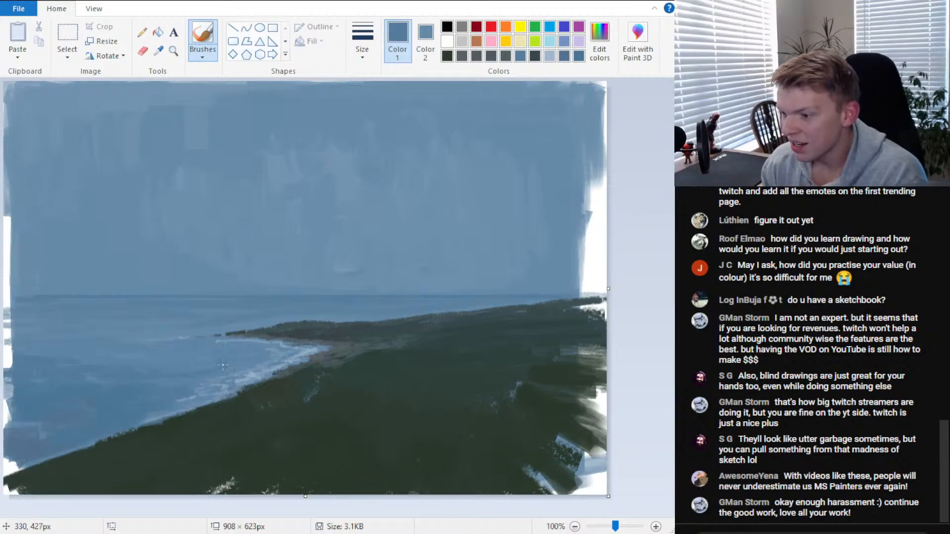
left_click(158, 50)
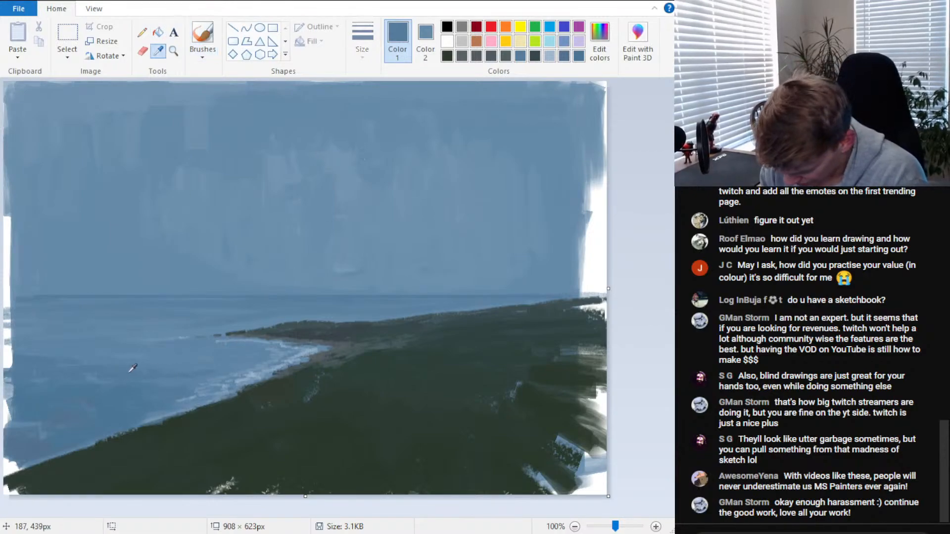
left_click(133, 368)
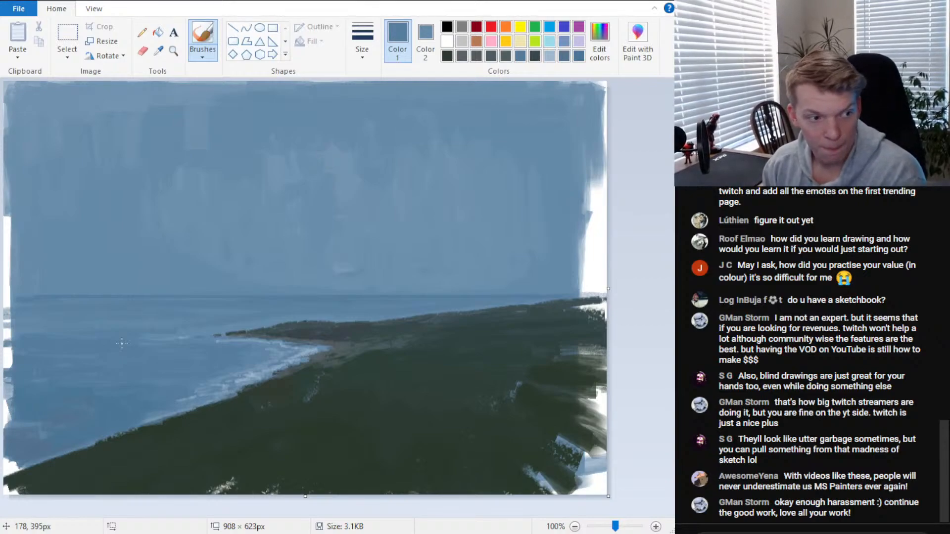
Cover the white margins beside the water and sky with sampled blue, and brush soft vertical strokes into the upper-left sky
left_click(159, 50)
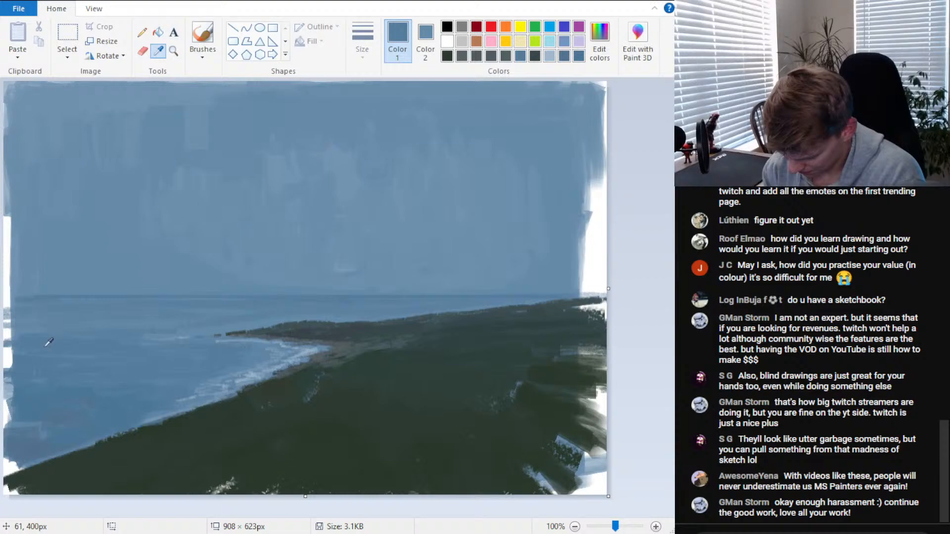
left_click(19, 348)
left_click_drag(9, 369, 8, 329)
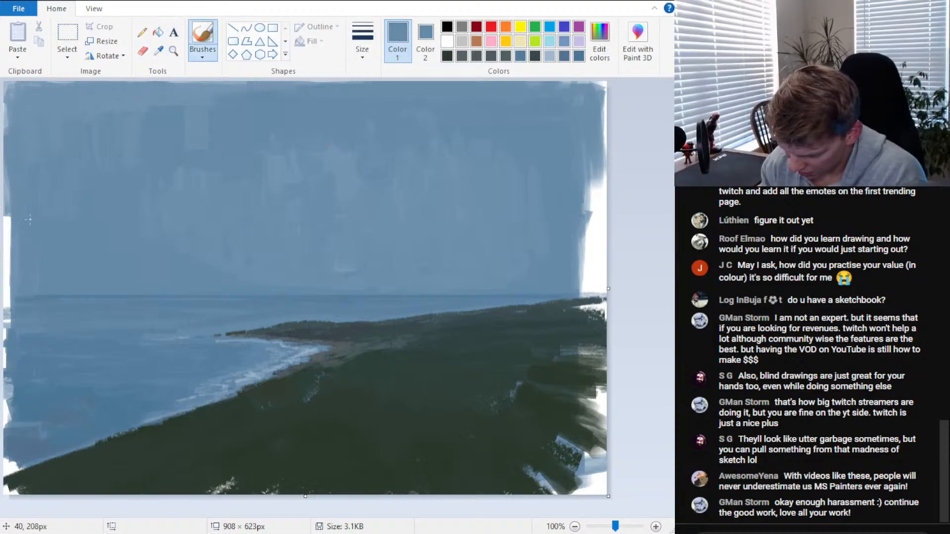
left_click_drag(10, 210, 10, 262)
mouse_move(590, 214)
left_mouse_down()
mouse_move(583, 258)
mouse_move(596, 176)
mouse_move(591, 272)
left_mouse_up()
left_click(158, 51)
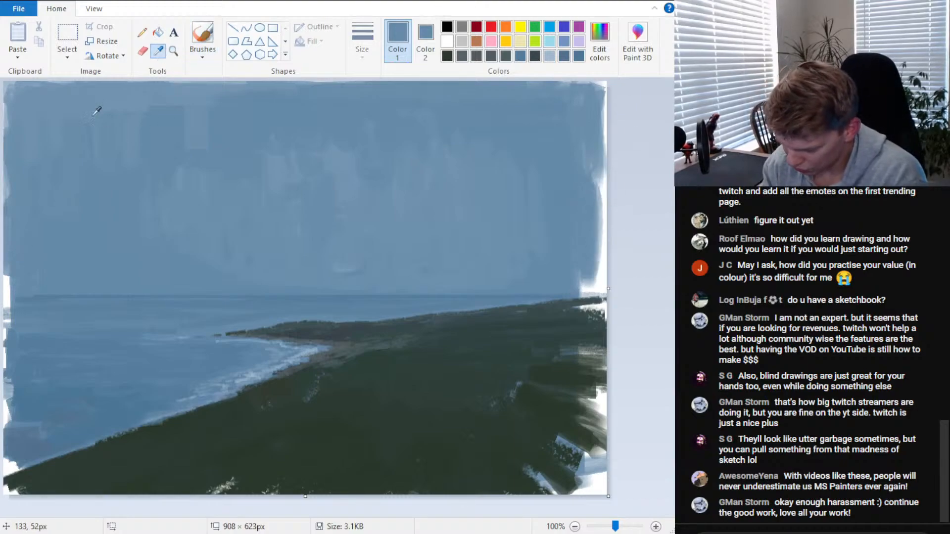
left_click(65, 99)
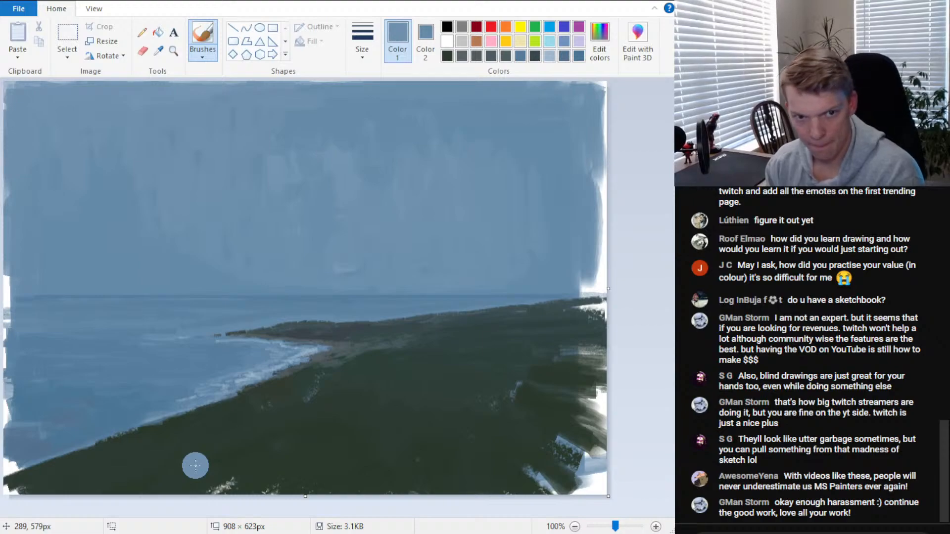
Sample the land's dark green, use RGB 36, 49, 39, and brush it over the white gaps along the foreground's bottom and lower-right corner
left_click(158, 50)
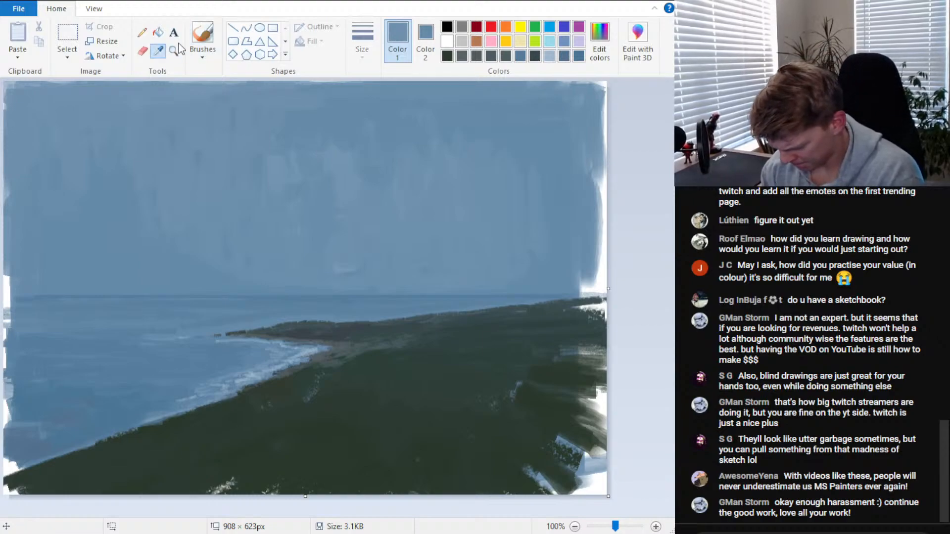
left_click(250, 446)
left_click(599, 42)
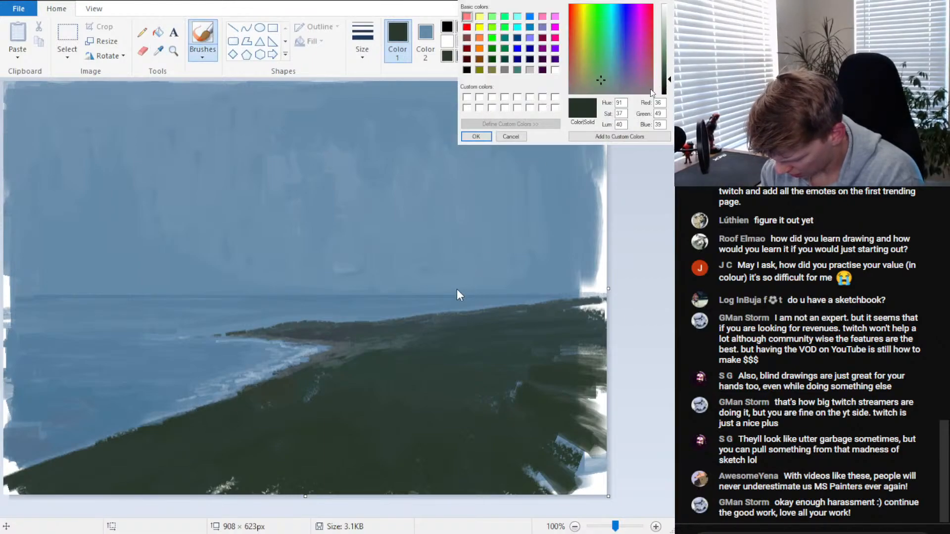
key("Return")
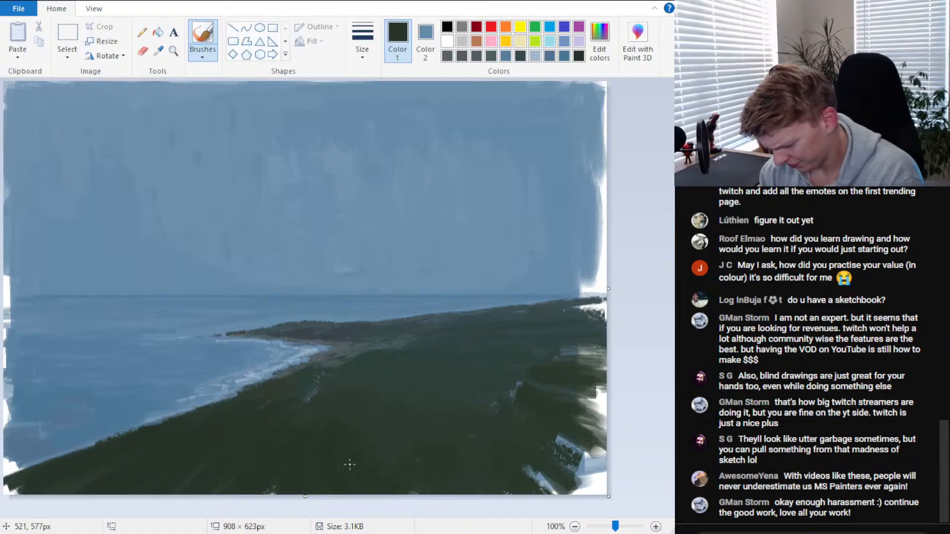
mouse_move(540, 479)
left_mouse_down()
mouse_move(549, 486)
mouse_move(541, 474)
mouse_move(575, 449)
left_mouse_up()
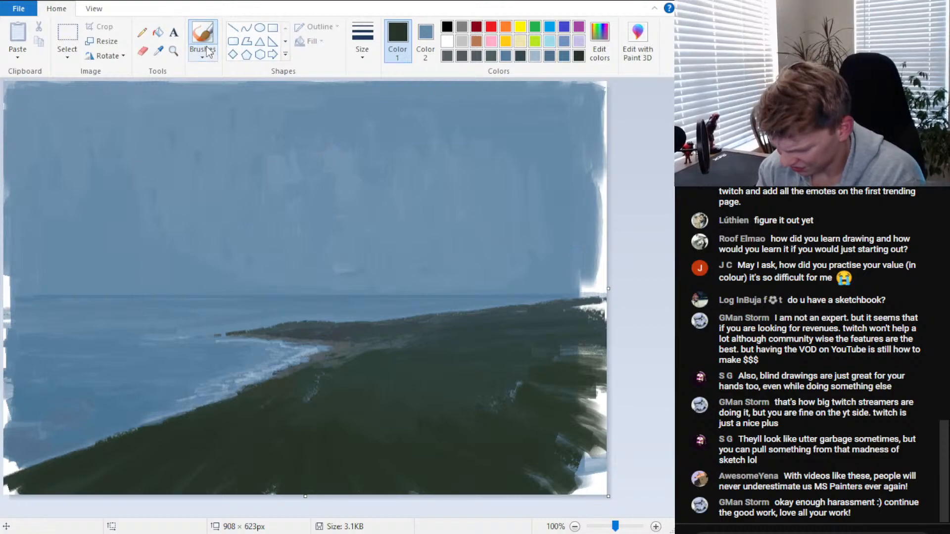
Change the brush type and size, and paint dark green strokes following the slope from the shore edge across the landmass
left_click(202, 55)
left_click(283, 101)
left_click(362, 52)
left_click(407, 176)
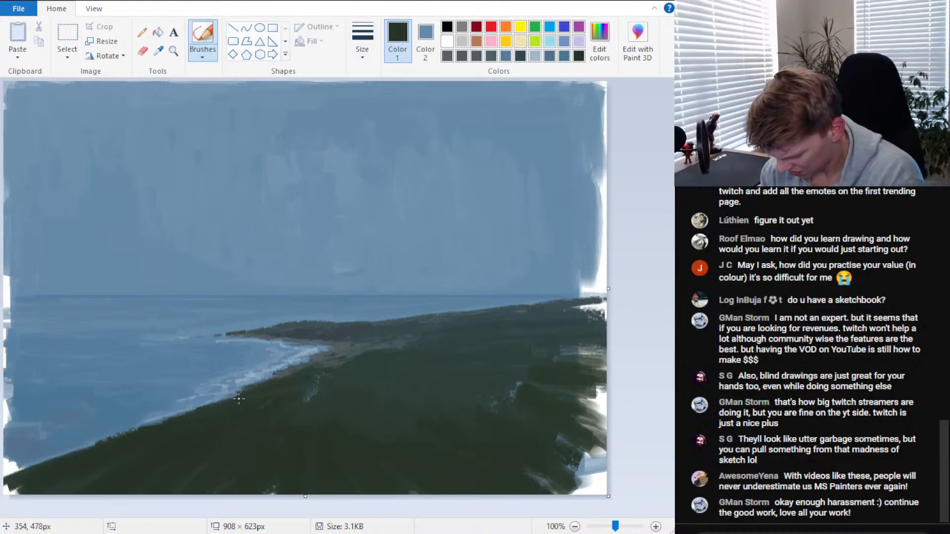
left_click_drag(240, 399, 325, 392)
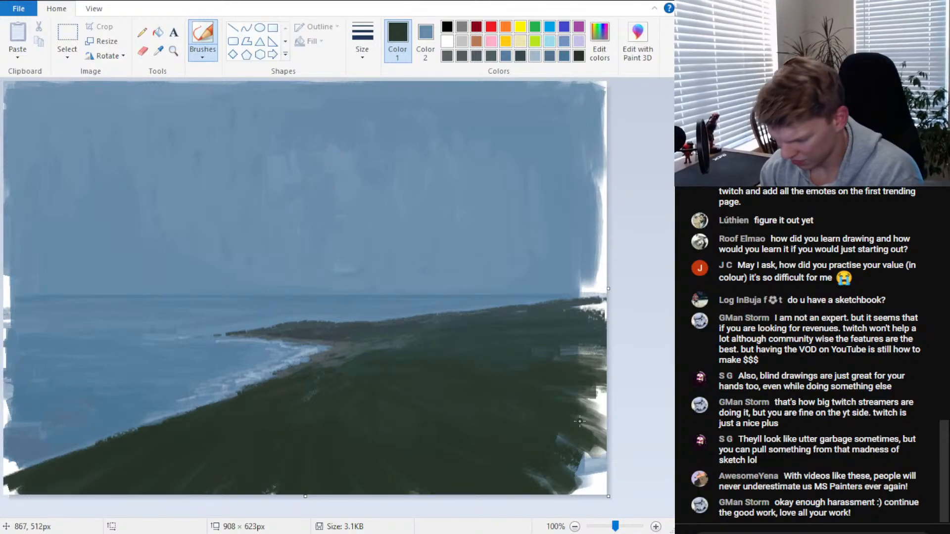
Sample the headland's tone, mix a dark slate blue (RGB 48, 66, 80) and paint the distant ridge's crest out to the right edge
left_click(158, 52)
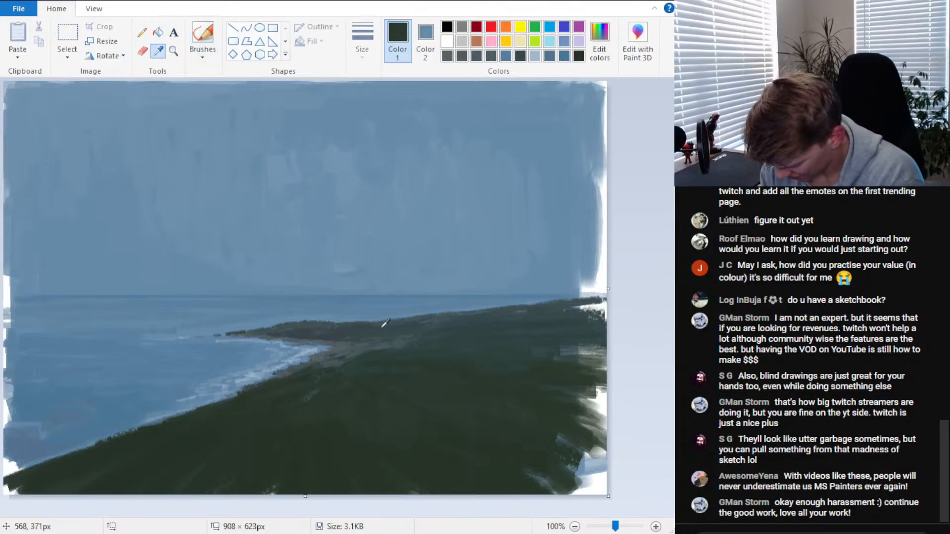
left_click(381, 327)
left_click(608, 53)
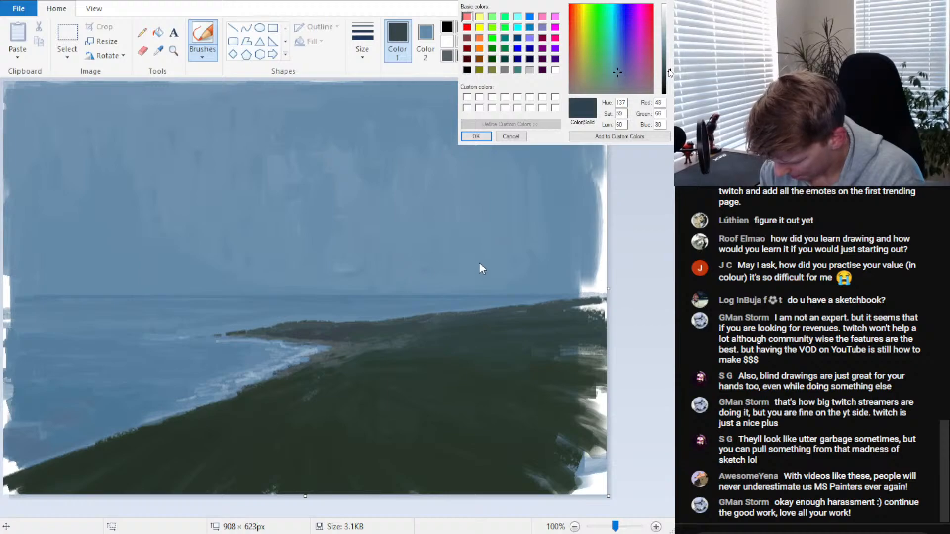
left_click(480, 139)
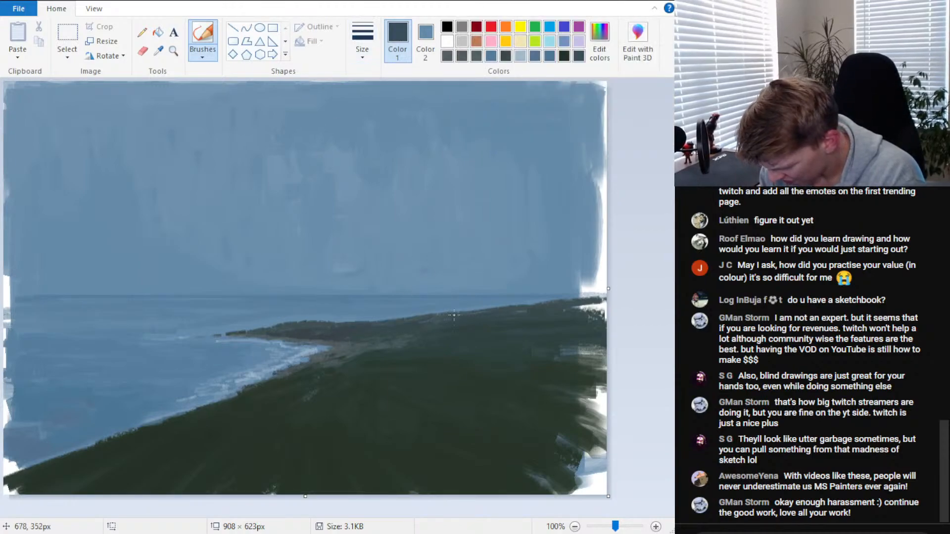
mouse_move(578, 303)
left_mouse_down()
mouse_move(596, 305)
mouse_move(578, 307)
left_mouse_up()
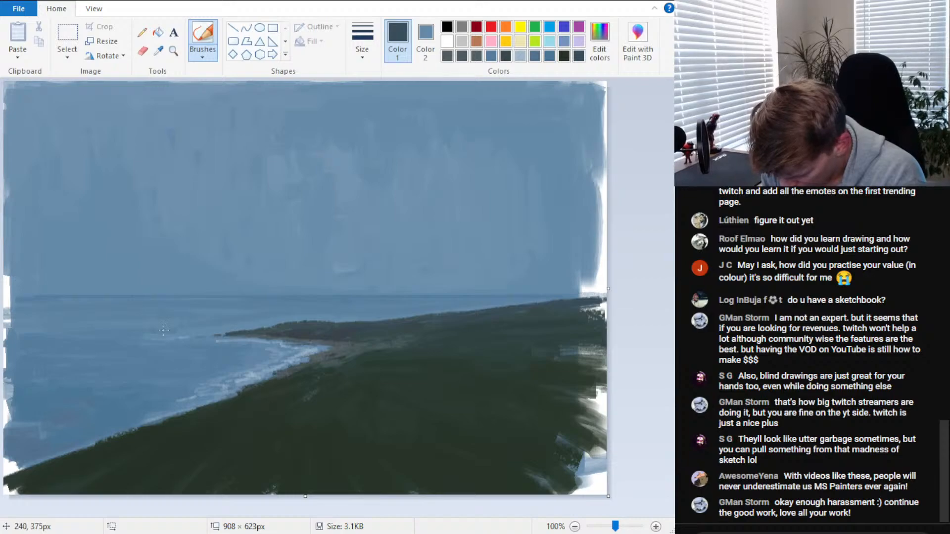
Lighten the slate blue and paint a small cluster of rocks in the water just off the headland's tip
left_click(602, 53)
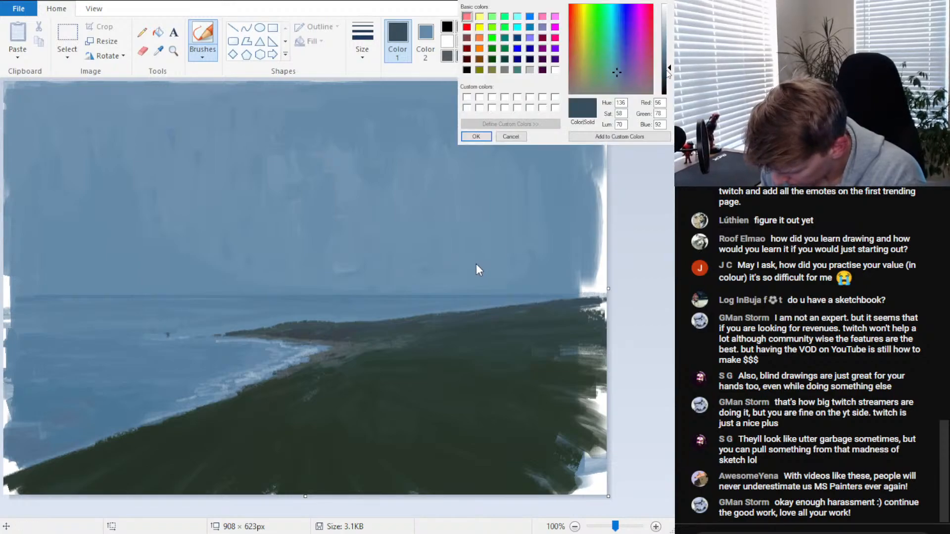
left_click(668, 63)
left_click(477, 138)
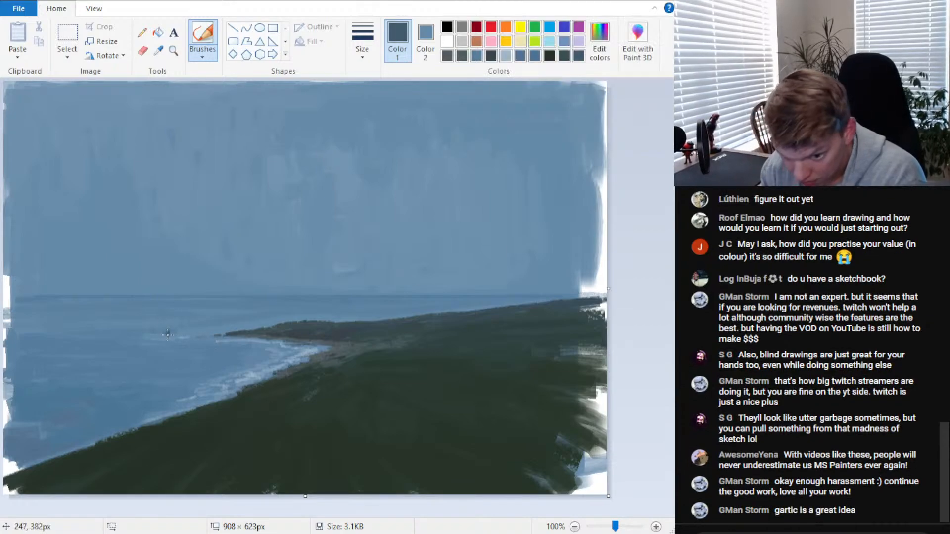
left_click_drag(167, 335, 184, 337)
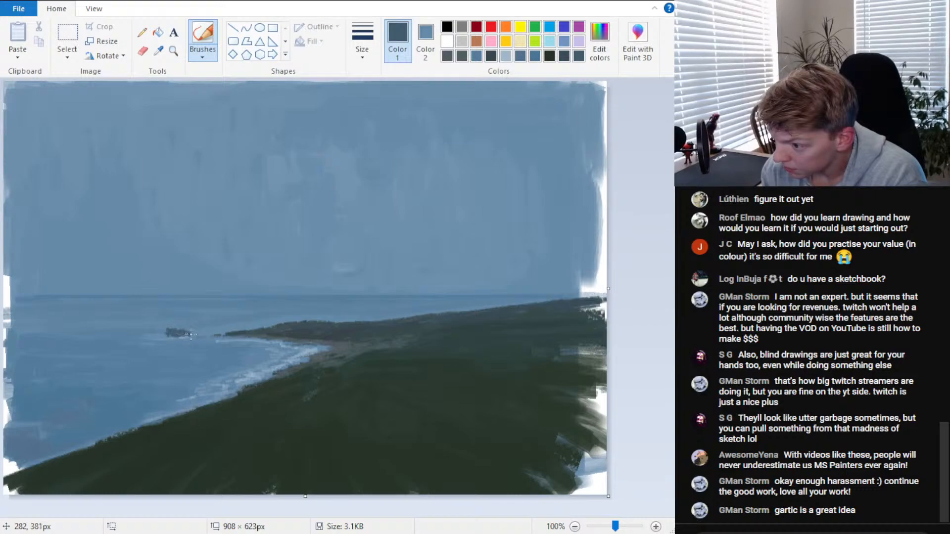
left_click_drag(157, 334, 159, 335)
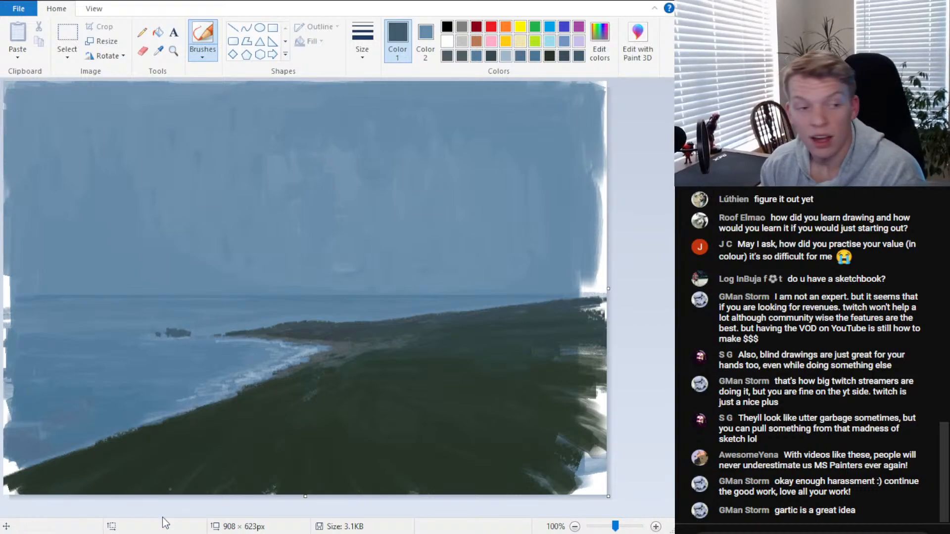
Mix progressively lighter blue-grey tones and dab small foam highlights in the water around the offshore rocks
left_click(599, 39)
key("Return")
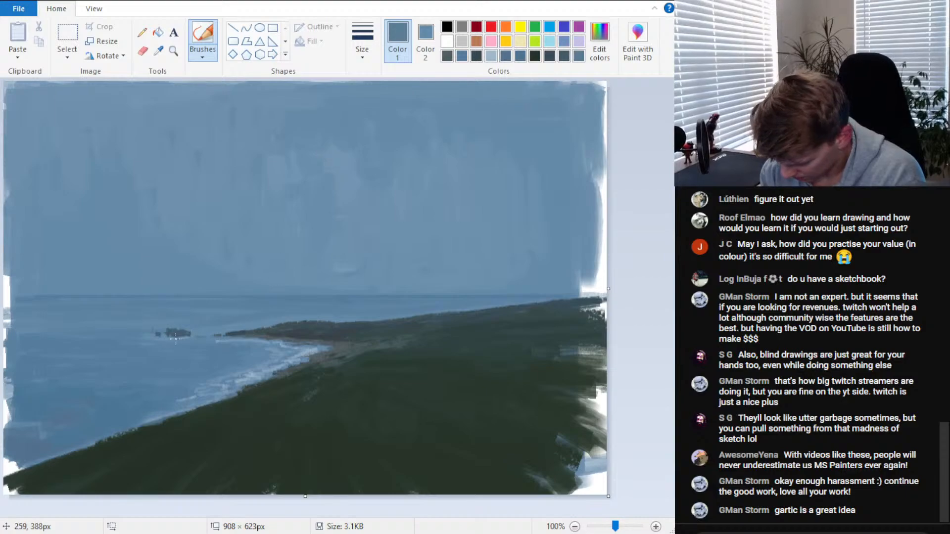
left_click(600, 40)
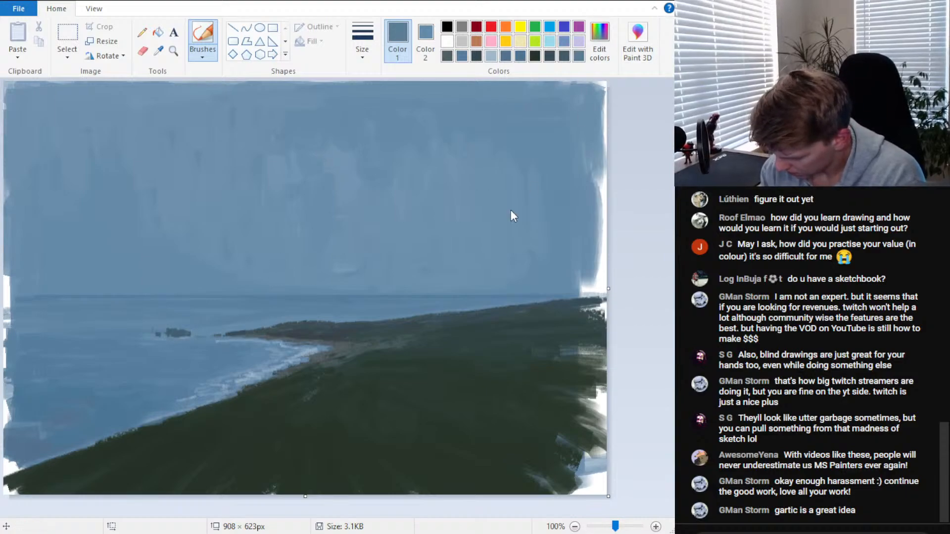
key("Return")
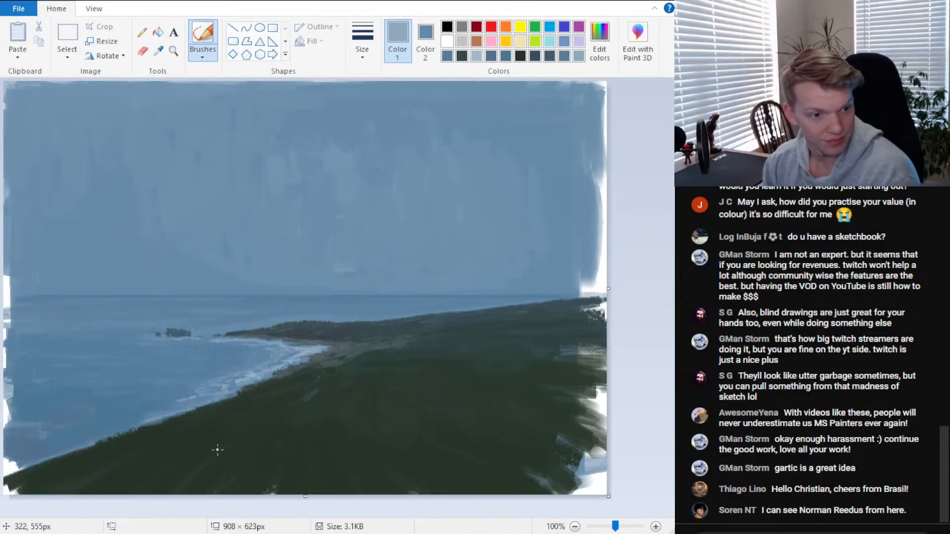
Sample the dark tone beside the beach, lighten it to a grey-green, and paint textured strokes on the land just above the shoreline
left_click(159, 50)
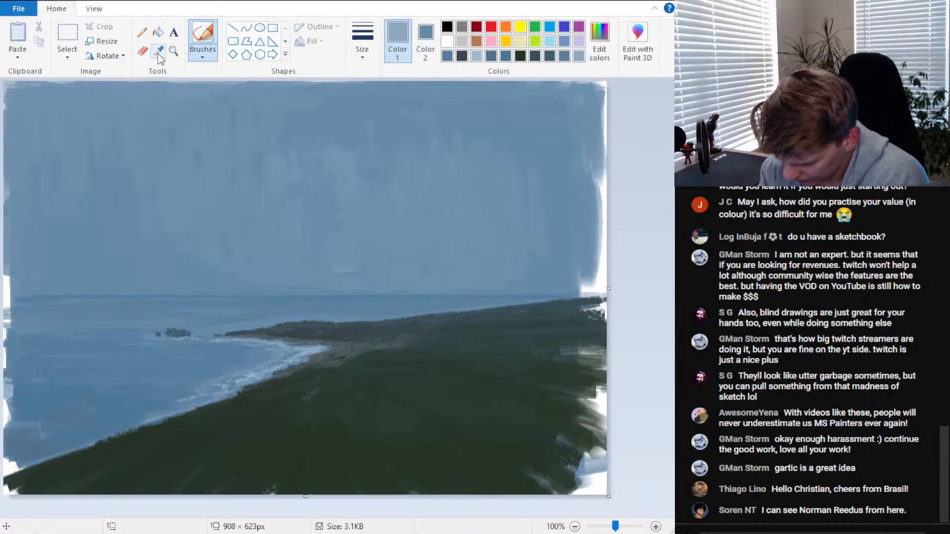
left_click(340, 356)
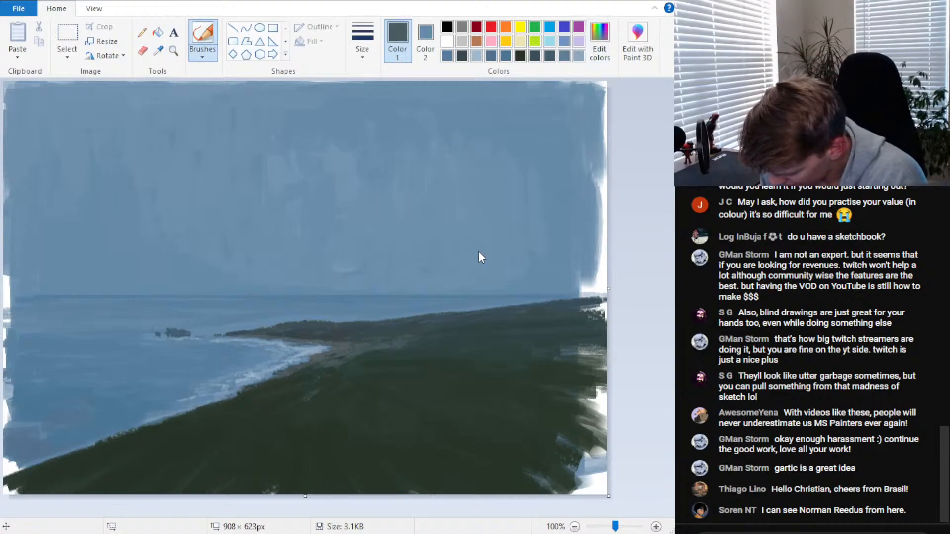
left_click(600, 40)
left_click(476, 137)
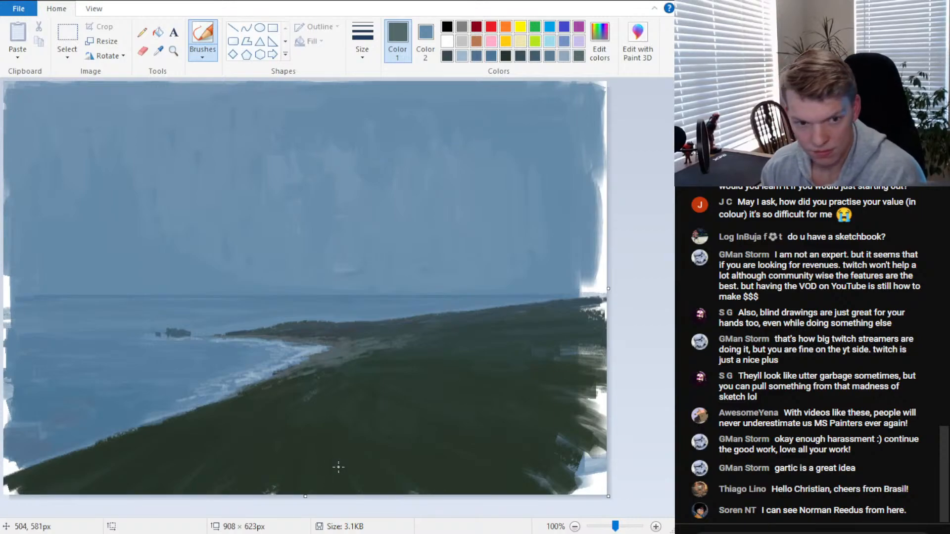
Sample the dark headland tone behind the beach, adjust it slightly, and paint subtle grey-green strokes across the slope below the ridge
left_click(159, 50)
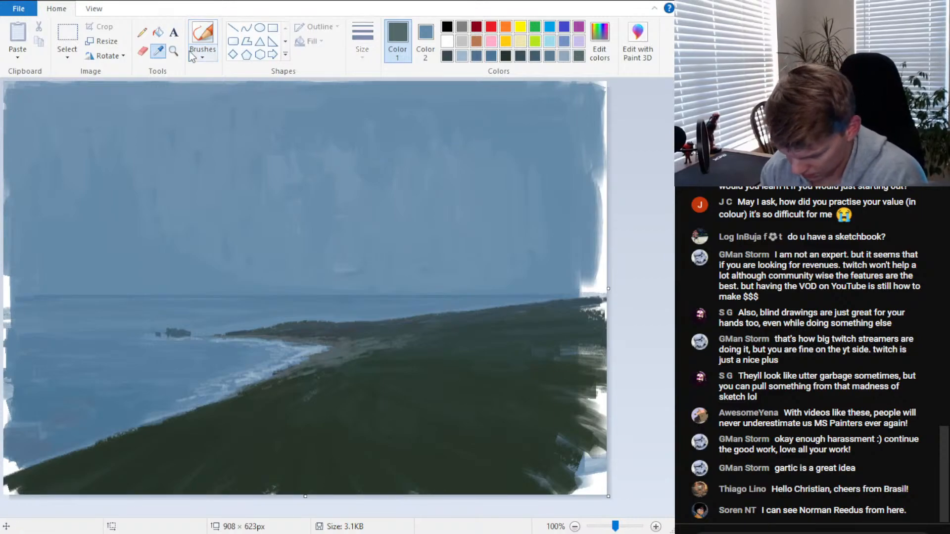
left_click(379, 335)
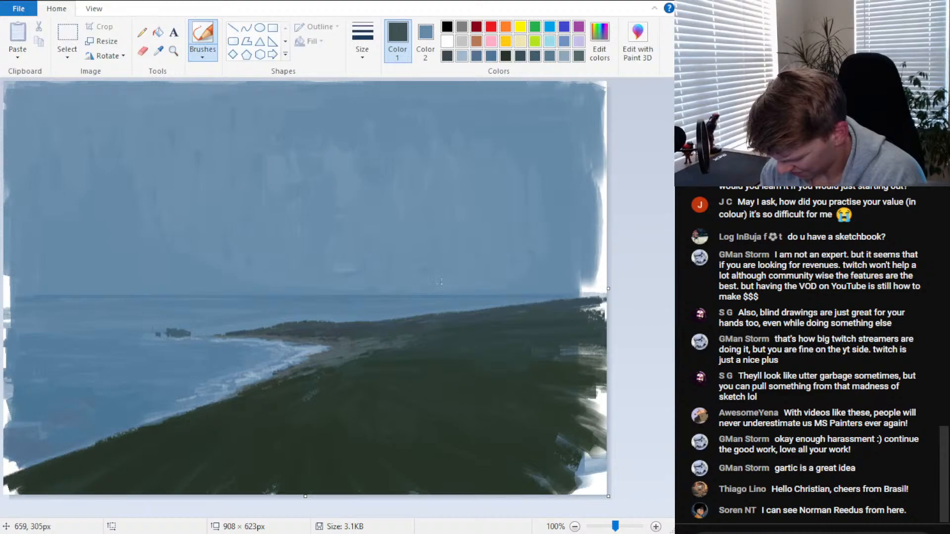
left_click(600, 42)
key("Return")
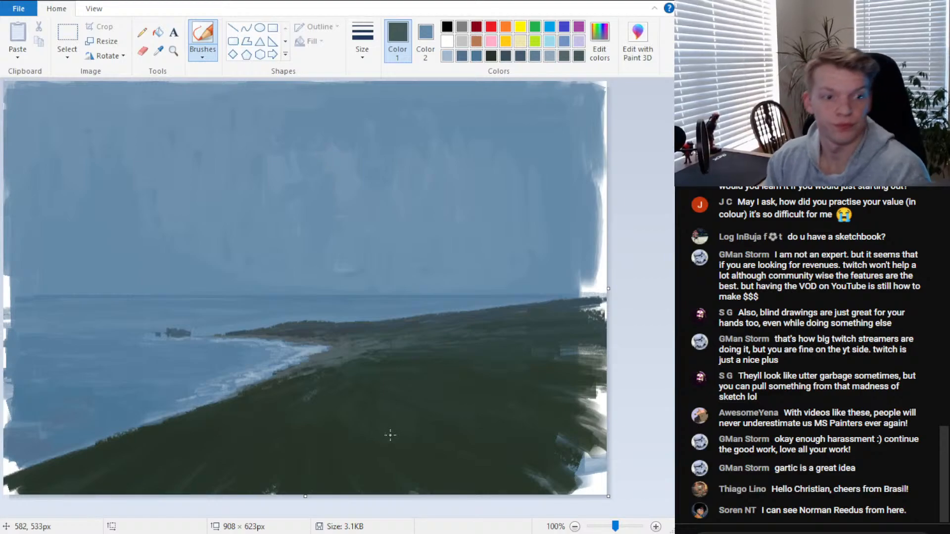
Brush sampled sky blue over the white gap at the sky's right edge and sampled water blue along the sea's left edge
left_click(159, 50)
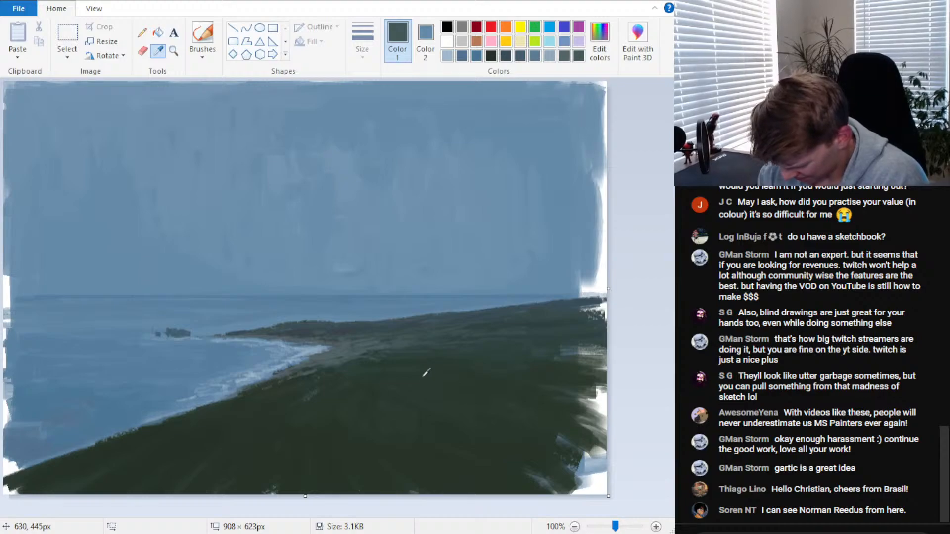
left_click(595, 271)
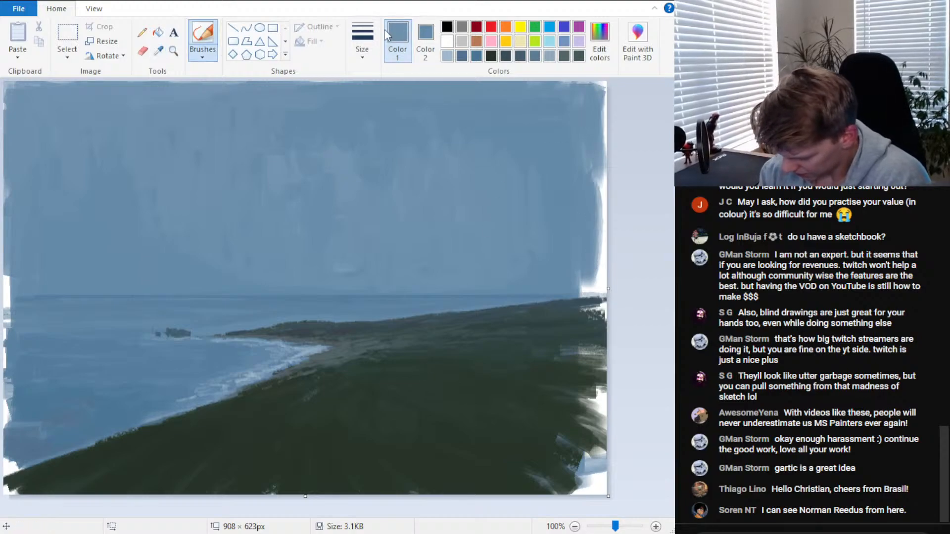
mouse_move(579, 279)
left_mouse_down()
mouse_move(601, 285)
mouse_move(587, 289)
mouse_move(584, 277)
mouse_move(603, 223)
mouse_move(601, 171)
mouse_move(604, 247)
left_mouse_up()
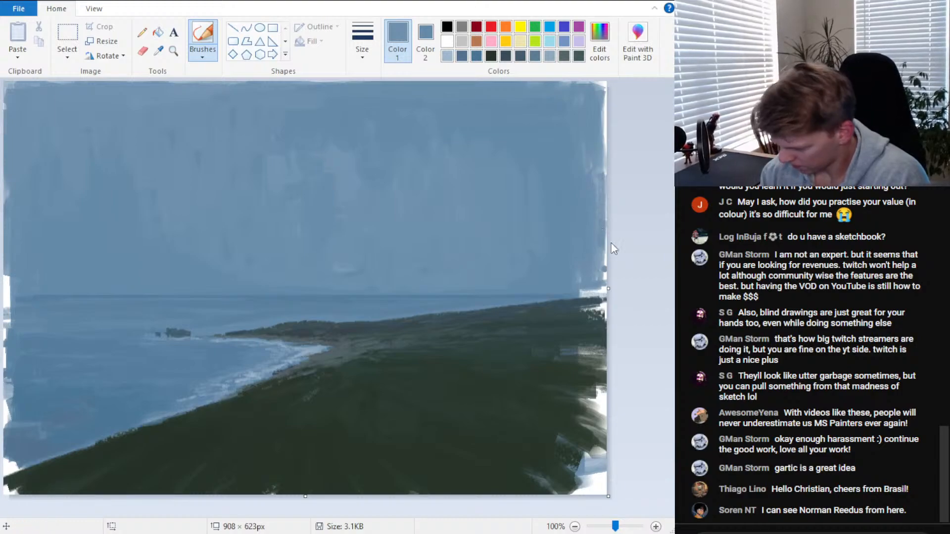
left_click(159, 50)
left_click(36, 304)
left_click_drag(8, 277, 10, 431)
left_click(10, 436)
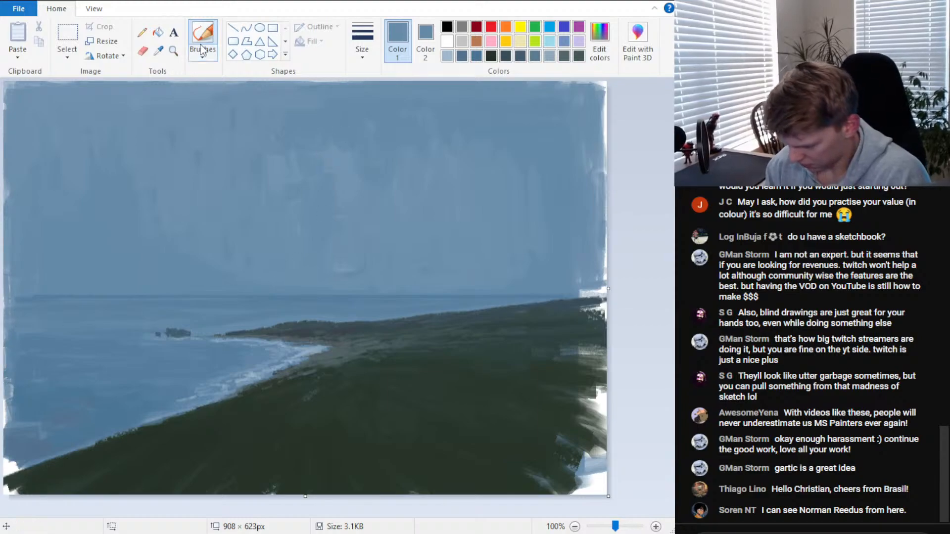
Sample the distant water's blue and paint along the horizon, covering the white gap at the right edge
left_click(158, 50)
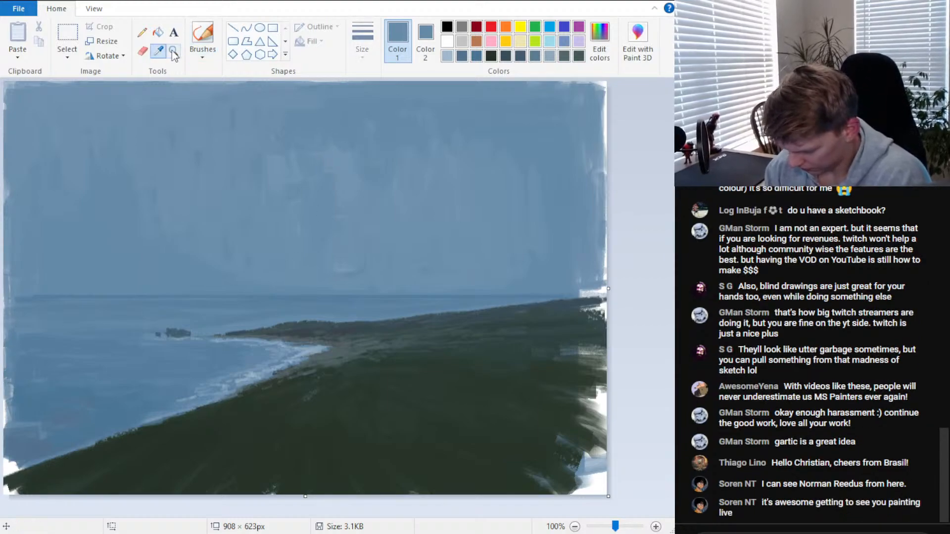
left_click(270, 307)
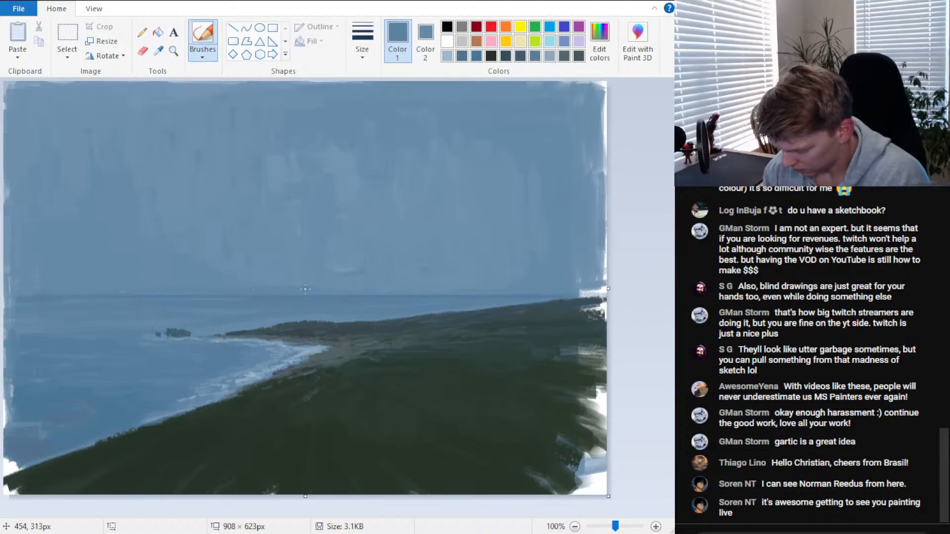
mouse_move(423, 294)
left_mouse_down()
mouse_move(574, 294)
mouse_move(601, 283)
left_mouse_up()
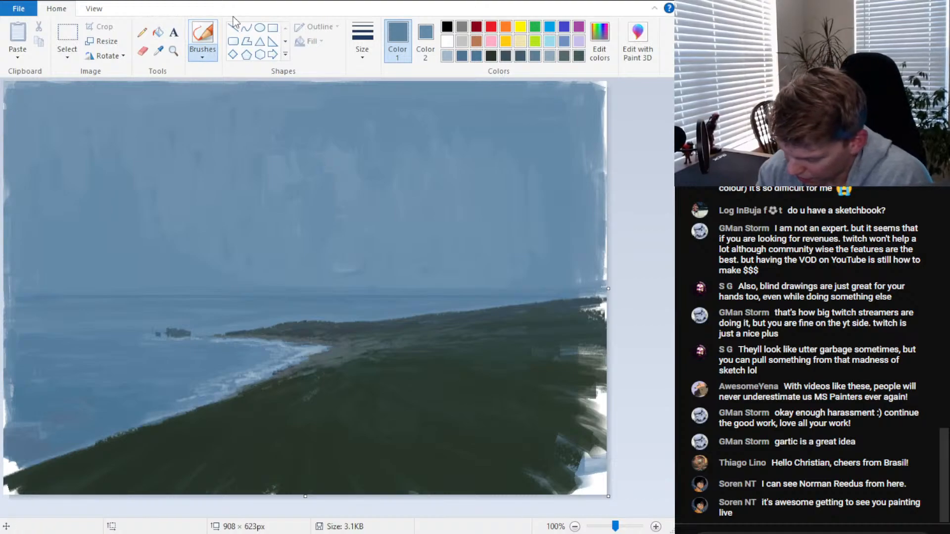
Sample the land's dark green and brush it over the white gaps along the land's right edge and lower-right corner
left_click(158, 51)
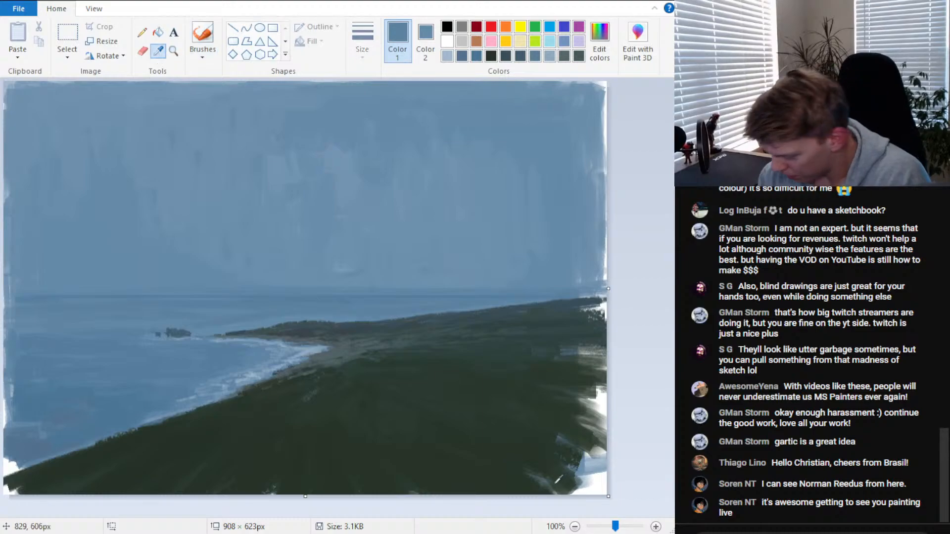
left_click(541, 386)
mouse_move(539, 493)
left_mouse_down()
mouse_move(597, 465)
mouse_move(606, 436)
mouse_move(584, 479)
mouse_move(525, 493)
left_mouse_up()
left_click_drag(604, 393, 568, 437)
left_click_drag(565, 394, 608, 401)
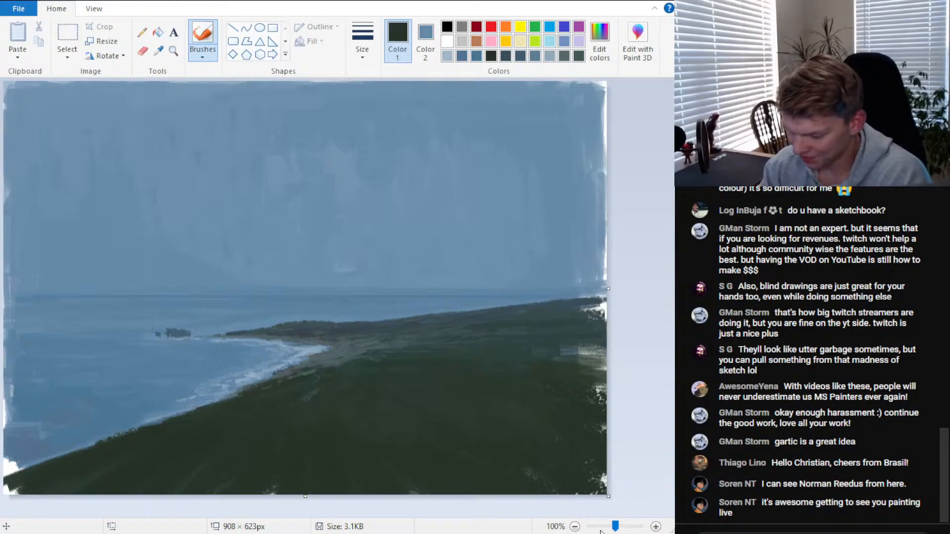
Sample the foam colour, adjust it to RGB 117, 152, 179, and paint thin foam streaks across the bay toward the left edge
left_click(158, 50)
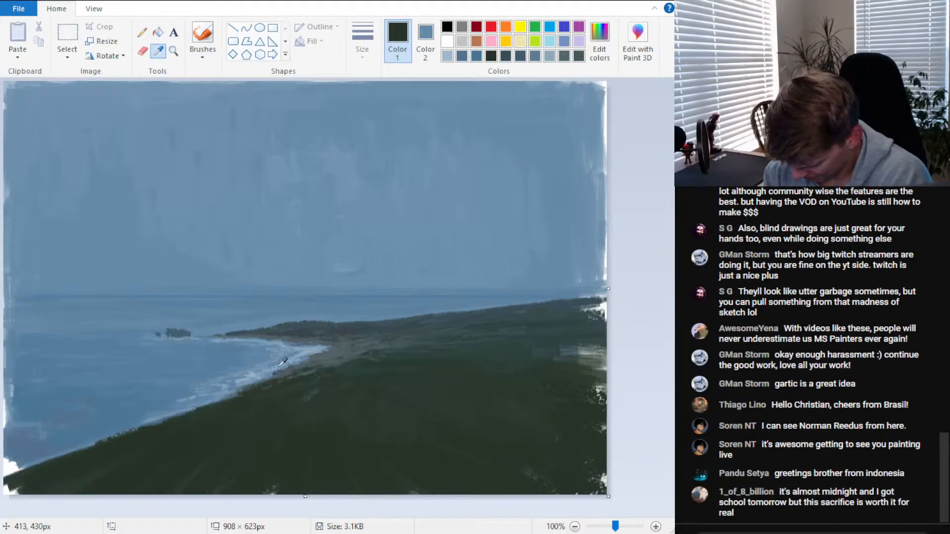
left_click(293, 355)
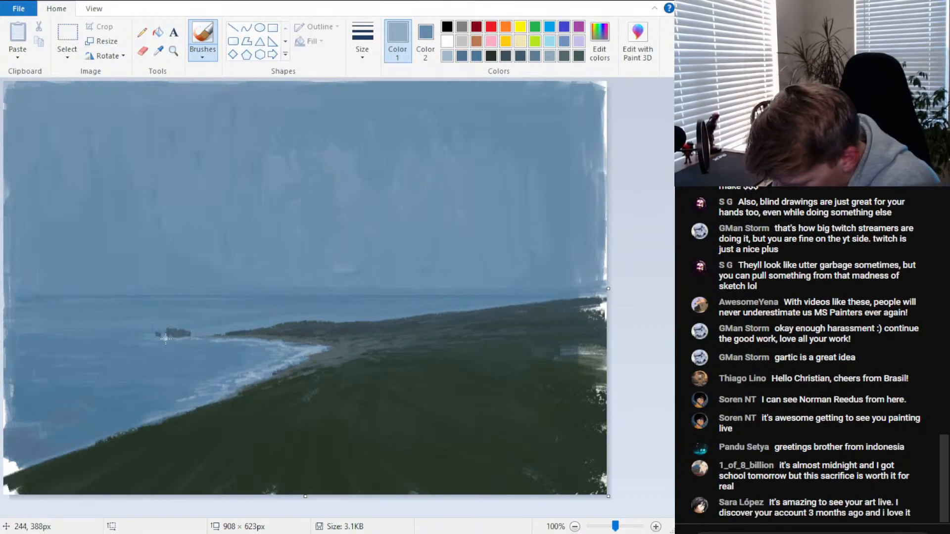
left_click(599, 49)
left_click(483, 215)
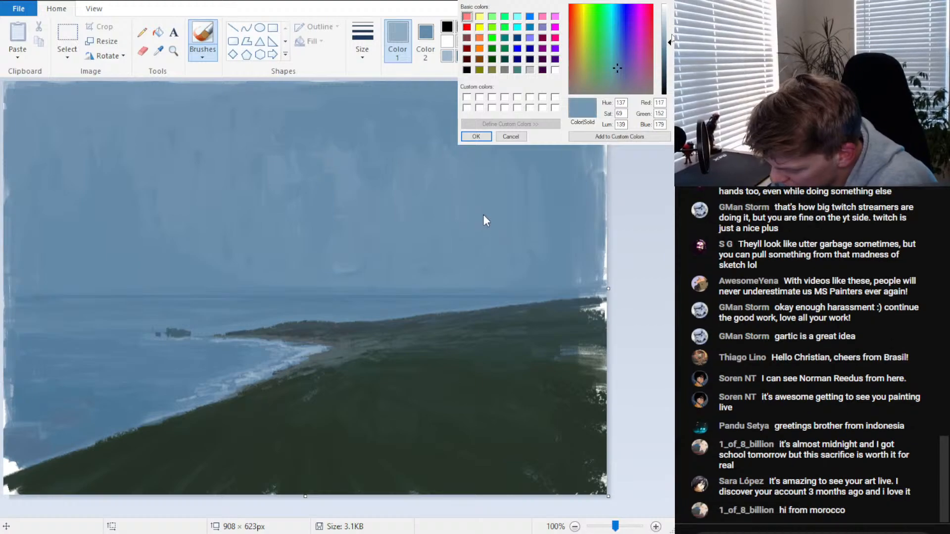
left_click(230, 357)
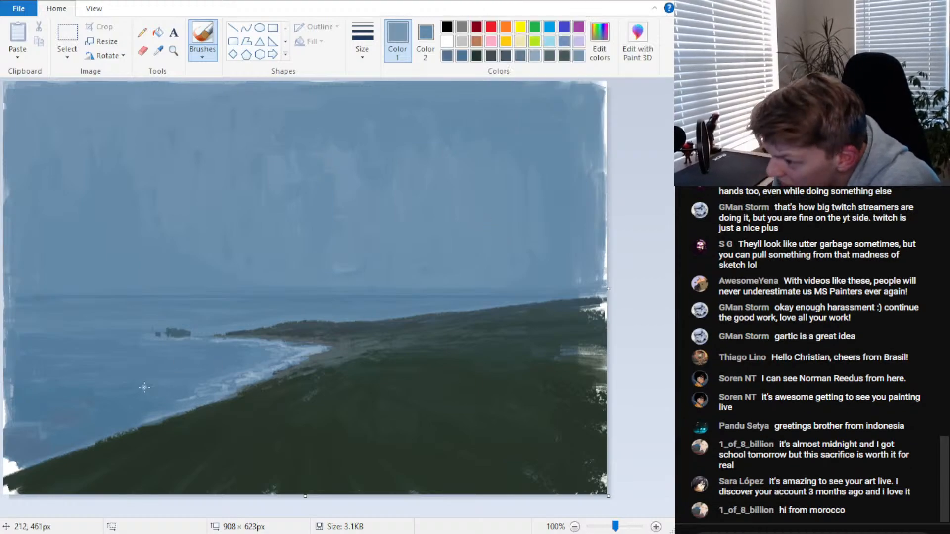
left_click_drag(146, 386, 167, 381)
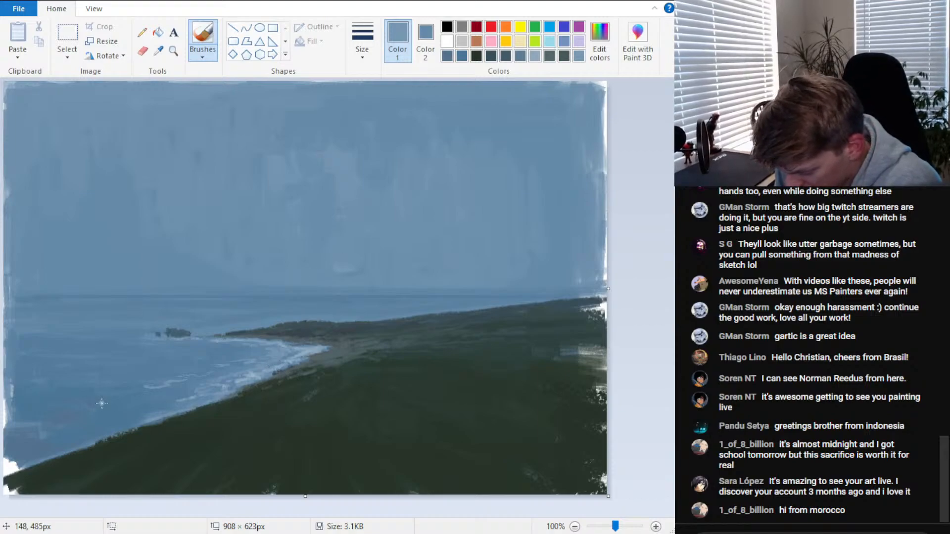
mouse_move(102, 402)
left_mouse_down()
mouse_move(9, 423)
mouse_move(23, 421)
left_mouse_up()
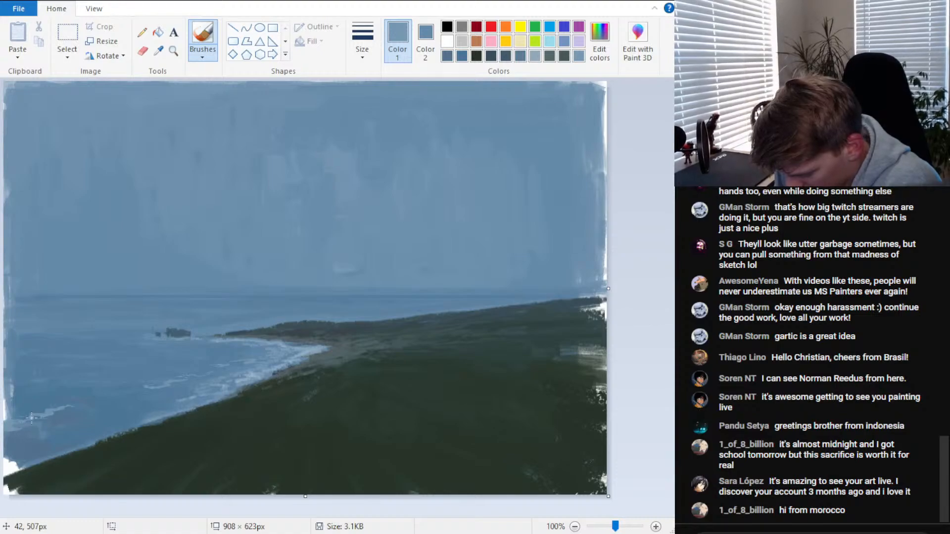
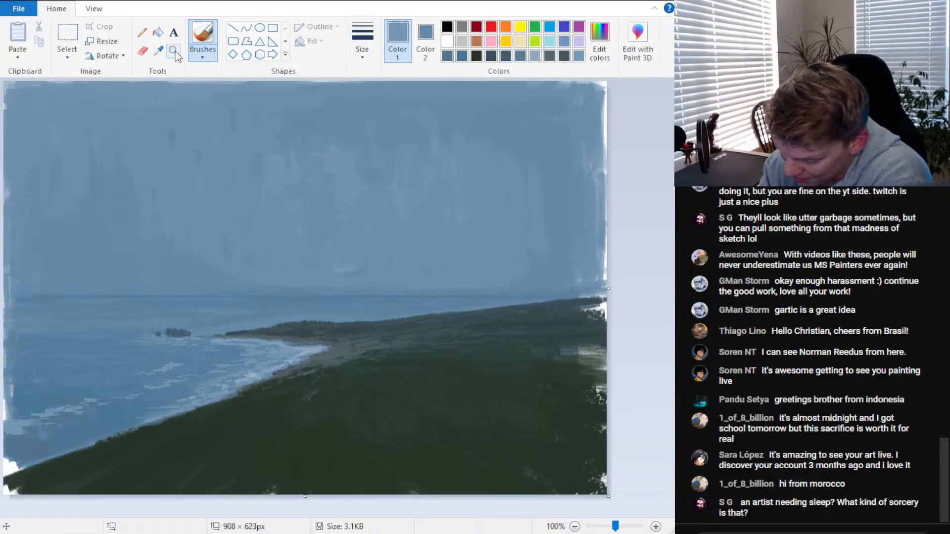
Sample the sky's blues, cover the white gaps along its upper right edge, and brush more texture into the sky
left_click(159, 51)
left_click(603, 127)
mouse_move(603, 108)
left_mouse_down()
mouse_move(600, 81)
mouse_move(591, 85)
mouse_move(602, 133)
mouse_move(604, 98)
left_mouse_up()
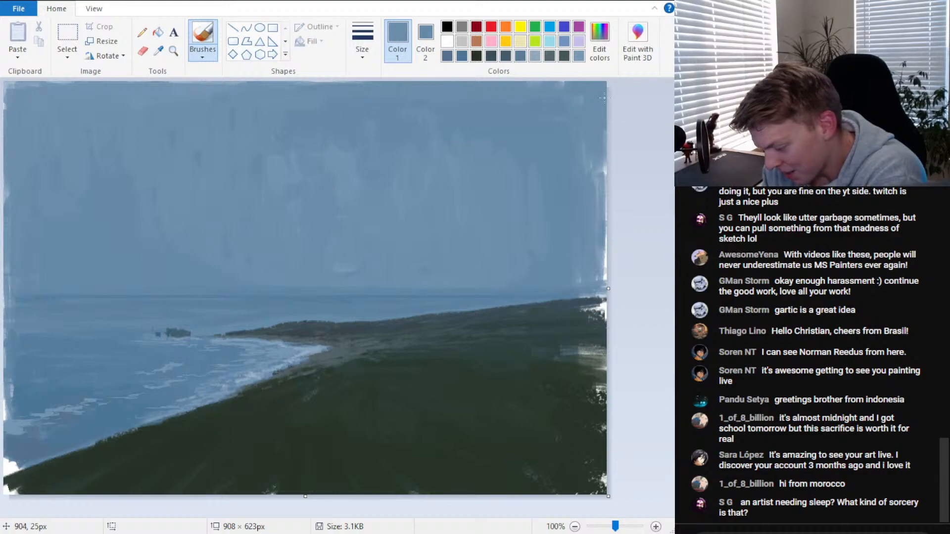
left_click_drag(602, 132, 602, 181)
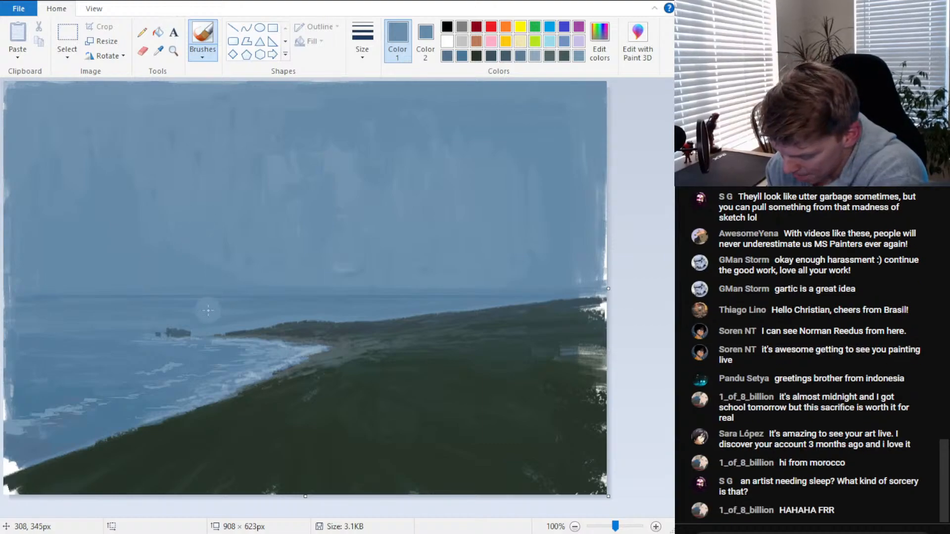
left_click(158, 51)
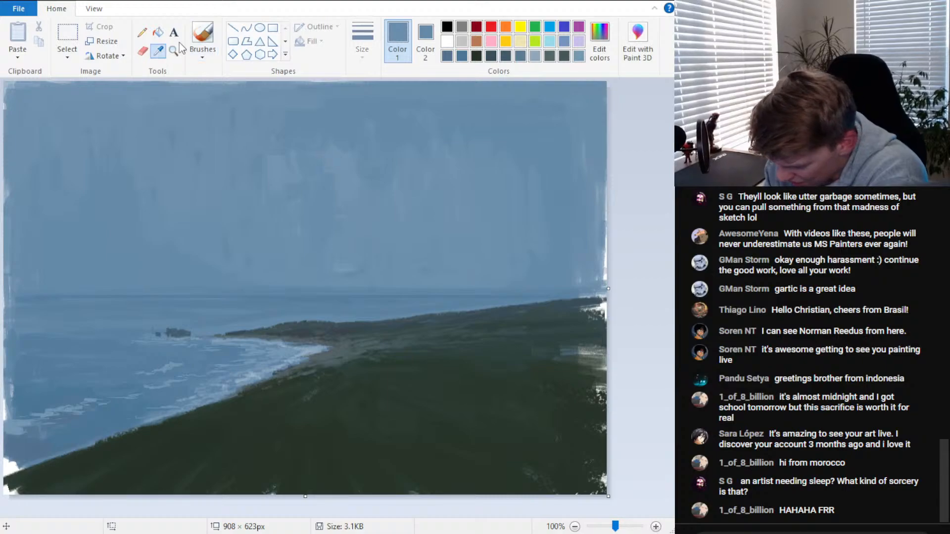
left_click(426, 173)
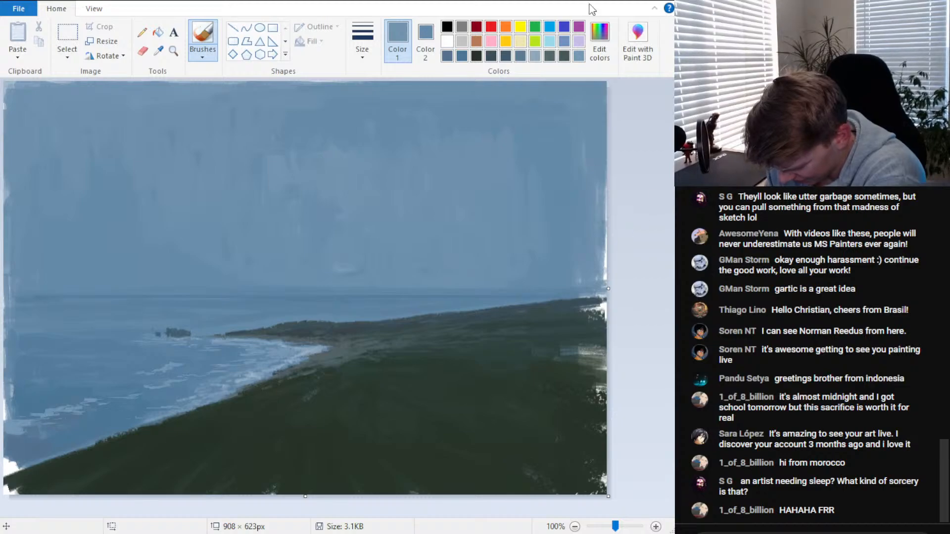
Mix a pale grey (RGB 201, 206, 209) and block in a bright cloud with small puffs above the horizon at the right edge
left_click(602, 62)
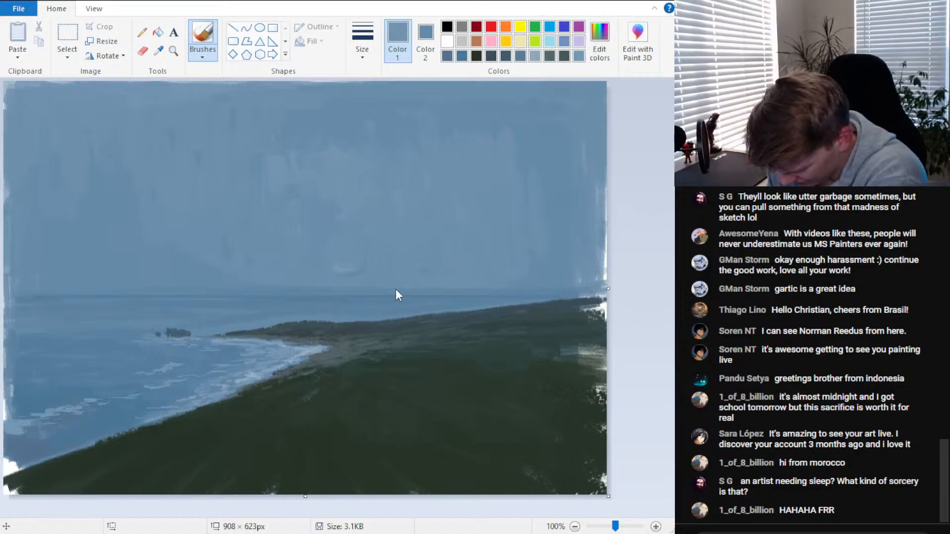
left_click(665, 25)
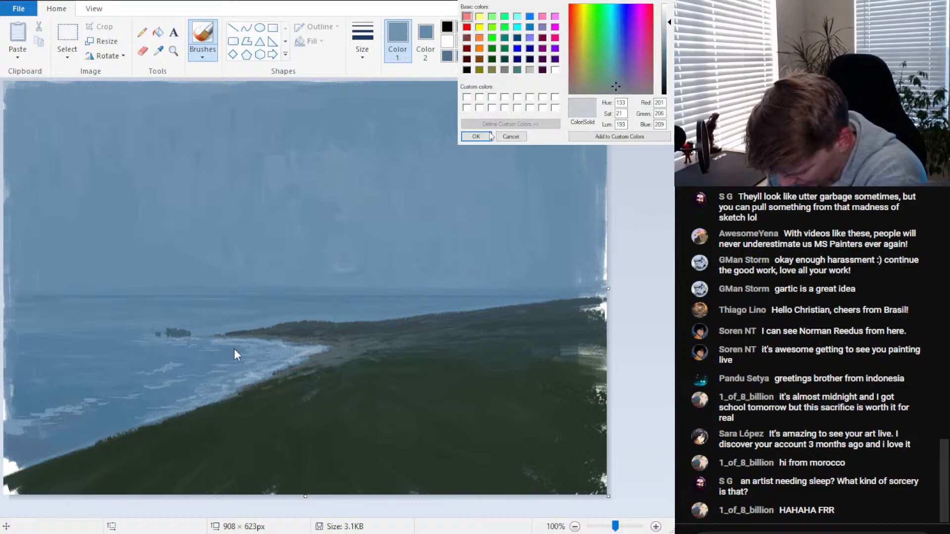
left_click(476, 137)
mouse_move(556, 269)
left_mouse_down()
mouse_move(549, 249)
mouse_move(567, 258)
mouse_move(545, 266)
mouse_move(574, 267)
mouse_move(577, 251)
mouse_move(587, 268)
left_mouse_up()
left_click(514, 267)
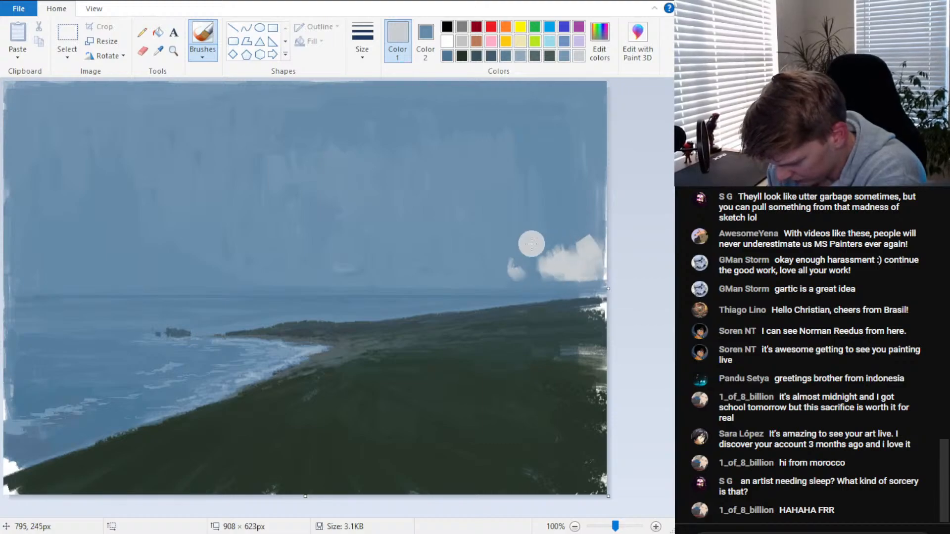
left_click_drag(530, 239, 527, 249)
Sample the cloud's blue-grey edge tone, build up softer volume around the cloud, and extend it leftward in a thin band above the horizon
left_click(158, 50)
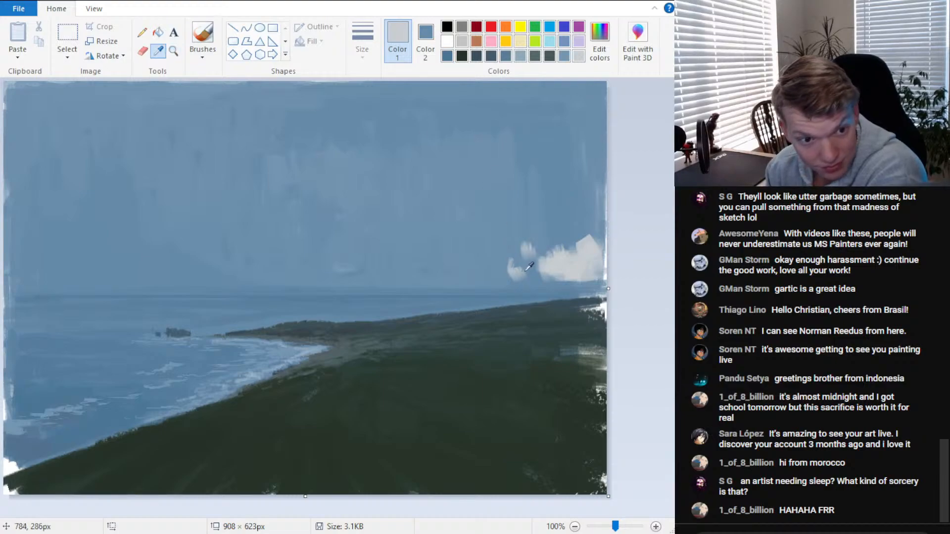
left_click(524, 267)
mouse_move(524, 266)
left_mouse_down()
mouse_move(537, 237)
mouse_move(569, 223)
mouse_move(589, 247)
left_mouse_up()
mouse_move(478, 270)
left_mouse_down()
mouse_move(508, 253)
mouse_move(541, 276)
mouse_move(559, 267)
mouse_move(595, 268)
left_mouse_up()
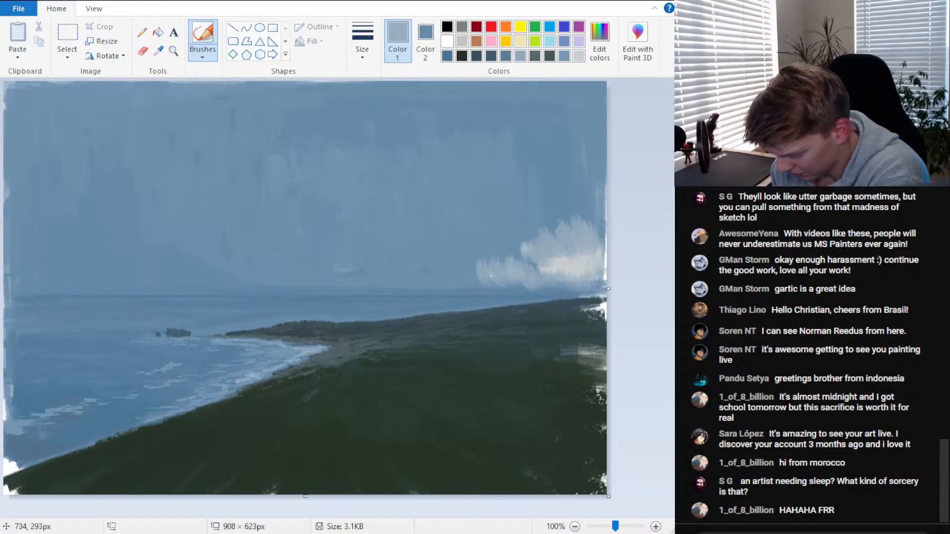
left_click_drag(427, 281, 494, 286)
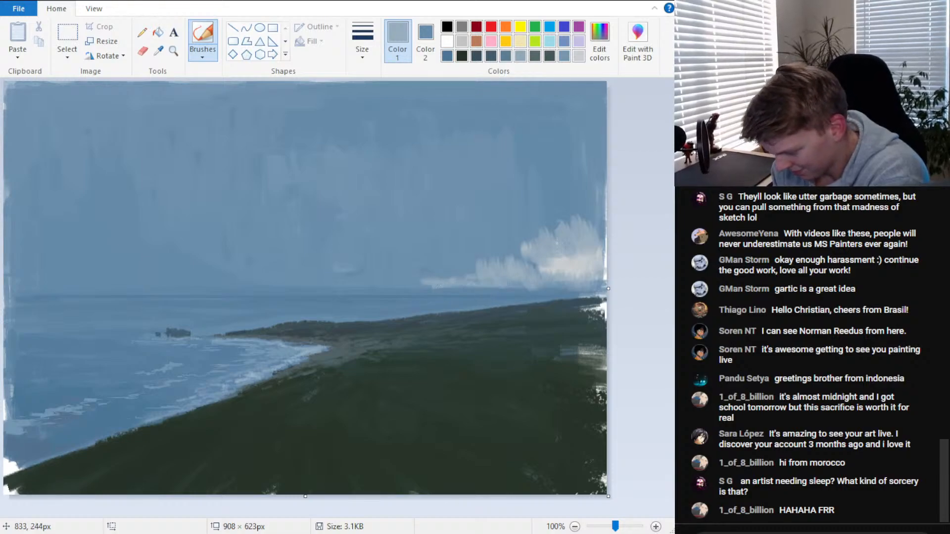
Sample the cloud and nearby sky tones and soften the cloud's puffy top into flat, hazy horizontal bands at the right edge
left_click(159, 52)
left_click(479, 272)
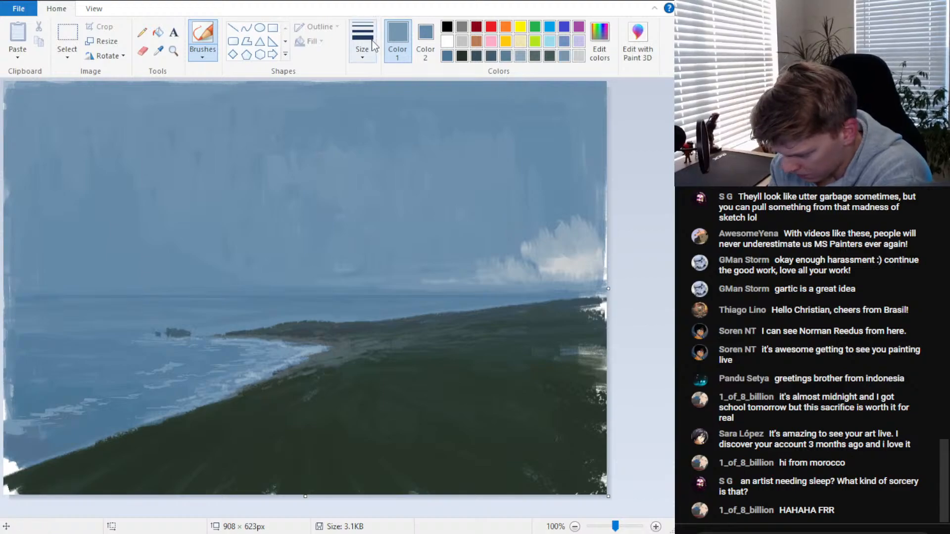
left_click(158, 52)
left_click(517, 259)
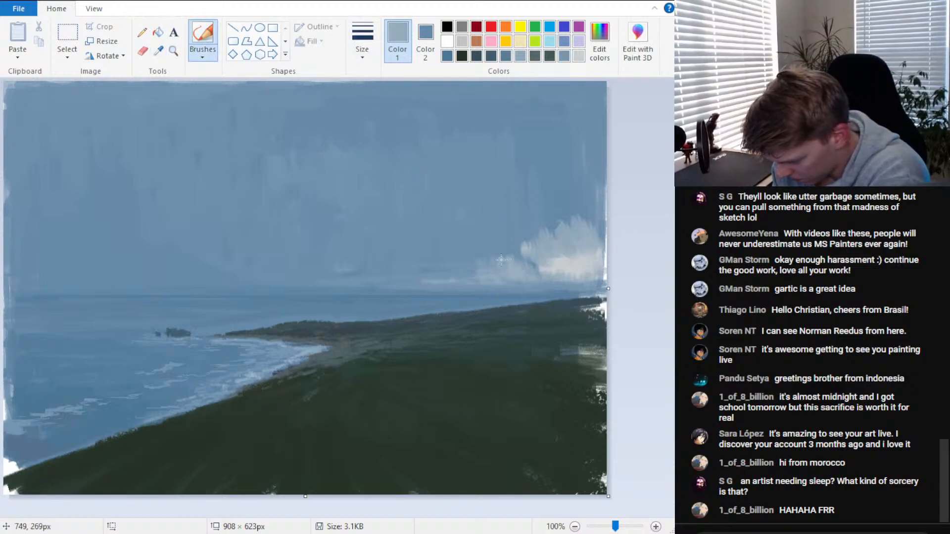
mouse_move(500, 259)
left_mouse_down()
mouse_move(413, 270)
mouse_move(460, 274)
left_mouse_up()
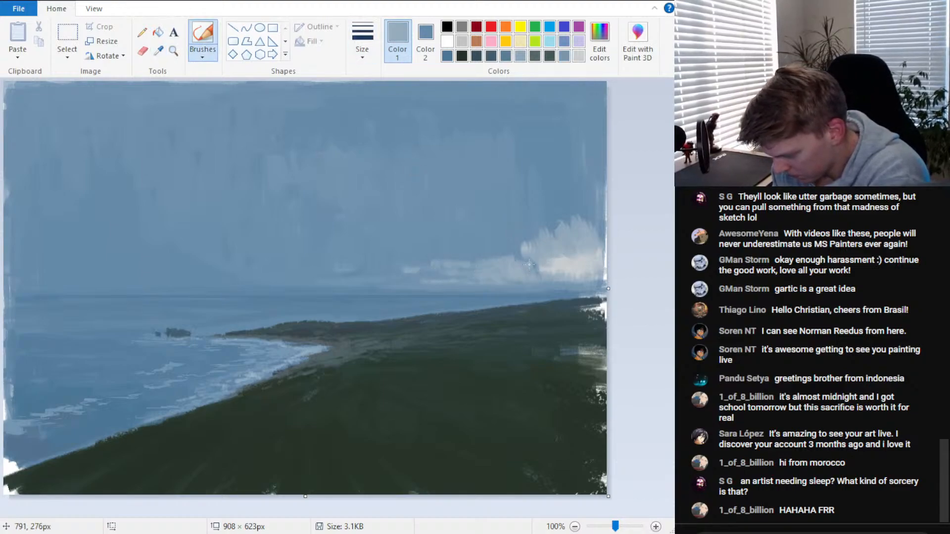
left_click(159, 51)
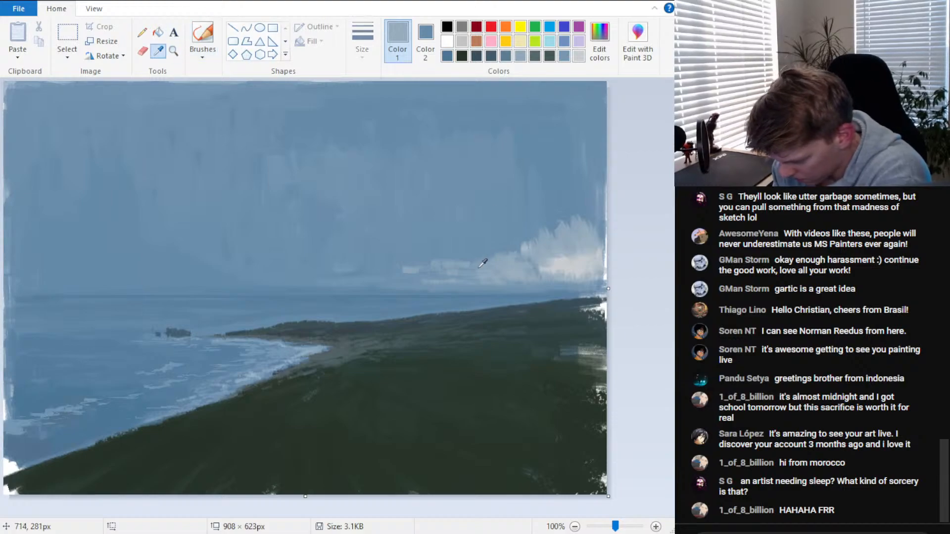
left_click(484, 265)
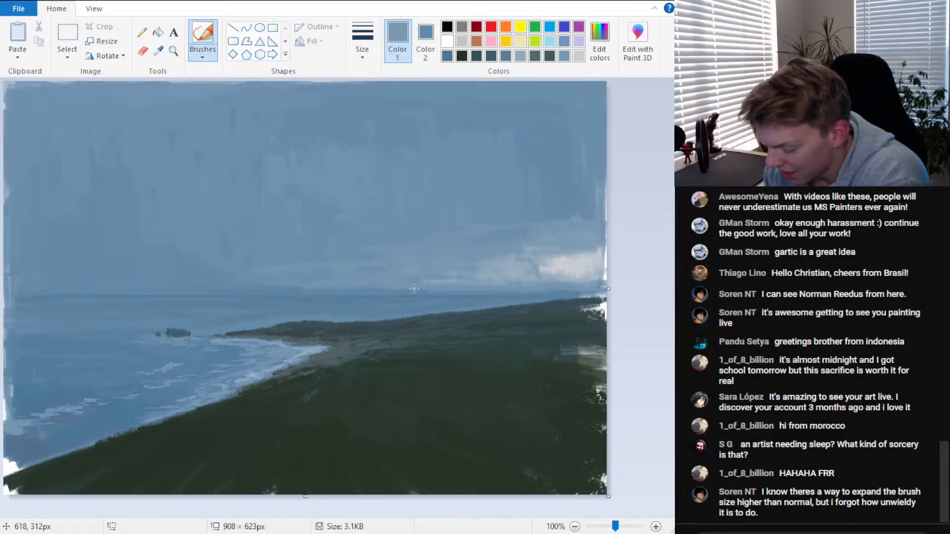
Sample the cloud's blue-grey and brush softer highlights around the bright patch at the right edge of the sky
left_click(172, 53)
left_click(159, 51)
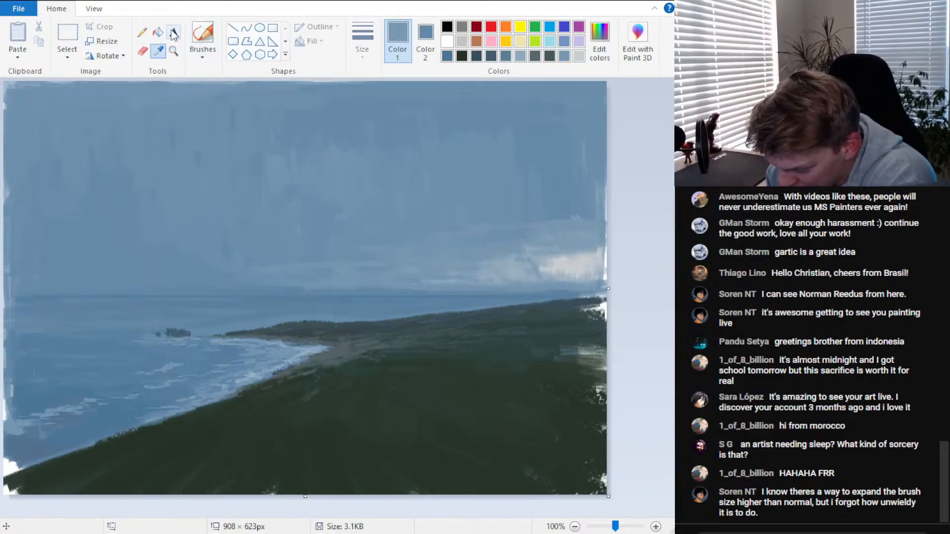
left_click(561, 253)
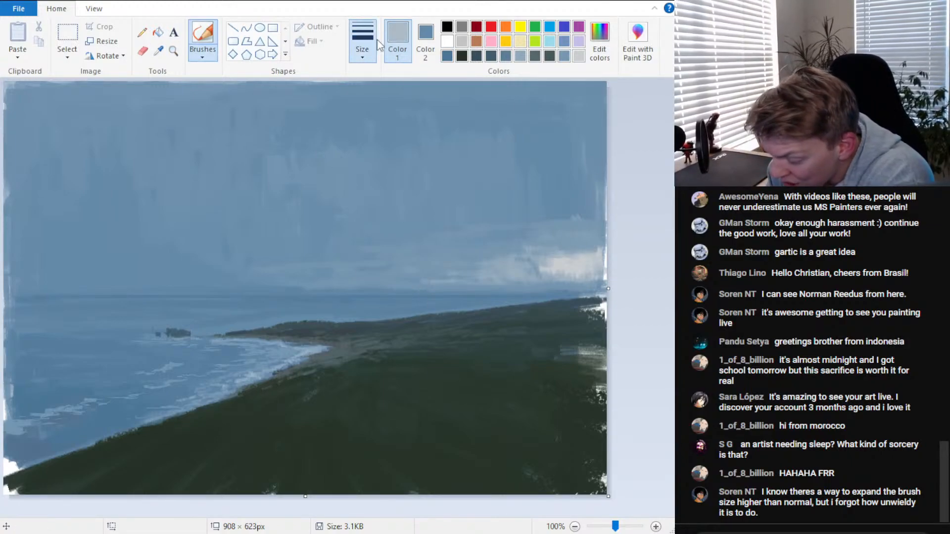
mouse_move(525, 257)
left_mouse_down()
mouse_move(538, 260)
mouse_move(516, 258)
left_mouse_up()
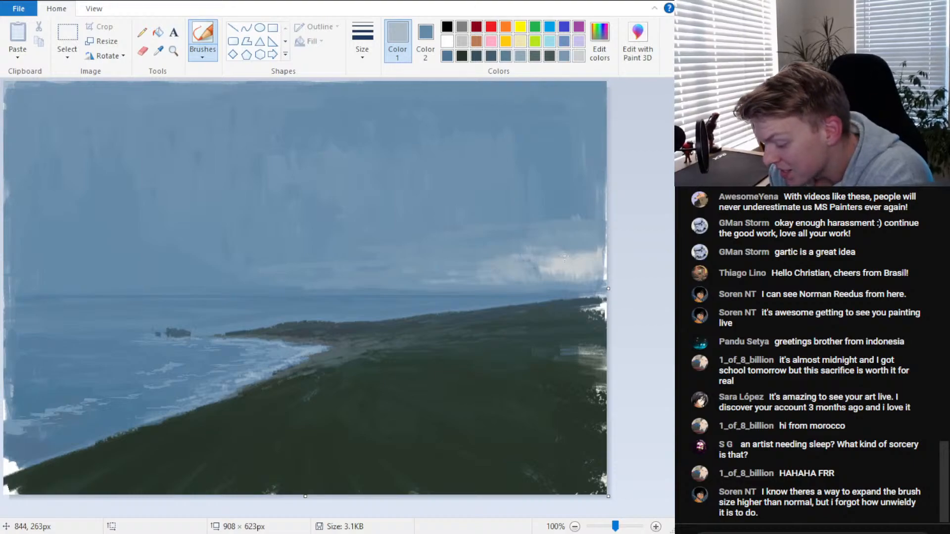
mouse_move(586, 256)
left_mouse_down()
mouse_move(563, 260)
mouse_move(585, 251)
left_mouse_up()
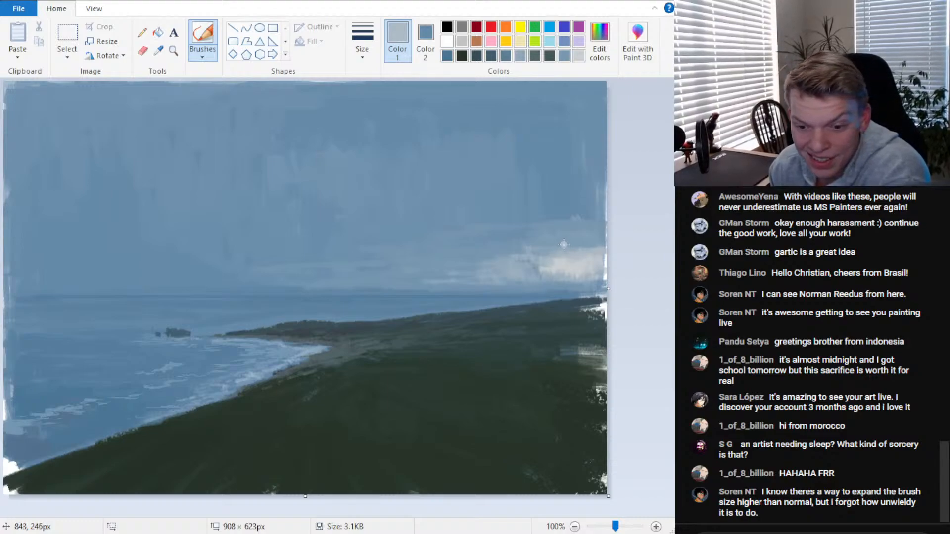
Sample the pale cloud tones, paint a thin light band leftward just above the horizon, and blend the cloud's underside
left_click(158, 51)
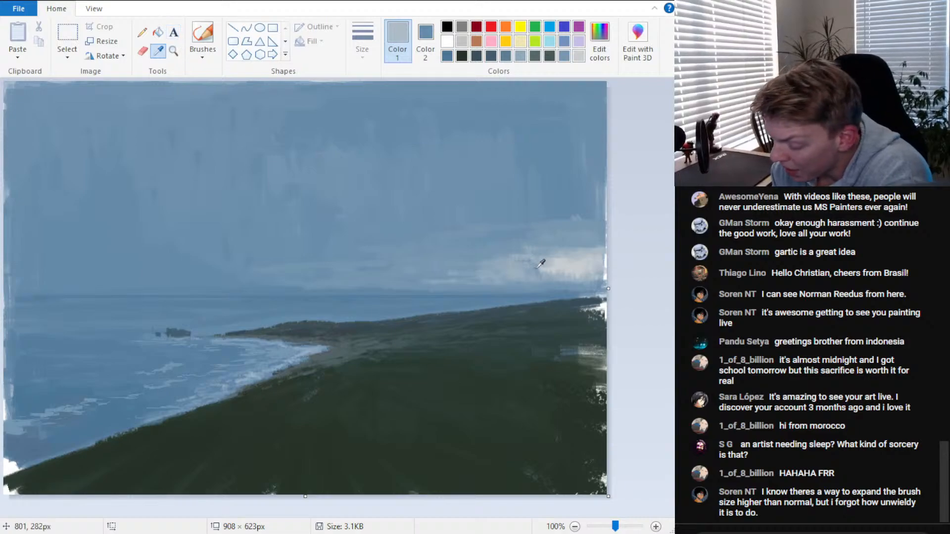
left_click(536, 270)
mouse_move(403, 276)
left_mouse_down()
mouse_move(356, 278)
mouse_move(468, 282)
left_mouse_up()
left_click(158, 51)
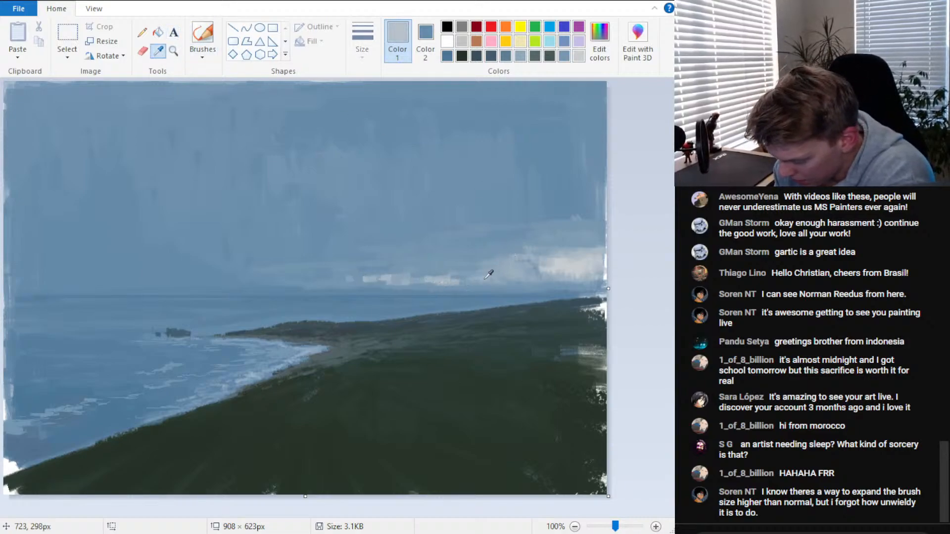
left_click(486, 278)
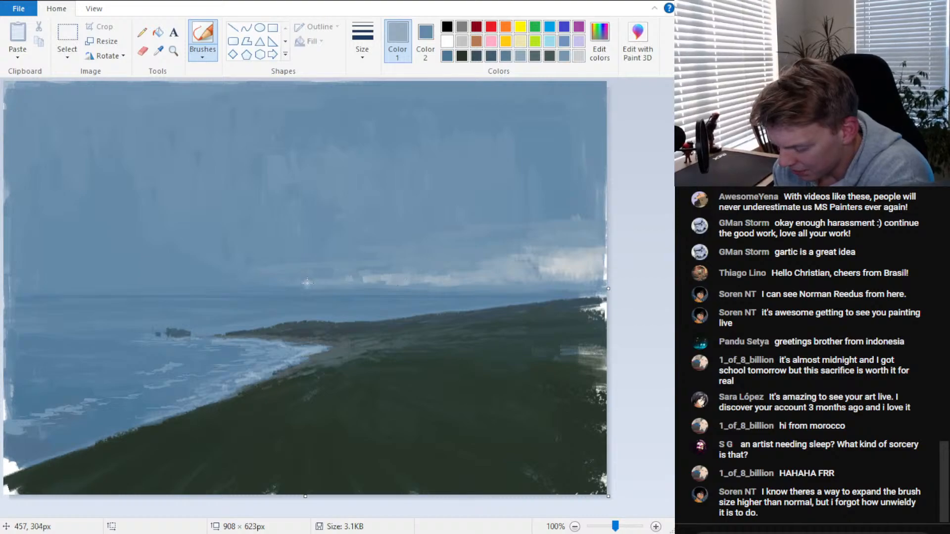
left_click_drag(300, 284, 394, 282)
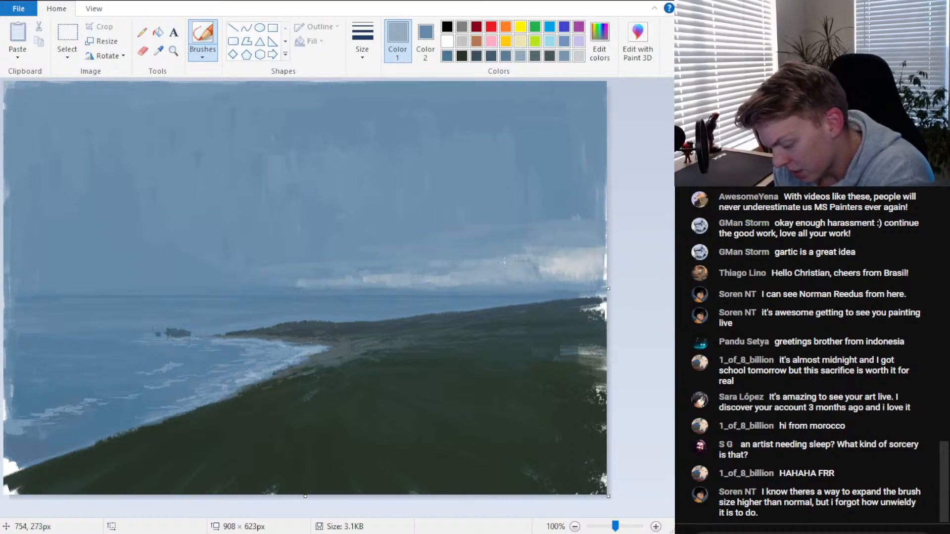
left_click_drag(552, 288, 590, 288)
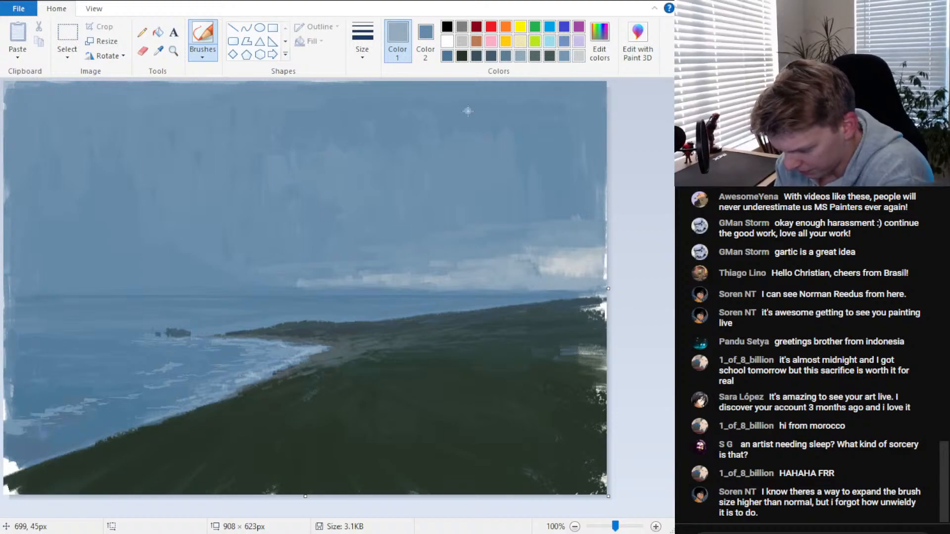
Sample the blue just above the horizon and soften the base and left end of the thin cloud band
left_click(158, 50)
left_click(403, 289)
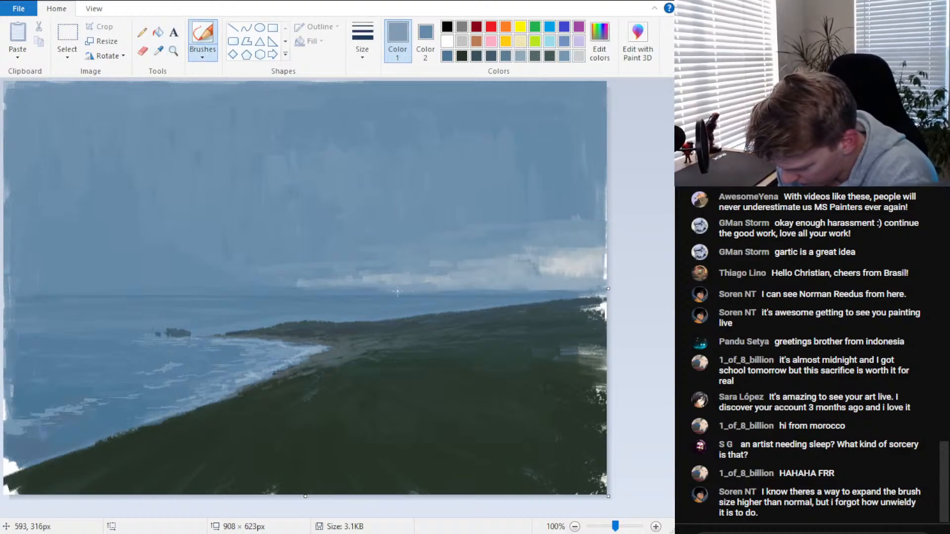
left_click_drag(328, 289, 270, 289)
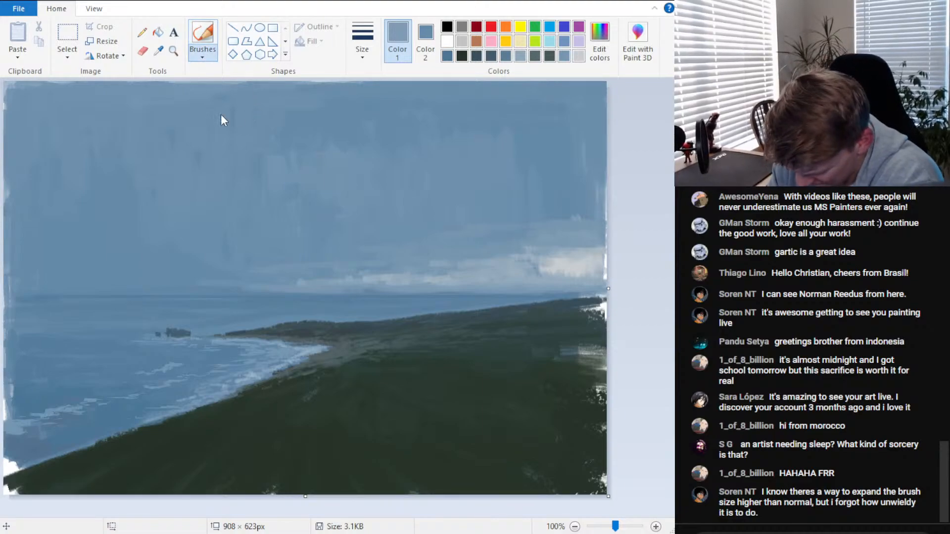
Sample the sky blue, darken it to RGB 87, 122, 153, and block a ragged darker area into the sky's upper left
left_click(158, 50)
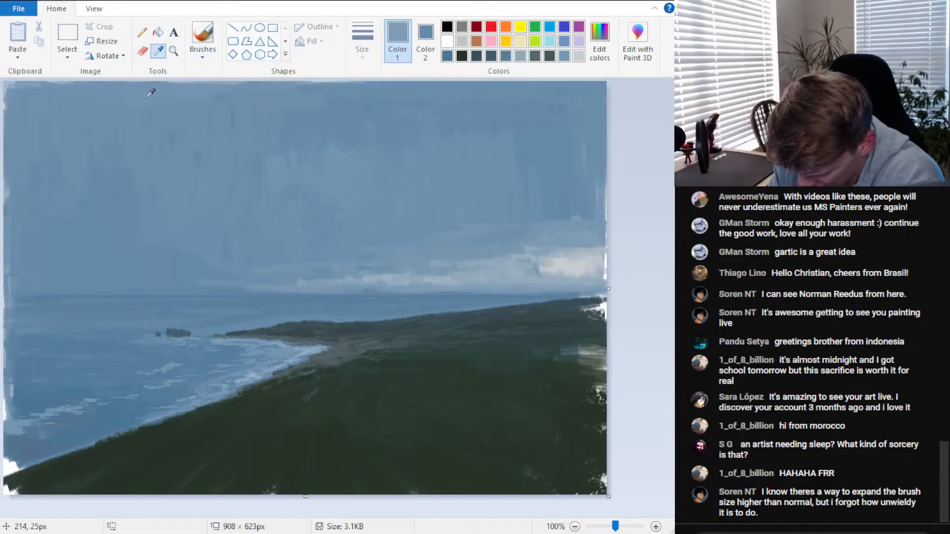
left_click(148, 96)
left_click(600, 49)
left_click(668, 53)
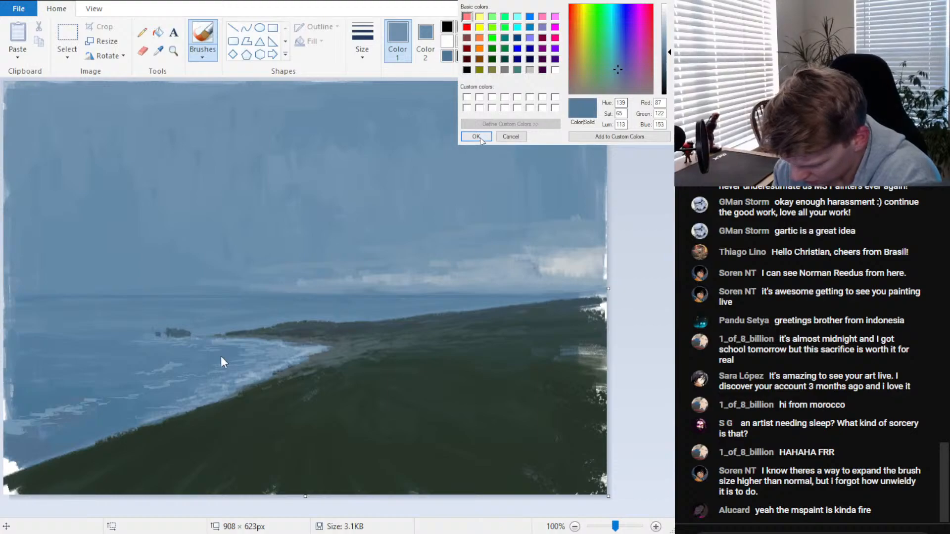
left_click(476, 137)
mouse_move(33, 103)
left_mouse_down()
mouse_move(12, 111)
mouse_move(37, 73)
mouse_move(55, 163)
mouse_move(74, 99)
mouse_move(102, 156)
mouse_move(119, 86)
mouse_move(141, 151)
mouse_move(151, 84)
left_mouse_up()
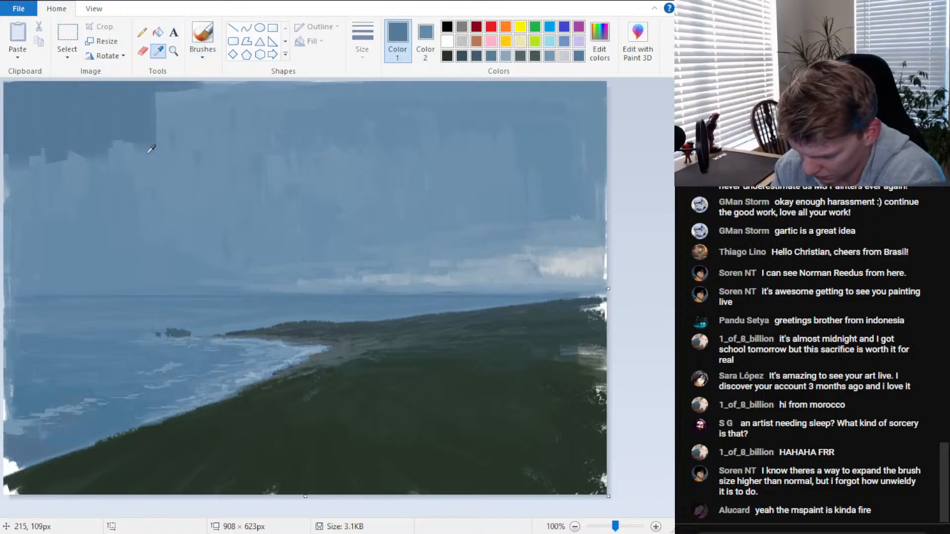
mouse_move(153, 105)
left_mouse_down()
mouse_move(180, 89)
mouse_move(162, 130)
mouse_move(184, 165)
mouse_move(163, 173)
left_mouse_up()
mouse_move(97, 183)
left_mouse_down()
mouse_move(52, 186)
mouse_move(66, 148)
mouse_move(104, 144)
mouse_move(152, 194)
mouse_move(204, 163)
mouse_move(218, 90)
mouse_move(262, 148)
left_mouse_up()
Sample an intermediate blue, blend the dark area's lower edge, and extend it along the top of the sky toward the centre
left_click(163, 53)
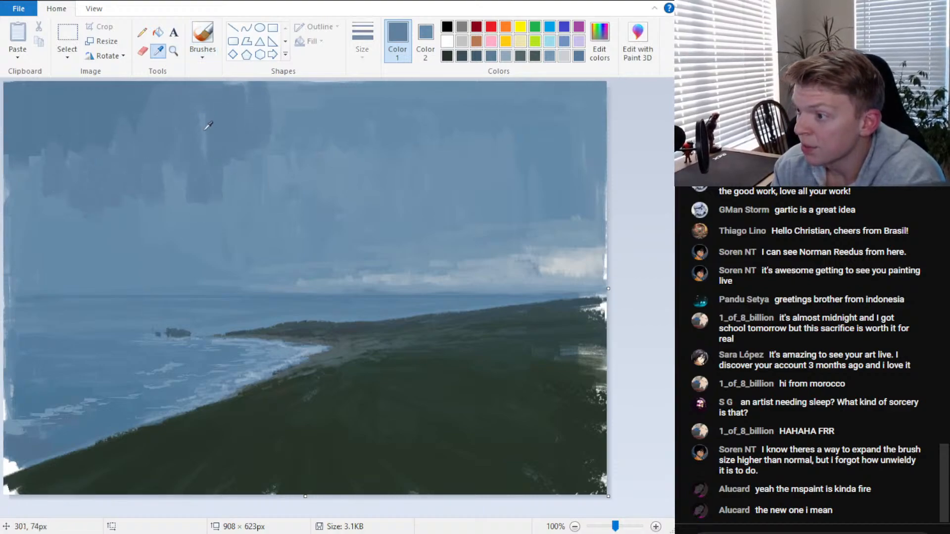
left_click(188, 112)
mouse_move(134, 141)
left_mouse_down()
mouse_move(75, 149)
mouse_move(50, 175)
mouse_move(21, 176)
mouse_move(35, 183)
mouse_move(105, 159)
left_mouse_up()
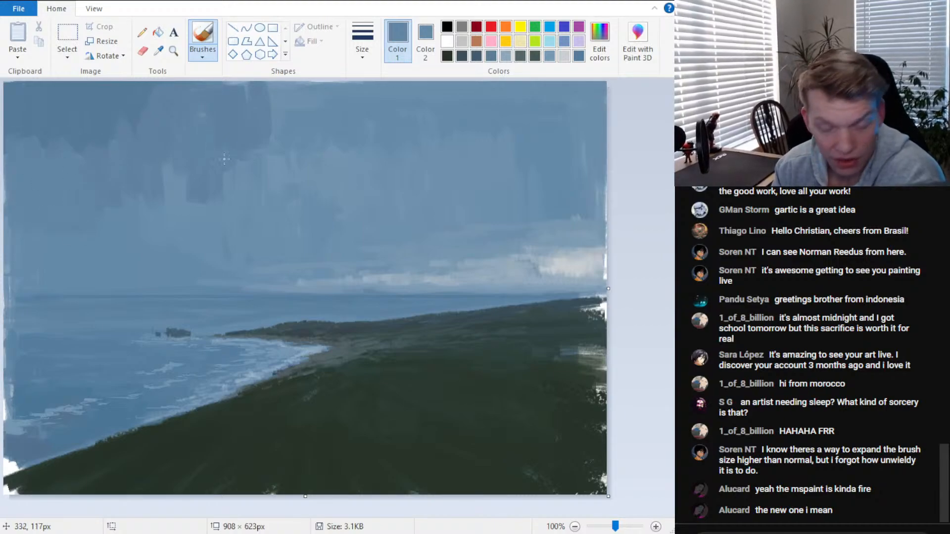
mouse_move(270, 154)
left_mouse_down()
mouse_move(268, 174)
mouse_move(294, 183)
left_mouse_up()
mouse_move(244, 95)
left_mouse_down()
mouse_move(279, 148)
mouse_move(352, 144)
mouse_move(308, 148)
mouse_move(270, 89)
mouse_move(307, 93)
left_mouse_up()
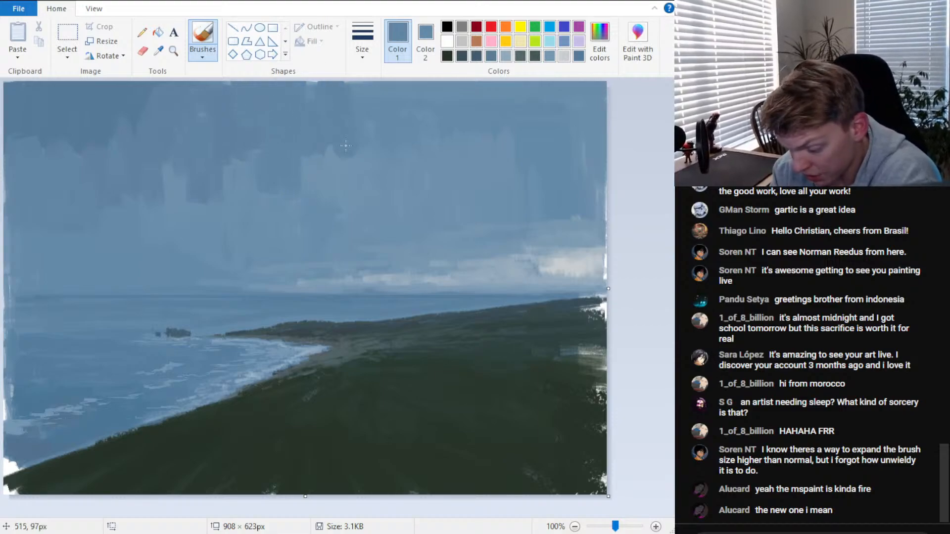
Sample lighter and darker sky blues, soften the dark area's right edge, and deepen the sky's upper left with more strokes
left_click(159, 50)
left_click(359, 161)
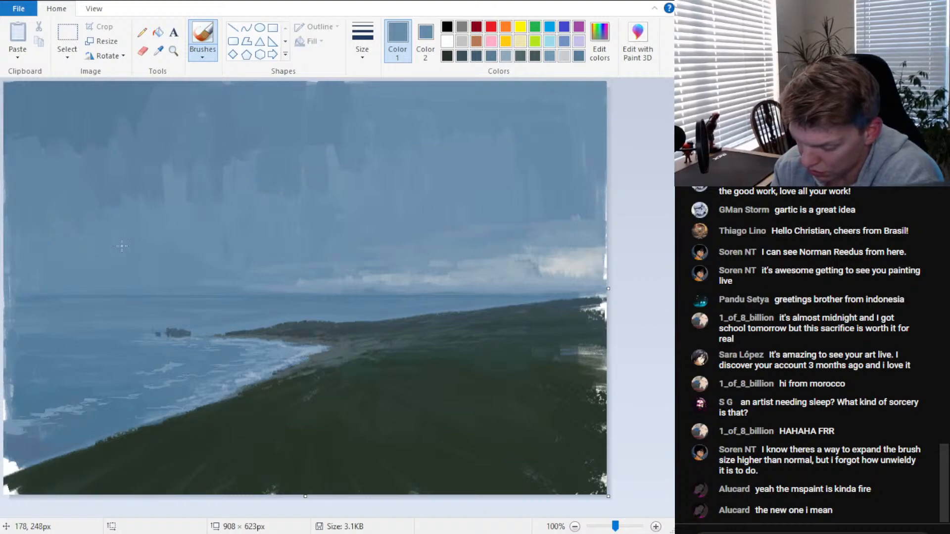
left_click(159, 50)
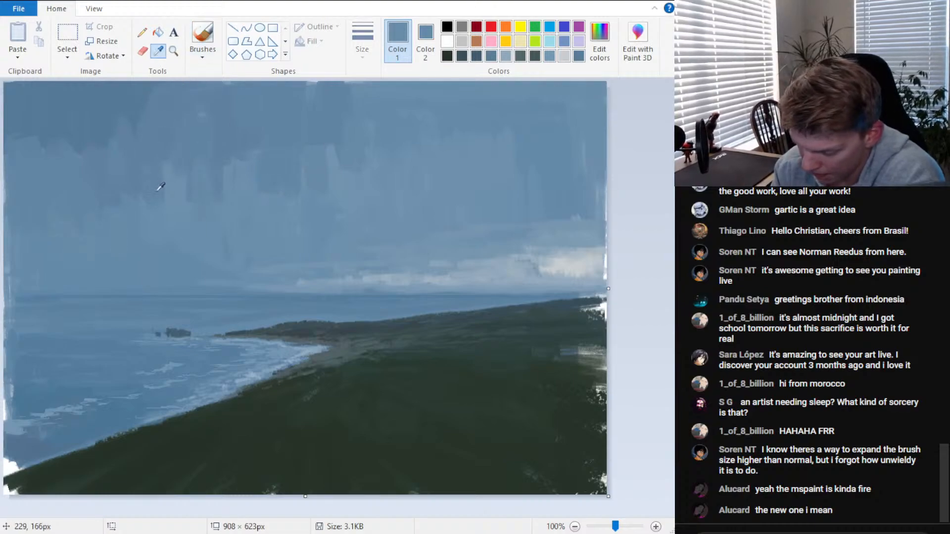
left_click(124, 113)
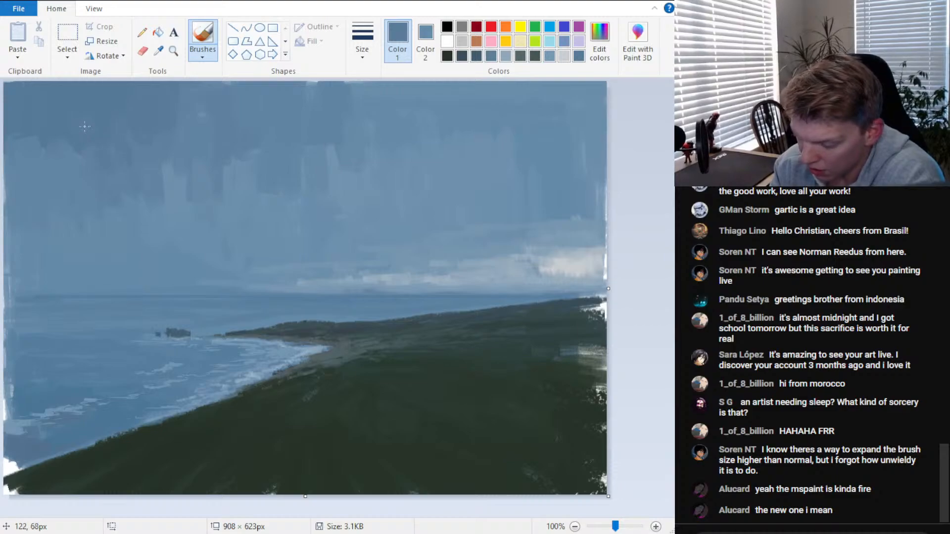
mouse_move(44, 144)
left_mouse_down()
mouse_move(23, 168)
mouse_move(27, 135)
mouse_move(51, 145)
left_mouse_up()
mouse_move(169, 144)
left_mouse_down()
mouse_move(151, 177)
mouse_move(194, 97)
left_mouse_up()
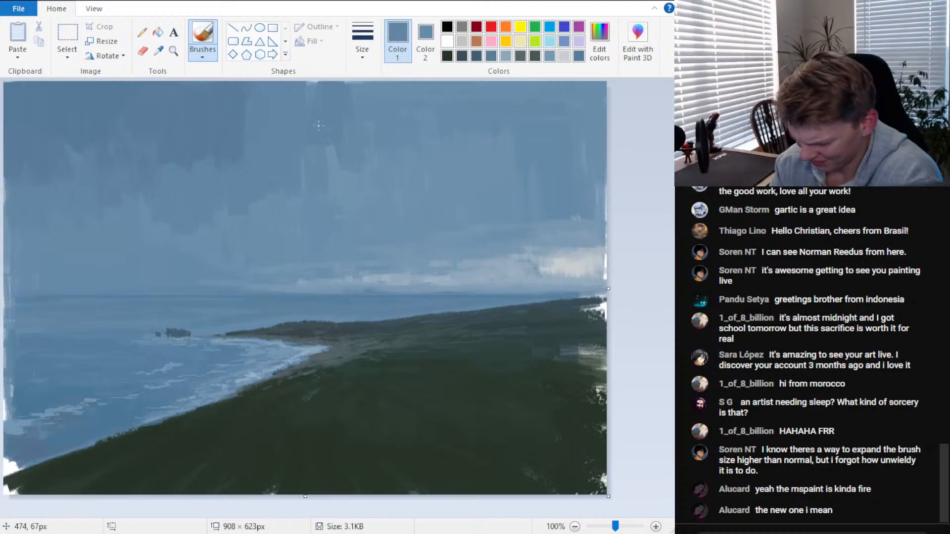
Brush darker blue vertical streaks through the upper centre of the sky and extend the dark tone rightward along its top edge
mouse_move(359, 146)
left_mouse_down()
mouse_move(375, 165)
mouse_move(343, 186)
left_mouse_up()
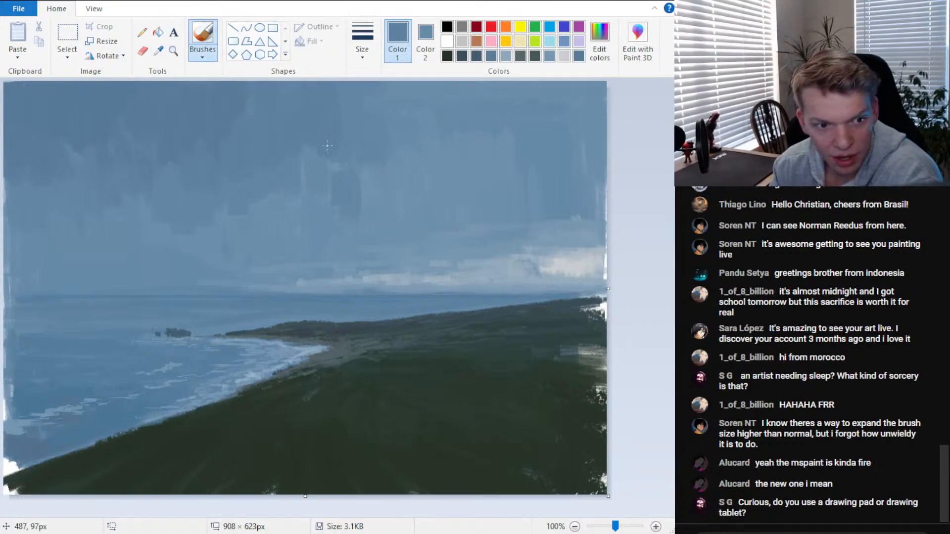
mouse_move(381, 99)
left_mouse_down()
mouse_move(408, 142)
mouse_move(428, 140)
mouse_move(433, 94)
left_mouse_up()
left_click_drag(382, 154, 381, 188)
left_click_drag(447, 113, 449, 82)
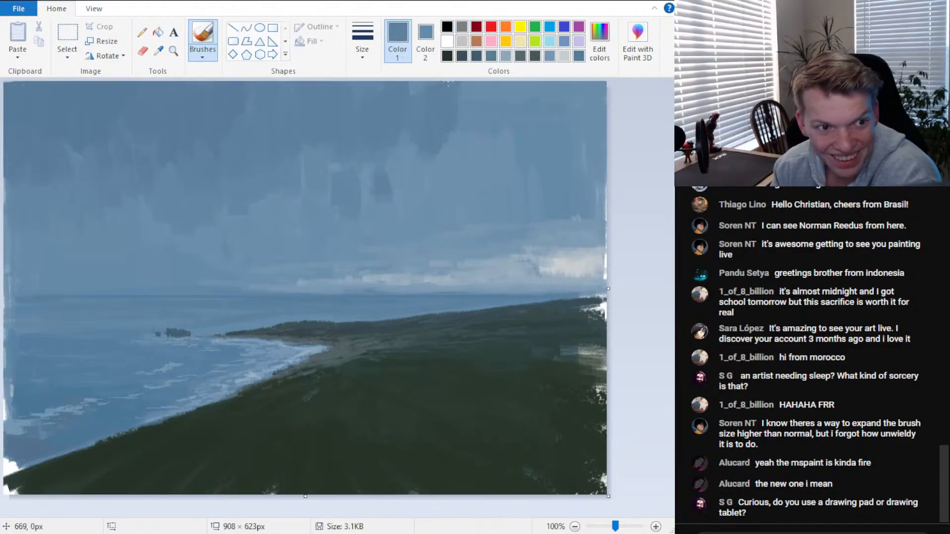
Sample the blue at the dark area's right end and blend its hard edge into the lighter sky
left_click(158, 50)
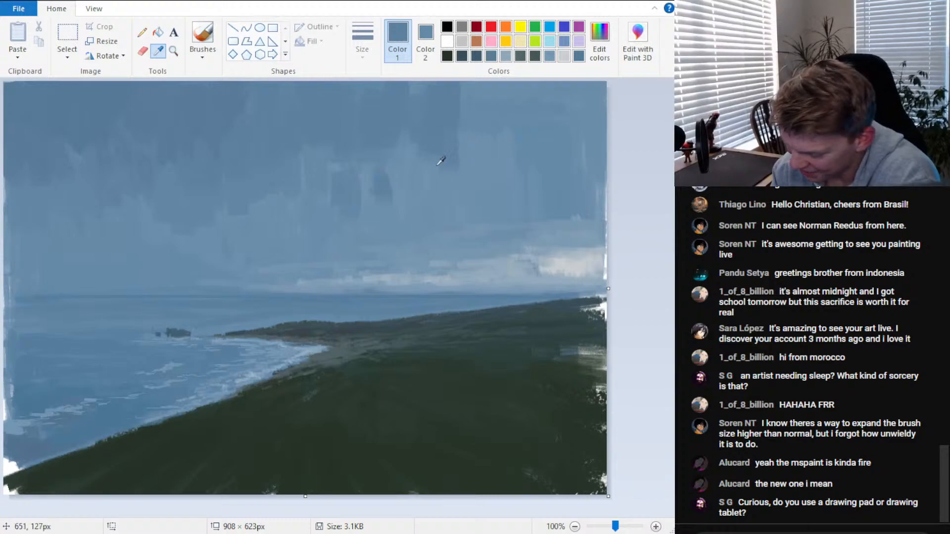
left_click(436, 165)
mouse_move(395, 156)
left_mouse_down()
mouse_move(413, 159)
mouse_move(427, 102)
mouse_move(448, 202)
mouse_move(481, 158)
left_mouse_up()
left_click(143, 50)
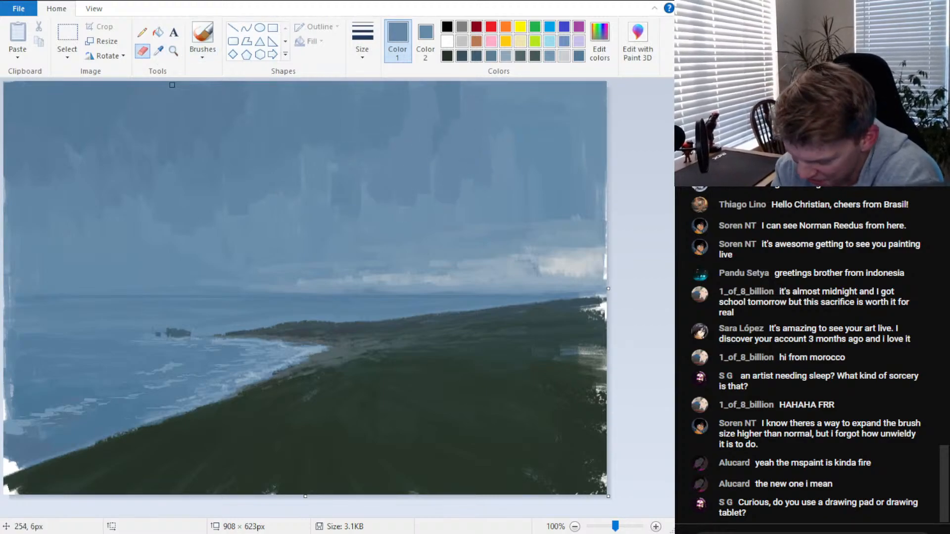
left_click(202, 40)
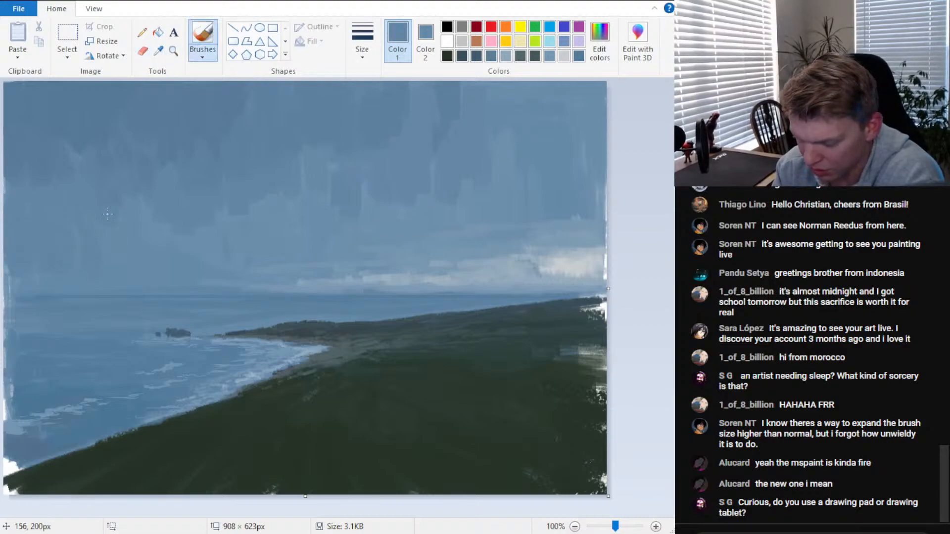
Sample dark and mid blues from the left sky and brush blended vertical streaks down toward the horizon there
mouse_move(210, 260)
left_mouse_down()
mouse_move(262, 207)
mouse_move(292, 213)
mouse_move(278, 269)
left_mouse_up()
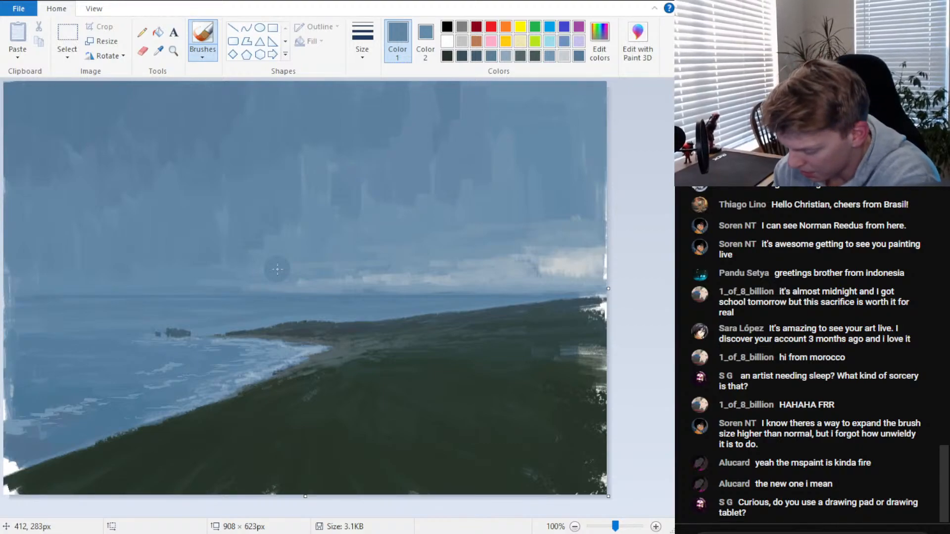
left_click(159, 53)
left_click(79, 164)
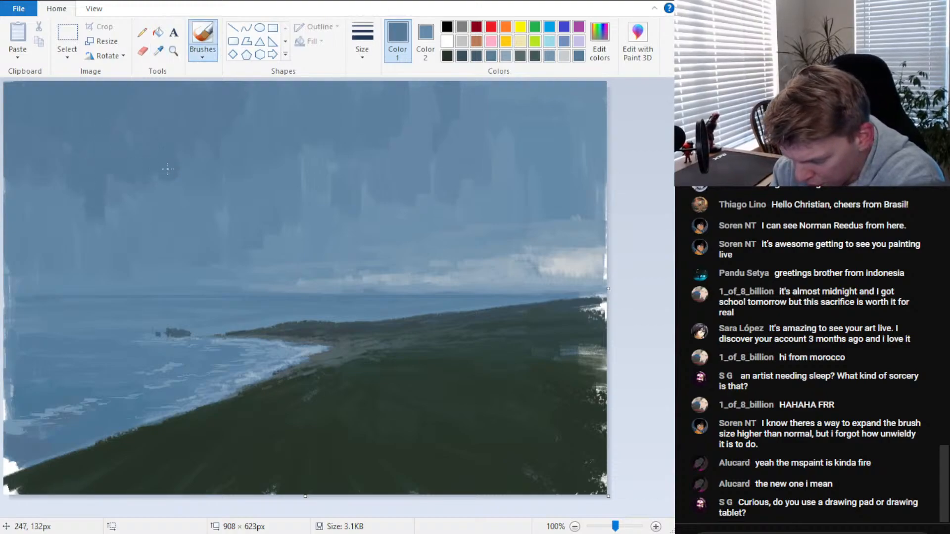
left_click(159, 51)
left_click(98, 230)
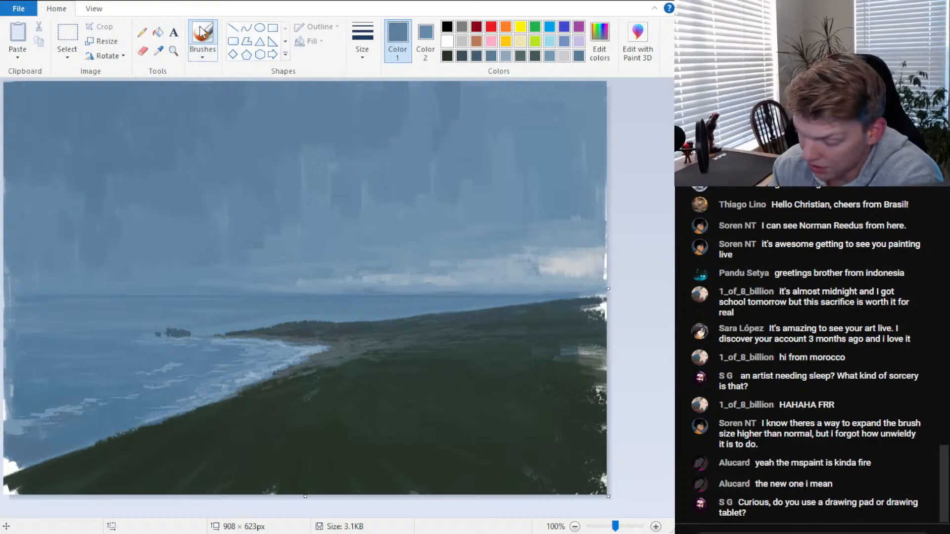
left_click_drag(51, 194, 47, 220)
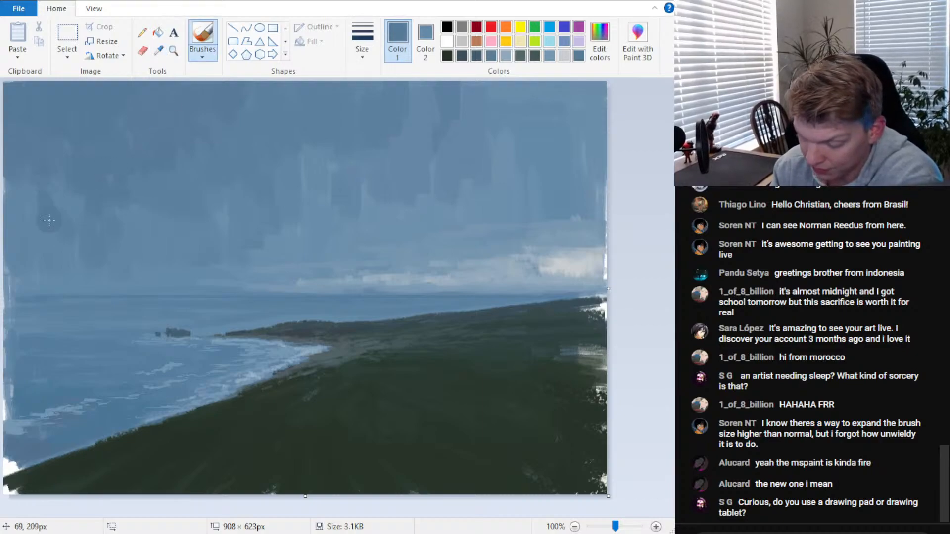
Brush blended vertical streaks of sampled sky blues at the sky's left edge and through its upper centre
left_click_drag(22, 186, 17, 219)
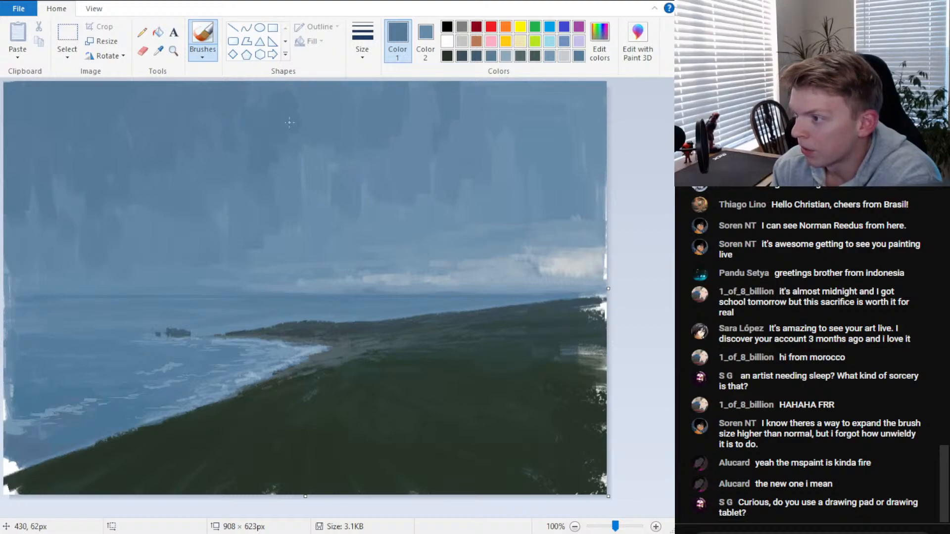
left_click(322, 139)
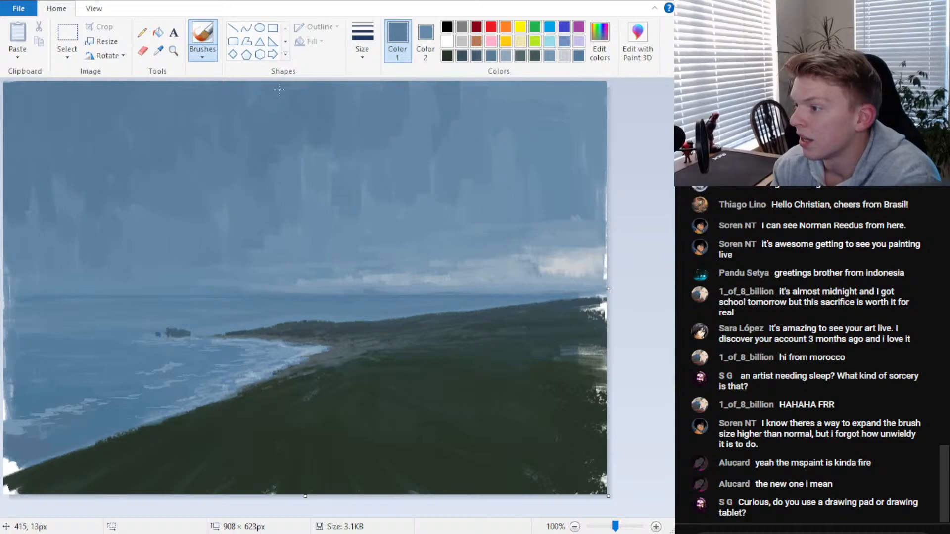
left_click_drag(301, 162, 304, 200)
mouse_move(311, 150)
left_mouse_down()
mouse_move(318, 168)
mouse_move(333, 168)
left_mouse_up()
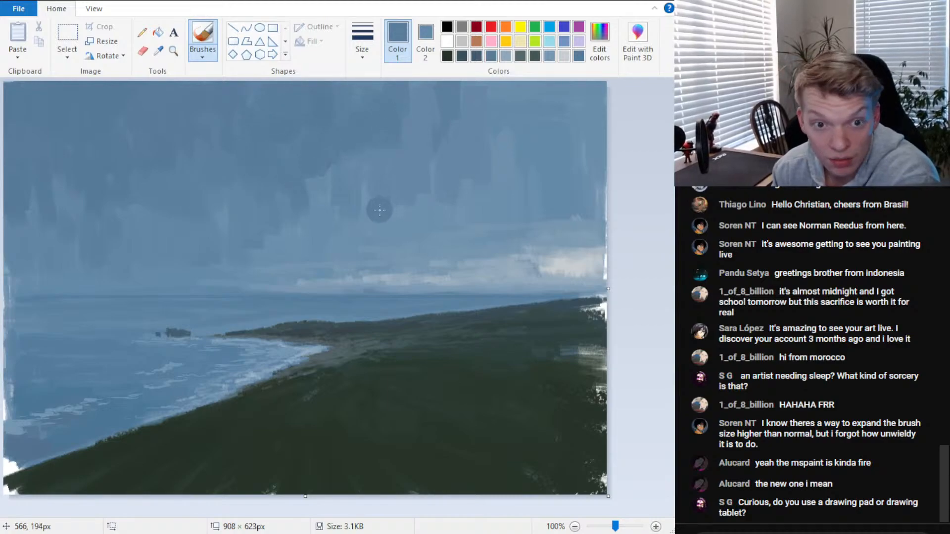
left_click(159, 50)
left_click(119, 207)
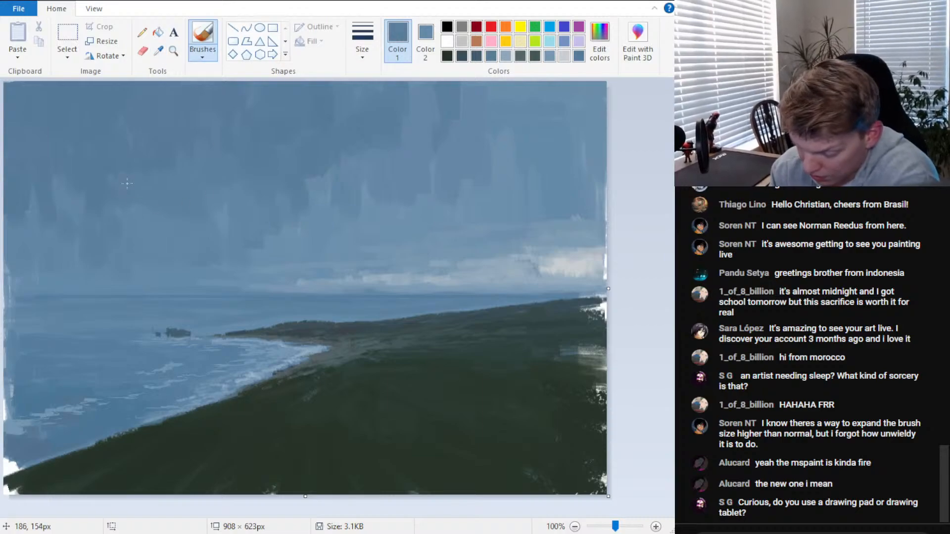
mouse_move(361, 162)
left_mouse_down()
mouse_move(382, 197)
mouse_move(428, 237)
left_mouse_up()
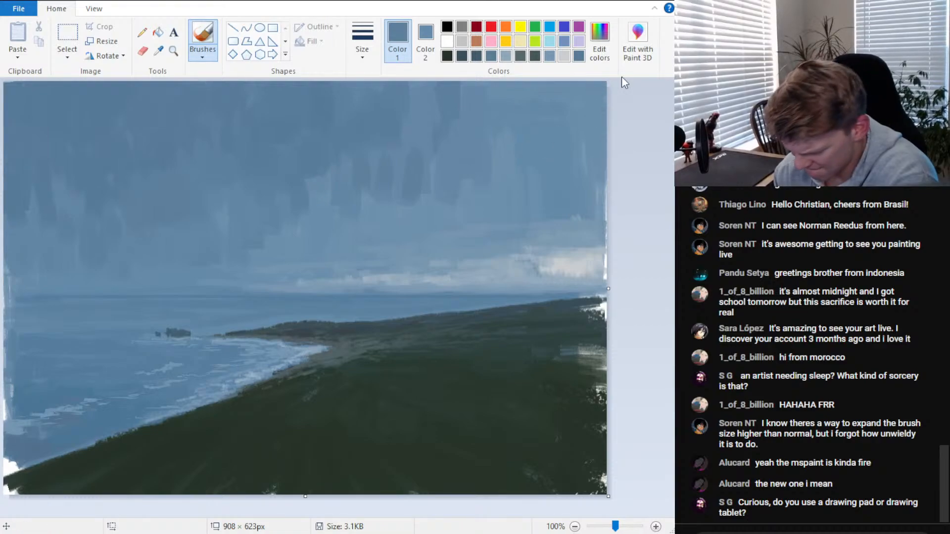
left_click(598, 47)
left_click(586, 83)
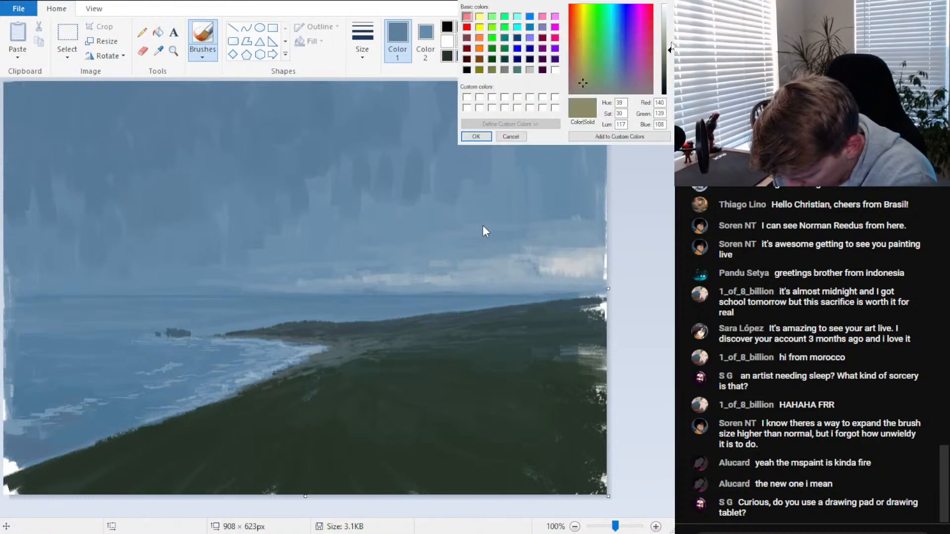
left_click(665, 39)
left_click(512, 137)
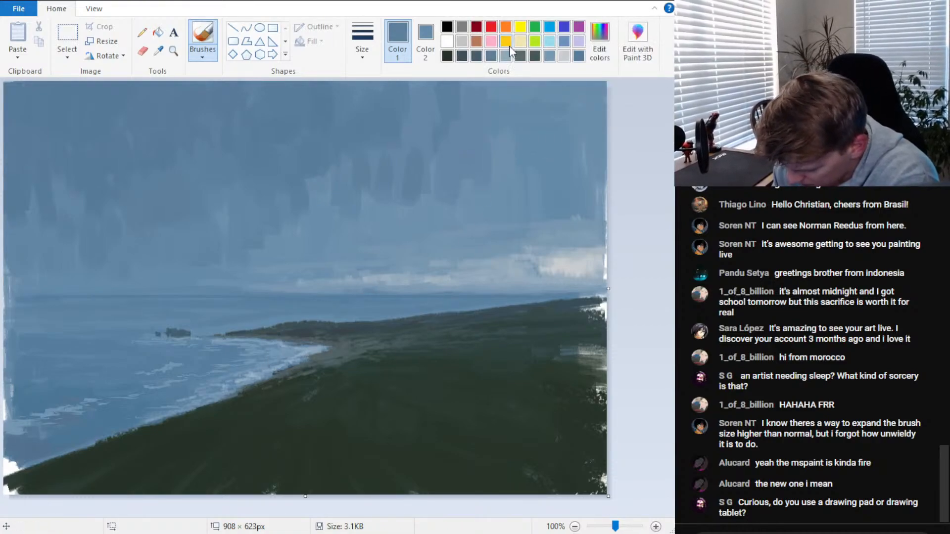
Lay a few gold strokes on the right hillside and extend the patch to the right edge with a darker olive green
left_click(506, 41)
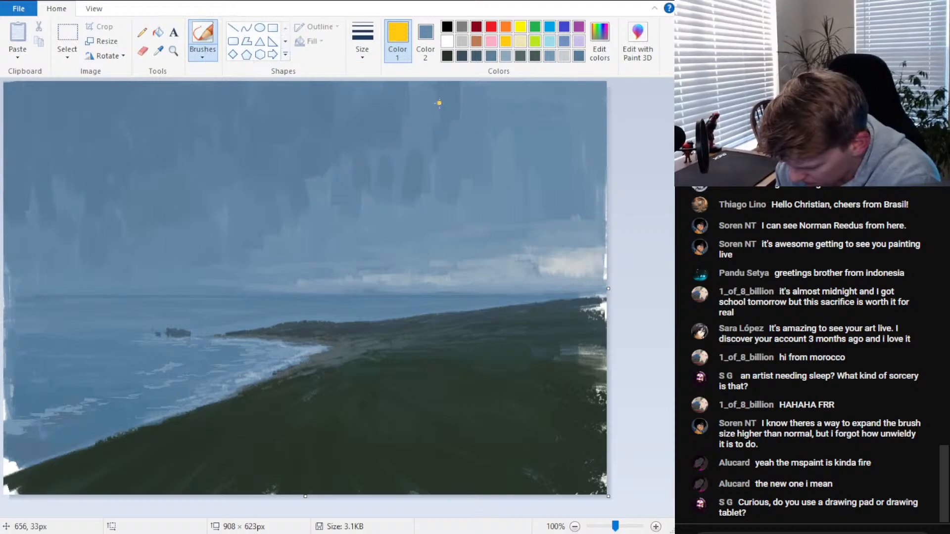
mouse_move(475, 335)
left_mouse_down()
mouse_move(501, 331)
mouse_move(448, 340)
mouse_move(507, 340)
left_mouse_up()
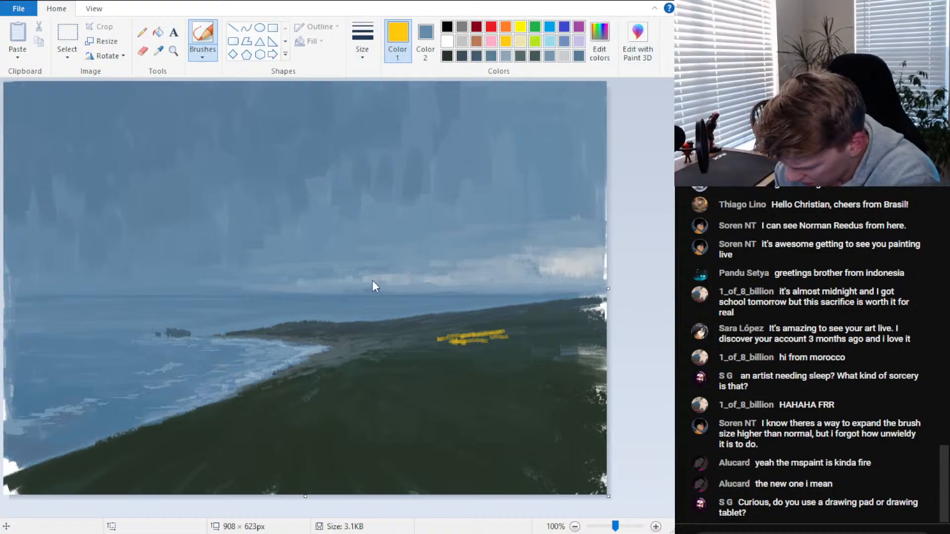
left_click(669, 60)
left_click(477, 137)
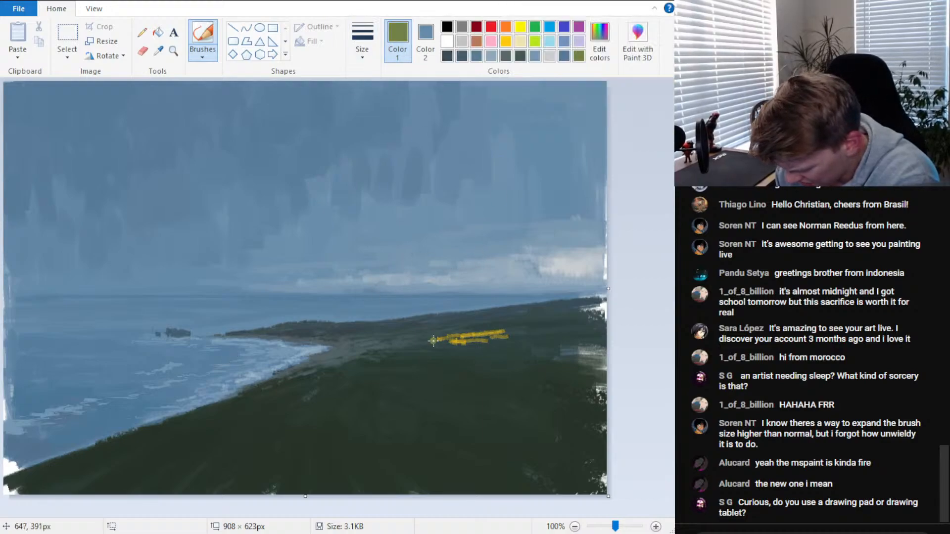
mouse_move(434, 340)
left_mouse_down()
mouse_move(472, 350)
mouse_move(447, 340)
mouse_move(504, 329)
mouse_move(483, 334)
mouse_move(498, 345)
mouse_move(534, 331)
mouse_move(428, 338)
mouse_move(568, 331)
mouse_move(509, 341)
mouse_move(598, 360)
left_mouse_up()
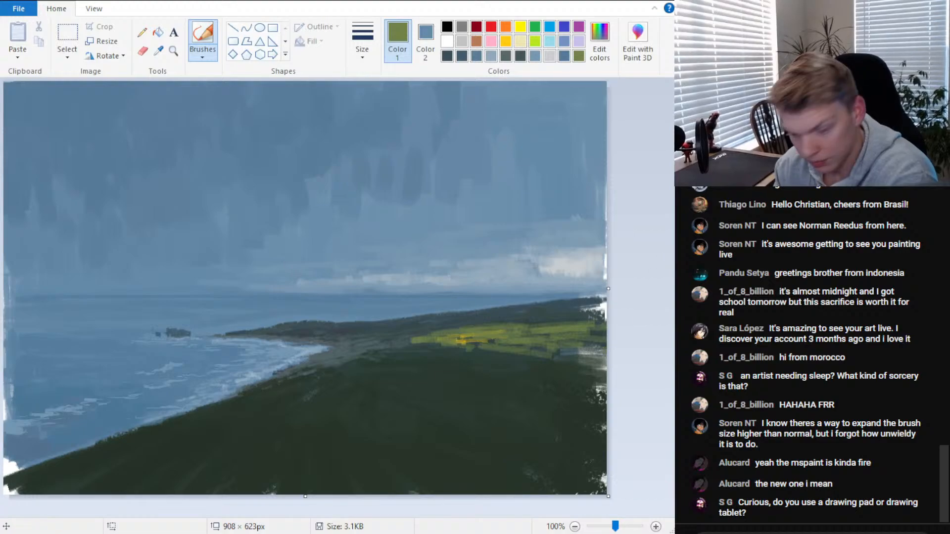
Mix a greyer green (RGB 101, 120, 82) and brush it over the left end and lower edge of the yellow-green field
left_click(599, 41)
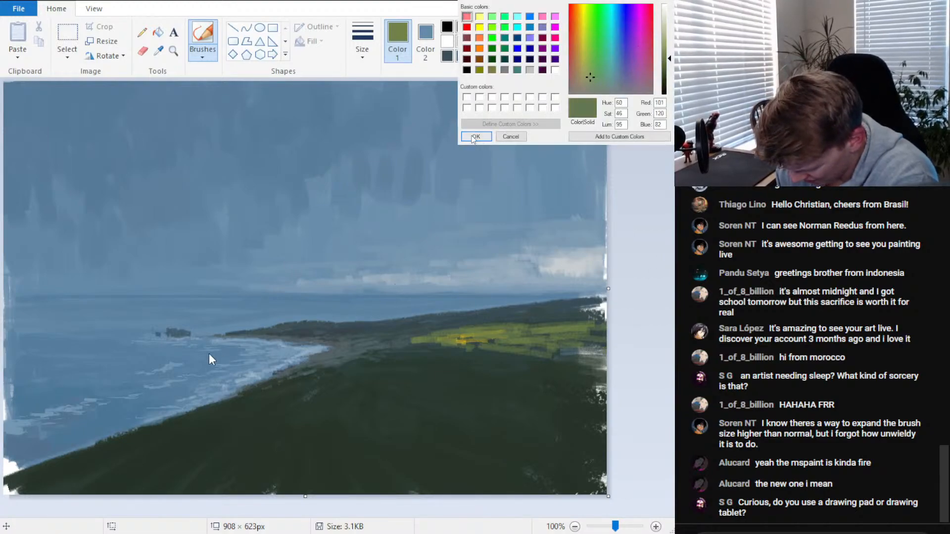
left_click(474, 137)
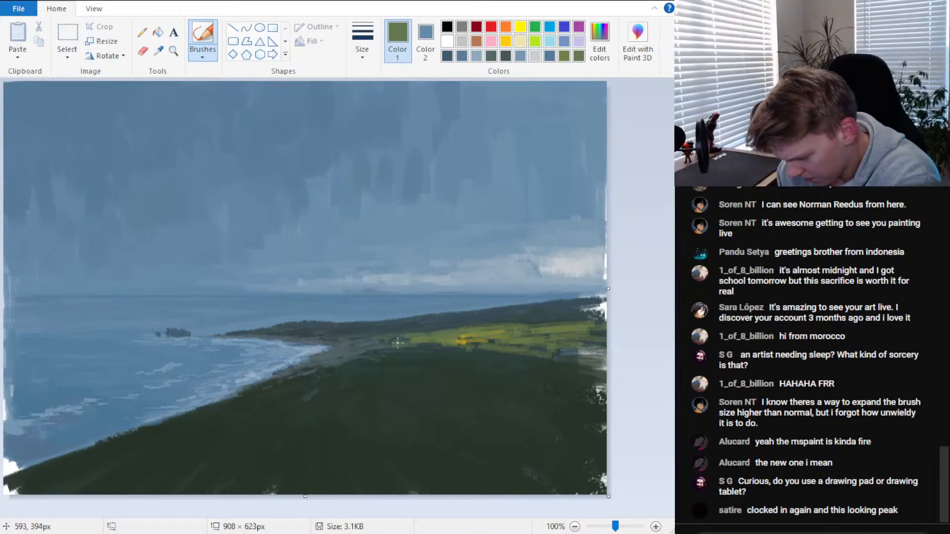
mouse_move(457, 327)
left_mouse_down()
mouse_move(549, 318)
mouse_move(385, 331)
left_mouse_up()
mouse_move(522, 350)
left_mouse_down()
mouse_move(475, 355)
mouse_move(509, 342)
mouse_move(490, 344)
left_mouse_up()
Sample the olive yellow in the field and brush it from the lower left of the patch toward the right edge
left_click(158, 50)
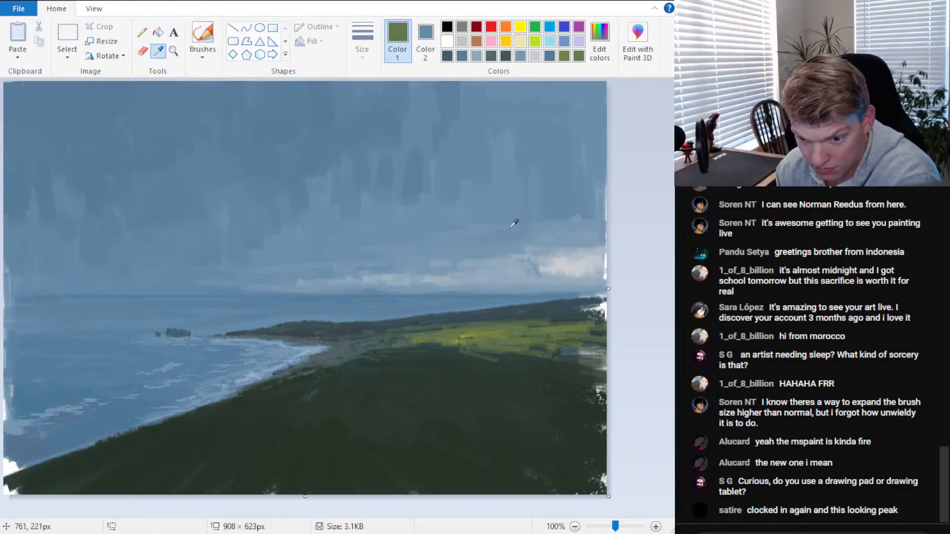
left_click(475, 337)
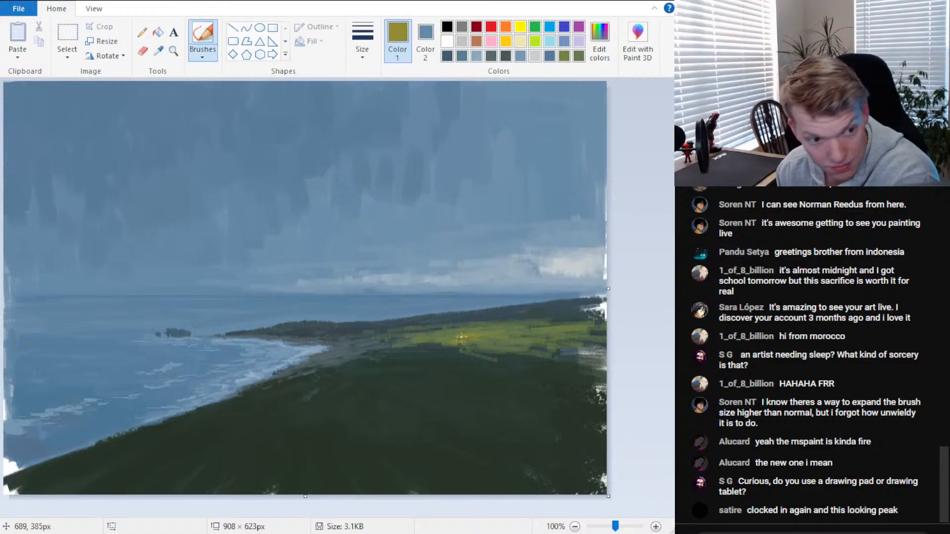
mouse_move(415, 350)
left_mouse_down()
mouse_move(602, 345)
mouse_move(594, 322)
left_mouse_up()
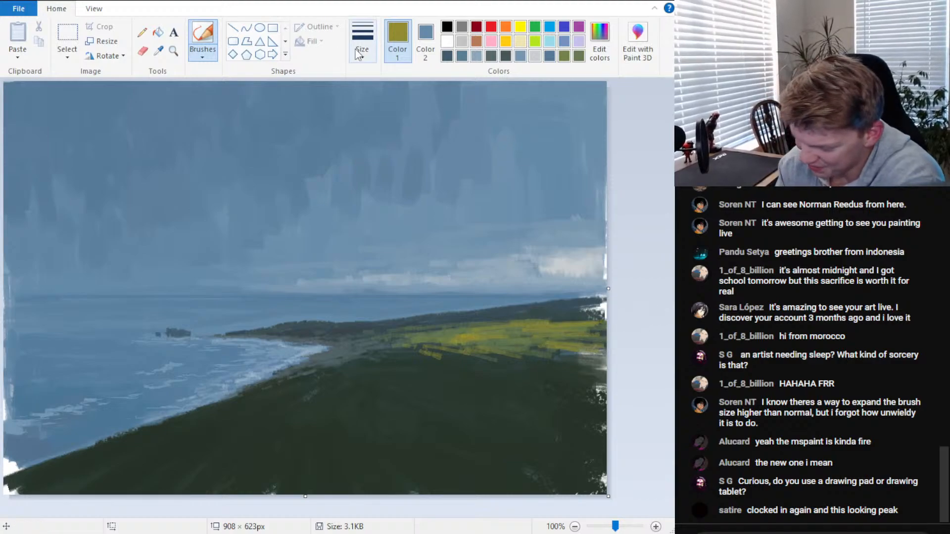
Sample muted greens from the field and brush them through the yellow patch and toward the shore to soften it
left_click(158, 50)
left_click(438, 333)
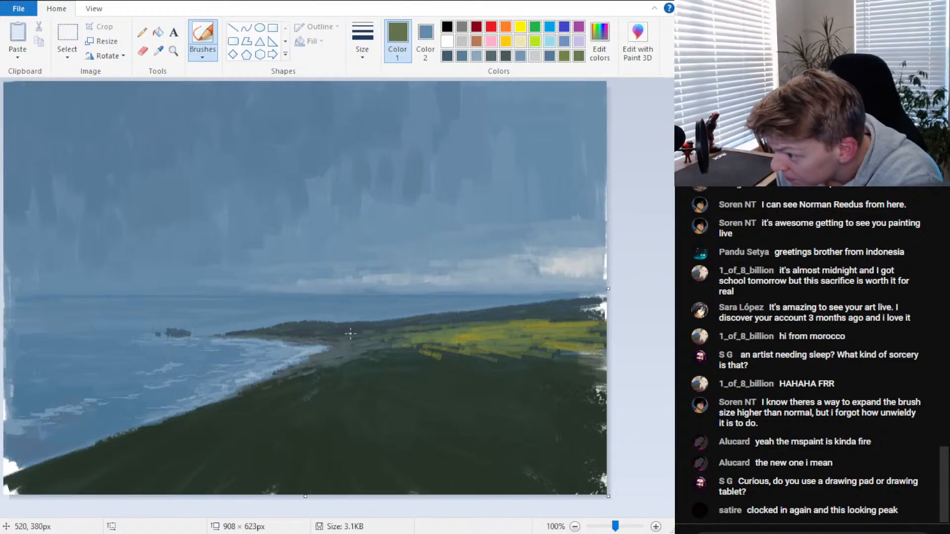
left_click(158, 50)
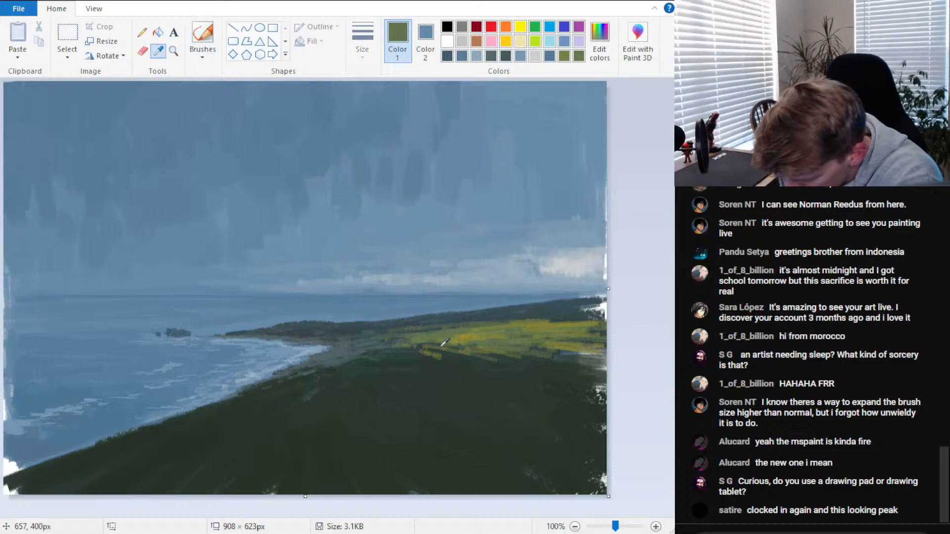
left_click(444, 341)
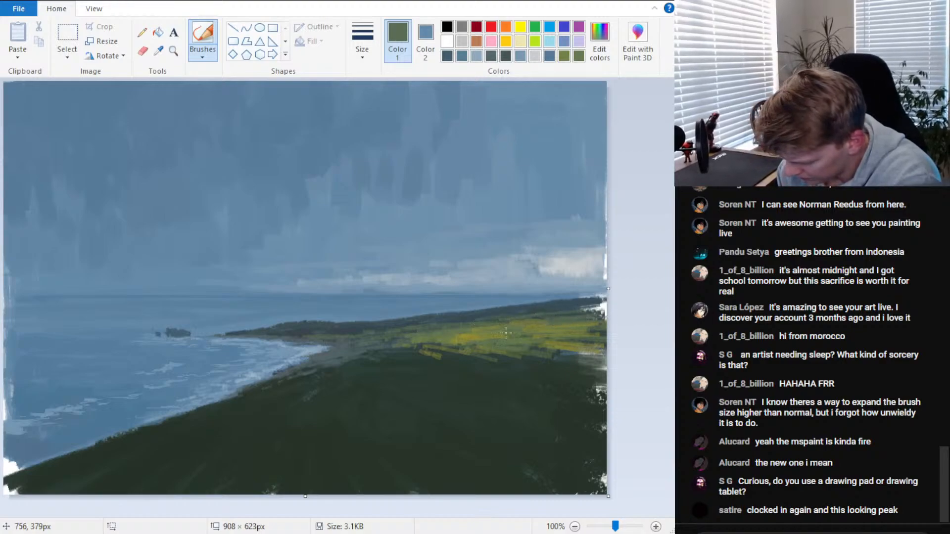
Mix a lighter grey-green (RGB 132, 155, 108) and brush thin highlight strokes across the field
left_click(579, 56)
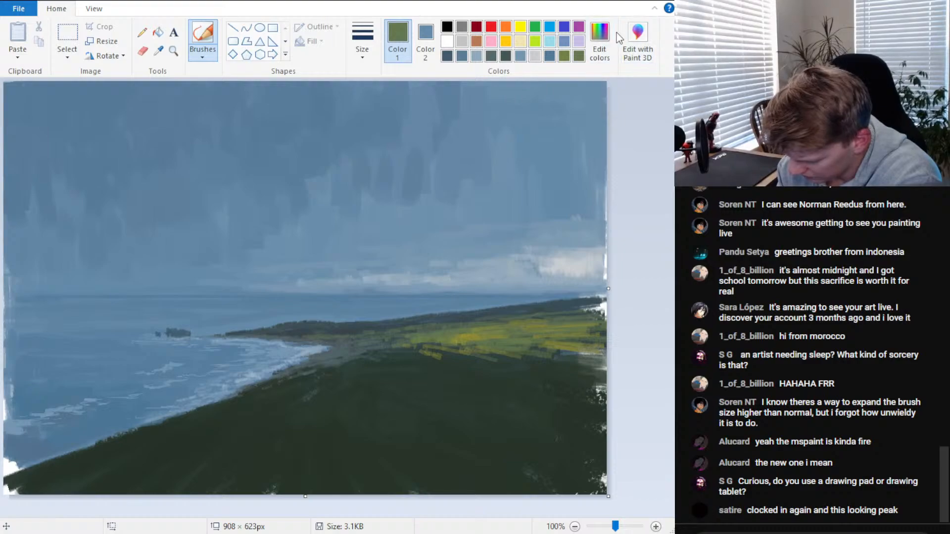
left_click(370, 276)
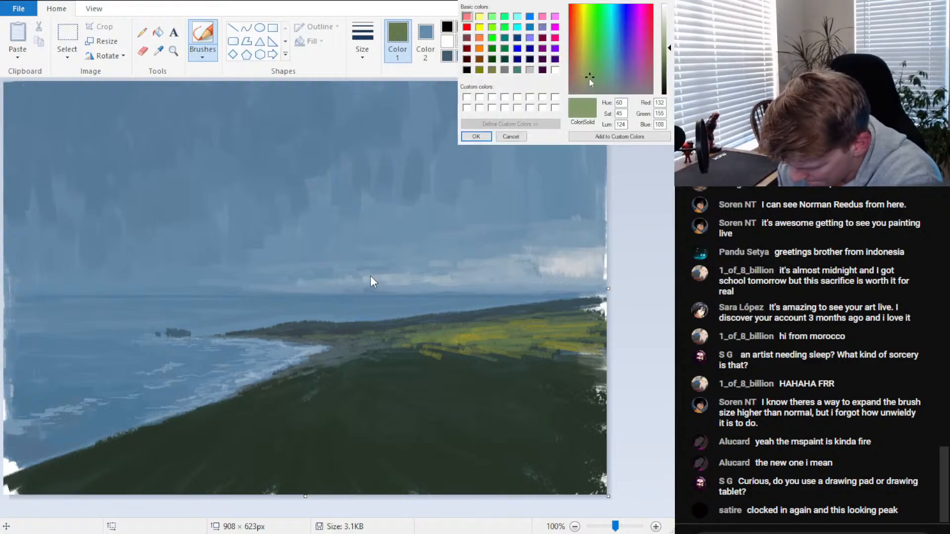
left_click(230, 354)
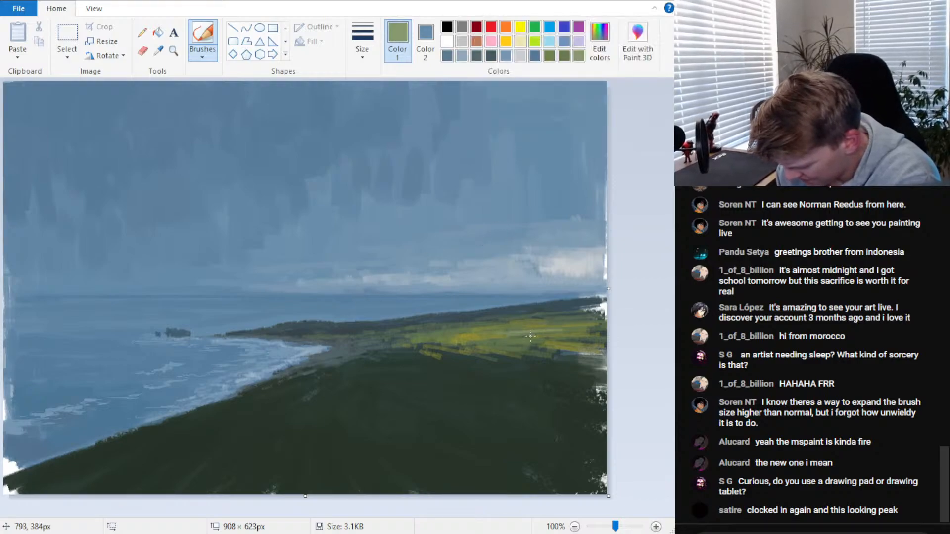
left_click_drag(532, 332, 564, 333)
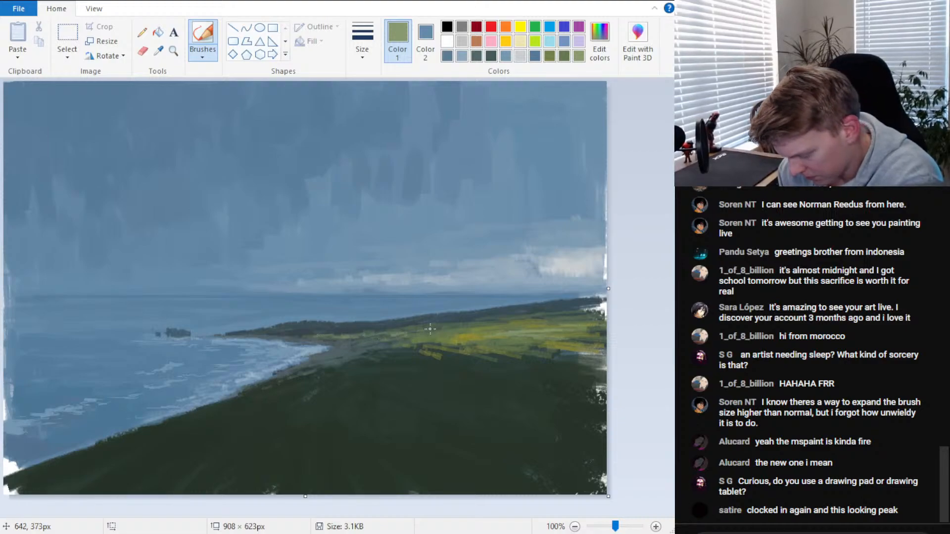
Sample olive green from the field, brush it along the field's lower edge to the right, and add finer strokes there with a different brush size
scroll(439, 277, "down", 2)
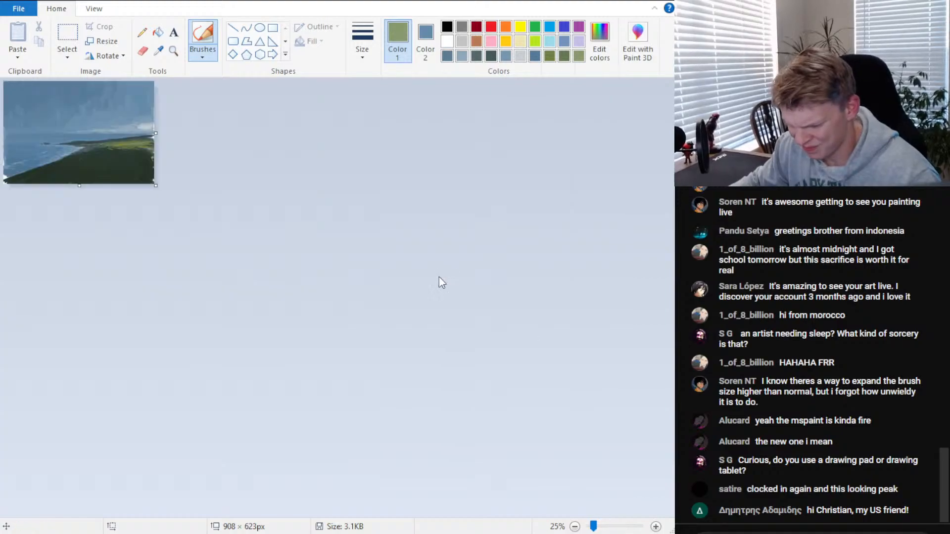
scroll(441, 280, "up", 1)
scroll(440, 281, "up", 1)
scroll(439, 278, "down", 2)
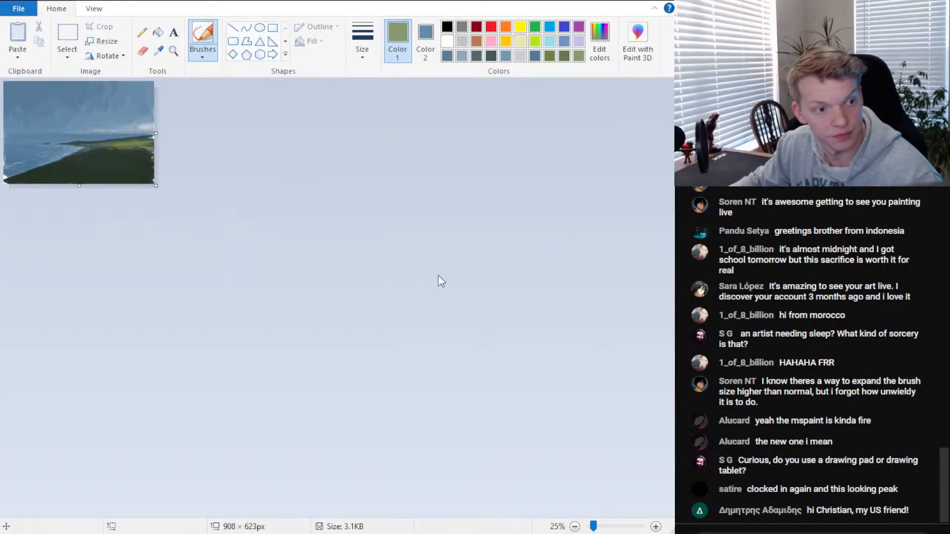
scroll(438, 277, "up", 2)
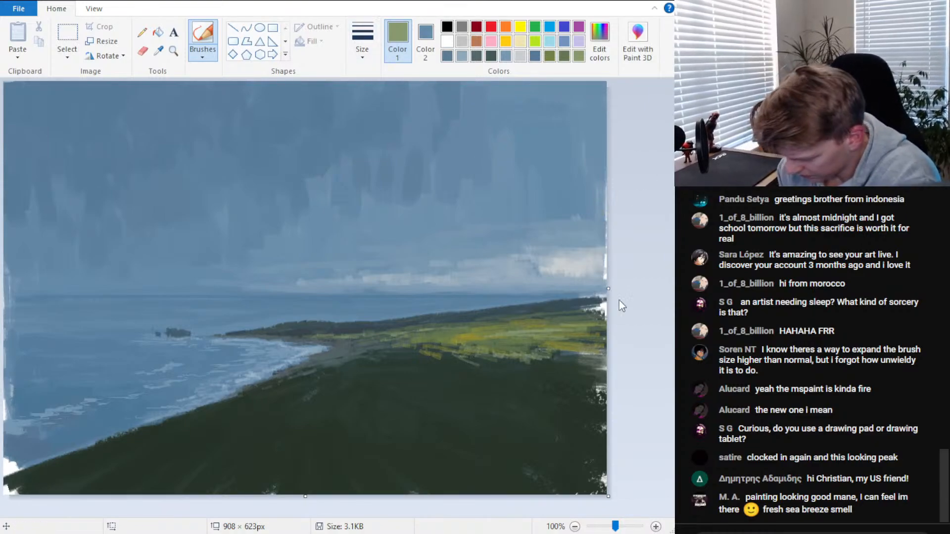
left_click(158, 51)
left_click(426, 353)
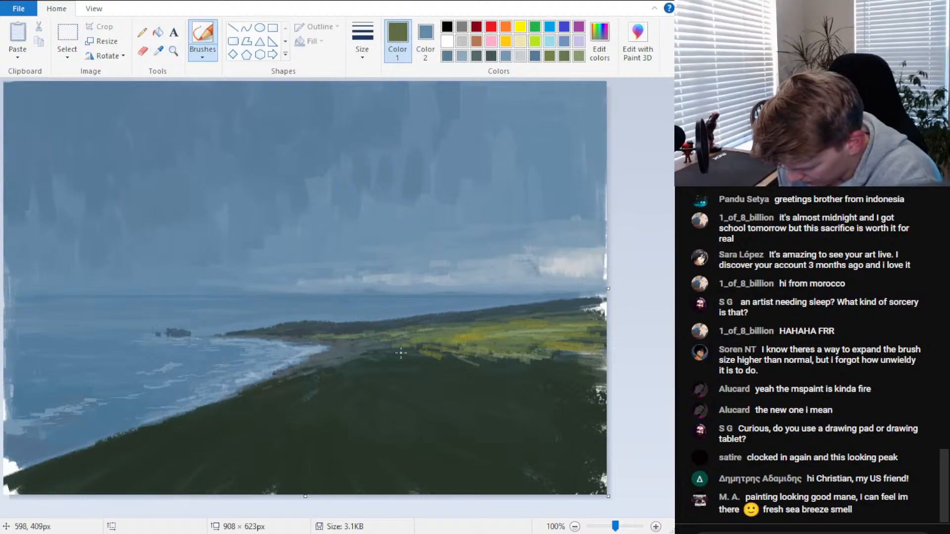
mouse_move(491, 358)
left_mouse_down()
mouse_move(592, 368)
mouse_move(601, 339)
left_mouse_up()
left_click(367, 44)
left_click(413, 129)
left_click_drag(538, 362, 559, 367)
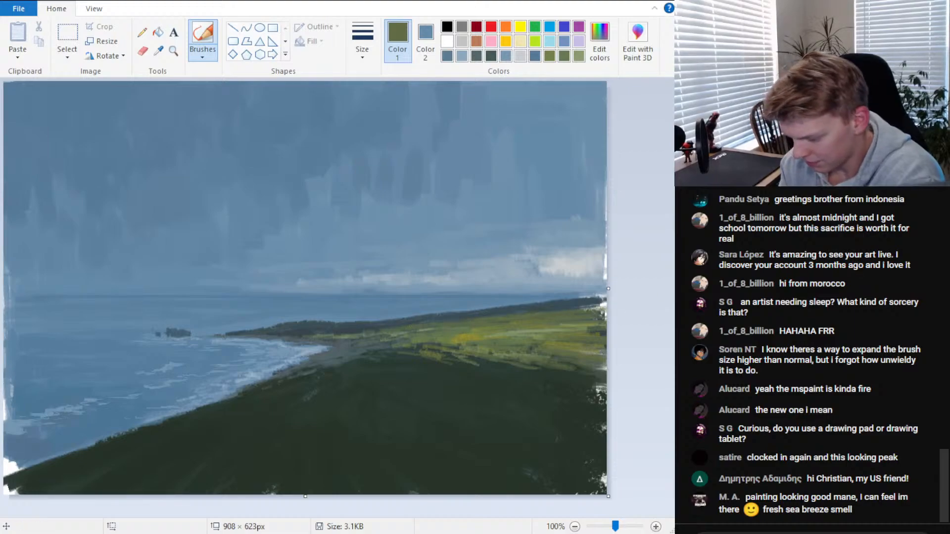
Sample a muted green and a dark grey-green from the land and refine the distant ridge out to the right edge
left_click(164, 52)
left_click(424, 326)
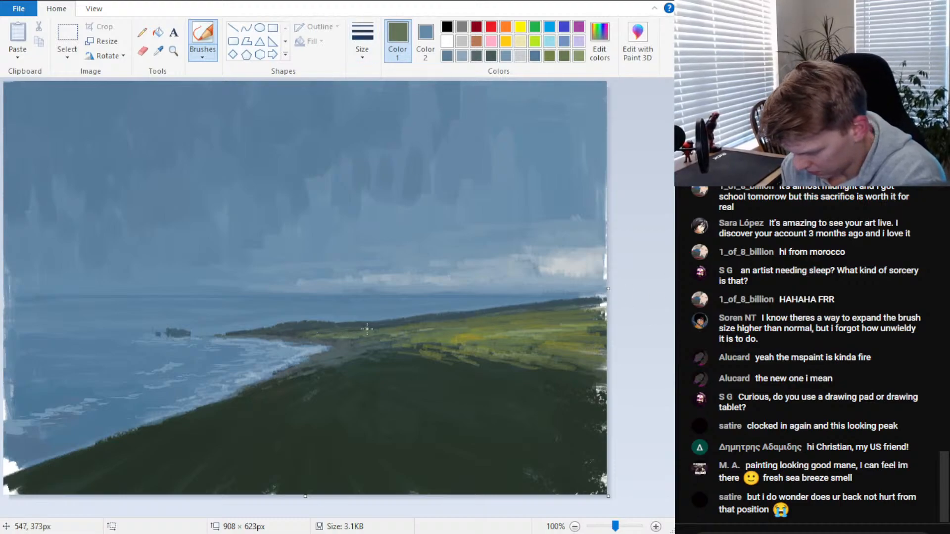
left_click(159, 51)
left_click(332, 333)
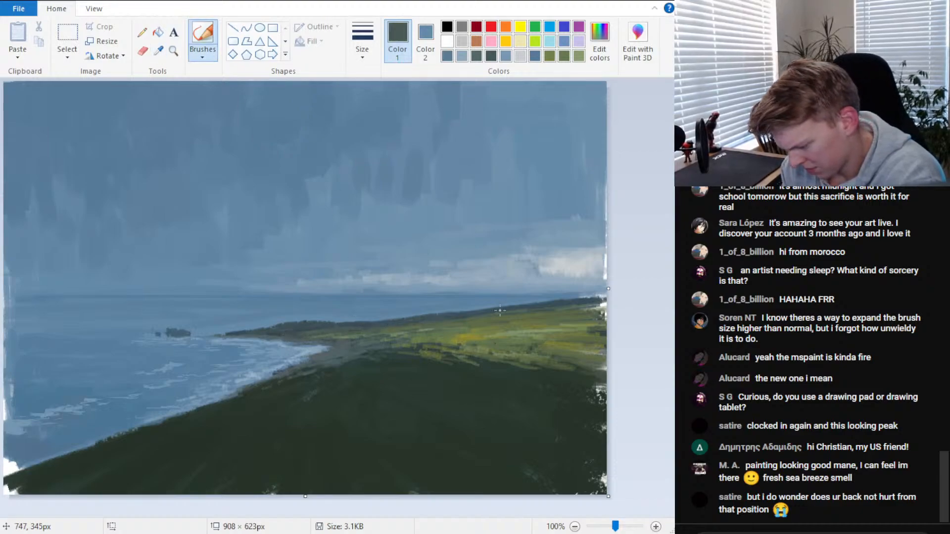
left_click_drag(567, 308, 606, 305)
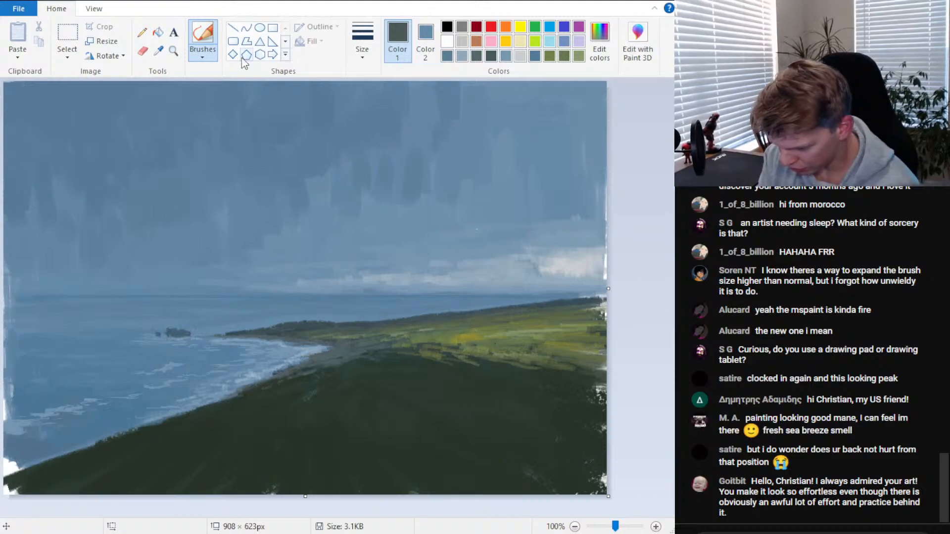
Sample the dark foreground green and brush it along the shadow edge below the bright field
left_click(158, 50)
left_click(428, 357)
mouse_move(430, 360)
left_mouse_down()
mouse_move(483, 367)
mouse_move(471, 356)
mouse_move(554, 365)
left_mouse_up()
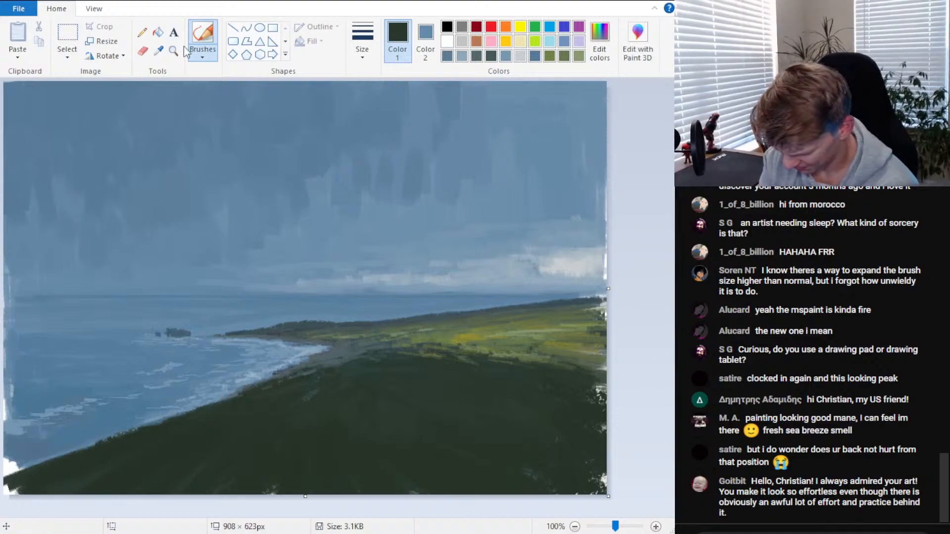
Sample the water blue, darken it to RGB 57, 88, 113, and brush dark shadow strokes across the lower-left water
left_click(158, 50)
left_click(133, 411)
left_click(600, 40)
left_click(665, 66)
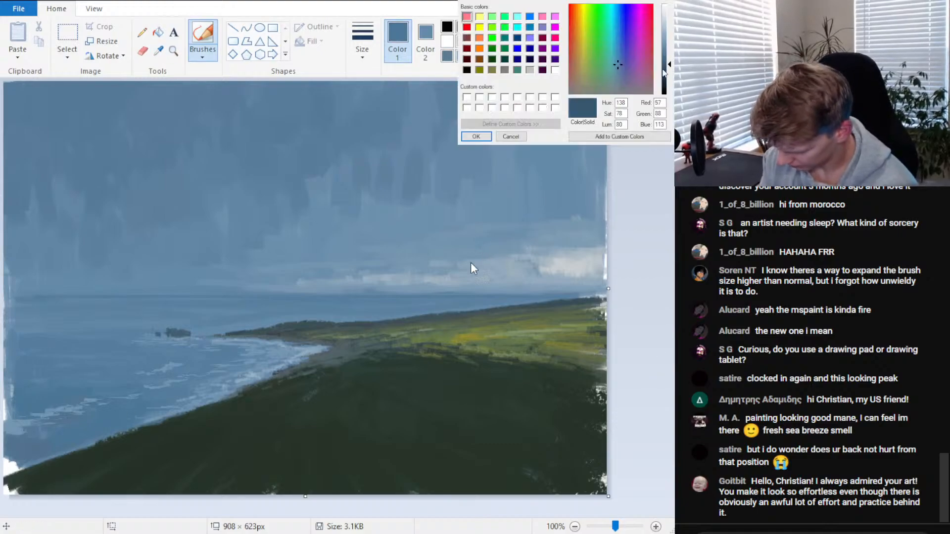
left_click(476, 137)
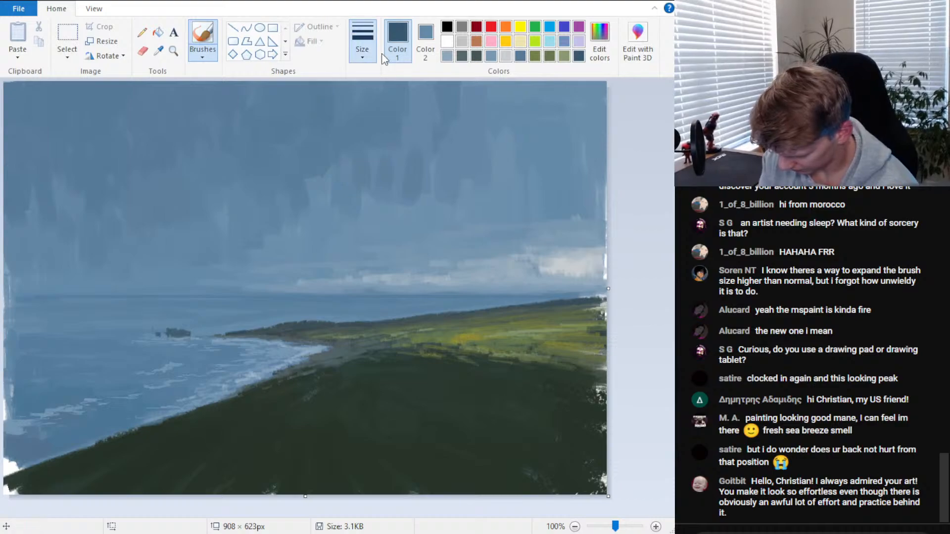
mouse_move(38, 440)
left_mouse_down()
mouse_move(107, 422)
mouse_move(52, 422)
mouse_move(62, 439)
mouse_move(94, 413)
mouse_move(63, 389)
mouse_move(105, 400)
mouse_move(127, 418)
mouse_move(142, 402)
mouse_move(115, 388)
mouse_move(163, 399)
mouse_move(182, 387)
mouse_move(154, 411)
mouse_move(212, 396)
left_mouse_up()
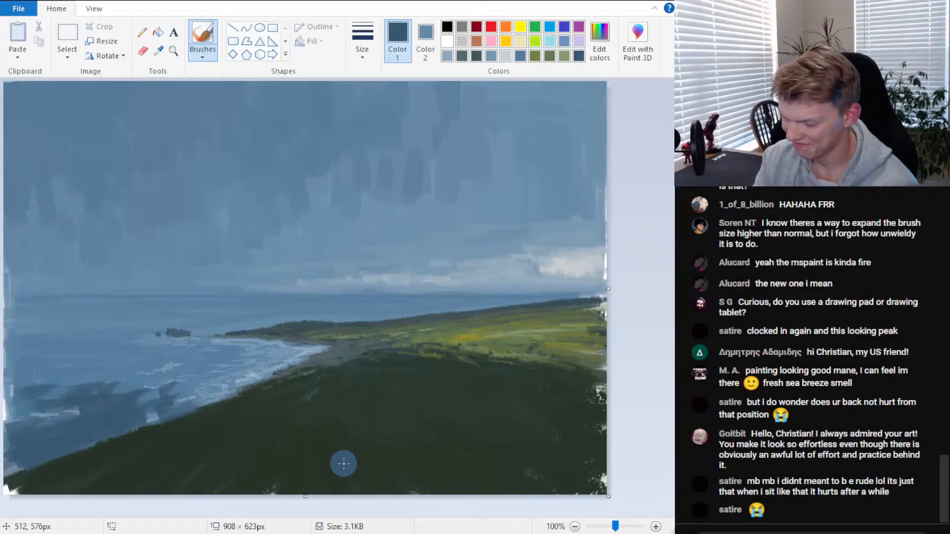
Darken the water blue to RGB 53, 81, 104 and brush shadow strokes across the lower-left water down to the shoreline
left_click(600, 44)
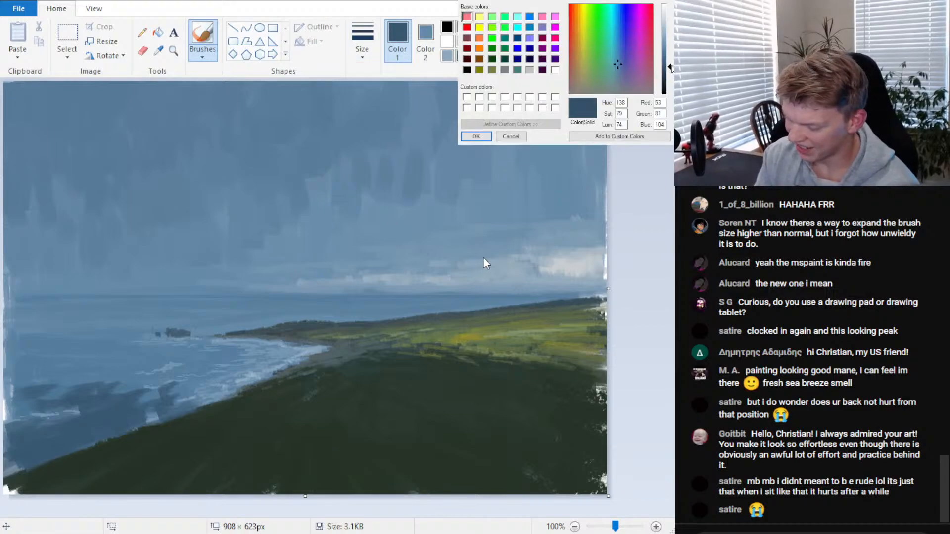
left_click(476, 137)
mouse_move(169, 394)
left_mouse_down()
mouse_move(157, 410)
mouse_move(184, 407)
mouse_move(145, 418)
left_mouse_up()
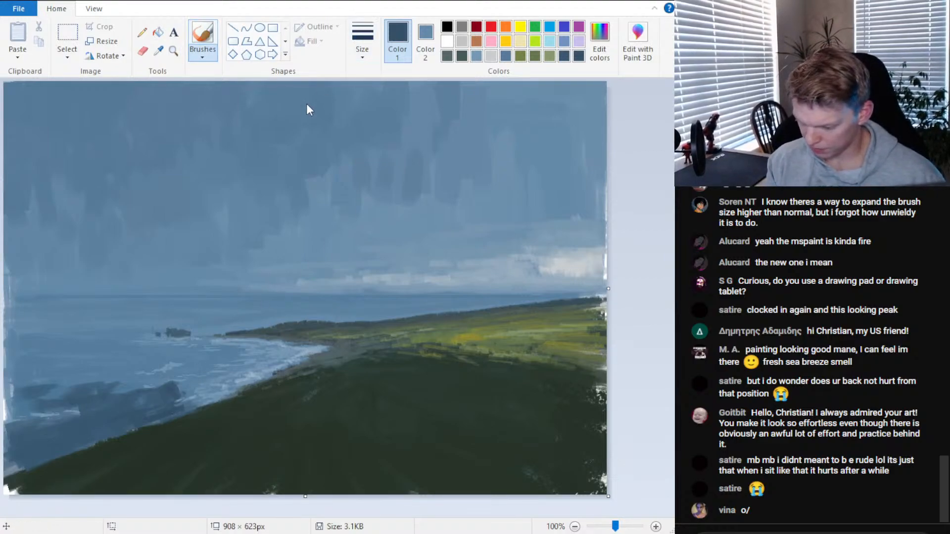
left_click_drag(54, 411, 11, 416)
left_click_drag(50, 452, 15, 470)
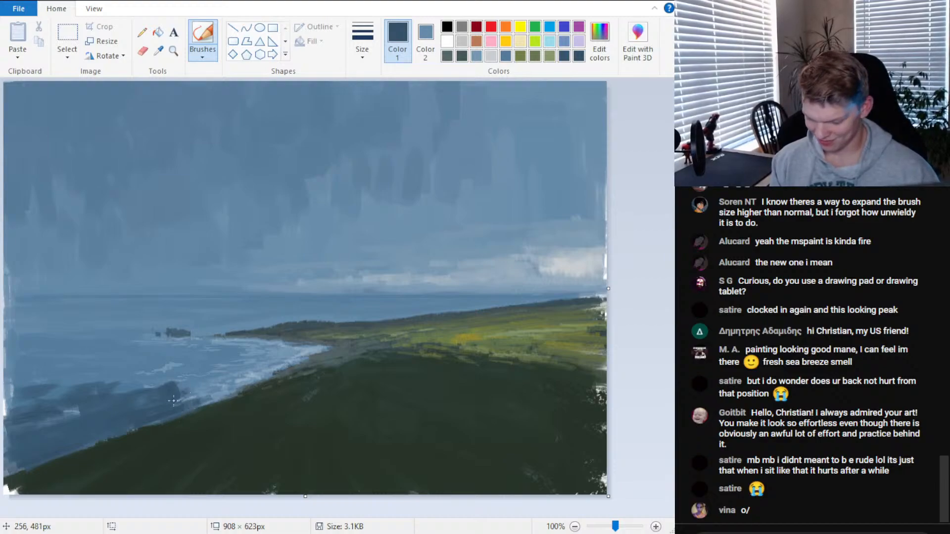
mouse_move(75, 389)
left_mouse_down()
mouse_move(32, 390)
mouse_move(147, 378)
left_mouse_up()
Sample mid and dark blues from the water and blend the shadow patch's upper edge out to the canvas's left edge
left_click(160, 52)
left_click(143, 377)
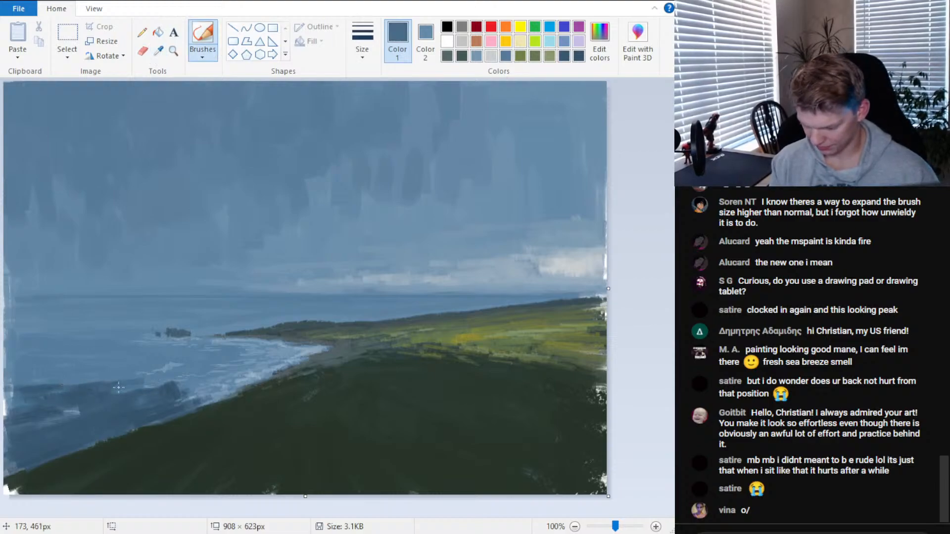
mouse_move(130, 382)
left_mouse_down()
mouse_move(211, 393)
mouse_move(223, 378)
mouse_move(166, 376)
left_mouse_up()
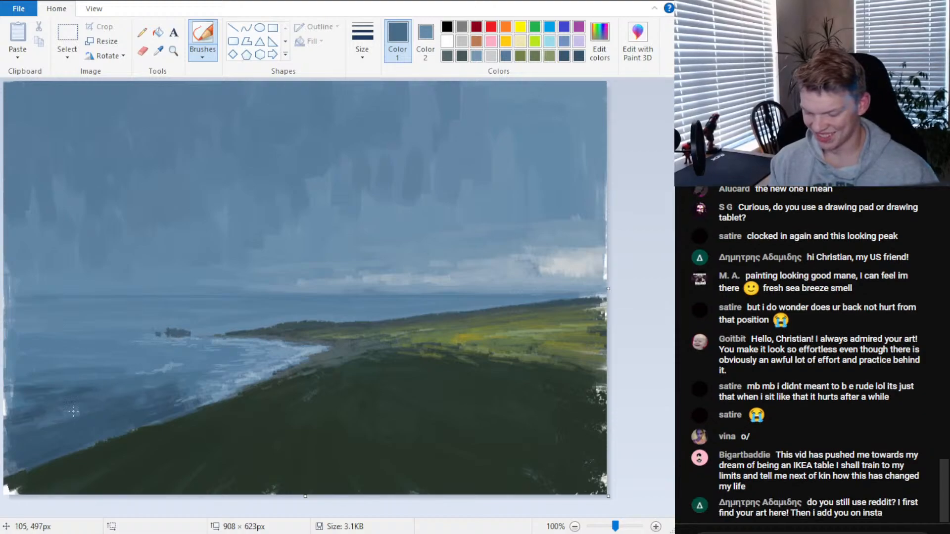
left_click(159, 50)
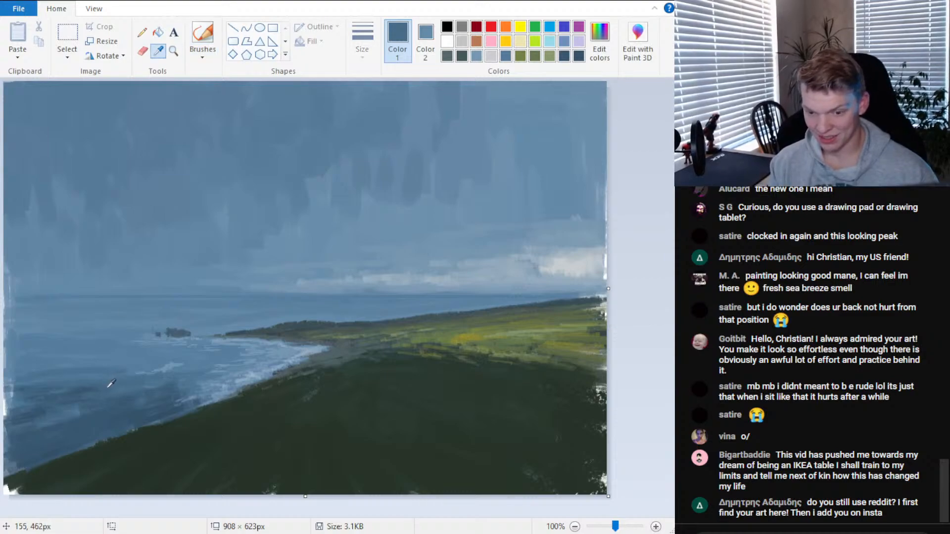
left_click(113, 417)
mouse_move(6, 419)
left_mouse_down()
mouse_move(24, 406)
mouse_move(10, 391)
left_mouse_up()
mouse_move(70, 382)
left_mouse_down()
mouse_move(196, 379)
mouse_move(203, 387)
left_mouse_up()
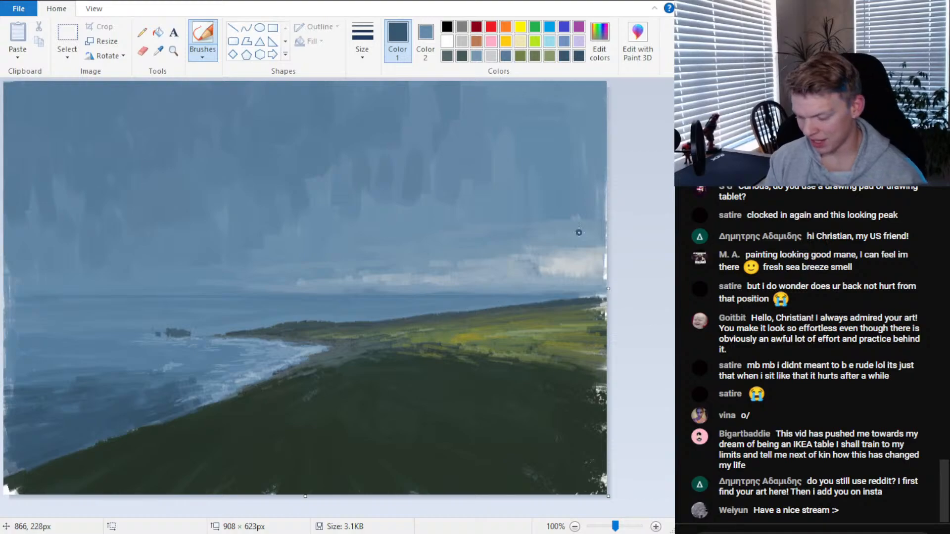
Sample the foreground's dark green, shift it to a darker, cooler tone, and brush it over the lower-left and central land
left_click(158, 50)
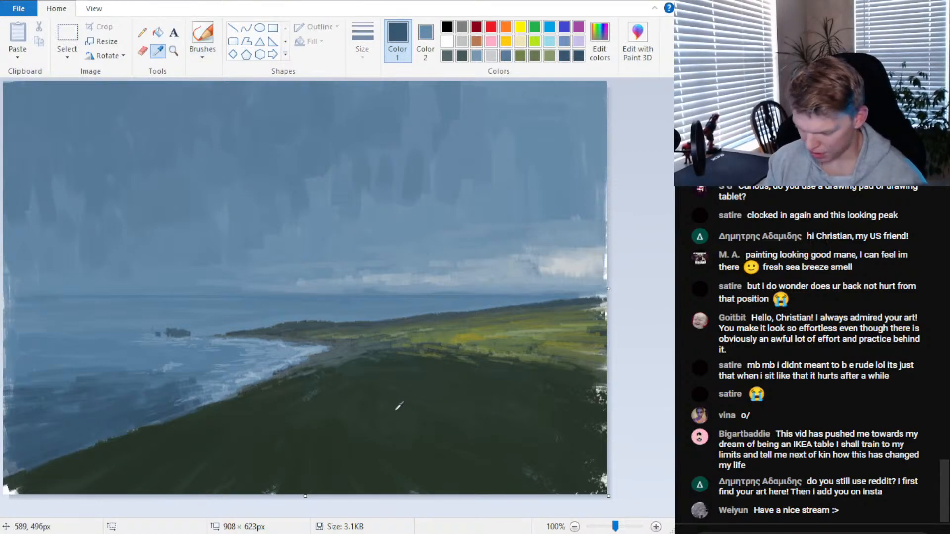
left_click(381, 409)
left_click(597, 45)
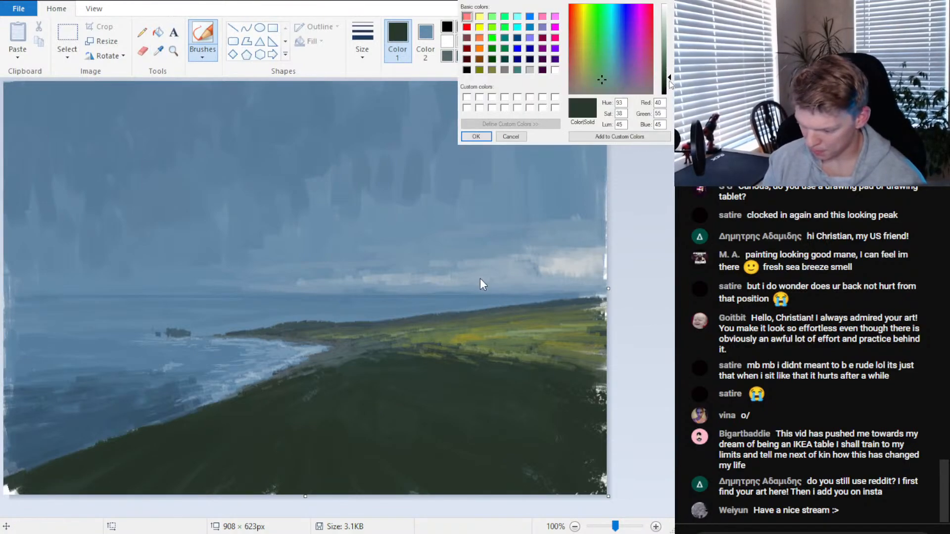
key("Return")
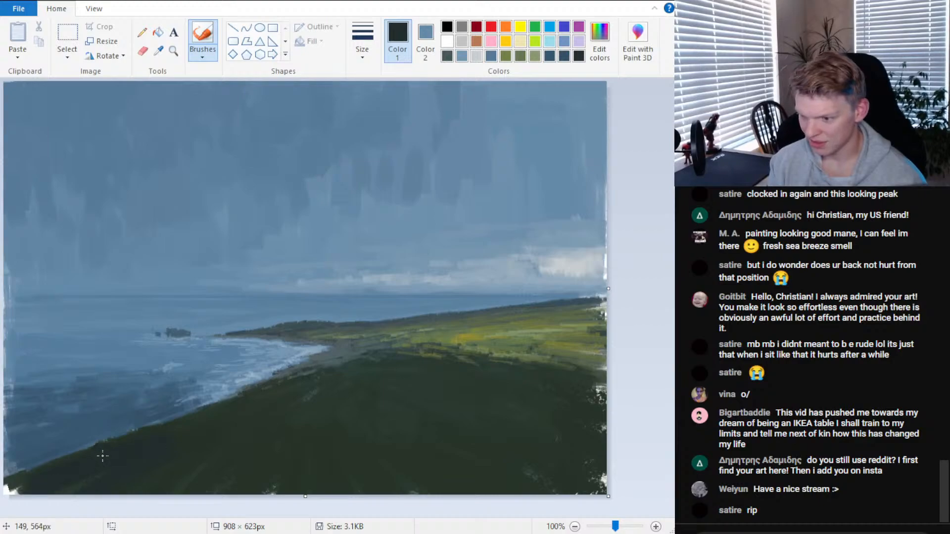
mouse_move(102, 456)
left_mouse_down()
mouse_move(200, 462)
mouse_move(201, 436)
mouse_move(247, 417)
mouse_move(202, 473)
left_mouse_up()
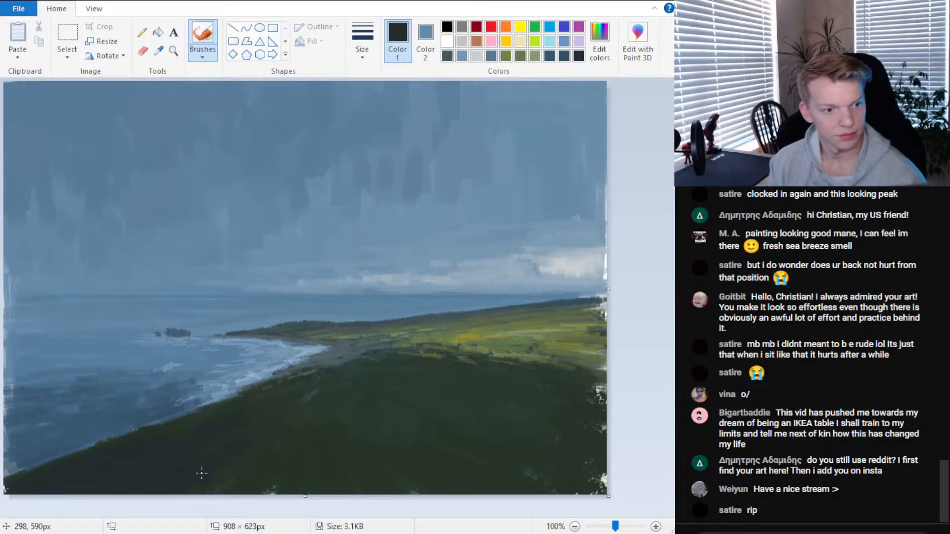
mouse_move(255, 455)
left_mouse_down()
mouse_move(266, 479)
mouse_move(318, 418)
left_mouse_up()
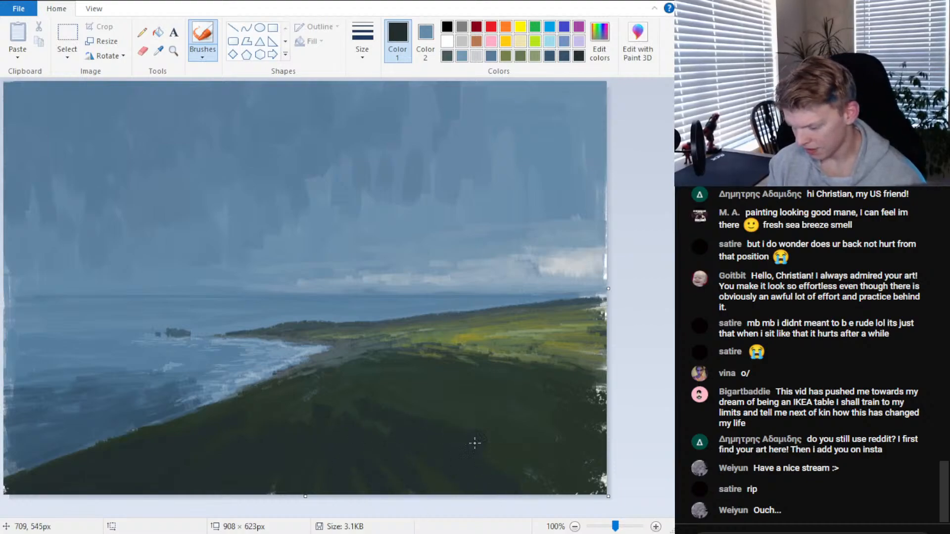
Sample dark greens from the foreground and blend the shadow across the land, filling the bare patches at the lower-right edge
left_click(158, 50)
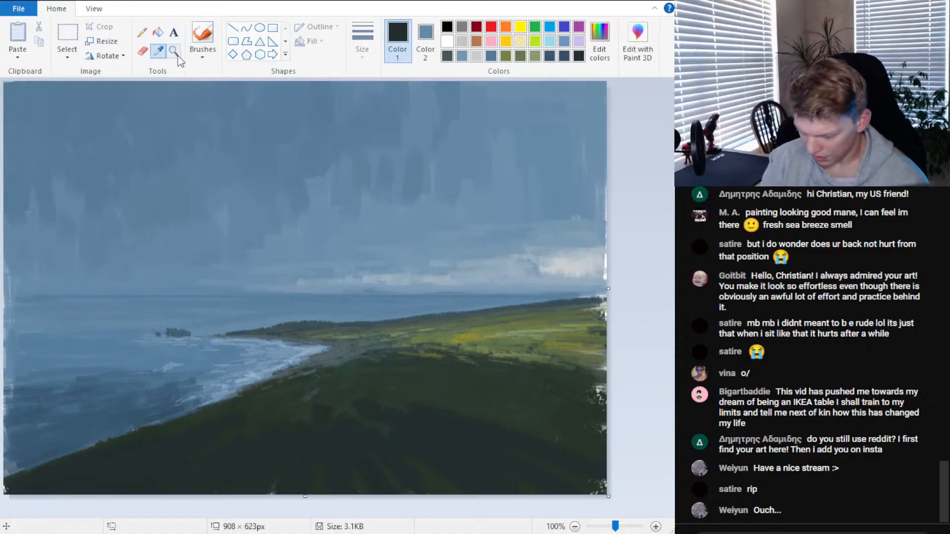
left_click(353, 411)
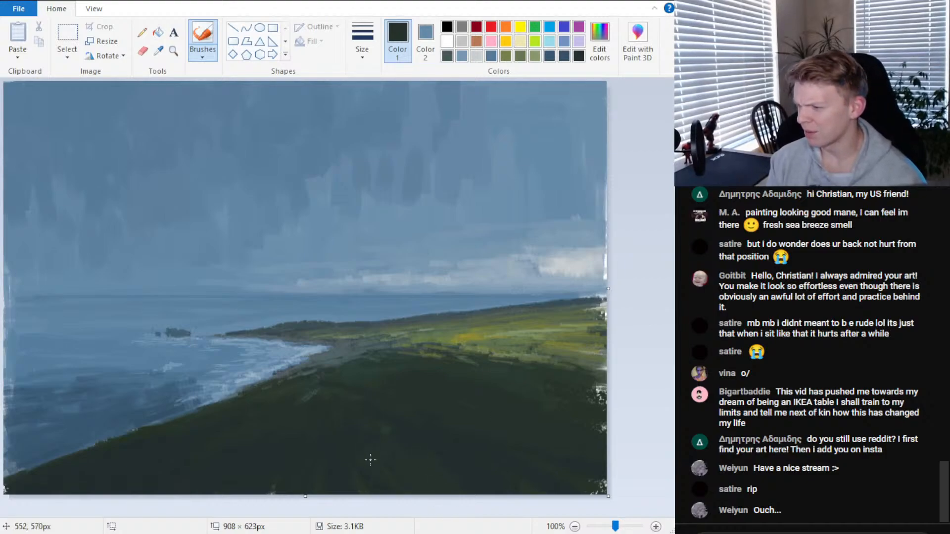
left_click(158, 50)
left_click(345, 444)
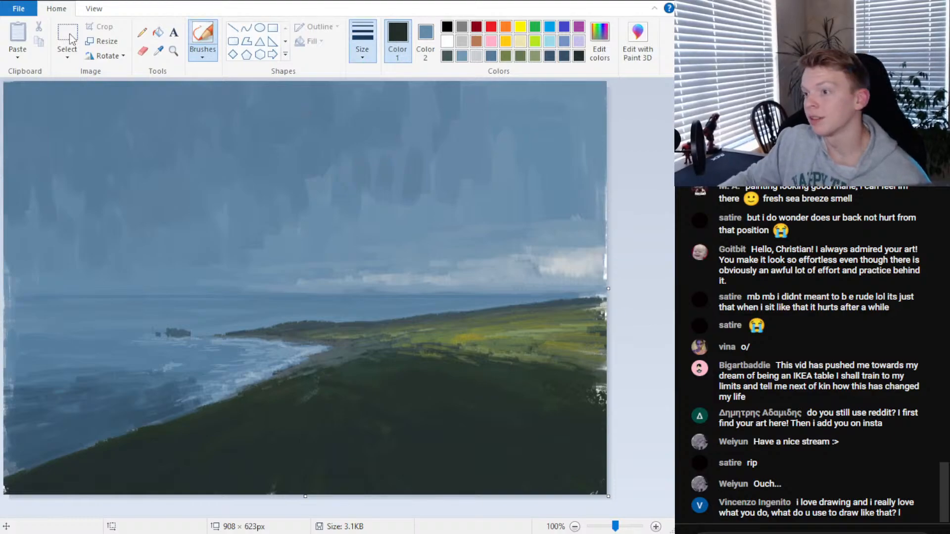
Flip the whole painting horizontally and start sampling a colour near the offshore rocks
left_click(144, 132)
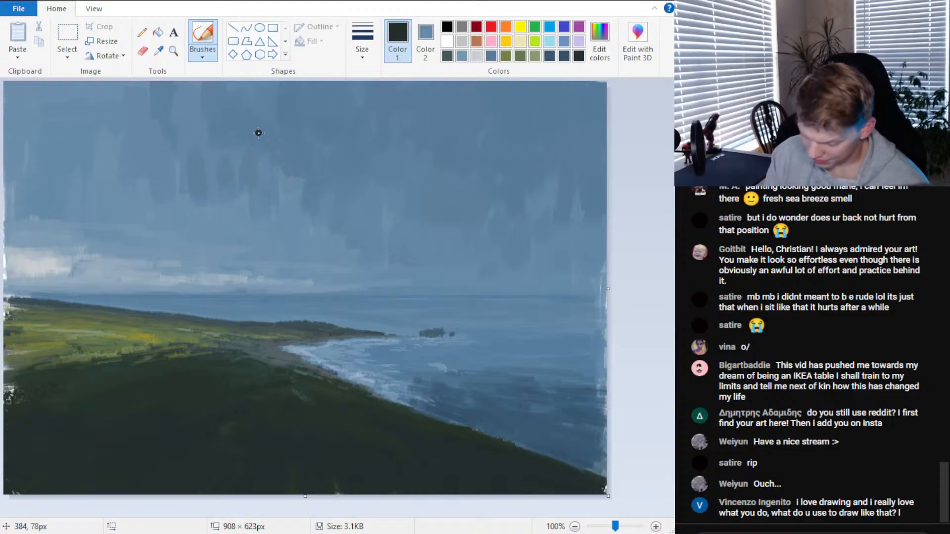
left_click(159, 51)
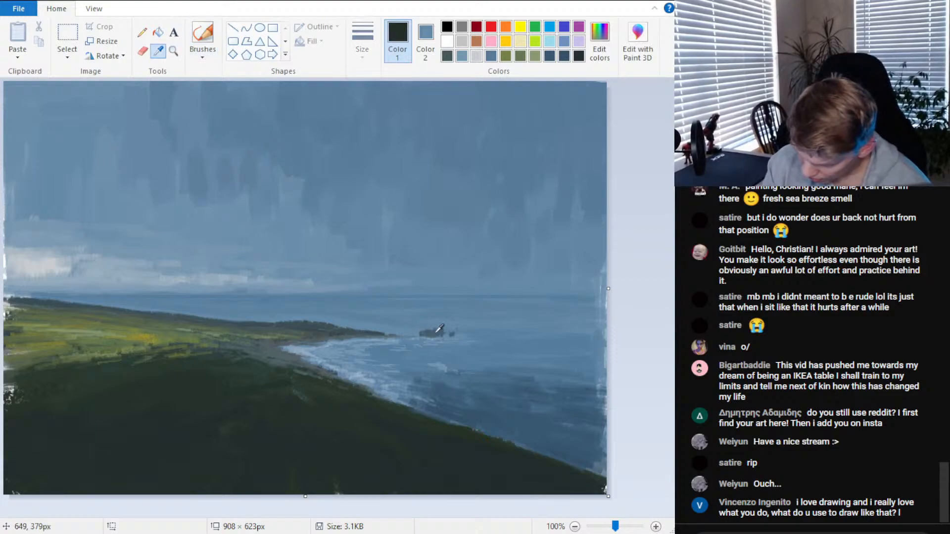
Refine the small rocks off the headland and darken the headland's ridge with colours sampled from the painting
left_click(437, 331)
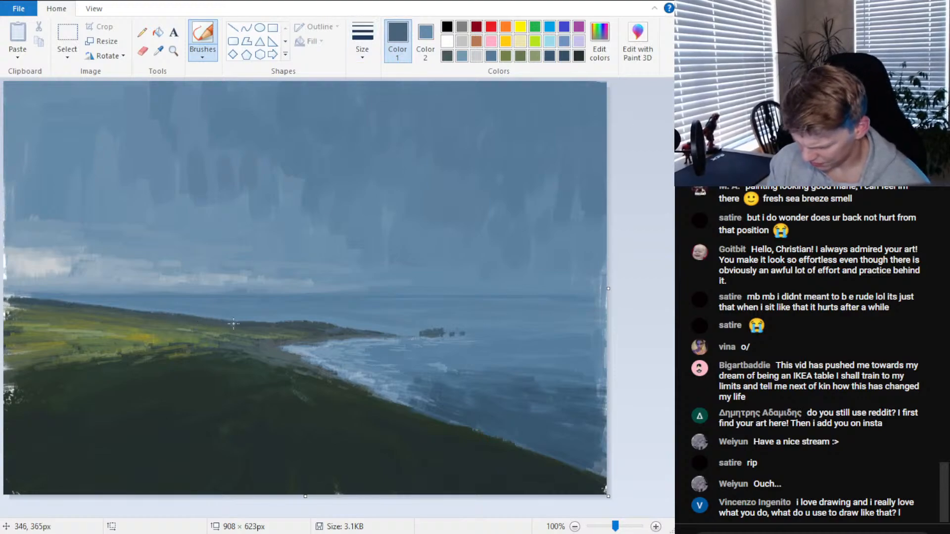
left_click(158, 50)
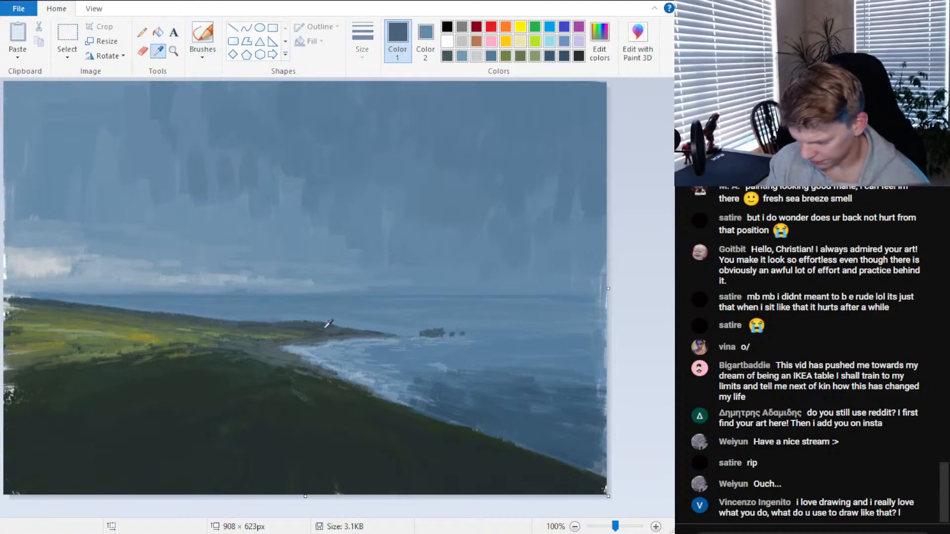
left_click(328, 324)
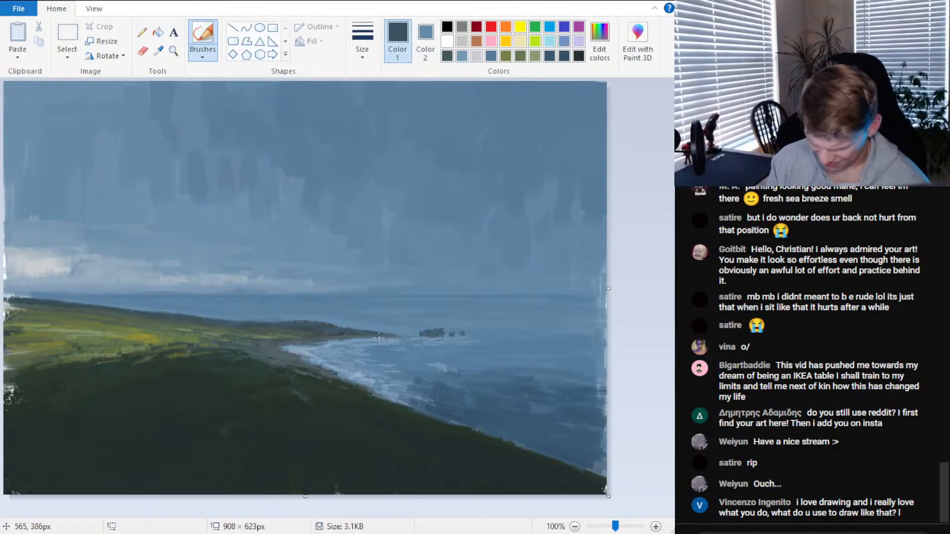
Mix a muted slate blue and paint a thin strip of distant land on the horizon above the green hillside
left_click(599, 42)
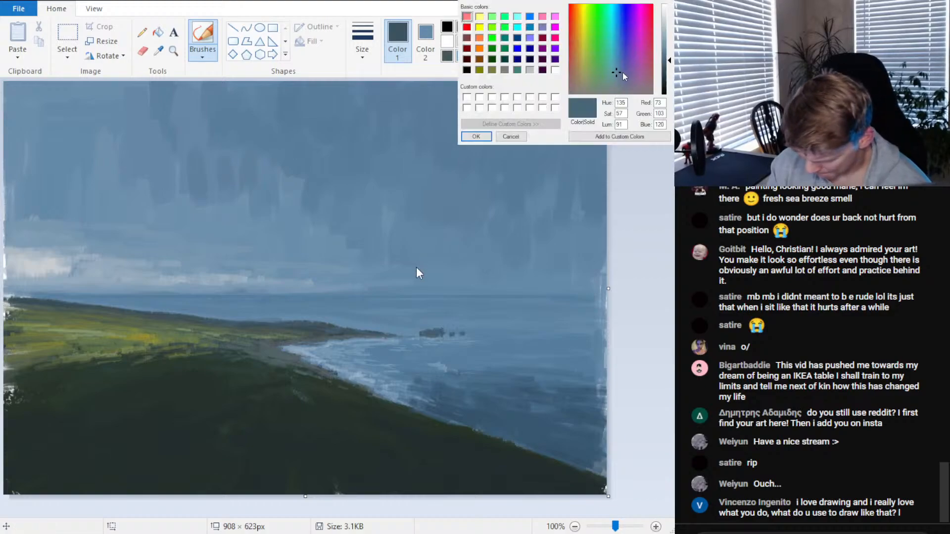
left_click(618, 71)
left_click(660, 57)
left_click(476, 136)
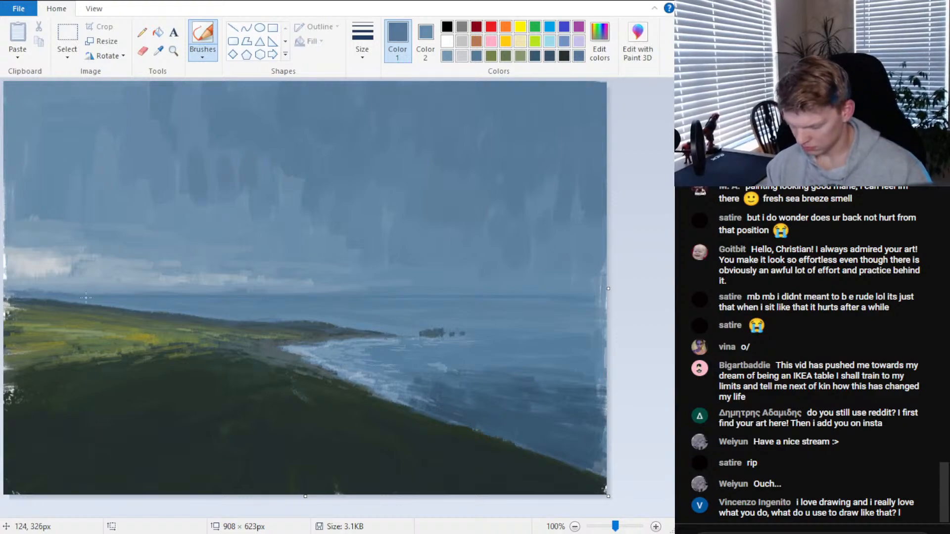
left_click(601, 52)
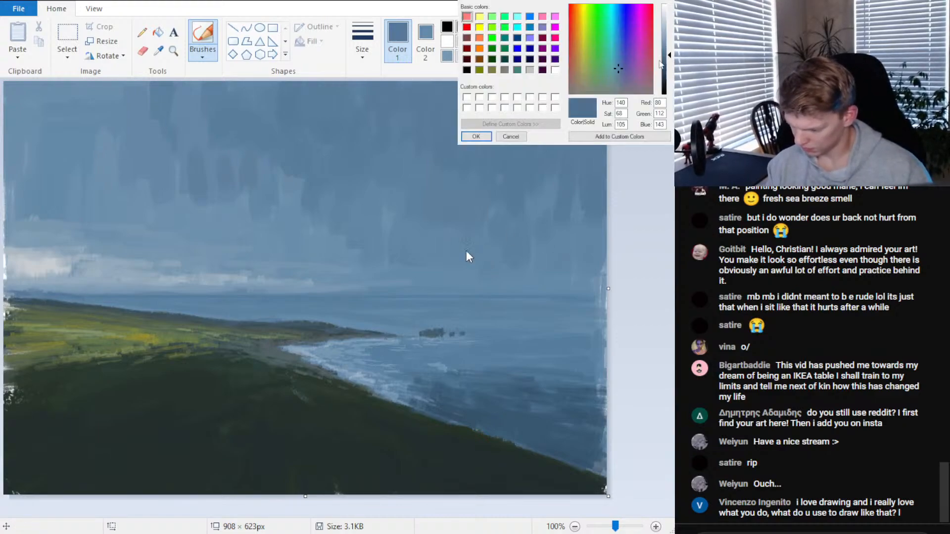
left_click(480, 136)
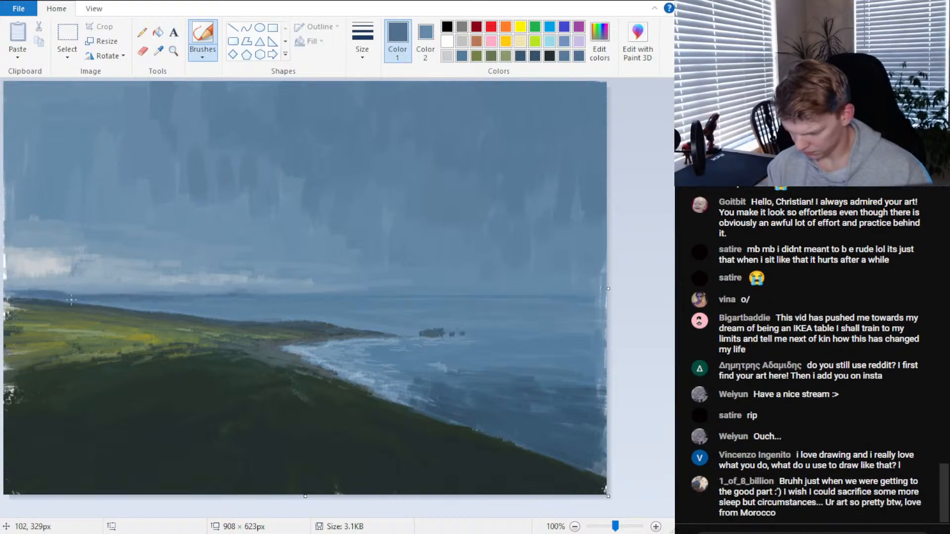
Darken the far hillside's ridge with a sampled dark tone and extend the distant coastline along the horizon with its sampled blue
left_click(159, 50)
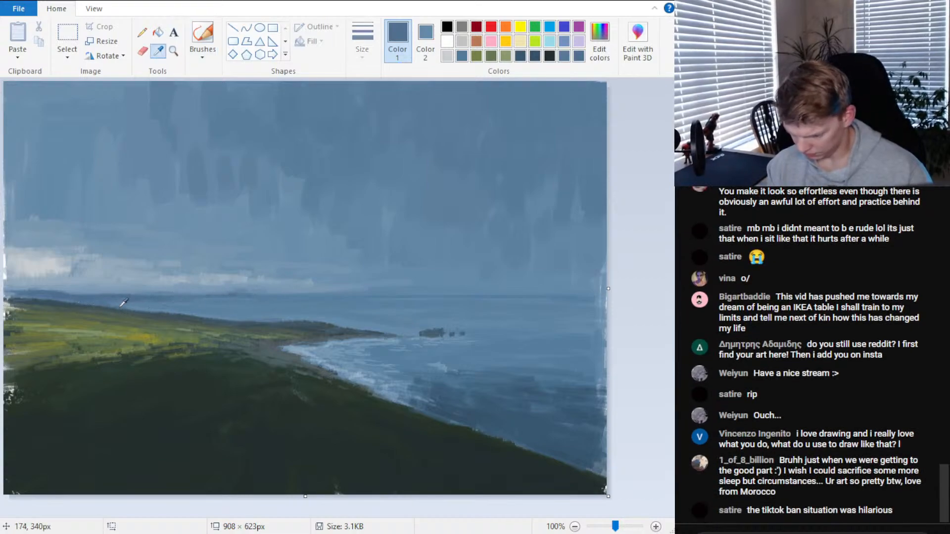
left_click(20, 302)
left_click_drag(13, 296, 103, 305)
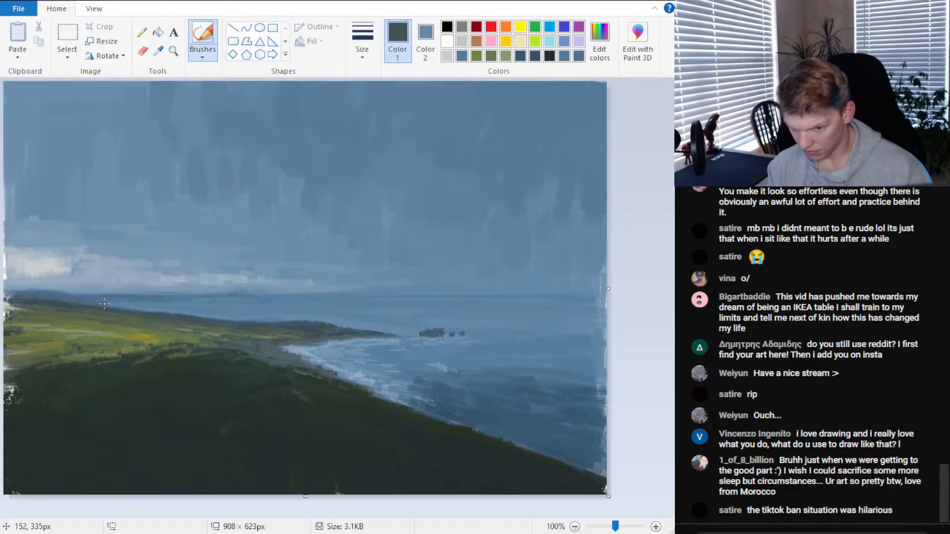
left_click(158, 50)
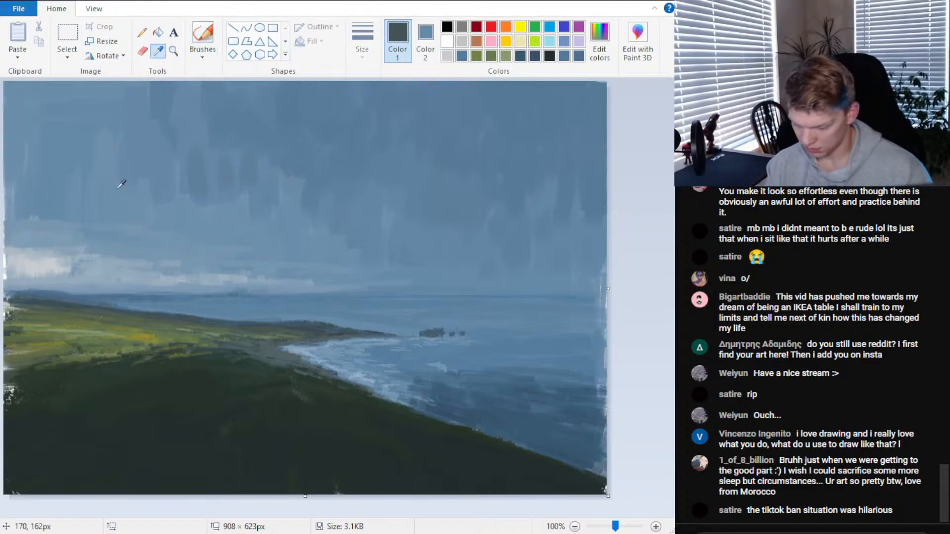
left_click(57, 297)
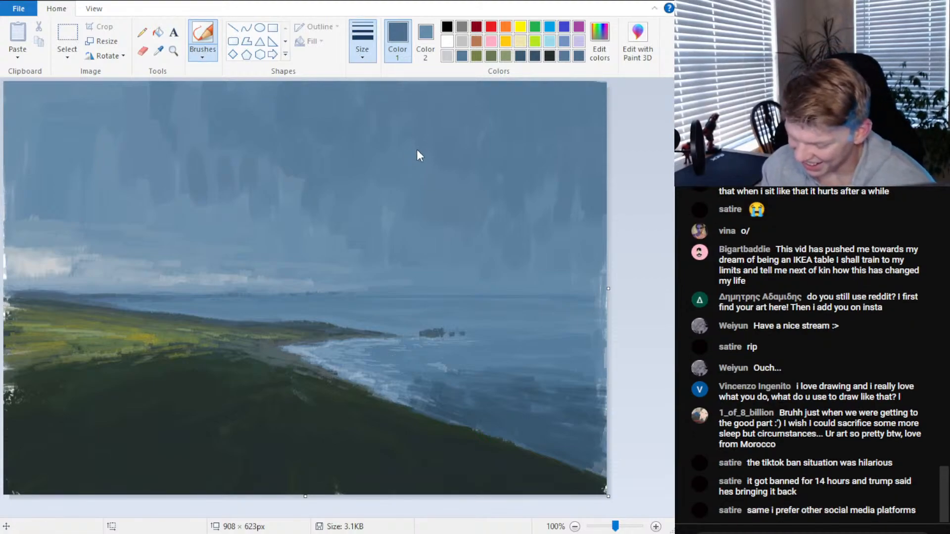
Brighten the low cloud band with sampled pale greys and extend it along the horizon with a softer sampled blue
left_click(158, 50)
left_click(25, 264)
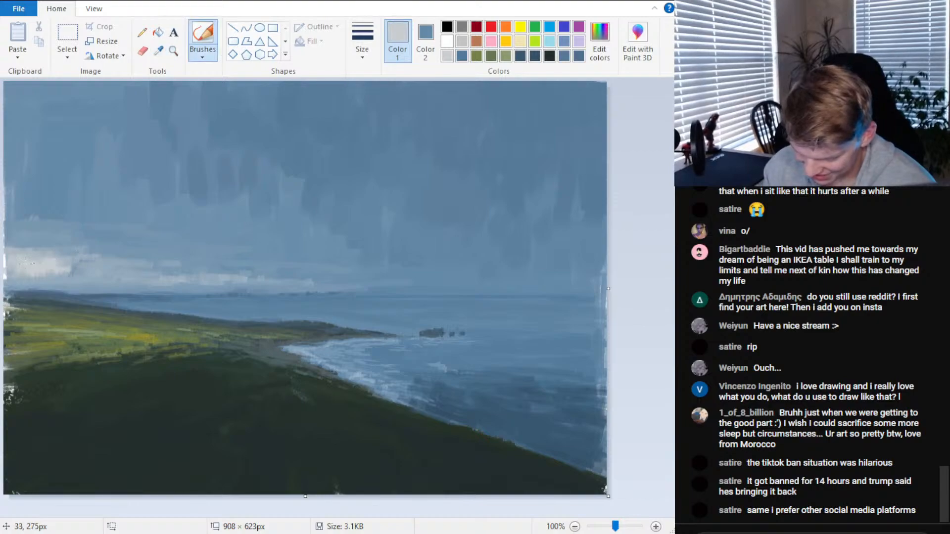
mouse_move(26, 265)
left_mouse_down()
mouse_move(5, 257)
mouse_move(50, 273)
mouse_move(263, 277)
left_mouse_up()
left_click(159, 51)
left_click(157, 272)
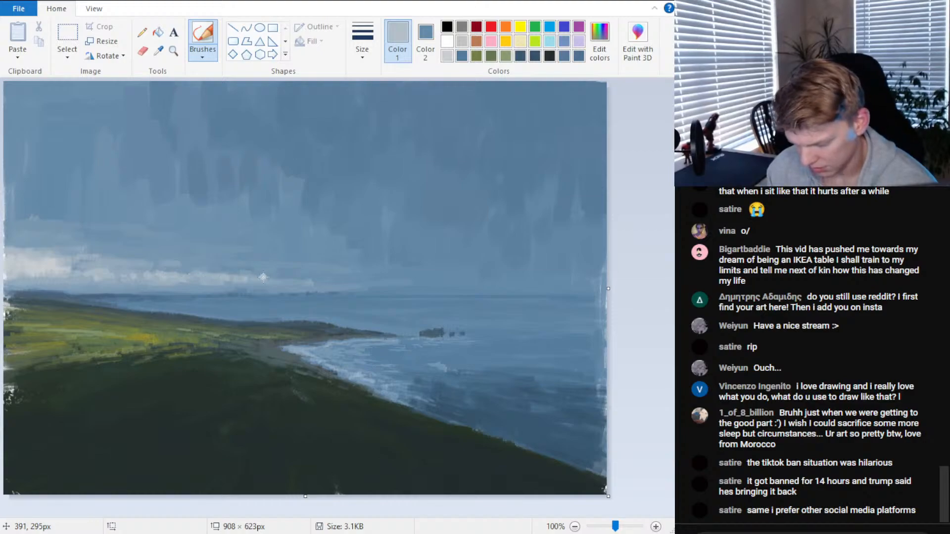
left_click(159, 51)
left_click(292, 264)
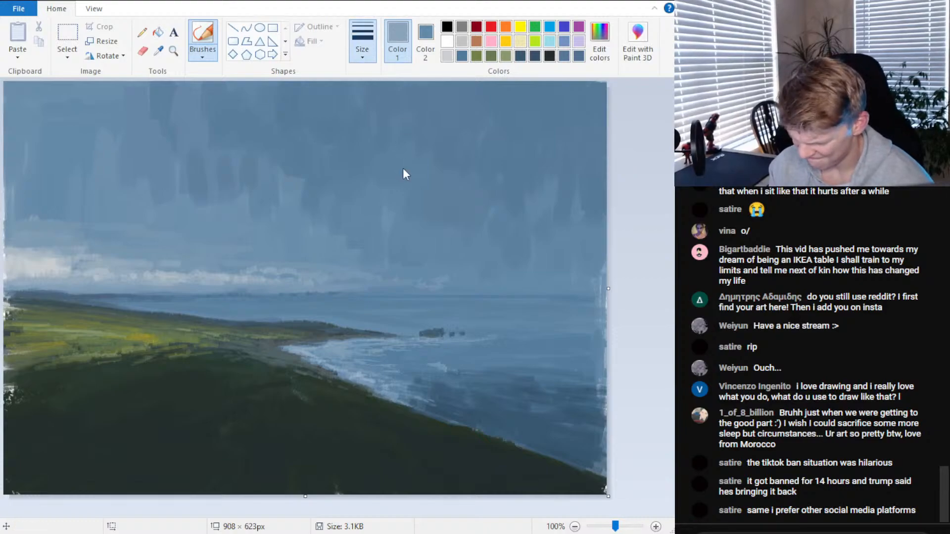
Paint darker strokes across the sea near the shore and further out, using sampled deep blues and an adjusted brush and size
left_click(158, 50)
left_click(569, 425)
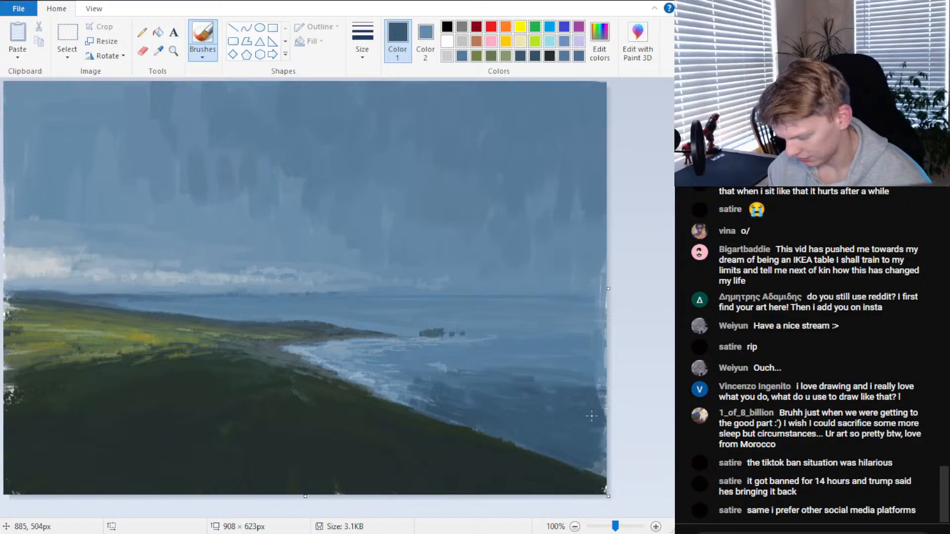
left_click(158, 51)
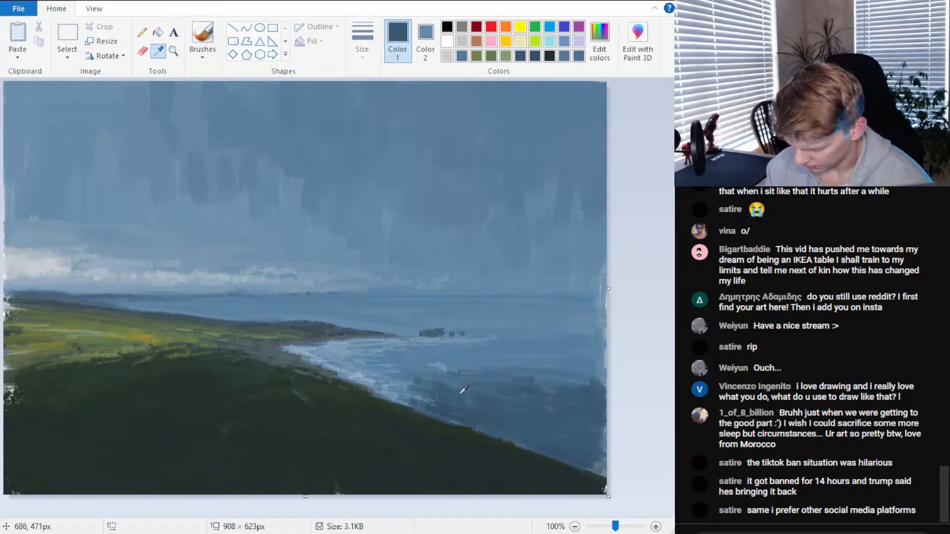
left_click(464, 389)
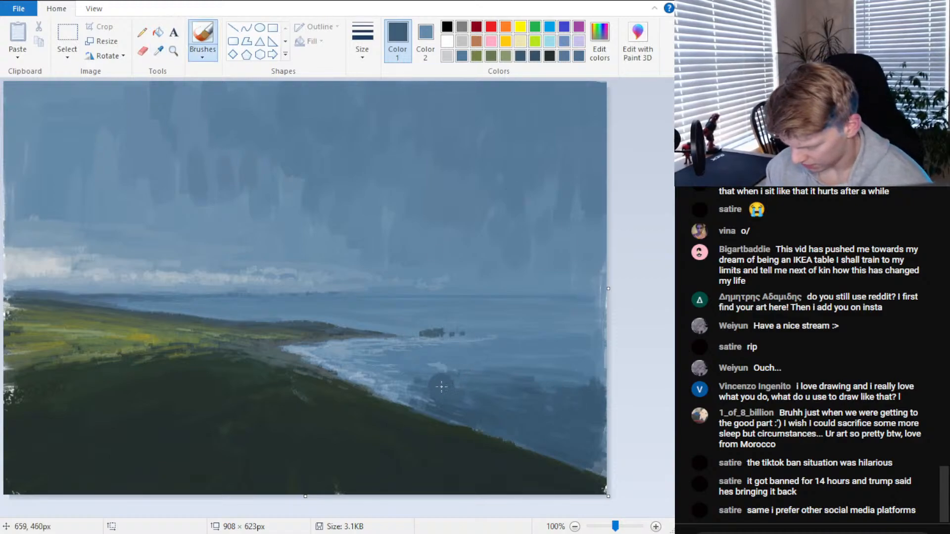
left_click(367, 45)
left_click(195, 54)
left_click(297, 117)
left_click(360, 45)
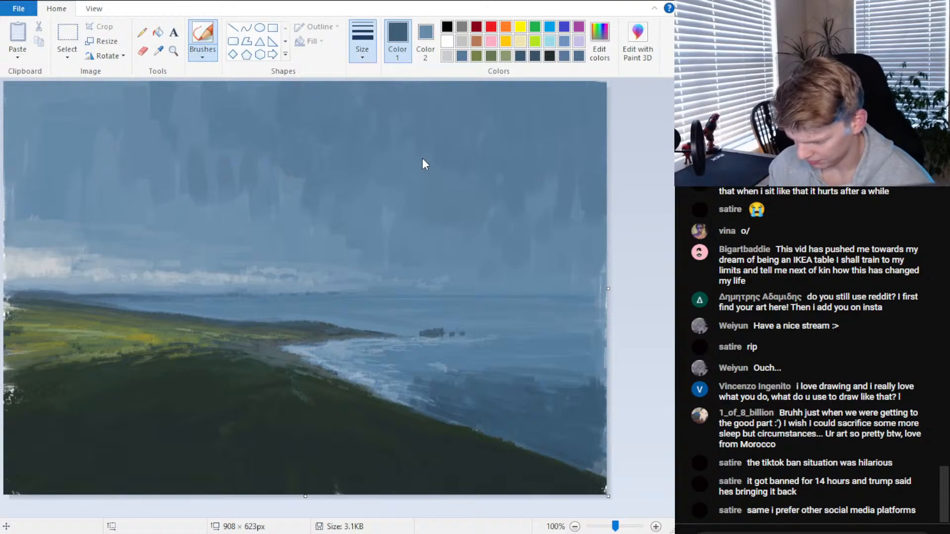
left_click(422, 159)
left_click_drag(395, 387, 424, 380)
mouse_move(577, 380)
left_mouse_down()
mouse_move(544, 382)
mouse_move(532, 358)
mouse_move(593, 363)
left_mouse_up()
Blend sampled mid-blues over the open water beyond the rocks and up towards the horizon
left_click(159, 51)
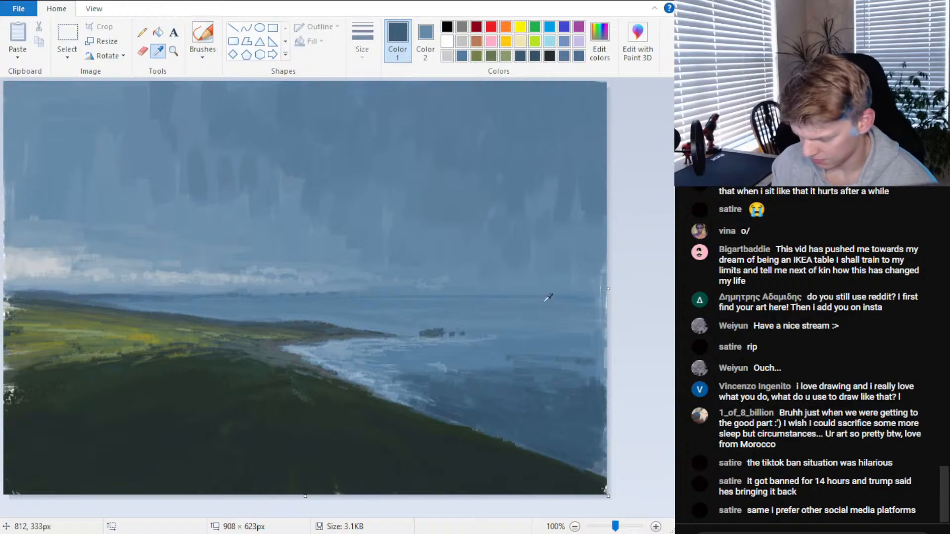
left_click(550, 365)
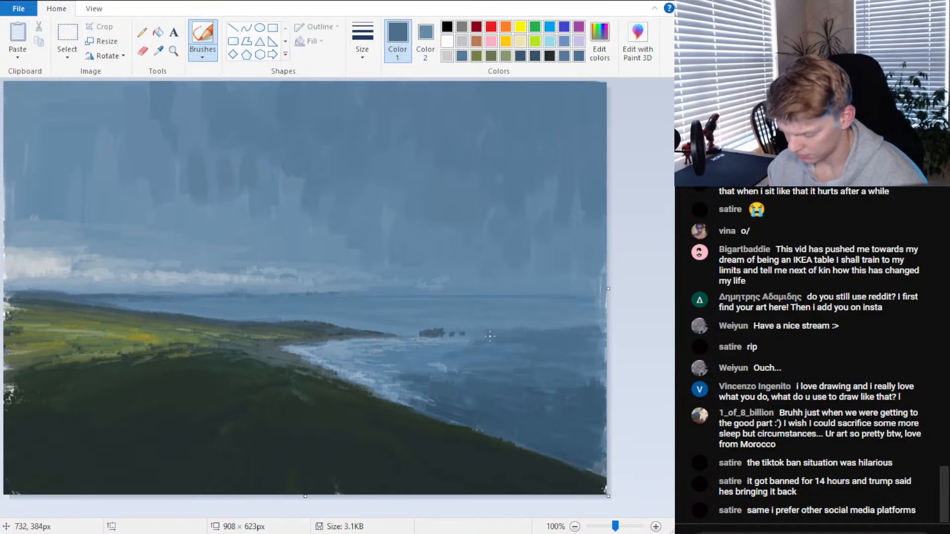
left_click(160, 54)
left_click(415, 324)
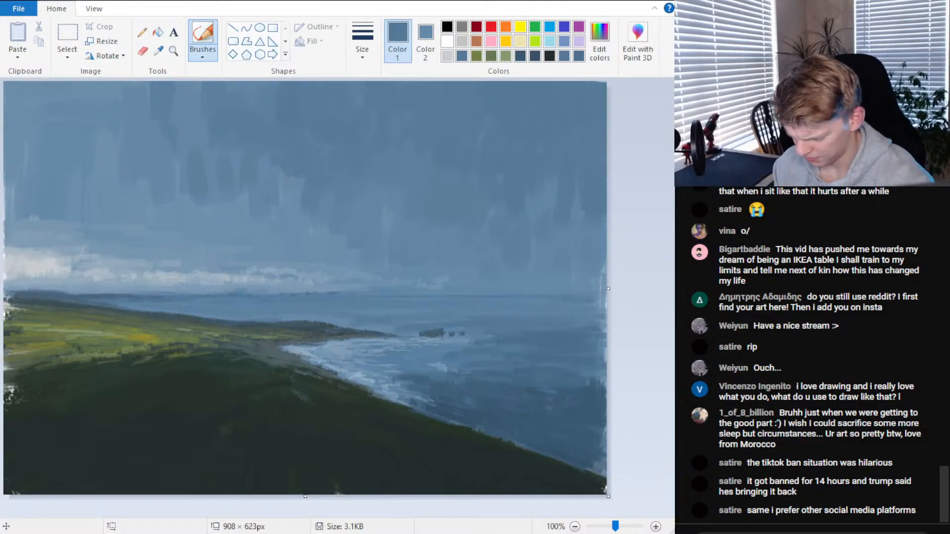
Flip the painting horizontally and strengthen the distant coastline with its sampled dark blue
left_click(177, 133)
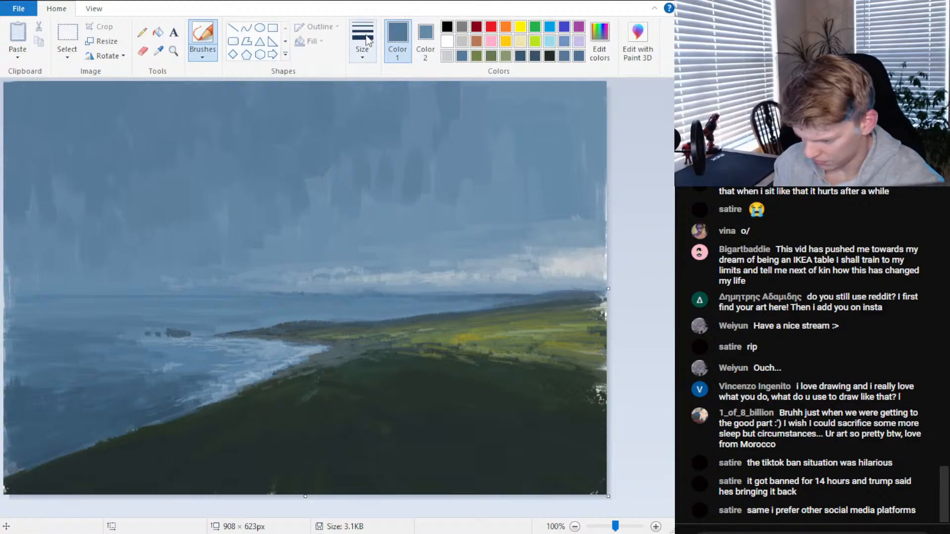
left_click(158, 50)
left_click(520, 294)
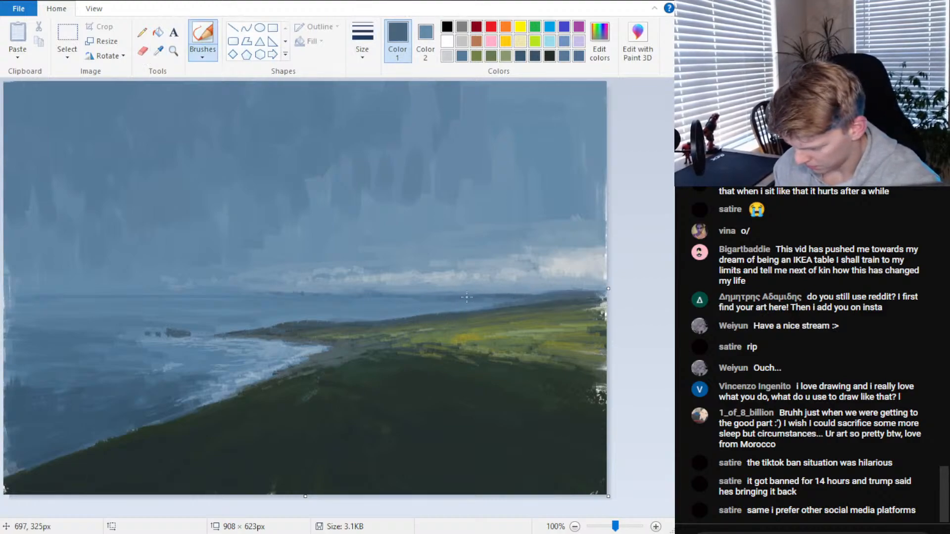
left_click_drag(470, 293, 543, 291)
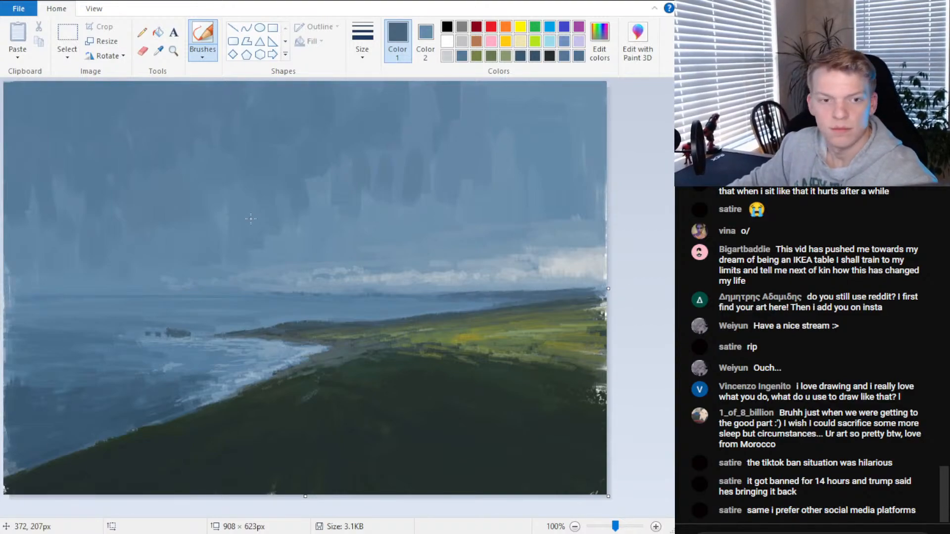
Save the painting
scroll(250, 225, "down", 1)
scroll(251, 226, "up", 1)
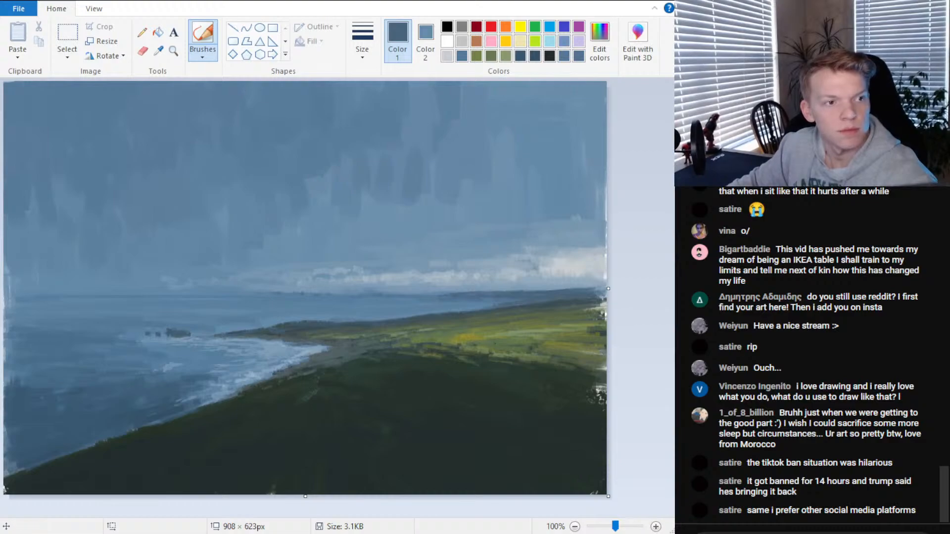
key("ctrl+s")
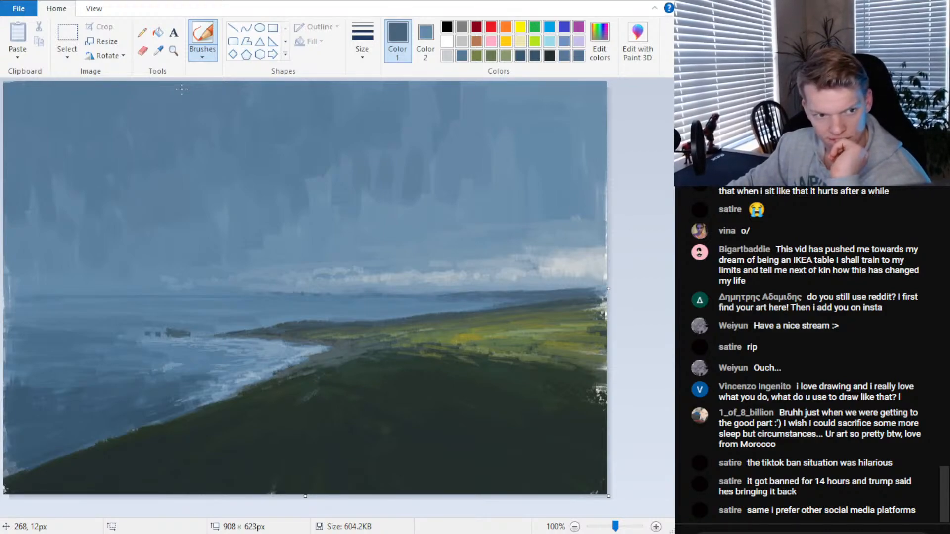
Mix a light blue (RGB 154, 185, 201) from a sampled tone and paint foam highlights on the surf along the beach
left_click(159, 50)
left_click(314, 321)
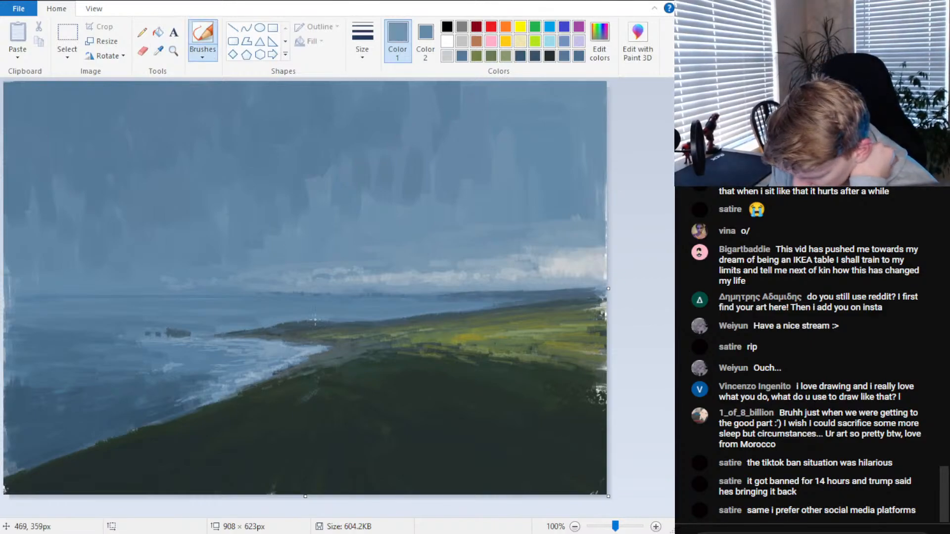
left_click(599, 42)
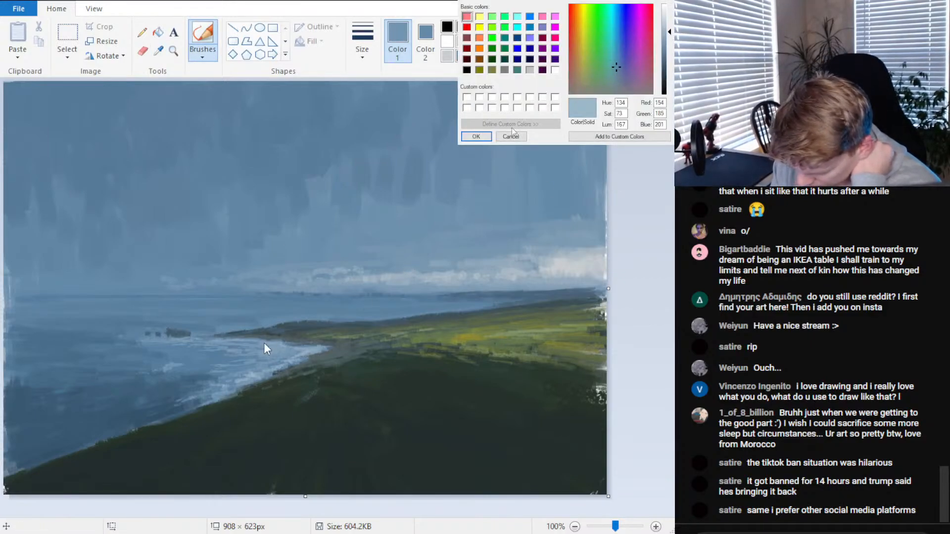
key("Return")
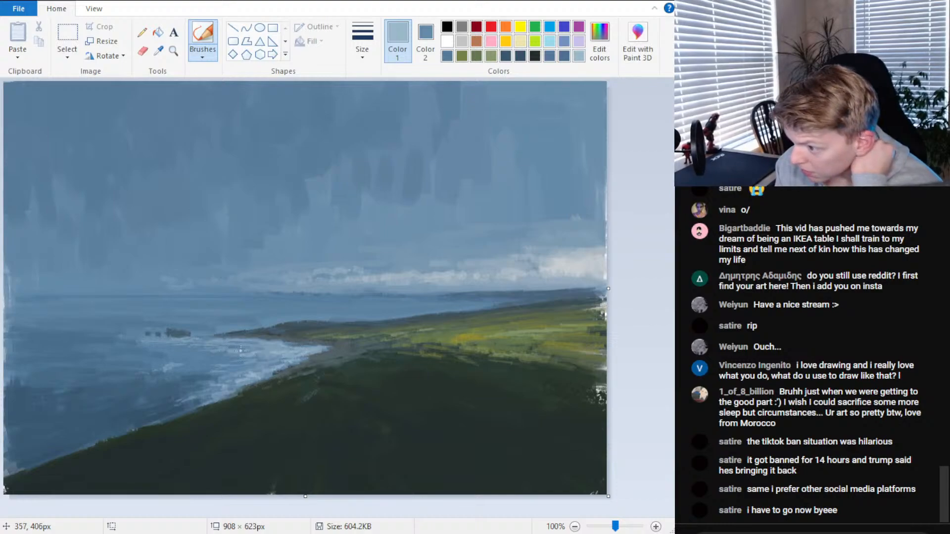
Paint the beach in neutral grey (RGB 125, 130, 130) and extend the shoreline down the dark hill's edge with a darker sampled grey
left_click(159, 52)
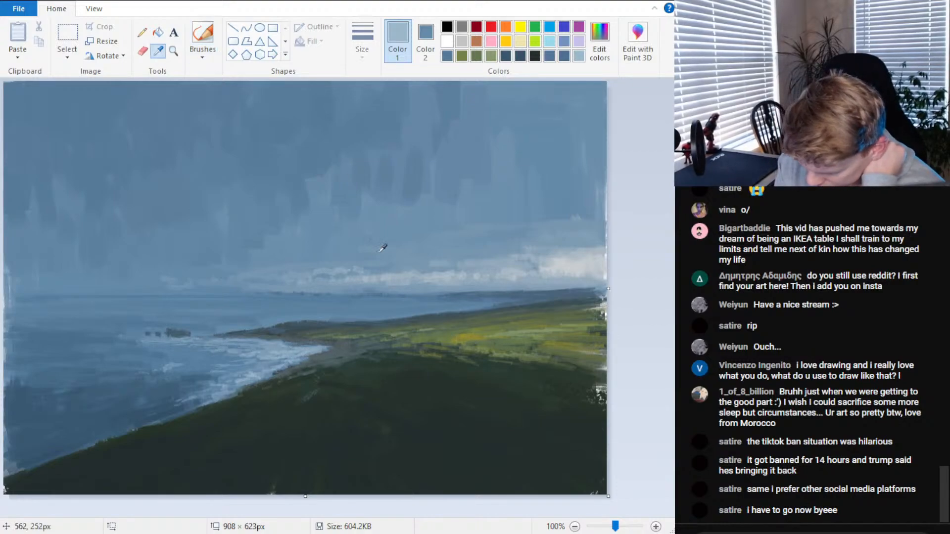
left_click(382, 245)
left_click(599, 42)
left_click(670, 49)
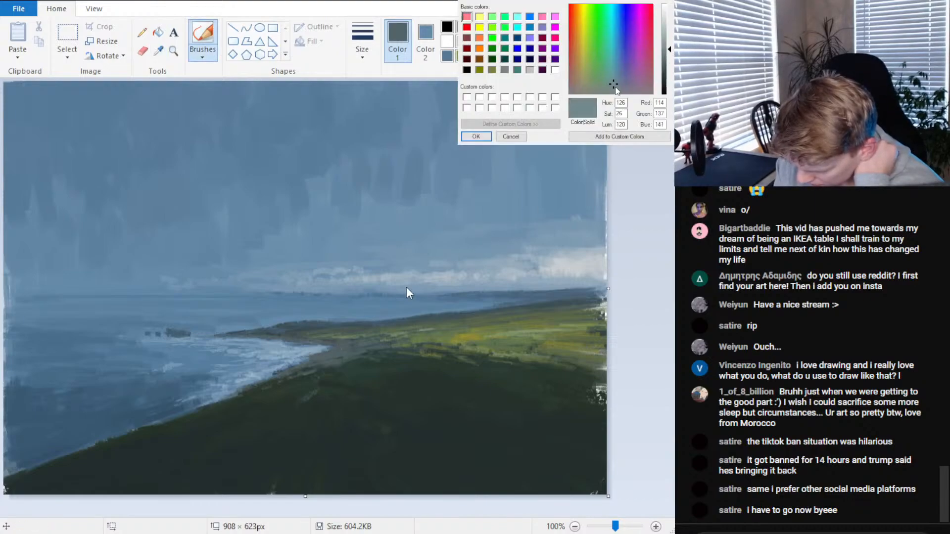
left_click(613, 92)
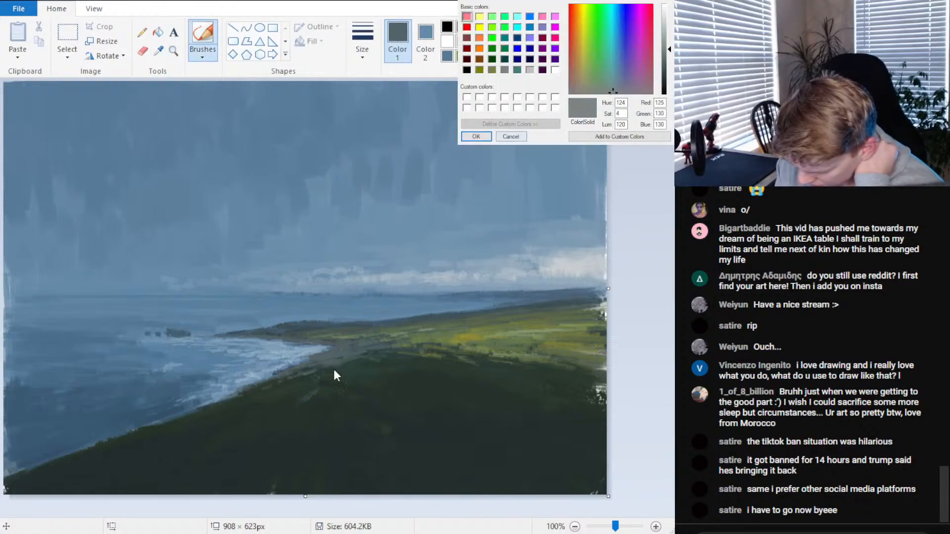
key("Return")
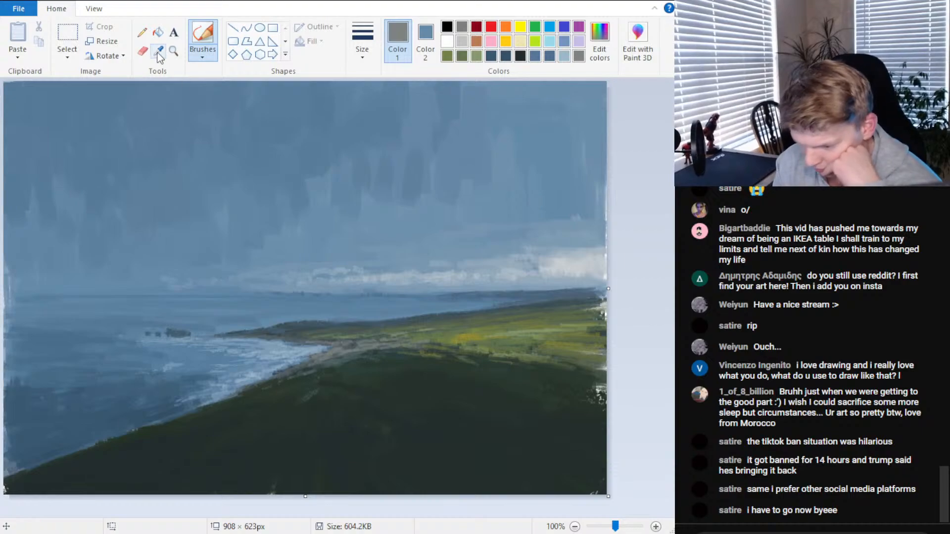
key("k")
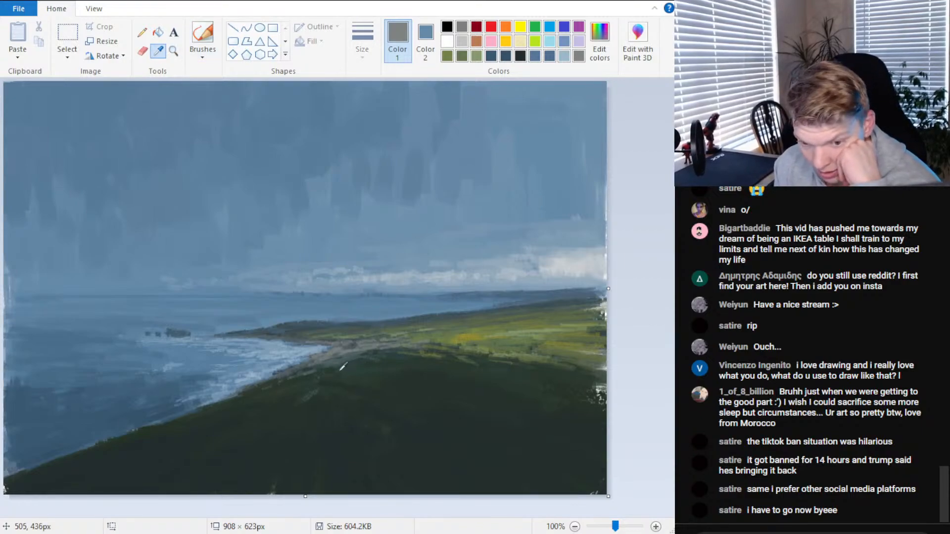
left_click(307, 364)
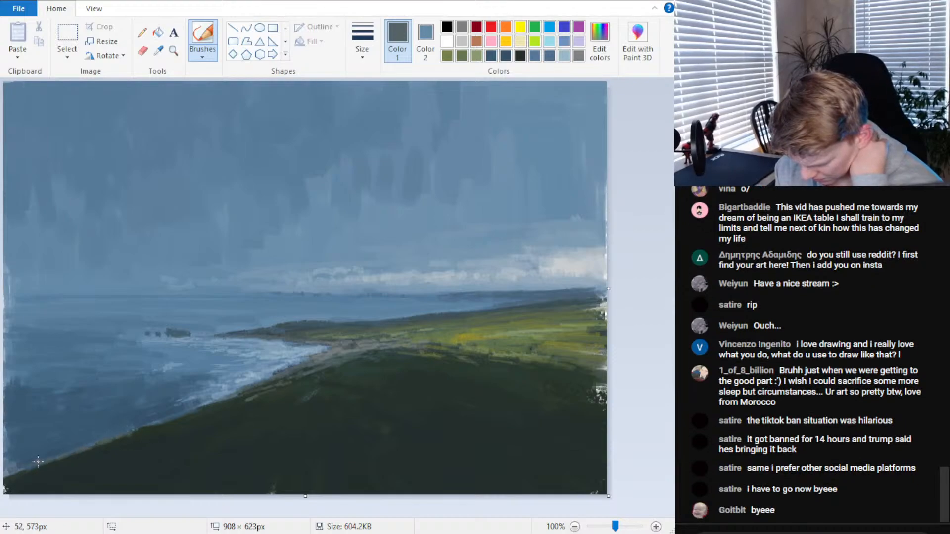
Sample a dark grey-green and break up the dark hill's shoreline edge and crest with soft strokes
left_click(159, 50)
left_click(66, 454)
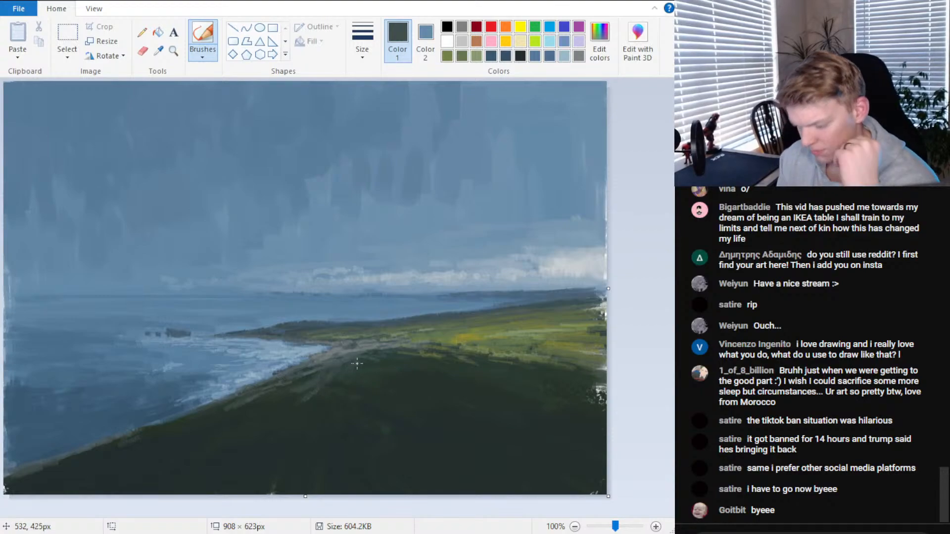
left_click(353, 313)
scroll(354, 313, "down", 1)
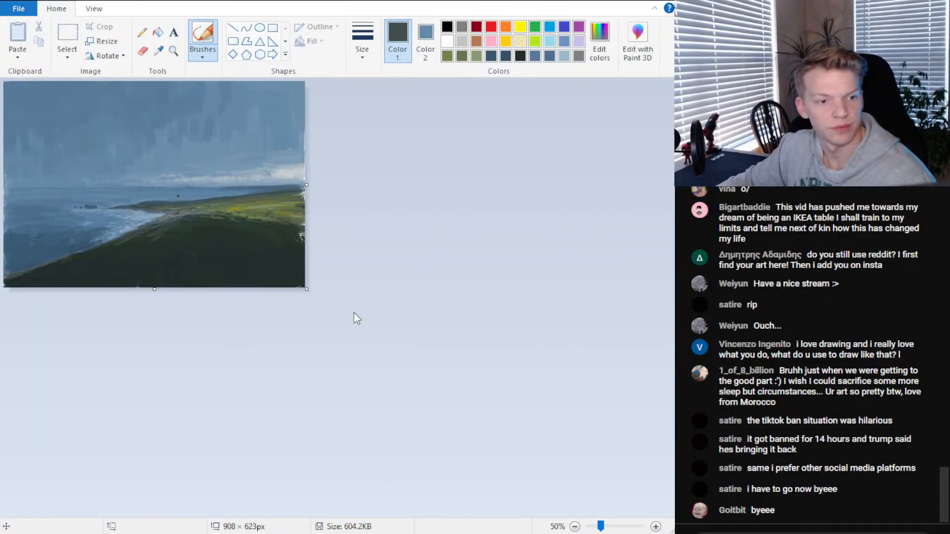
Paint winding grey-green paths down both sides of the dark hill, widening them toward the foreground
scroll(354, 312, "up", 2)
scroll(353, 306, "down", 1)
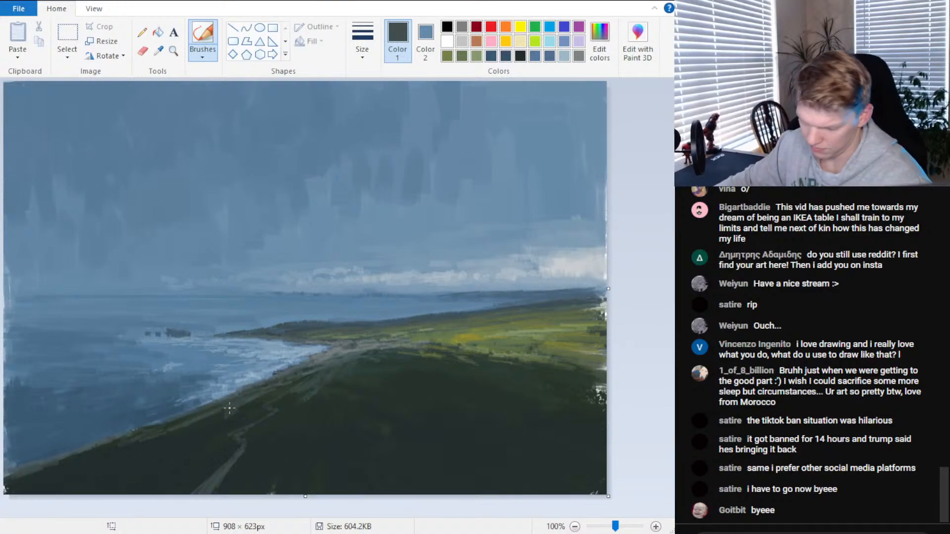
scroll(278, 332, "down", 1)
scroll(283, 329, "up", 1)
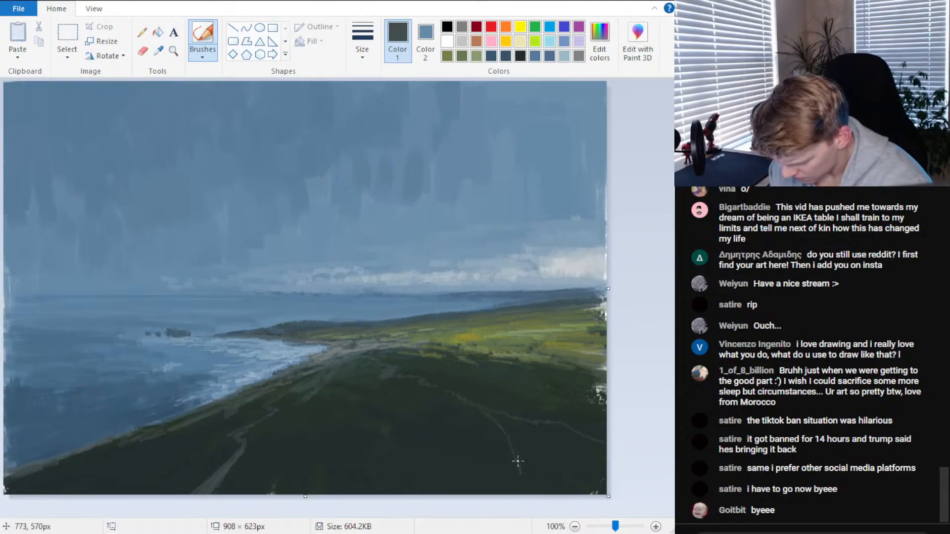
left_click_drag(518, 461, 526, 494)
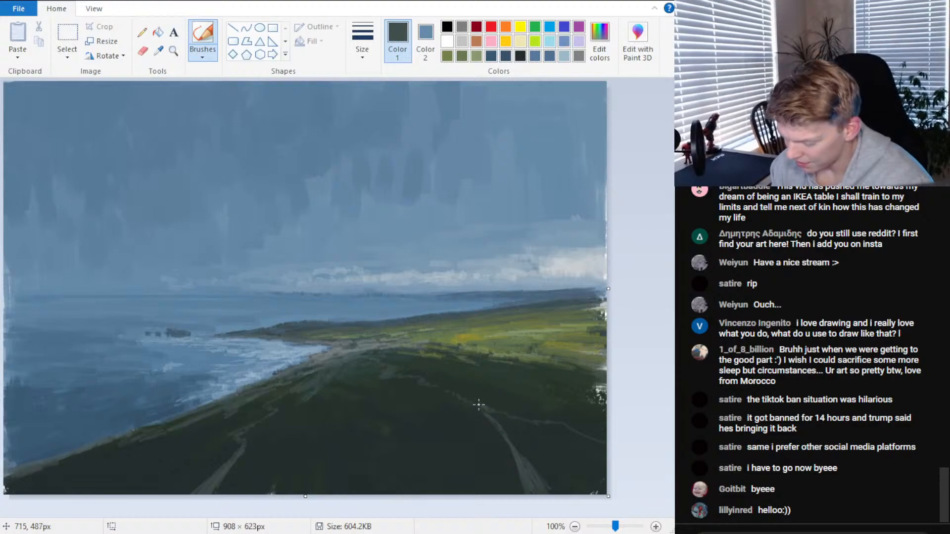
scroll(419, 315, "down", 3)
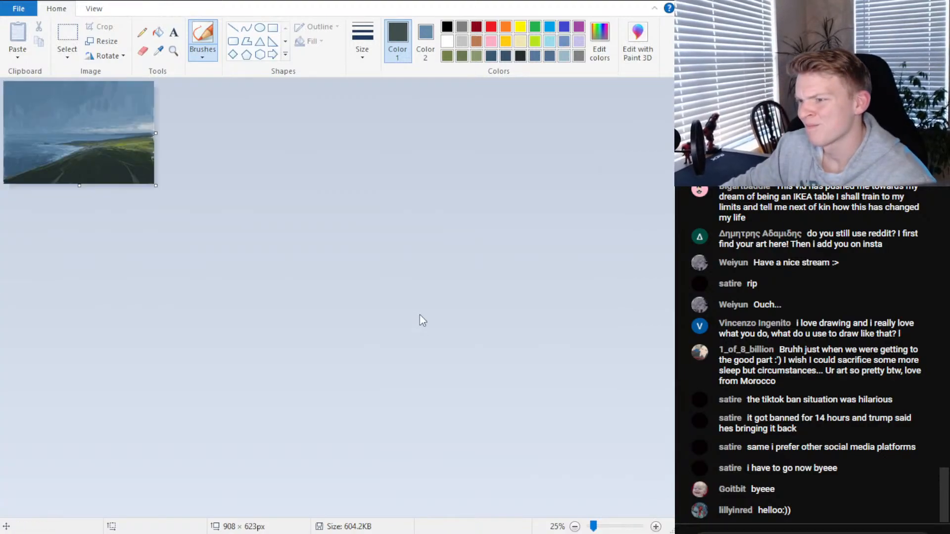
scroll(467, 355, "up", 4)
scroll(475, 356, "down", 1)
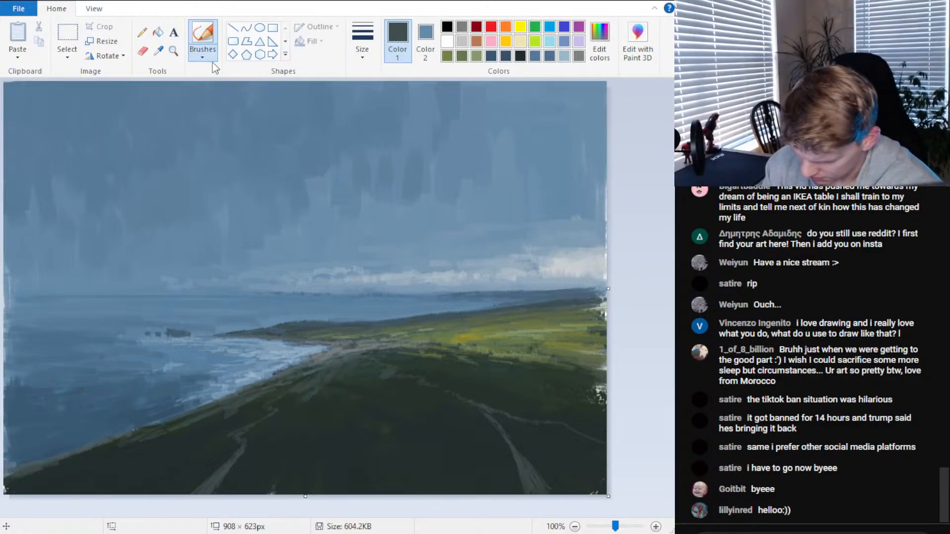
Paint billowing cumulus clouds above the distant coast in a sampled cloud white, shading their undersides with a sampled blue-grey
left_click(159, 50)
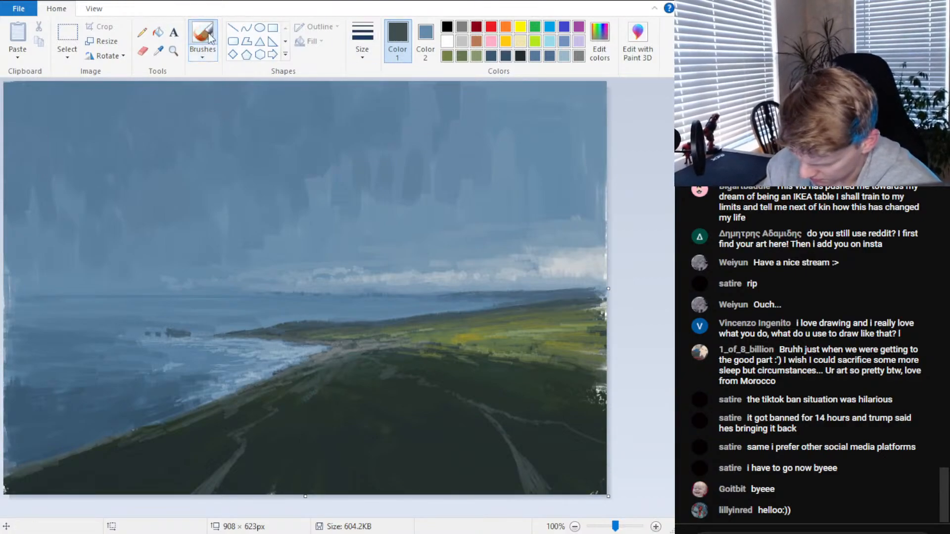
left_click(574, 274)
mouse_move(447, 233)
left_mouse_down()
mouse_move(463, 251)
mouse_move(420, 236)
mouse_move(453, 261)
mouse_move(479, 240)
mouse_move(505, 239)
mouse_move(507, 252)
mouse_move(527, 234)
mouse_move(550, 253)
left_mouse_up()
left_click(162, 51)
left_click(474, 254)
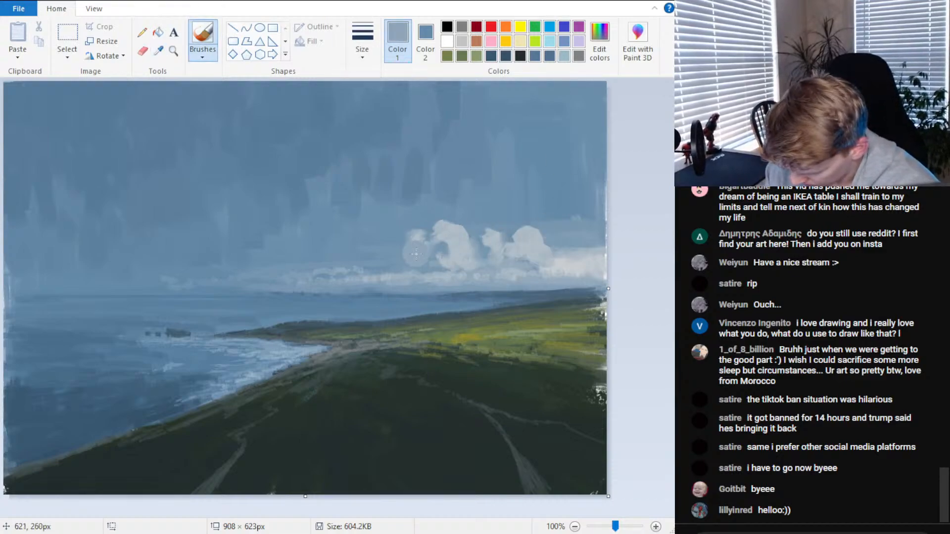
left_click_drag(416, 254, 409, 245)
mouse_move(434, 249)
left_mouse_down()
mouse_move(388, 246)
mouse_move(404, 239)
mouse_move(429, 250)
mouse_move(405, 258)
mouse_move(412, 273)
mouse_move(408, 260)
mouse_move(342, 258)
mouse_move(366, 247)
mouse_move(477, 259)
mouse_move(446, 258)
mouse_move(466, 261)
mouse_move(528, 253)
mouse_move(485, 249)
mouse_move(486, 240)
mouse_move(537, 258)
left_mouse_up()
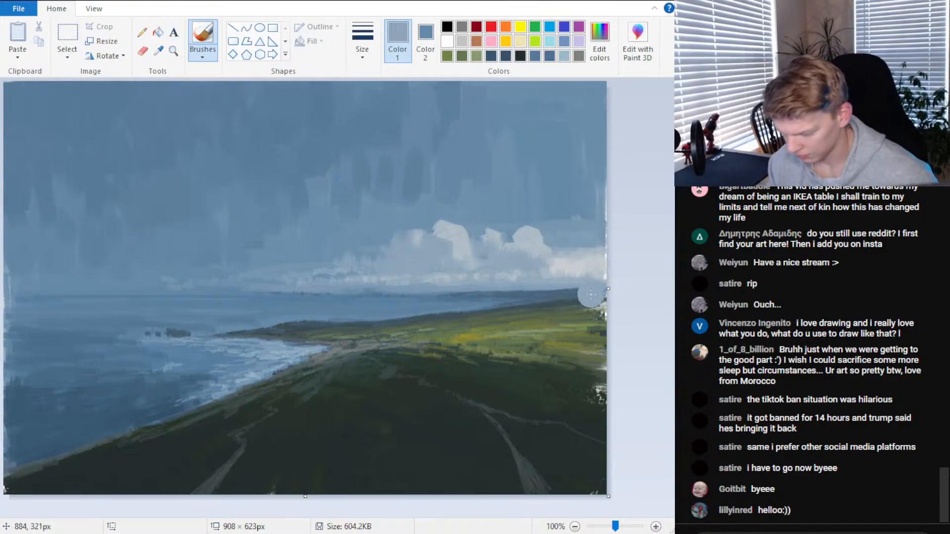
Sample the light grey of the clouds and brighten the cloud bank along the right of the horizon
left_click(158, 50)
left_click(541, 244)
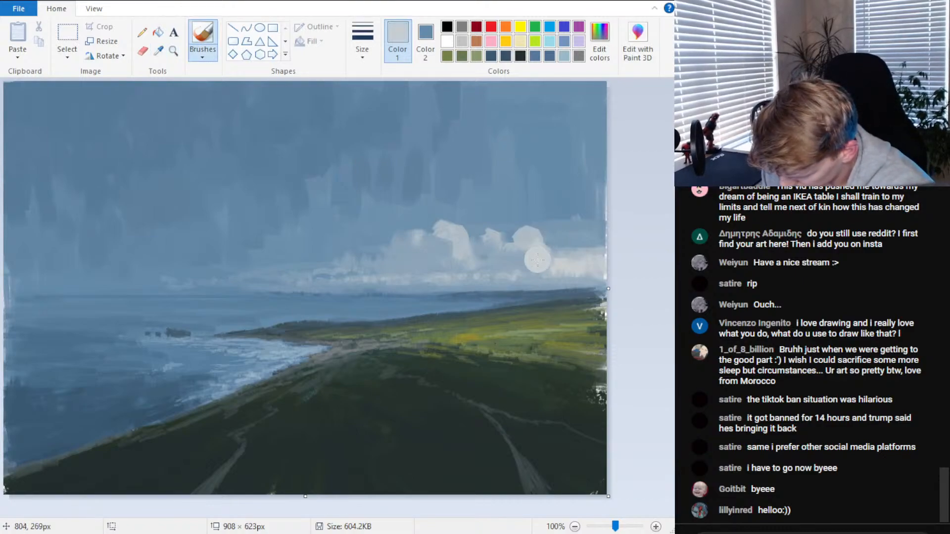
mouse_move(538, 260)
left_mouse_down()
mouse_move(547, 246)
mouse_move(592, 248)
left_mouse_up()
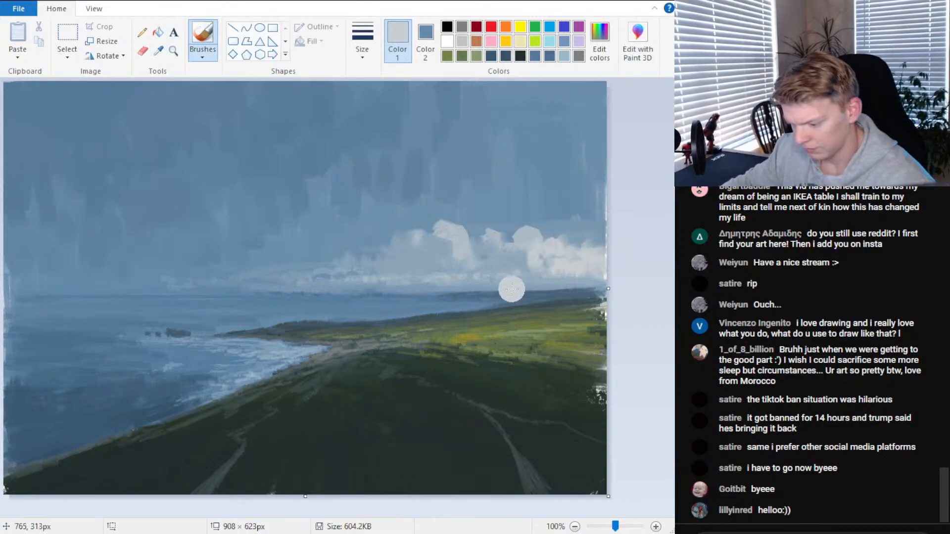
scroll(471, 286, "down", 2)
scroll(471, 286, "up", 2)
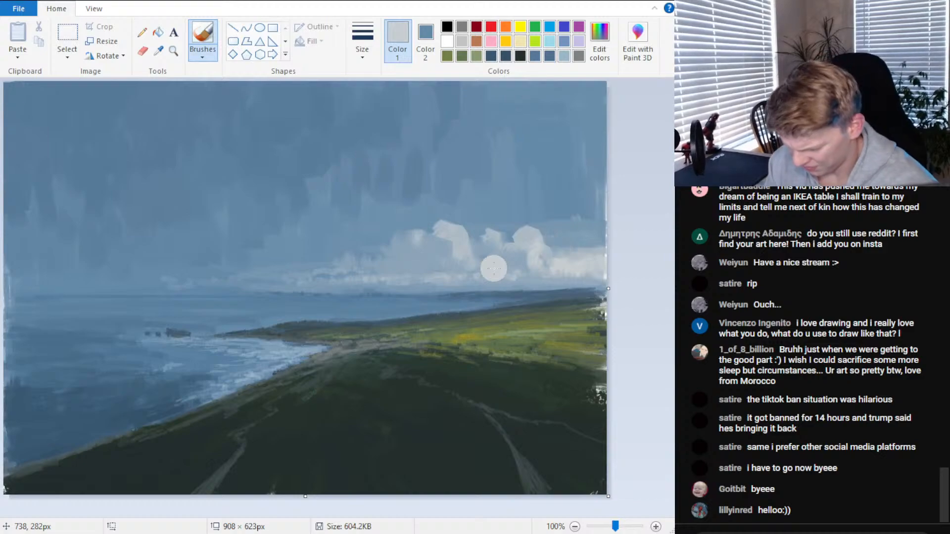
Change the brush and its size and add light grey detail to the lower parts of the cumulus clouds
left_click(202, 55)
left_click(202, 79)
left_click(367, 54)
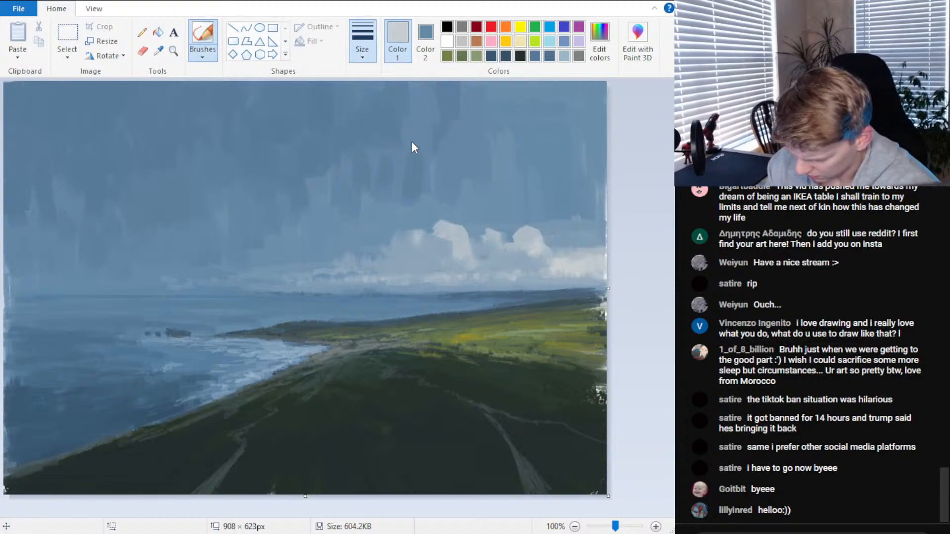
left_click(411, 141)
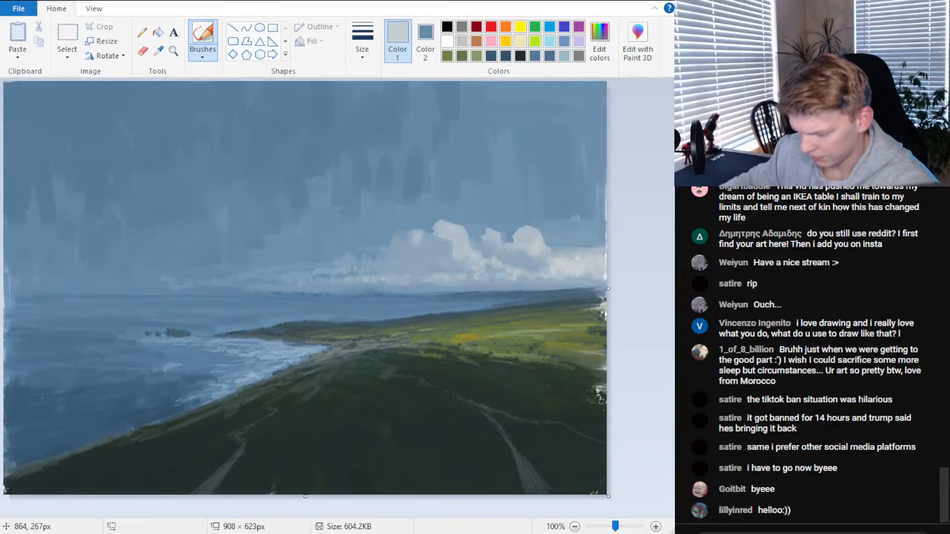
scroll(337, 273, "down", 2)
scroll(337, 272, "up", 2)
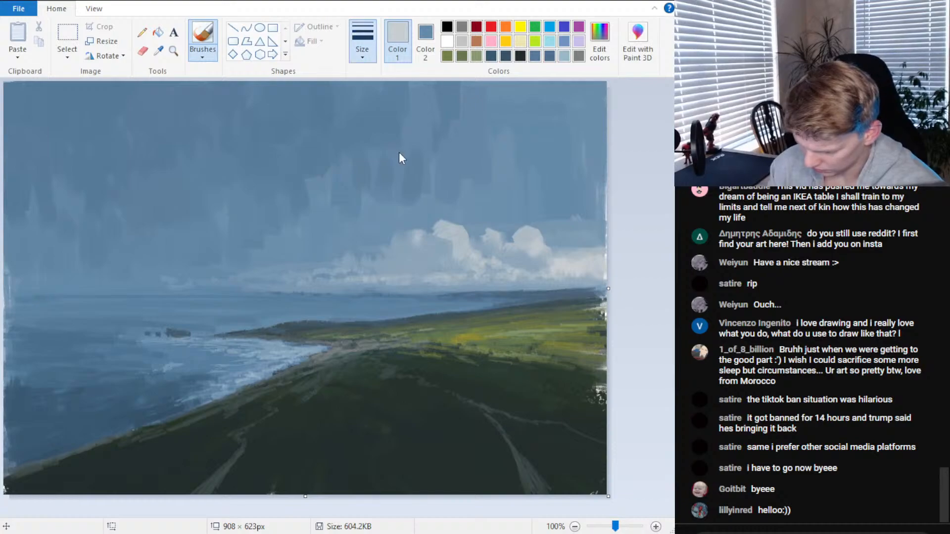
Mix a darker blue from a sampled sky tone and block in a dark storm cloud in the sky's upper left
left_click(162, 52)
left_click(395, 168)
left_click(600, 42)
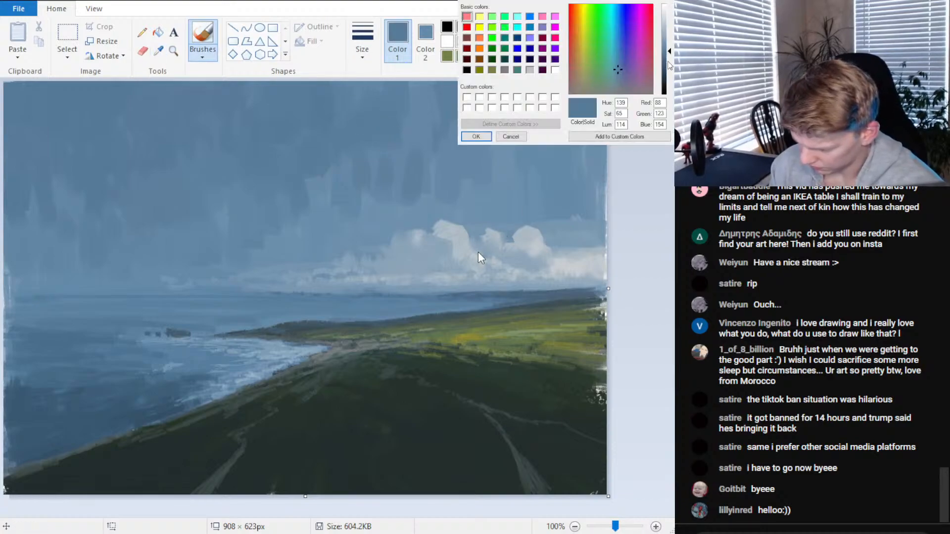
left_click(478, 251)
left_click(236, 351)
mouse_move(45, 109)
left_mouse_down()
mouse_move(17, 142)
mouse_move(55, 113)
mouse_move(70, 116)
mouse_move(63, 109)
mouse_move(85, 118)
mouse_move(94, 145)
mouse_move(102, 83)
mouse_move(115, 134)
mouse_move(151, 122)
mouse_move(117, 100)
mouse_move(150, 130)
mouse_move(164, 127)
mouse_move(178, 100)
mouse_move(123, 160)
mouse_move(150, 132)
mouse_move(198, 116)
left_mouse_up()
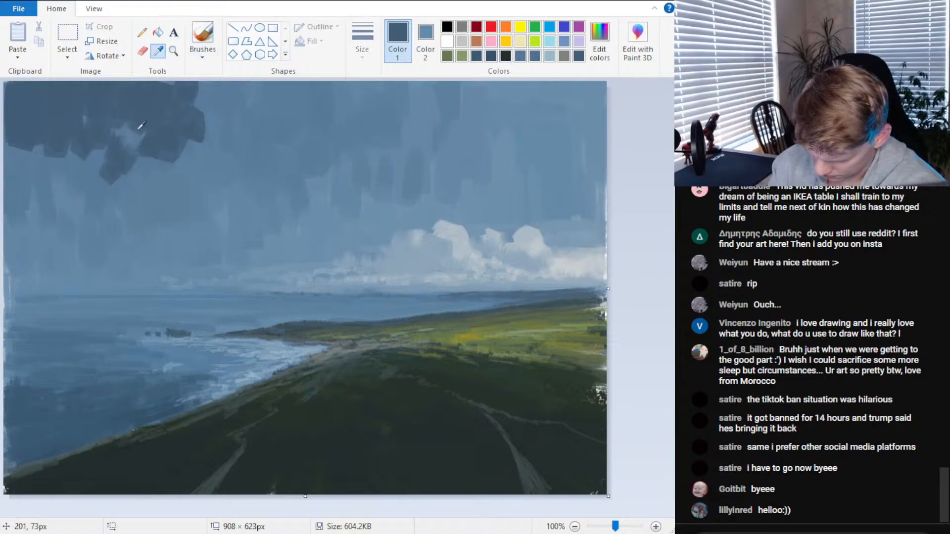
mouse_move(9, 153)
left_mouse_down()
mouse_move(42, 151)
mouse_move(49, 194)
mouse_move(84, 143)
mouse_move(116, 132)
mouse_move(153, 172)
mouse_move(150, 138)
mouse_move(133, 150)
mouse_move(169, 138)
mouse_move(174, 88)
left_mouse_up()
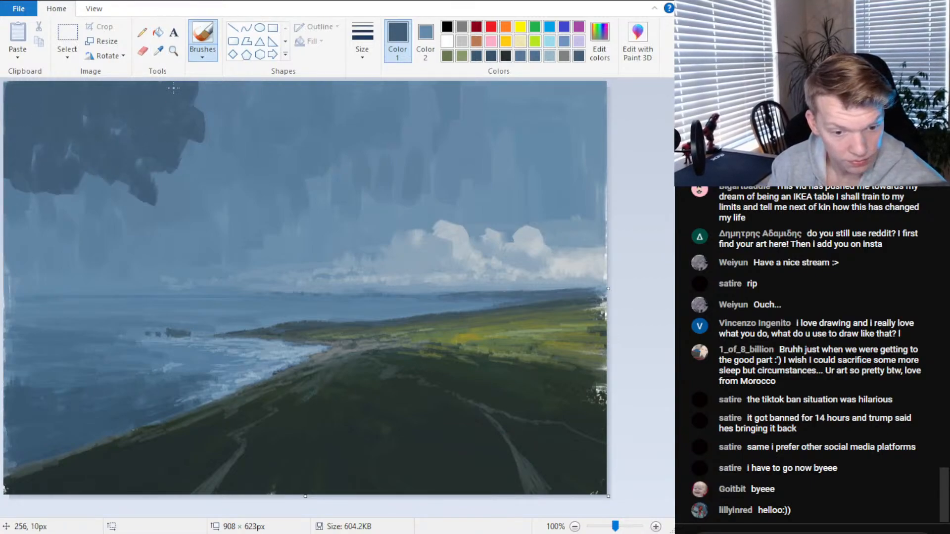
Extend the storm cloud's right edge with strokes in blues sampled from the sky
mouse_move(181, 141)
left_mouse_down()
mouse_move(201, 157)
mouse_move(192, 101)
mouse_move(241, 100)
mouse_move(208, 115)
mouse_move(231, 138)
mouse_move(237, 112)
mouse_move(255, 116)
left_mouse_up()
left_click(159, 50)
left_click(242, 123)
mouse_move(192, 147)
left_mouse_down()
mouse_move(186, 187)
mouse_move(216, 177)
left_mouse_up()
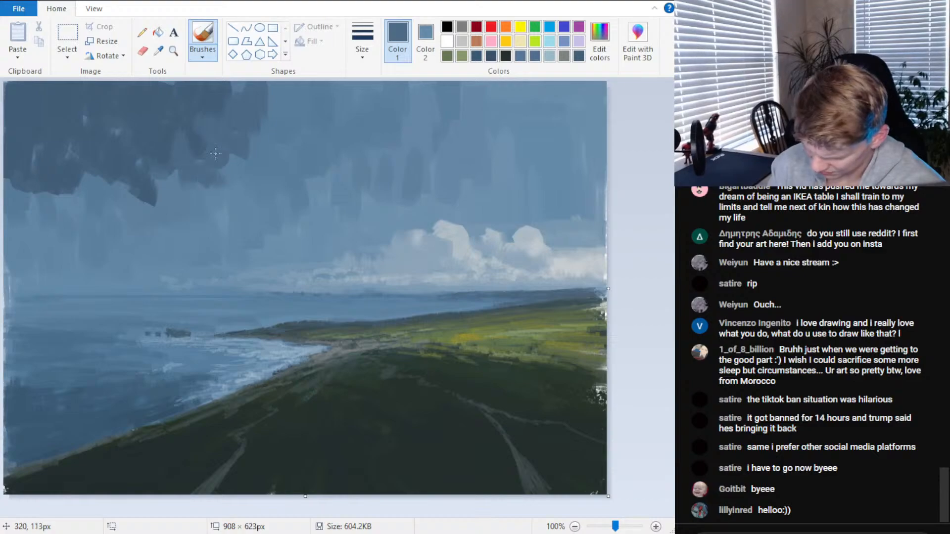
left_click(159, 50)
left_click(221, 107)
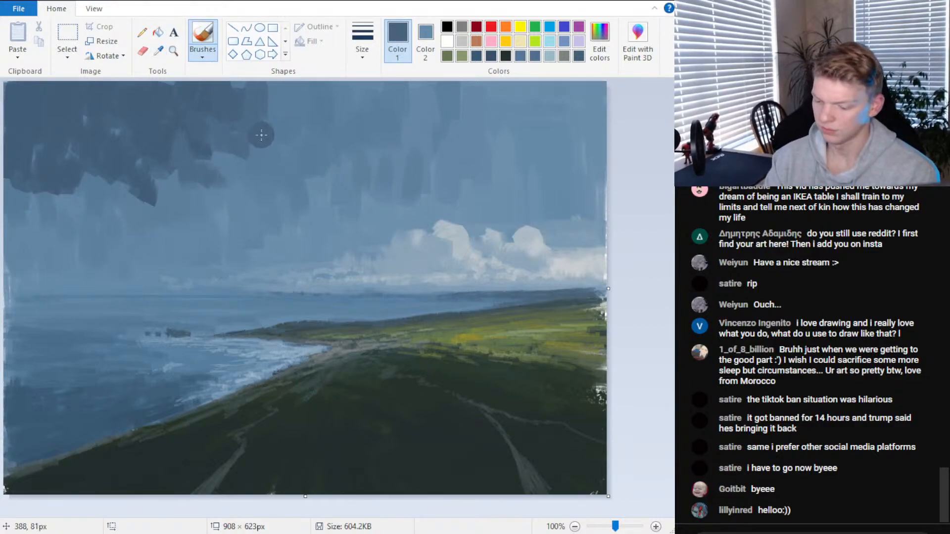
Spread the dark storm cloud across the upper middle of the sky with short vertical strokes
left_click_drag(262, 135, 261, 152)
left_click_drag(281, 102, 277, 135)
left_click_drag(233, 165, 240, 183)
left_click_drag(257, 110, 265, 154)
left_click_drag(273, 104, 277, 146)
mouse_move(278, 96)
left_mouse_down()
mouse_move(288, 160)
mouse_move(306, 100)
mouse_move(293, 85)
left_mouse_up()
left_click_drag(295, 156, 306, 171)
left_click_drag(316, 134, 315, 157)
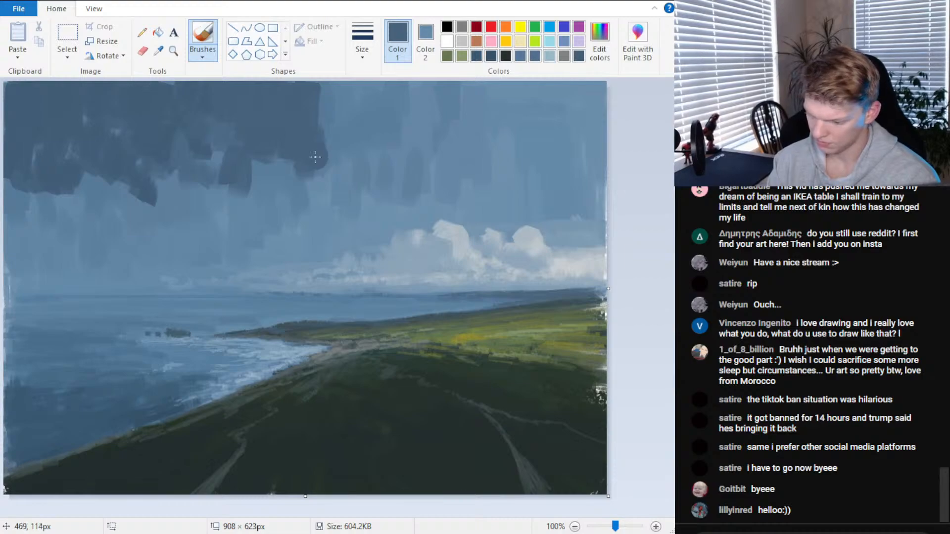
left_click_drag(327, 119, 326, 158)
left_click_drag(337, 141, 340, 120)
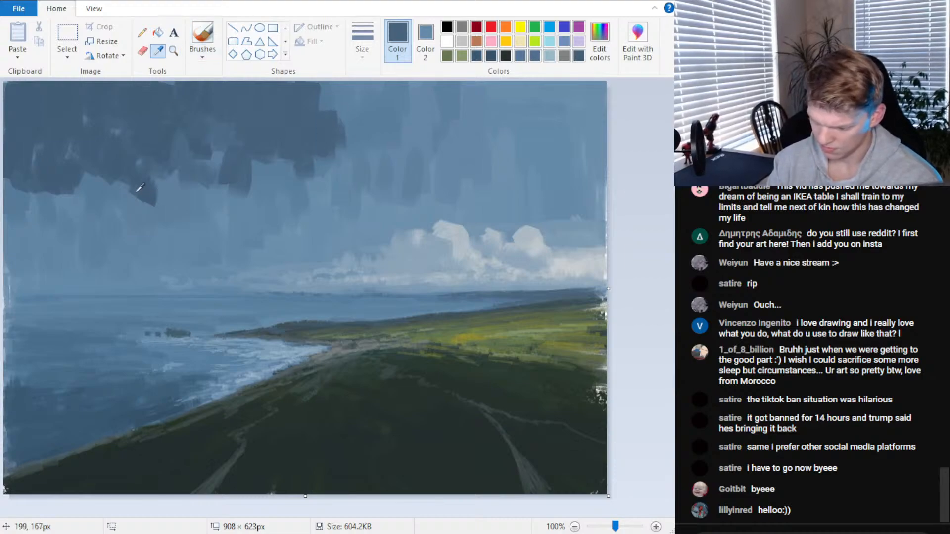
Paint dark hanging streaks along the storm cloud's lower edge on the left side of the sky
left_click_drag(115, 159, 114, 195)
mouse_move(67, 171)
left_mouse_down()
mouse_move(68, 194)
mouse_move(14, 200)
mouse_move(46, 192)
left_mouse_up()
left_click_drag(83, 171, 88, 233)
left_click_drag(101, 207, 101, 247)
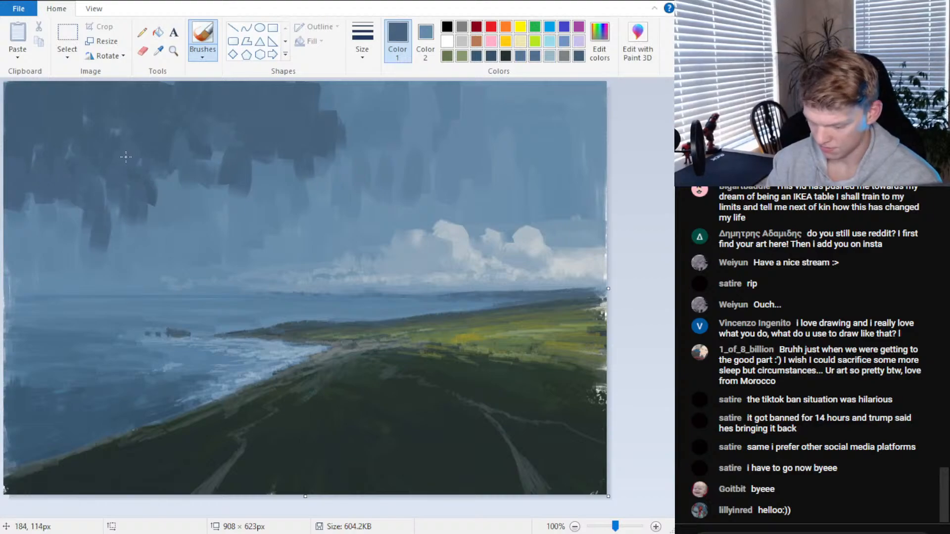
left_click_drag(165, 159, 176, 183)
left_click_drag(187, 168, 193, 190)
mouse_move(213, 154)
left_mouse_down()
mouse_move(192, 146)
mouse_move(217, 184)
left_mouse_up()
mouse_move(199, 151)
left_mouse_down()
mouse_move(205, 205)
mouse_move(218, 210)
left_mouse_up()
Stretch the storm cloud's ragged tip farther right and deepen the hanging streaks beneath its middle
left_click_drag(329, 133, 330, 142)
left_click_drag(342, 124, 358, 137)
left_click_drag(367, 129, 377, 153)
left_click_drag(353, 110, 351, 122)
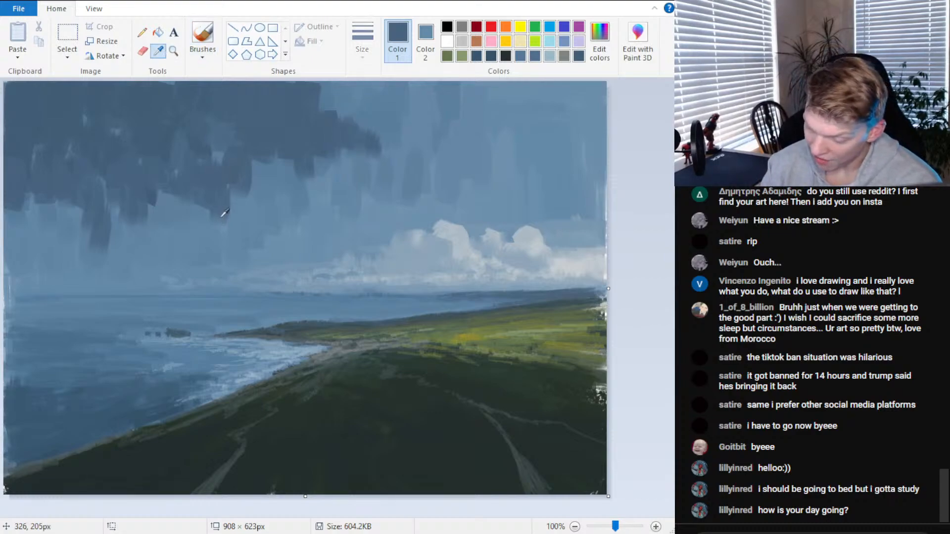
left_click_drag(227, 191, 236, 221)
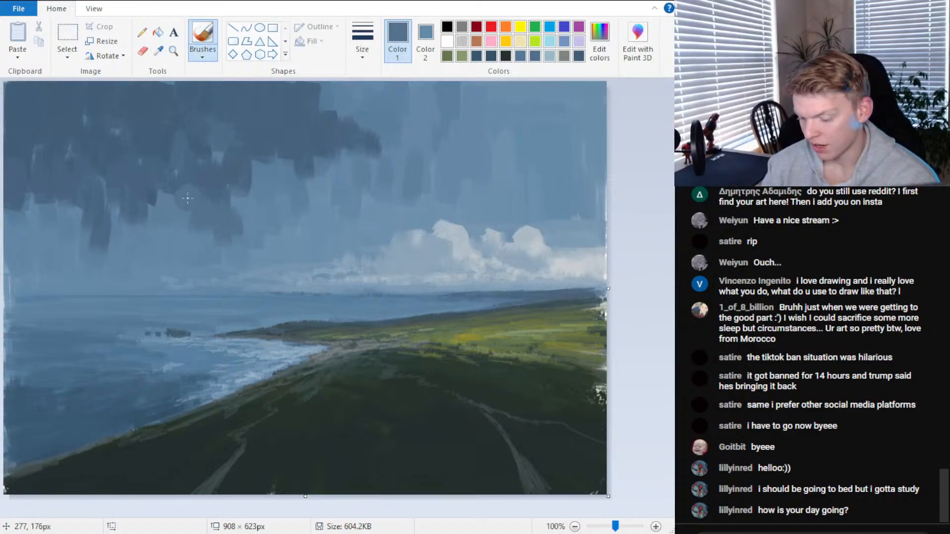
left_click_drag(188, 196, 191, 218)
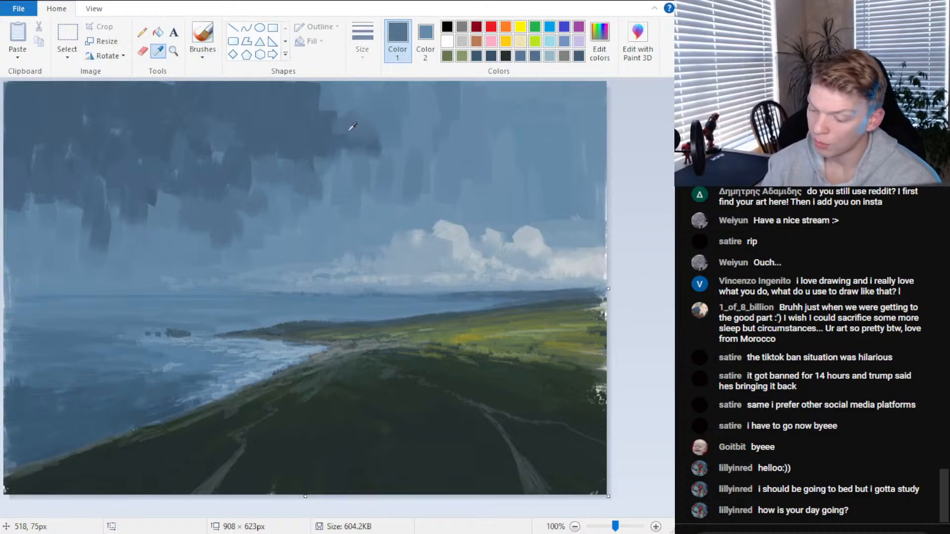
mouse_move(319, 89)
left_mouse_down()
mouse_move(337, 124)
mouse_move(386, 98)
mouse_move(401, 119)
mouse_move(359, 140)
mouse_move(401, 141)
mouse_move(430, 104)
mouse_move(435, 150)
mouse_move(439, 90)
mouse_move(448, 161)
left_mouse_up()
Sample dark blues from the storm cloud and fill the lighter gaps in its upper part
left_click(158, 50)
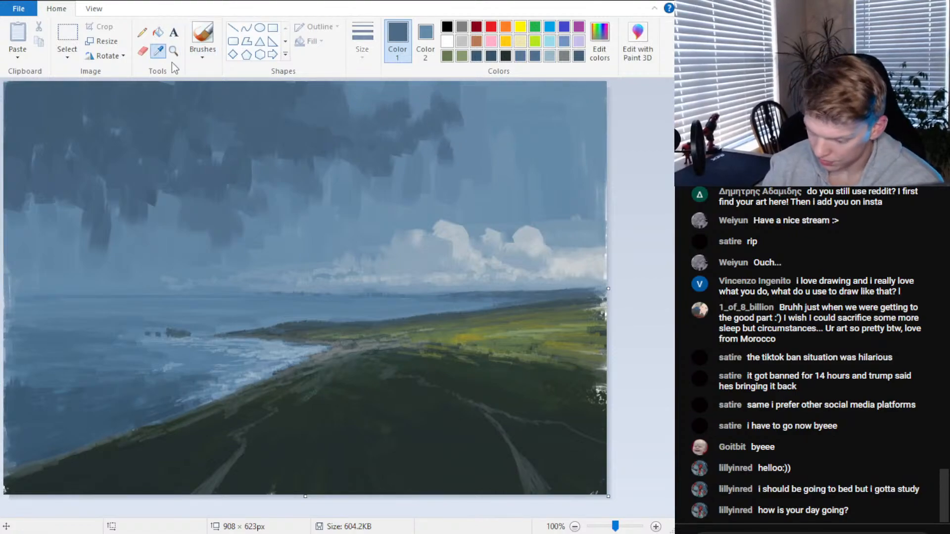
left_click(96, 101)
left_click(158, 50)
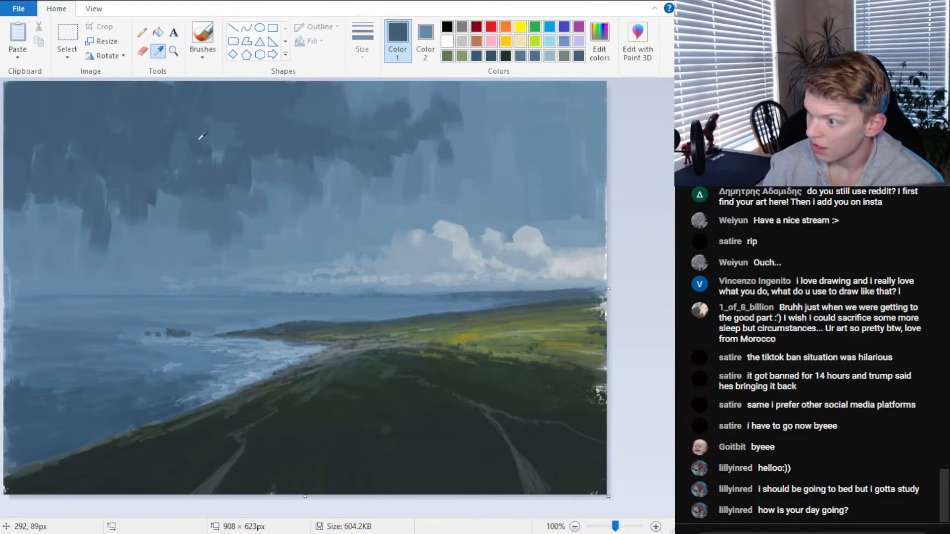
left_click(190, 132)
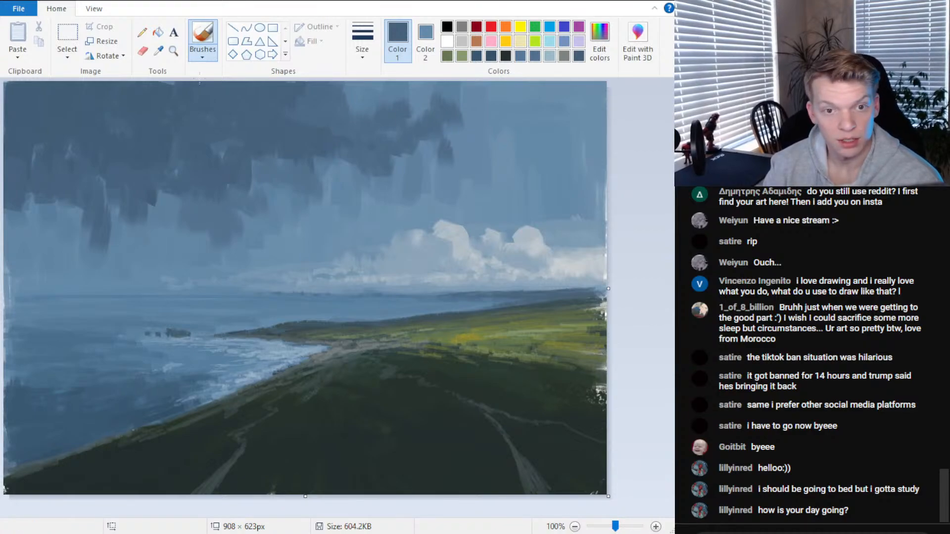
mouse_move(337, 106)
left_mouse_down()
mouse_move(358, 100)
mouse_move(377, 105)
mouse_move(387, 88)
mouse_move(402, 124)
mouse_move(374, 90)
left_mouse_up()
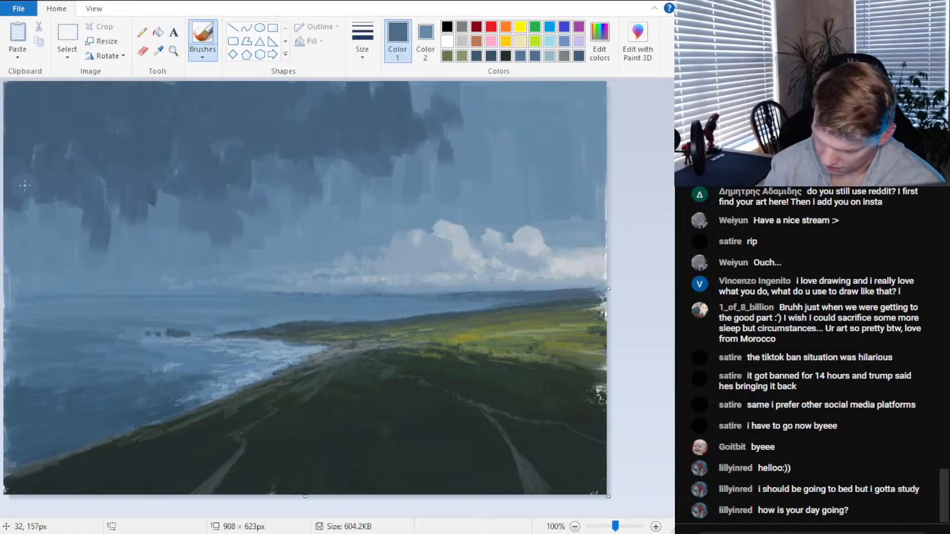
Paint rain streaks in sampled dark blues beneath the storm cloud, reaching down toward the horizon on the left
mouse_move(40, 209)
left_mouse_down()
mouse_move(49, 234)
mouse_move(72, 243)
left_mouse_up()
left_click(158, 51)
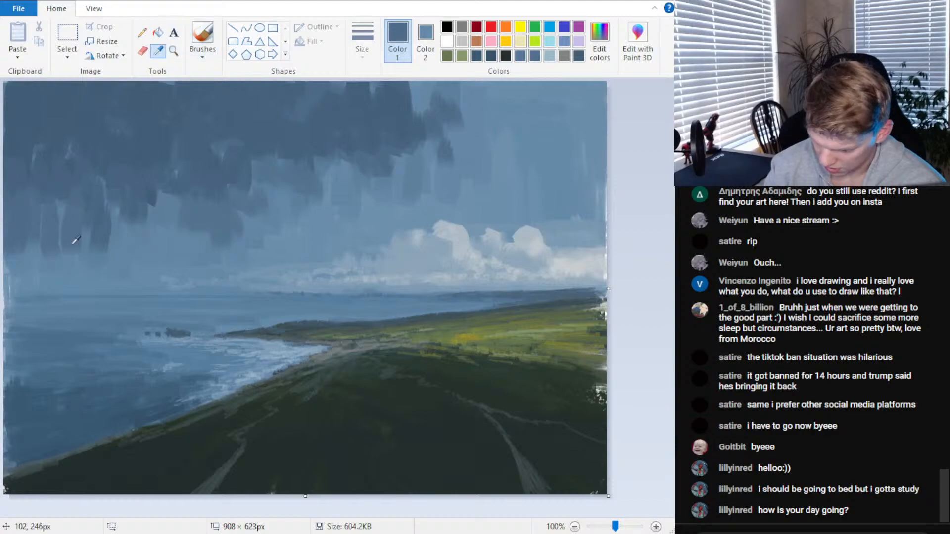
left_click(71, 246)
left_click_drag(52, 200, 52, 200)
left_click(159, 51)
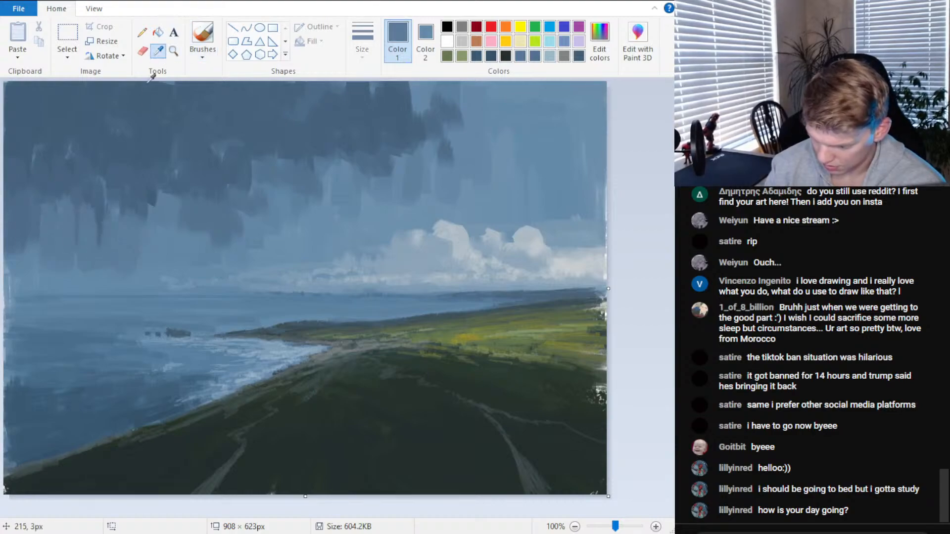
left_click(134, 205)
mouse_move(129, 195)
left_mouse_down()
mouse_move(119, 235)
mouse_move(86, 250)
left_mouse_up()
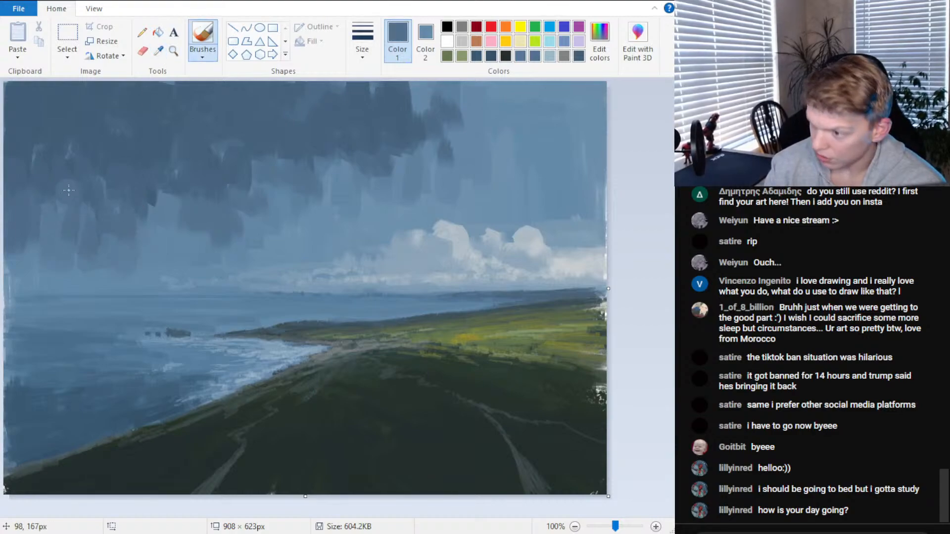
left_click_drag(66, 186, 72, 227)
left_click_drag(89, 195, 103, 253)
mouse_move(141, 195)
left_mouse_down()
mouse_move(149, 247)
mouse_move(171, 233)
left_mouse_up()
mouse_move(175, 198)
left_mouse_down()
mouse_move(179, 232)
mouse_move(205, 255)
left_mouse_up()
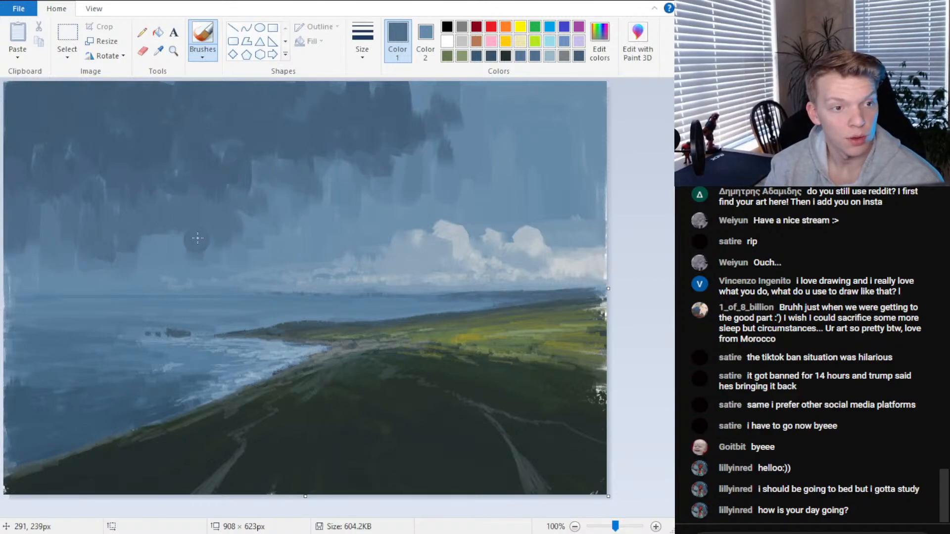
Extend the storm cloud's dark mass beneath its middle with a sampled dark blue, filling the lighter gaps along its lower edge
mouse_move(262, 186)
left_mouse_down()
mouse_move(269, 224)
mouse_move(287, 226)
left_mouse_up()
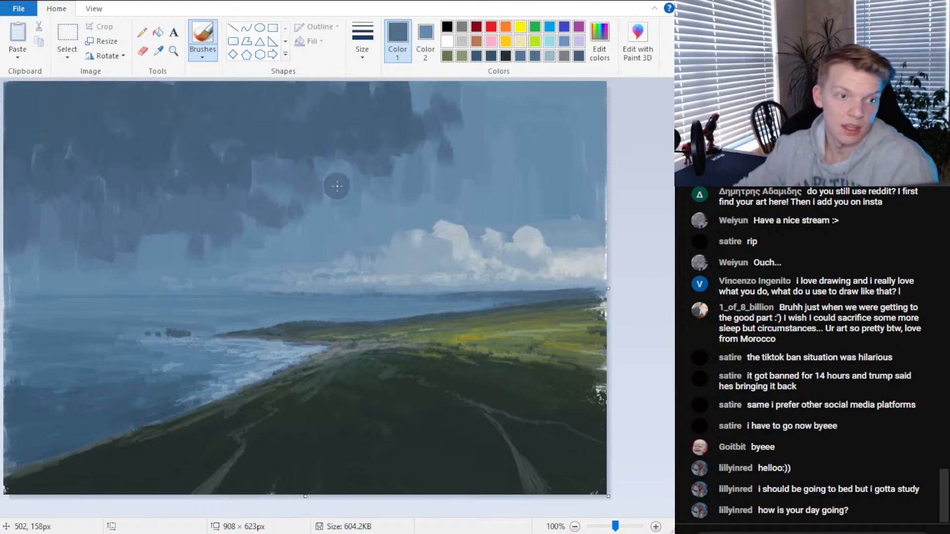
scroll(592, 227, "down", 5)
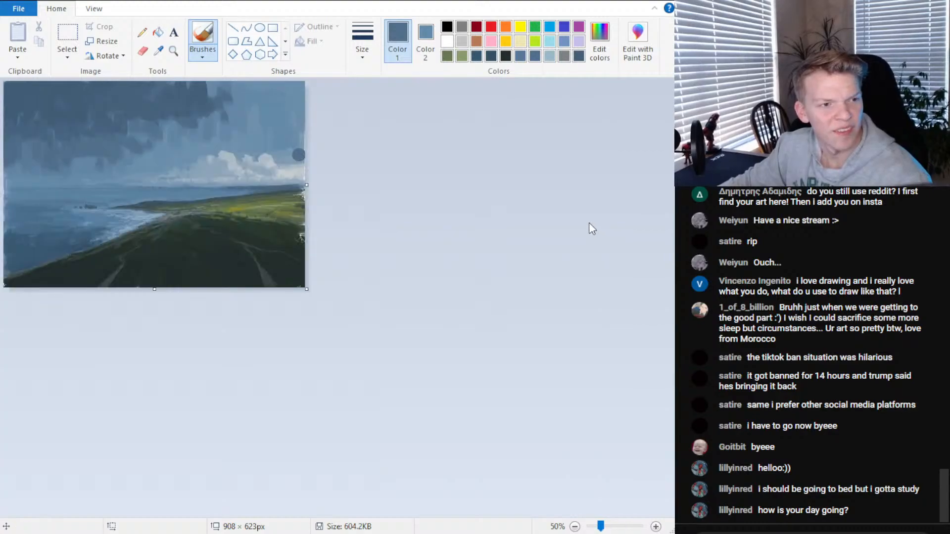
scroll(589, 228, "up", 3)
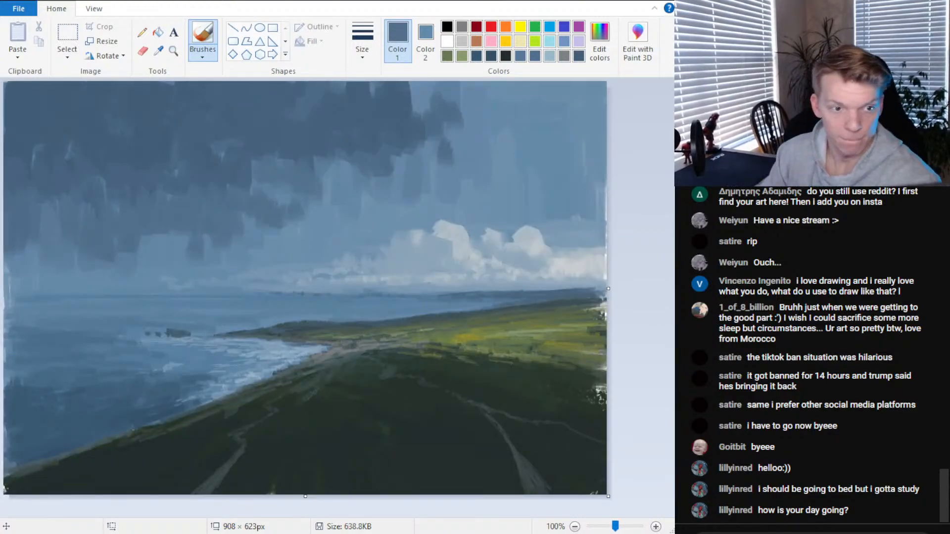
left_click(160, 51)
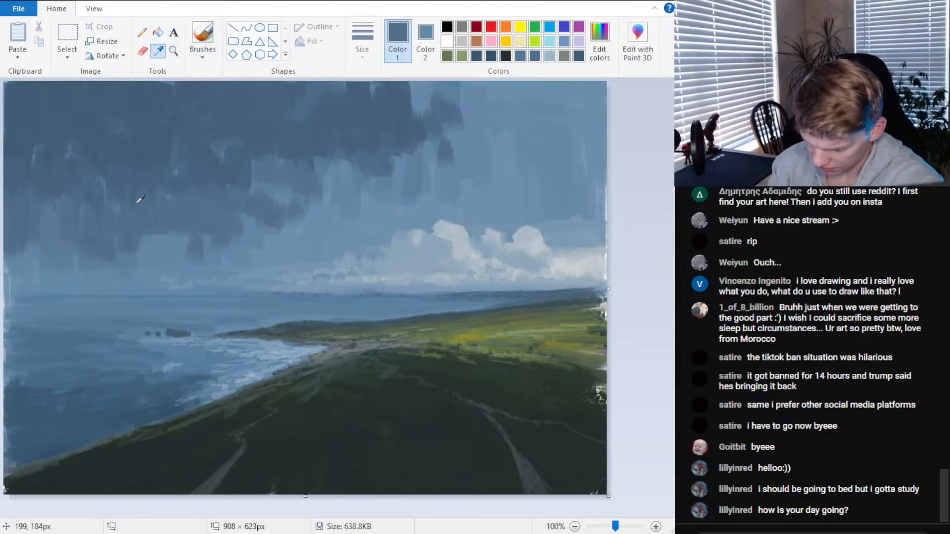
left_click(136, 198)
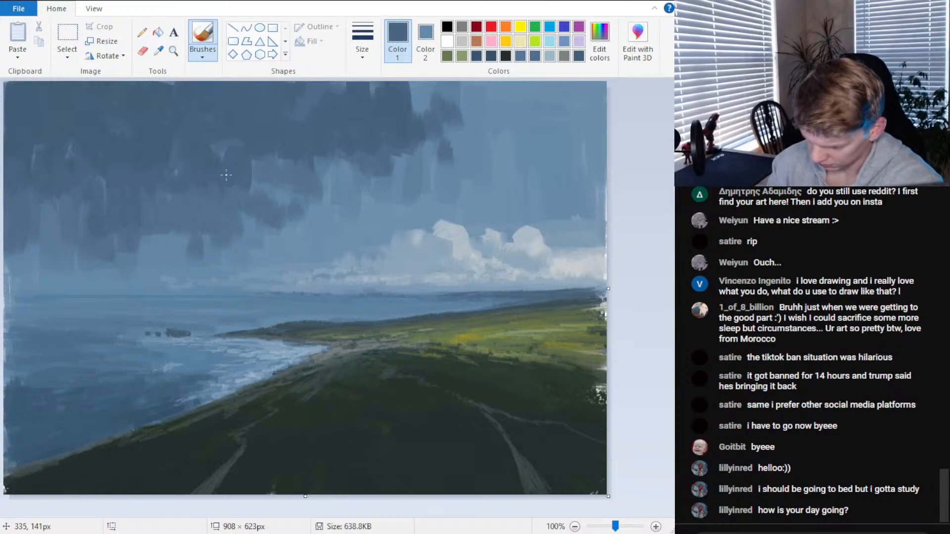
mouse_move(230, 167)
left_mouse_down()
mouse_move(322, 207)
mouse_move(342, 188)
mouse_move(303, 216)
mouse_move(341, 188)
left_mouse_up()
Change the brush and its size, then roughen the storm cloud's base and pull a thin ragged tail toward the cumulus clouds
left_click(202, 53)
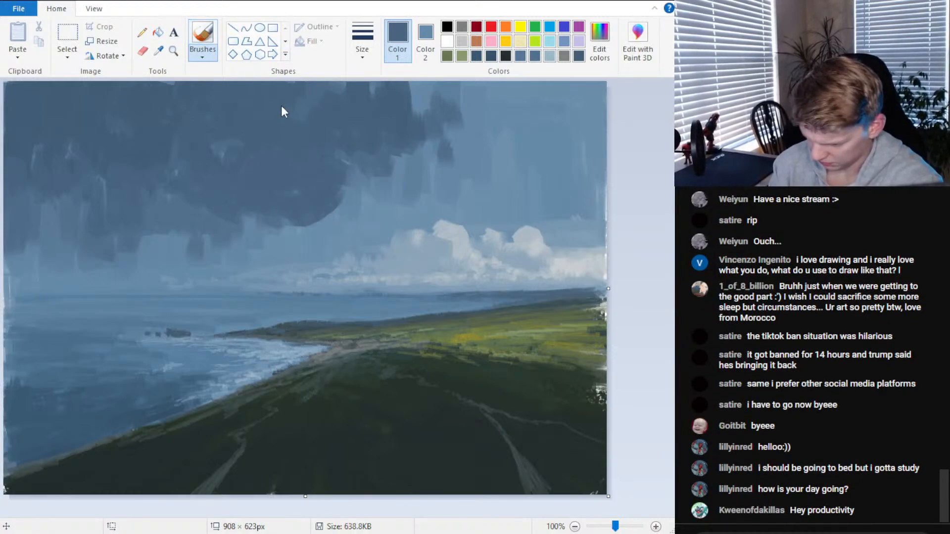
left_click(281, 105)
left_click(363, 50)
left_click(403, 112)
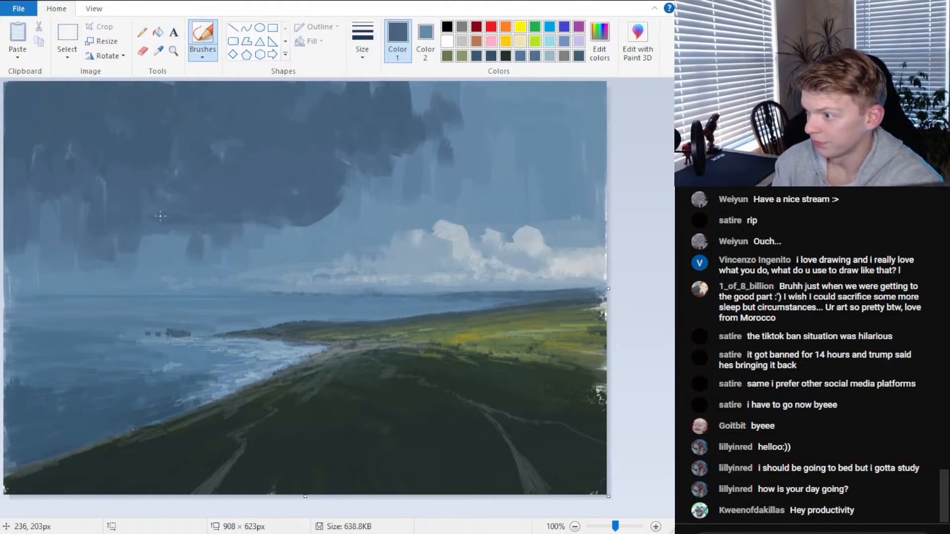
mouse_move(288, 222)
left_mouse_down()
mouse_move(315, 221)
mouse_move(330, 207)
left_mouse_up()
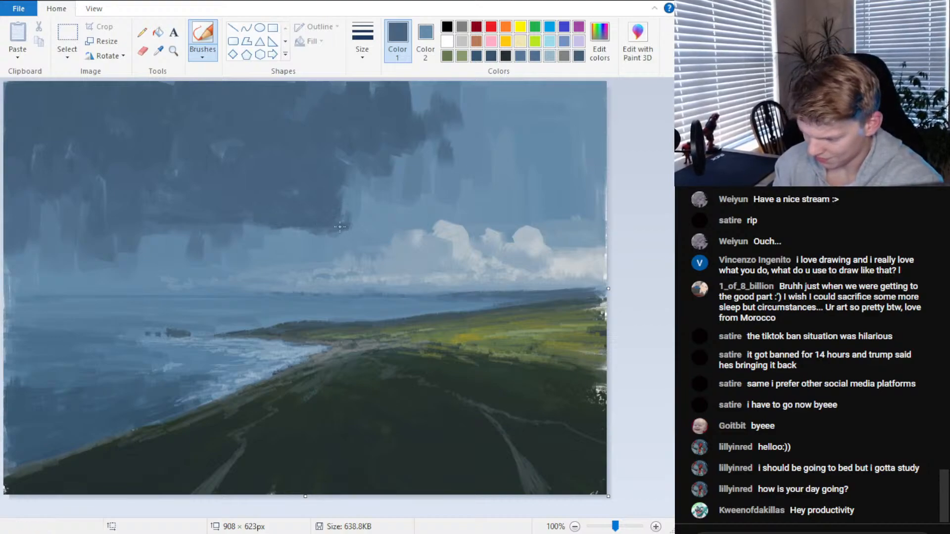
left_click_drag(393, 232, 338, 233)
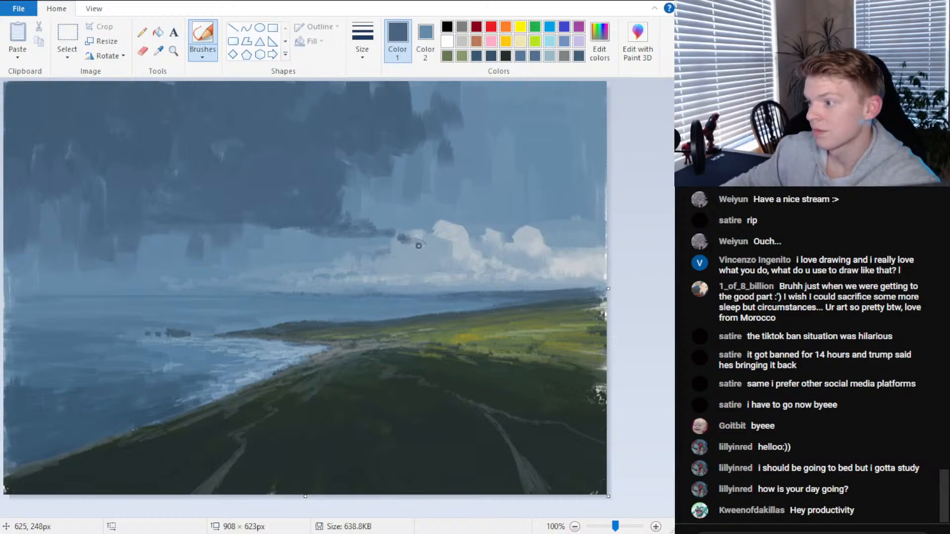
Paint thin horizontal cloud streaks below the storm cloud's base and continue its tail to the edge of the cumulus clouds
scroll(479, 227, "down", 3)
scroll(477, 225, "up", 3)
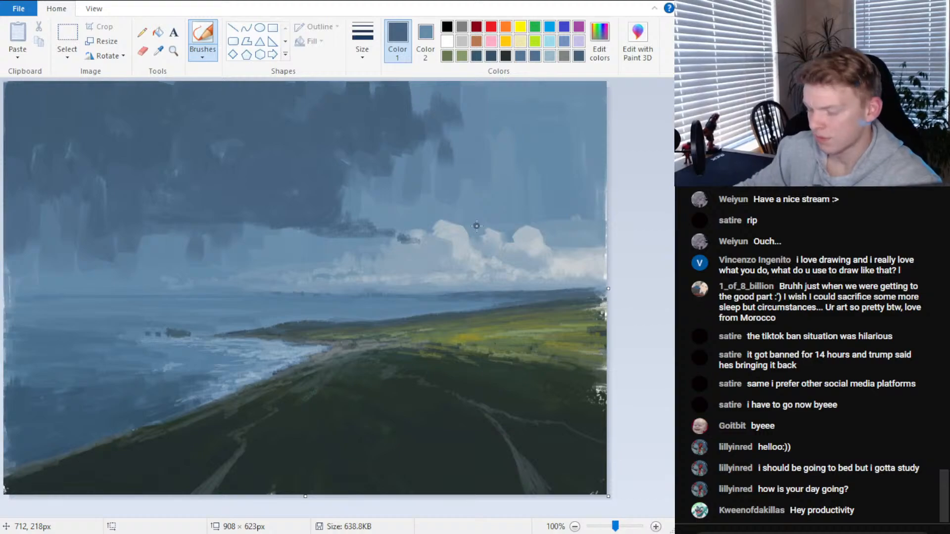
left_click_drag(206, 242, 307, 249)
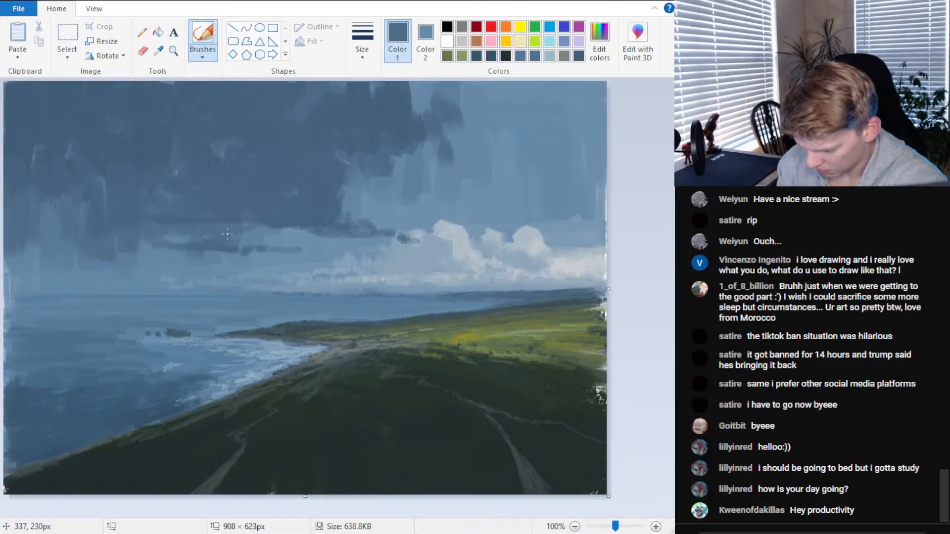
left_click_drag(249, 247, 298, 254)
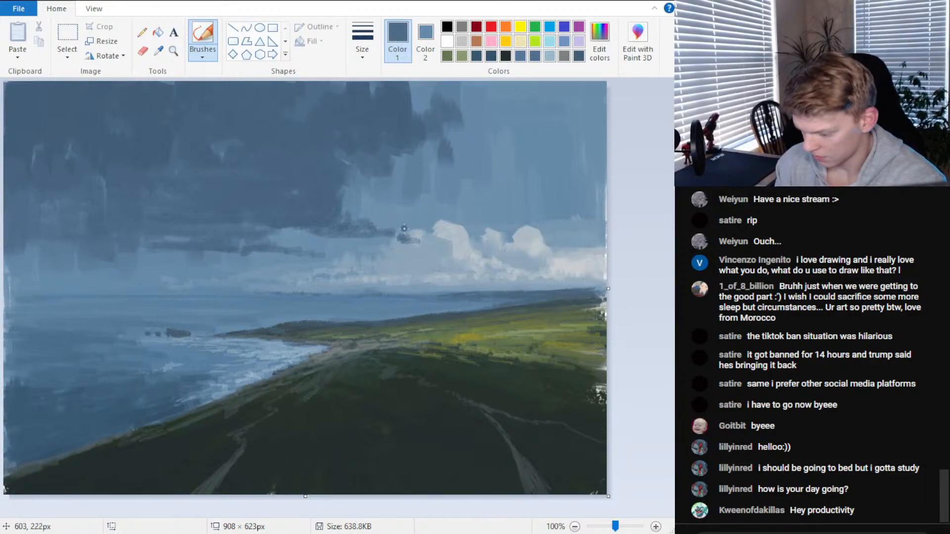
left_click_drag(404, 229, 450, 239)
Stretch the sampled dark blue tail across the cumulus tops and dab a small dark cloud low above the horizon
left_click(158, 50)
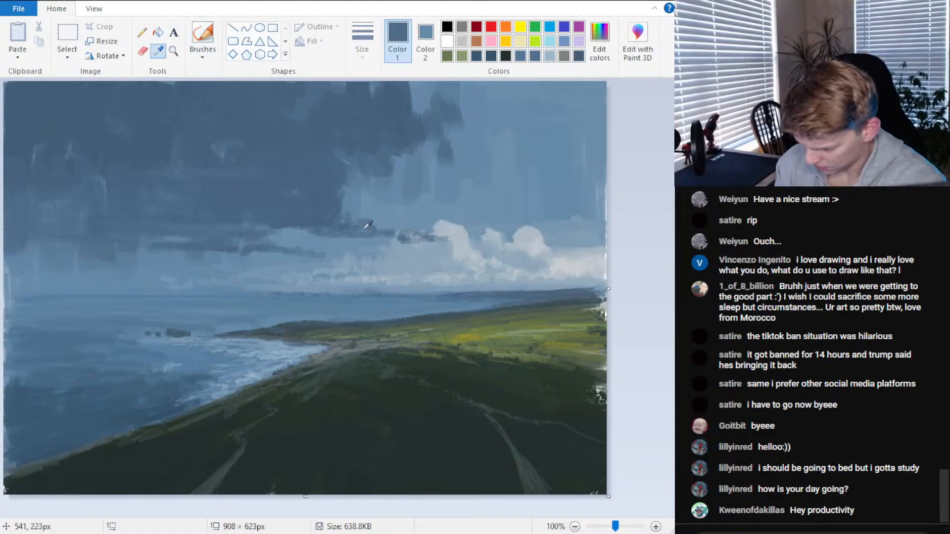
left_click(368, 225)
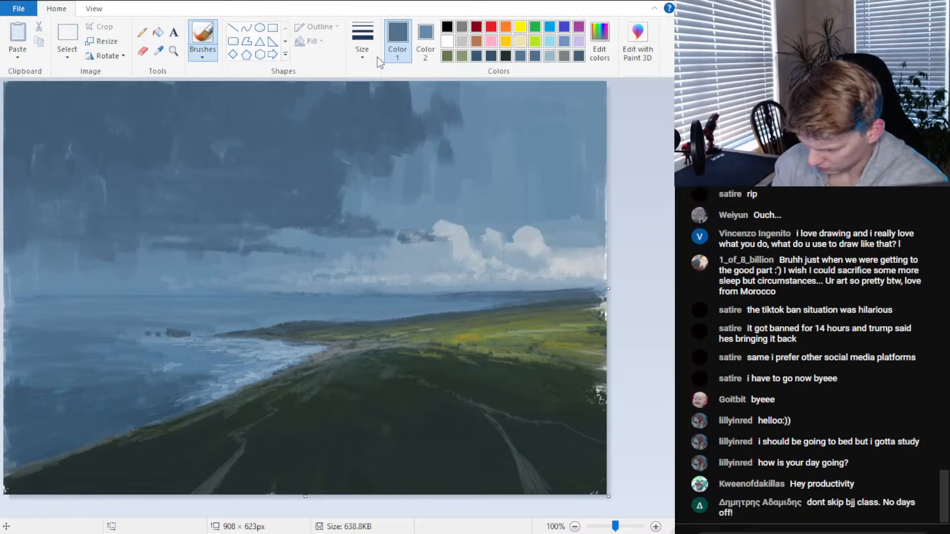
left_click_drag(346, 207, 471, 237)
mouse_move(357, 181)
left_mouse_down()
mouse_move(379, 177)
mouse_move(353, 203)
left_mouse_up()
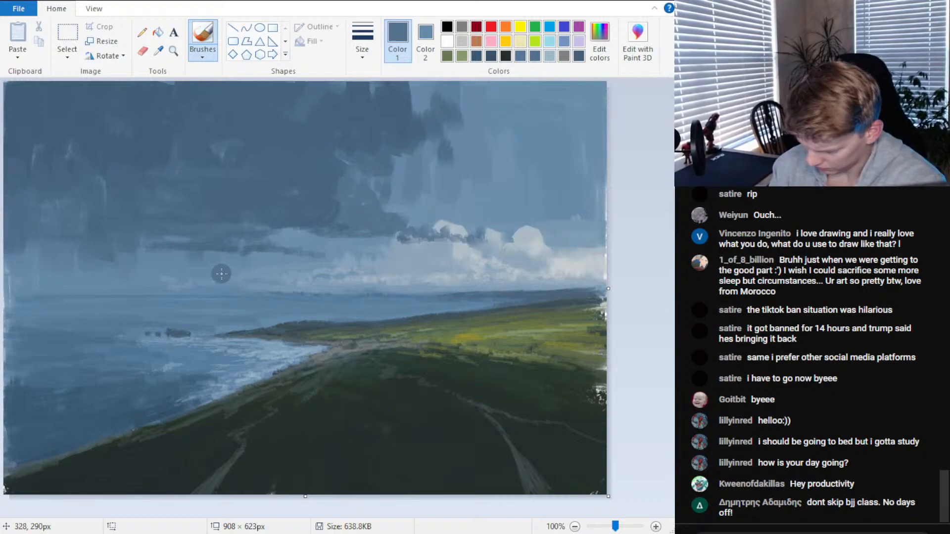
left_click_drag(221, 274, 259, 272)
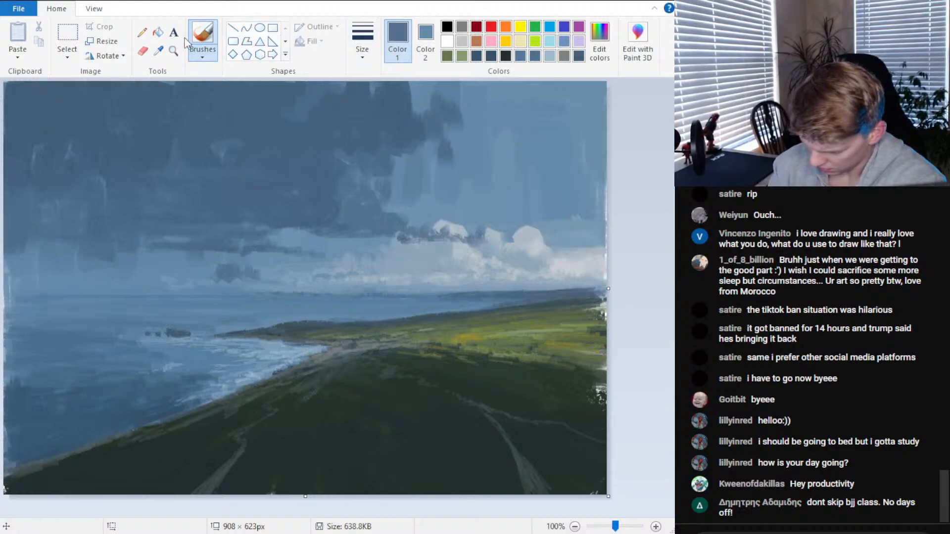
Blend the sky beneath the storm cloud with sampled lighter blues and save the painting
left_click(158, 50)
left_click(300, 250)
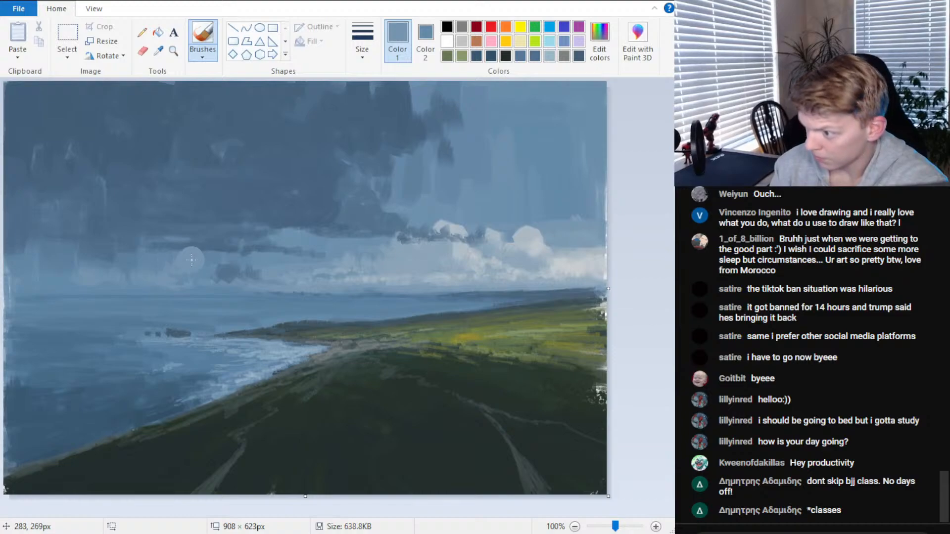
left_click(159, 50)
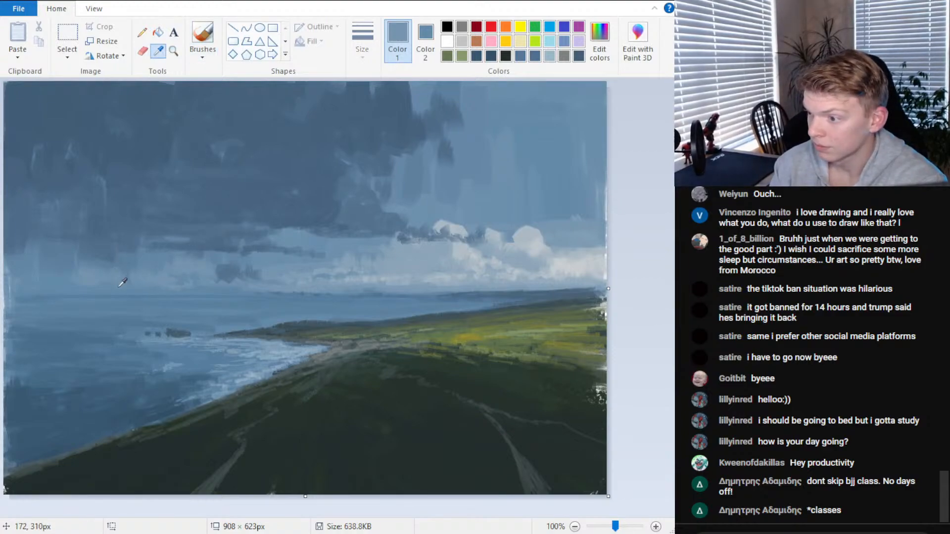
left_click(120, 285)
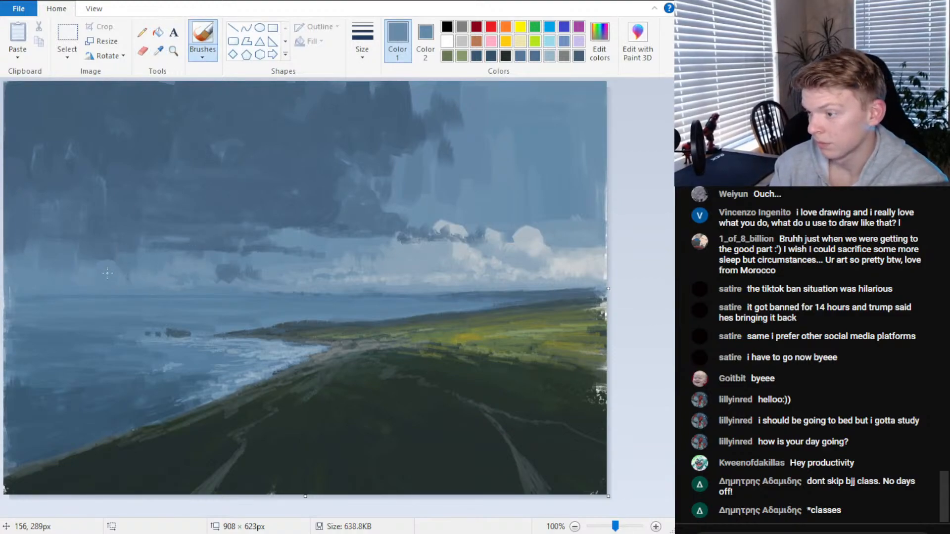
scroll(403, 281, "down", 2)
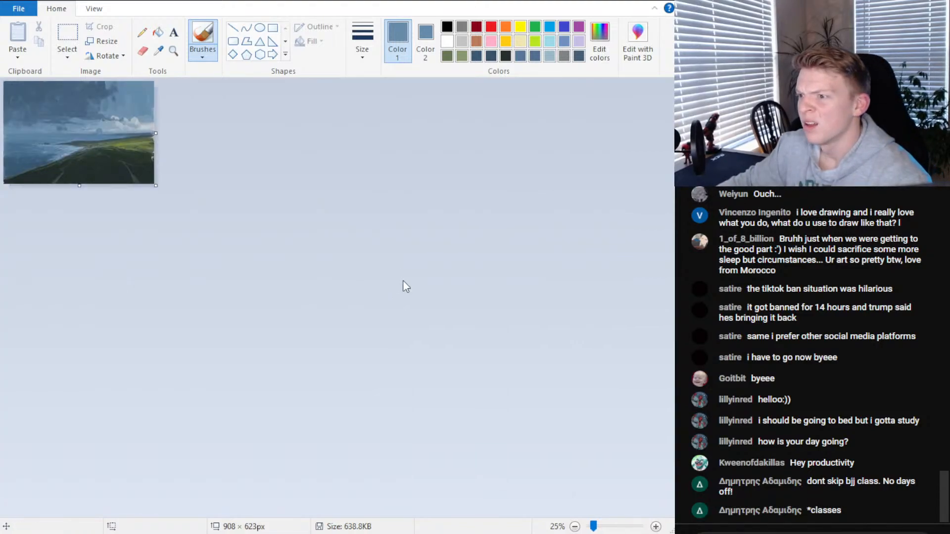
scroll(436, 288, "down", 1)
scroll(441, 283, "up", 3)
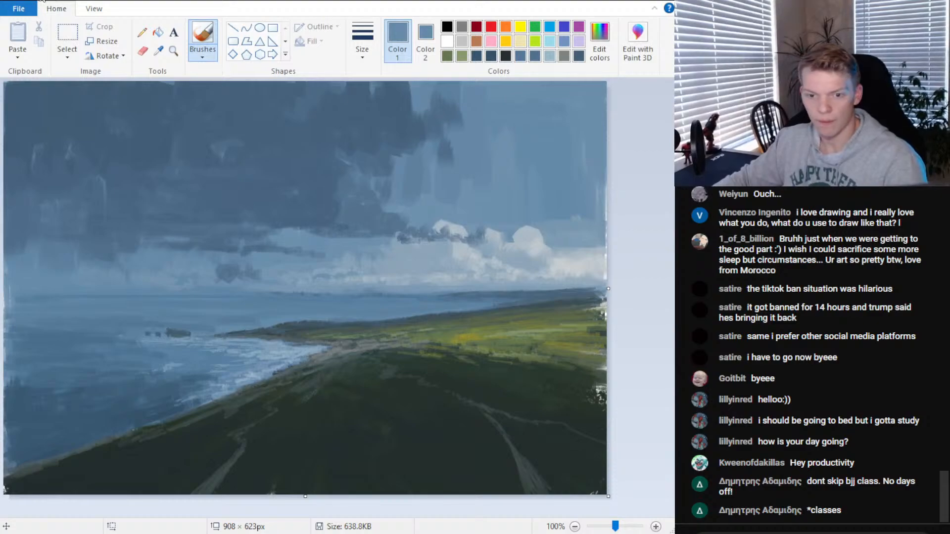
key("ctrl+s")
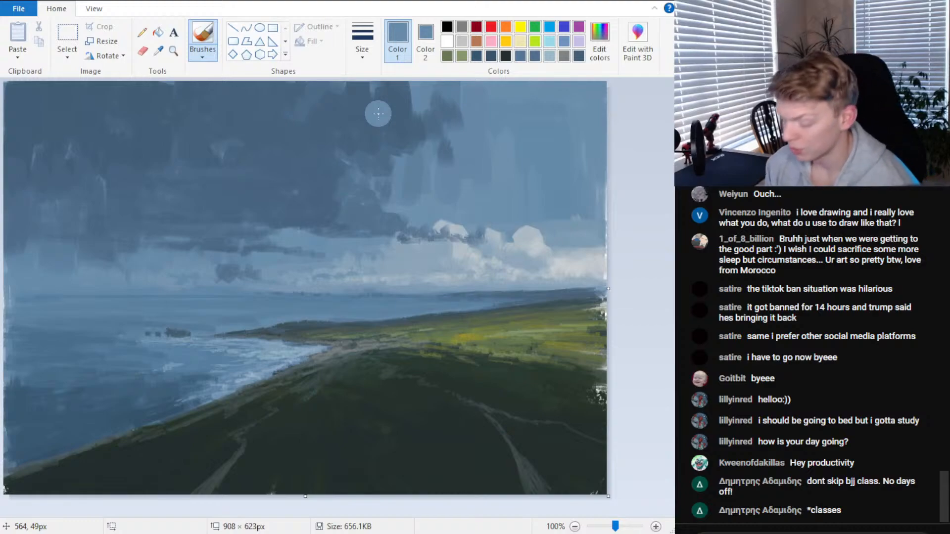
Break up the storm cloud's right edge with sampled dark blue and add a pale cumulus puff at the far right of the horizon
left_click(158, 51)
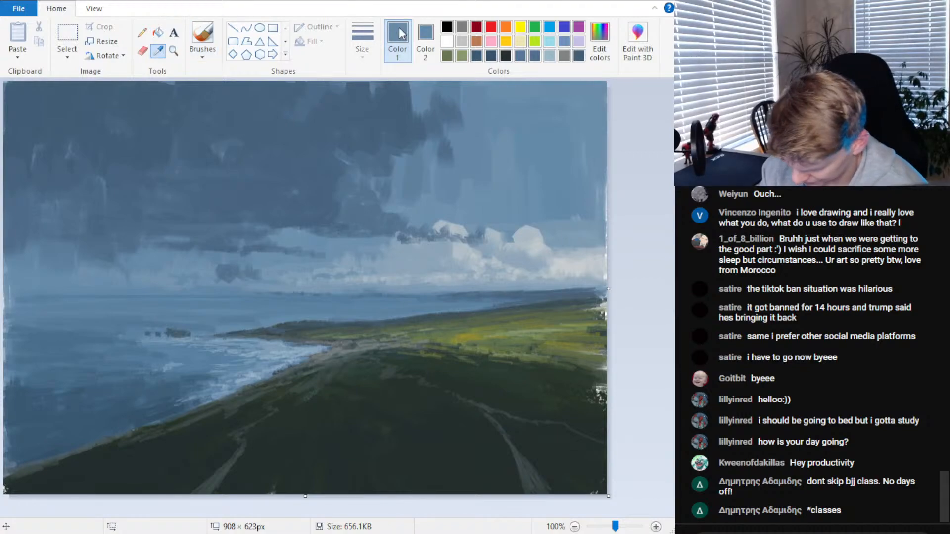
left_click(354, 220)
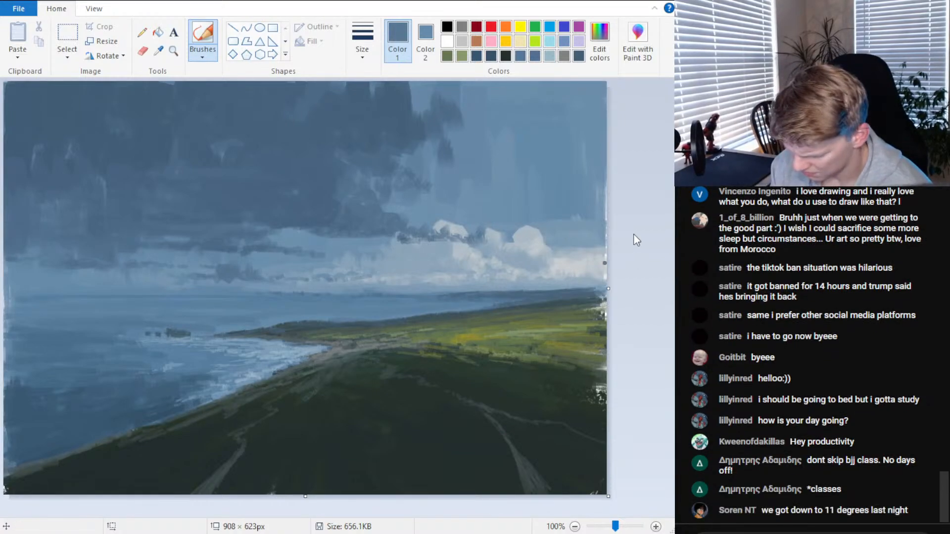
left_click(159, 50)
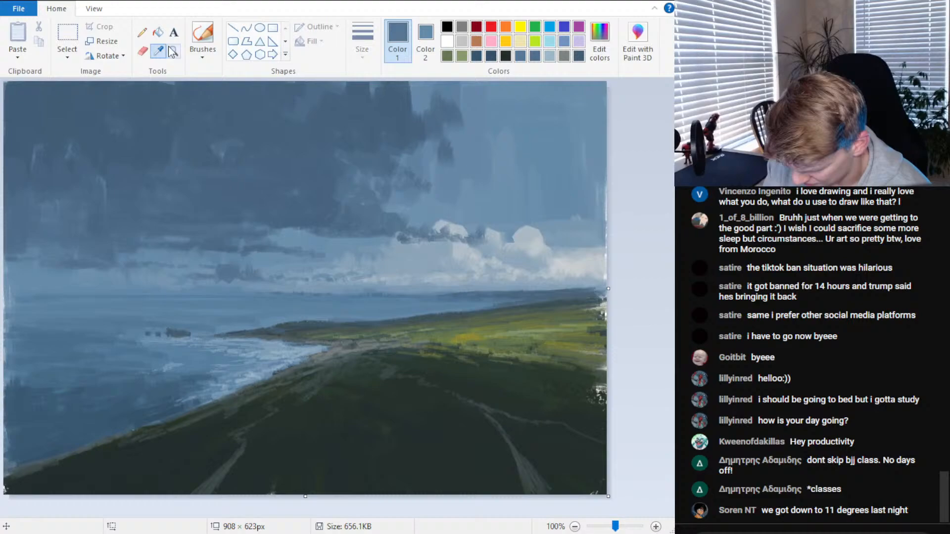
left_click(467, 250)
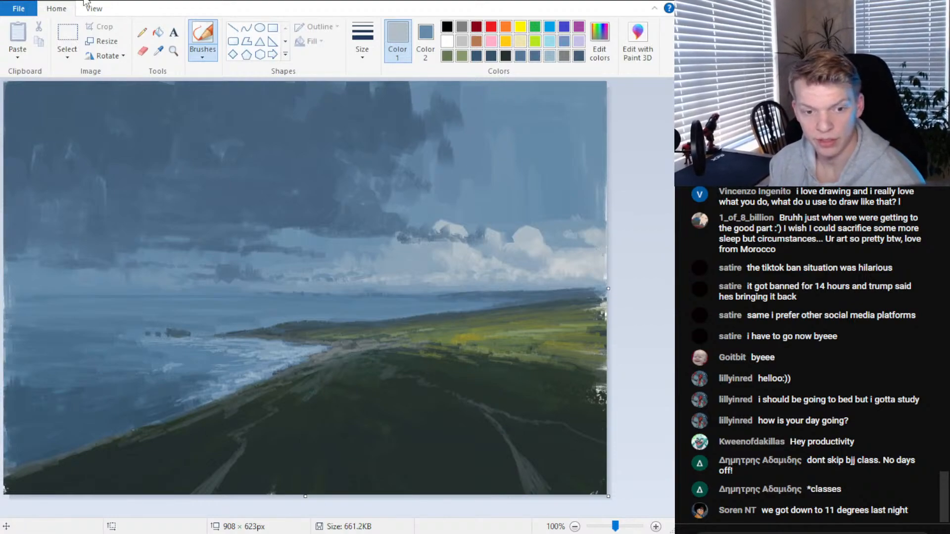
Mix a darker shade of the storm cloud's blue and paint it in broad strokes over the cloud's upper left with a resized brush
left_click(158, 50)
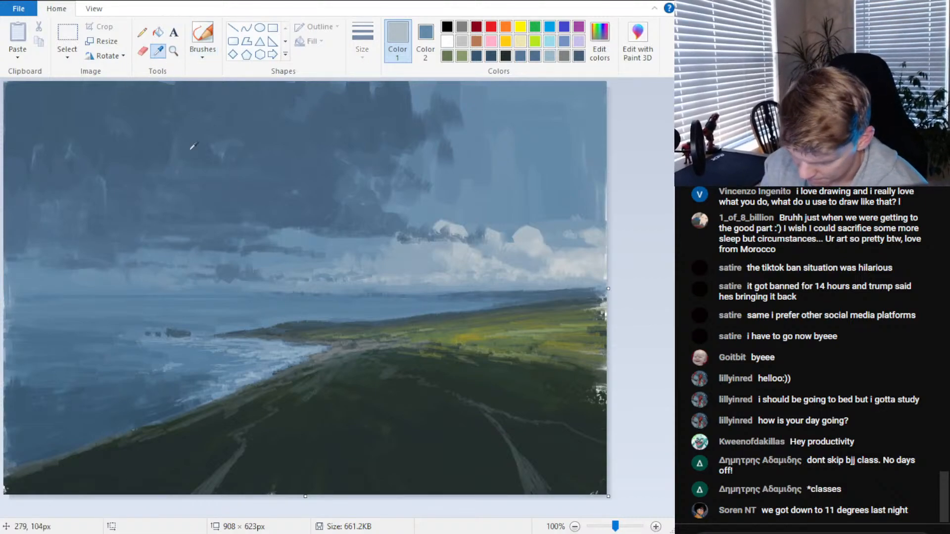
left_click(161, 150)
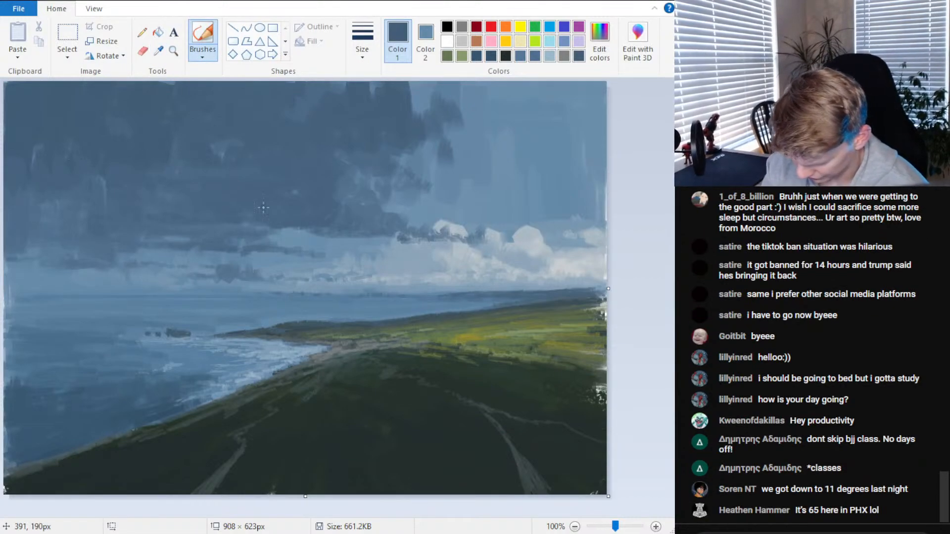
left_click(596, 54)
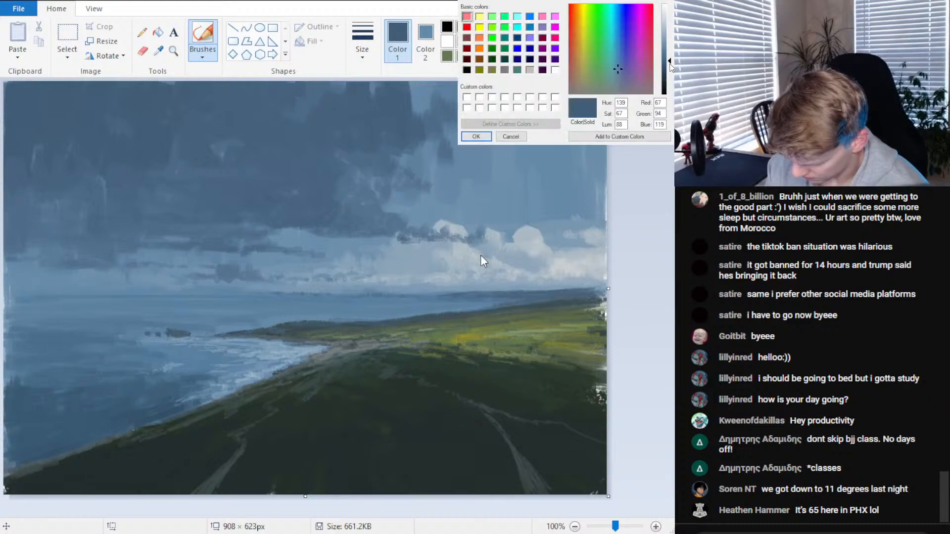
left_click(500, 136)
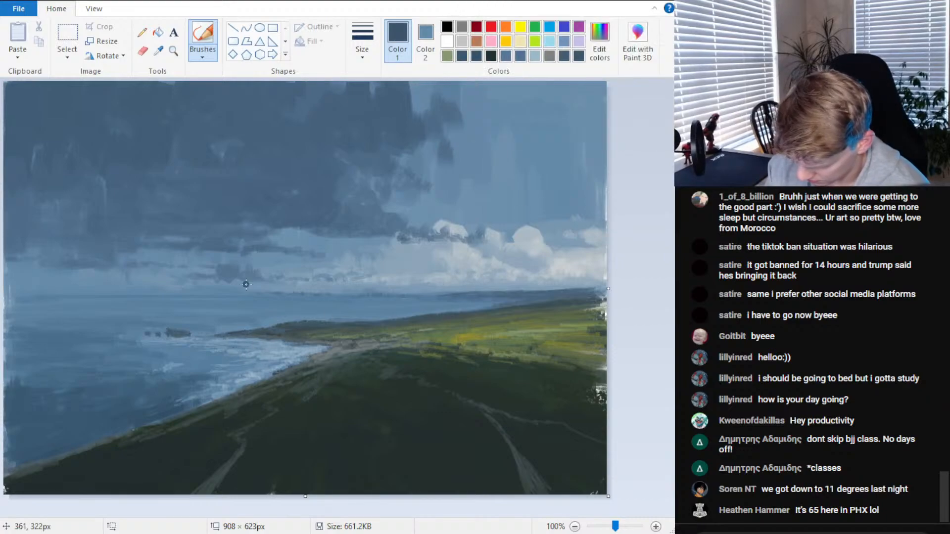
left_click(202, 102)
left_click(360, 55)
left_click(403, 160)
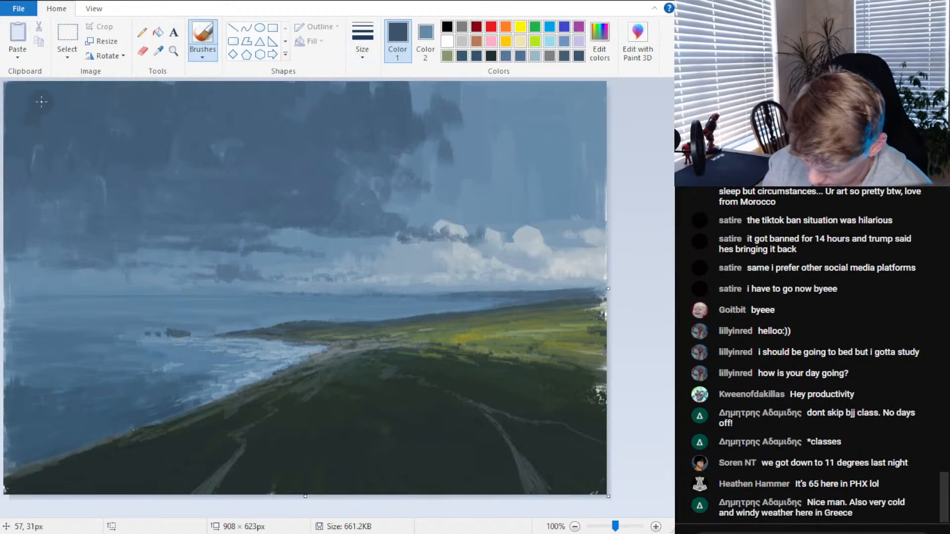
mouse_move(18, 102)
left_mouse_down()
mouse_move(23, 122)
mouse_move(51, 87)
mouse_move(73, 138)
mouse_move(42, 155)
mouse_move(41, 172)
mouse_move(66, 129)
mouse_move(92, 114)
mouse_move(86, 94)
mouse_move(119, 133)
mouse_move(138, 135)
mouse_move(140, 90)
mouse_move(170, 115)
left_mouse_up()
Spread sampled dark blues through the storm cloud's lower left and upper middle, covering the remaining lighter gaps
left_click(159, 50)
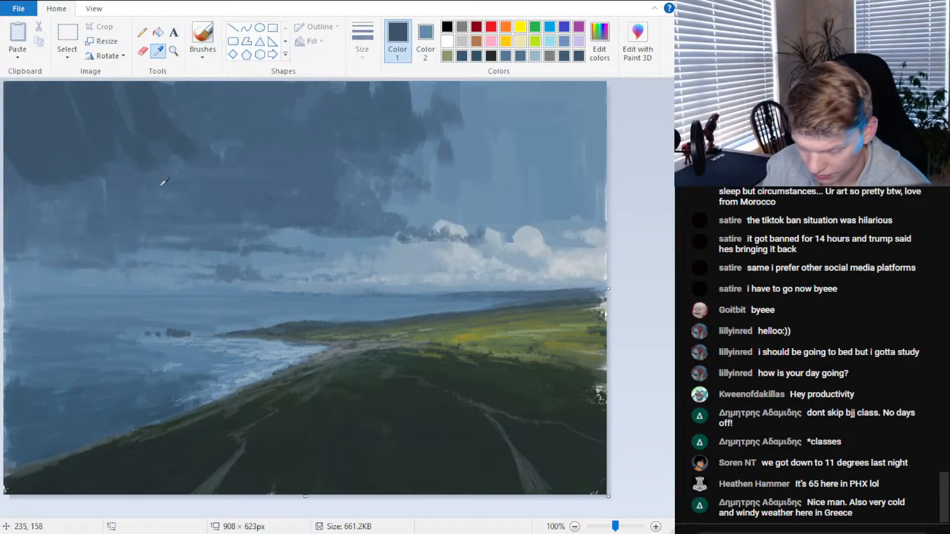
left_click(154, 156)
mouse_move(32, 190)
left_mouse_down()
mouse_move(12, 170)
mouse_move(93, 207)
left_mouse_up()
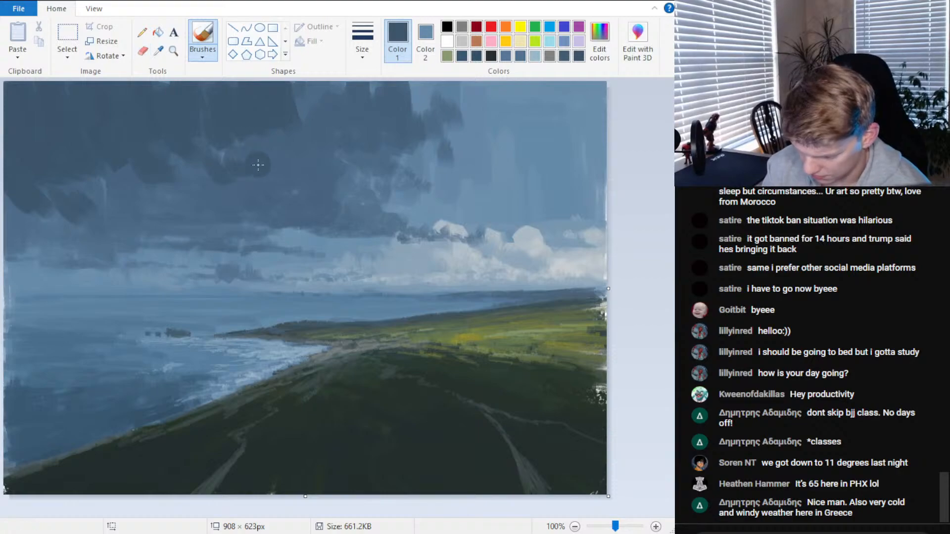
left_click(158, 50)
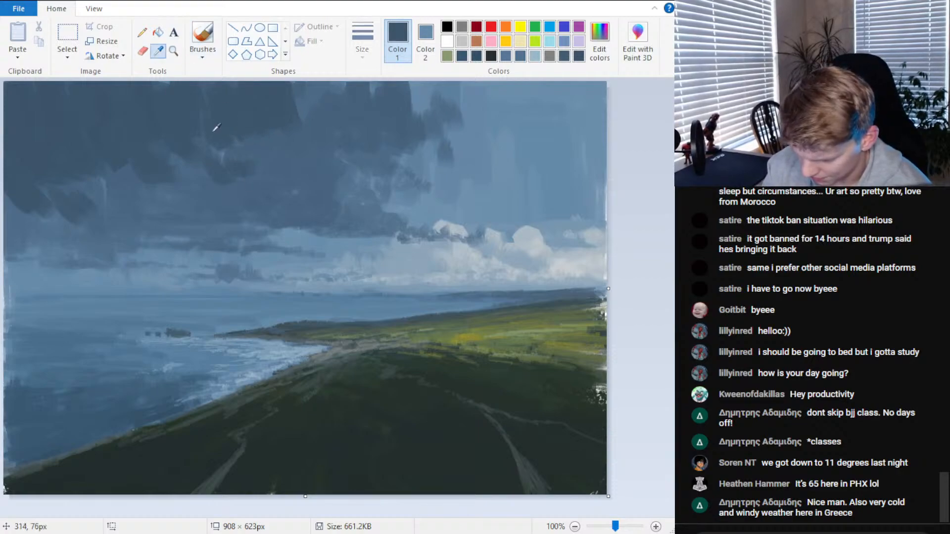
left_click(217, 127)
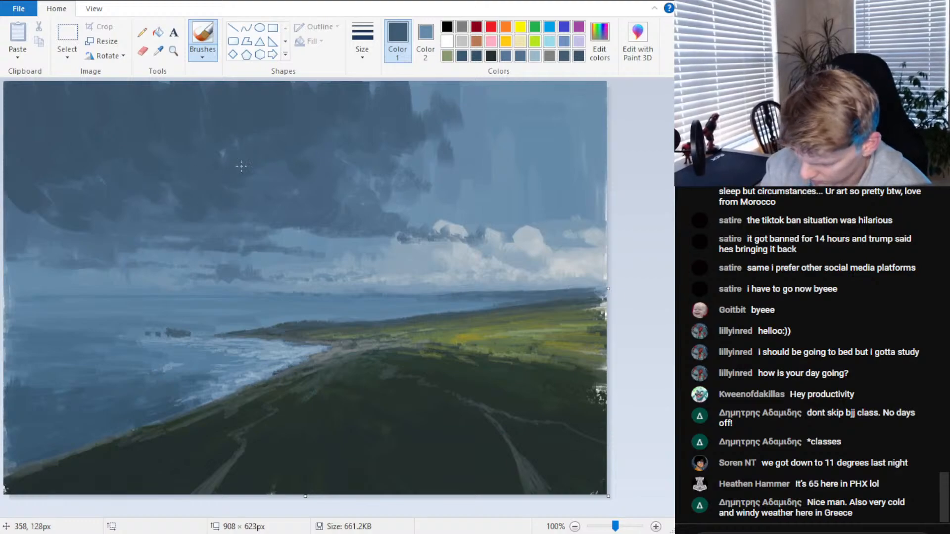
Extend the storm cloud's right edge with ragged dark blue wisps and add a small dark cloud in the upper-right sky with a resized brush
key("ctrl+plus")
key("ctrl+plus")
key("ctrl+plus")
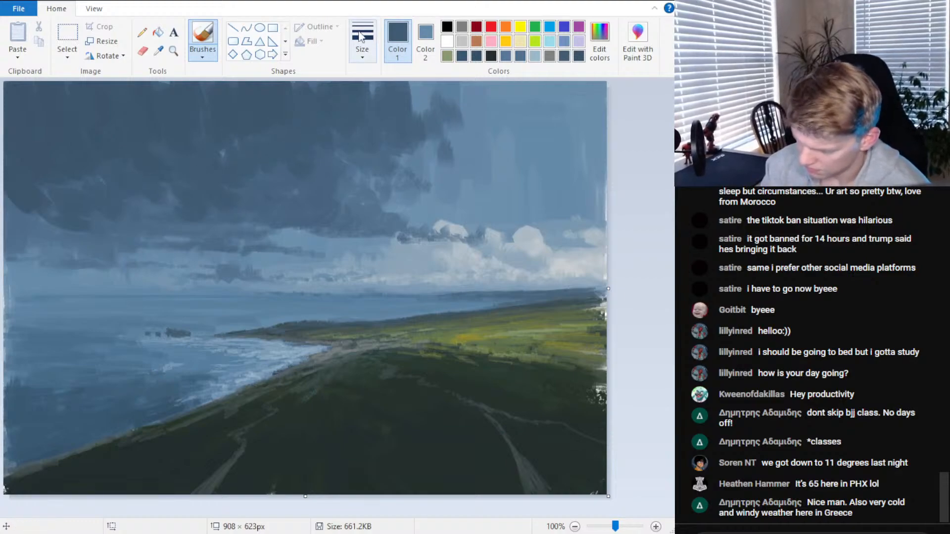
mouse_move(439, 90)
left_mouse_down()
mouse_move(427, 130)
mouse_move(434, 129)
mouse_move(406, 115)
mouse_move(427, 147)
mouse_move(443, 120)
mouse_move(461, 129)
mouse_move(457, 151)
mouse_move(472, 125)
mouse_move(481, 147)
mouse_move(508, 147)
mouse_move(517, 124)
mouse_move(481, 144)
mouse_move(499, 151)
mouse_move(509, 139)
mouse_move(536, 158)
left_mouse_up()
left_click(367, 43)
left_click(379, 105)
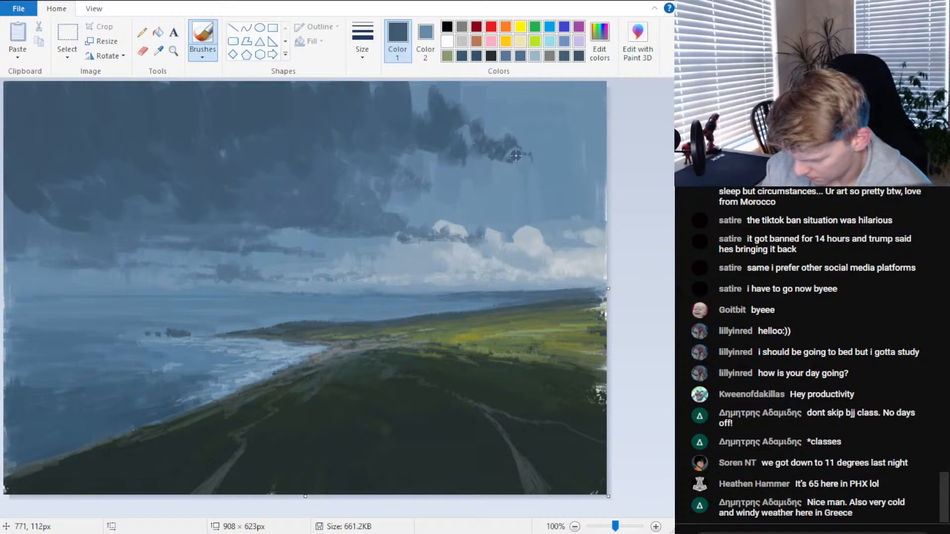
left_click_drag(529, 153, 537, 156)
left_click_drag(415, 97, 428, 86)
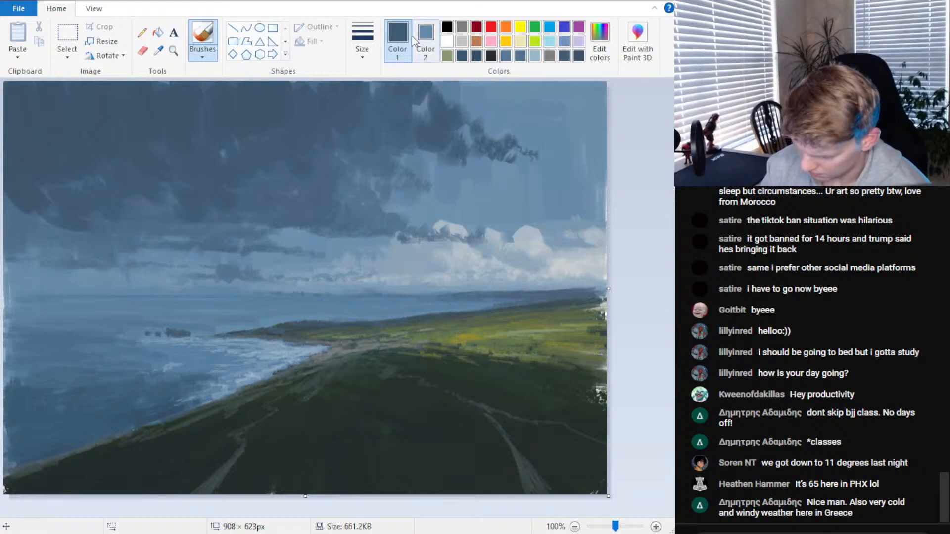
left_click(367, 43)
mouse_move(564, 105)
left_mouse_down()
mouse_move(523, 84)
mouse_move(534, 107)
mouse_move(579, 111)
left_mouse_up()
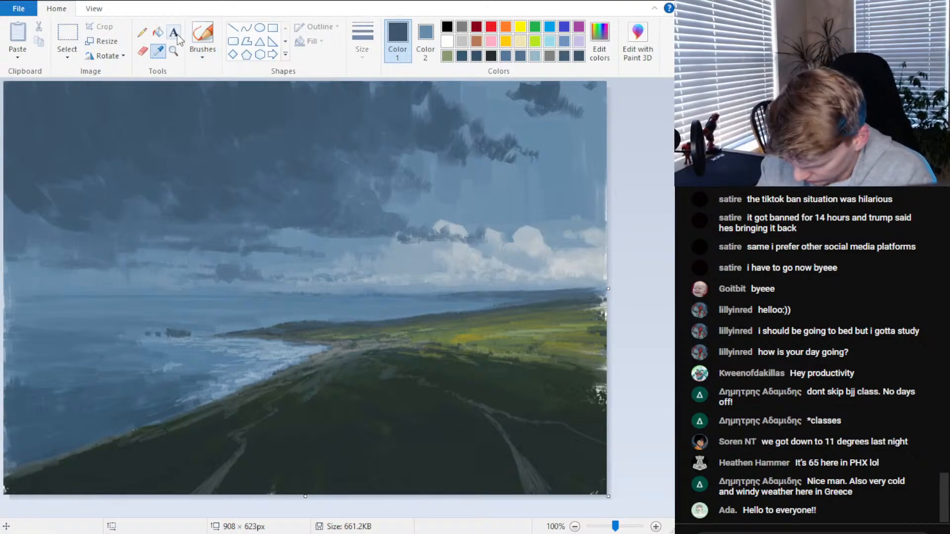
Paint thin pale grey cloud streaks across the right side of the sky above the cumulus, using a sampled light grey-blue
left_click(550, 184)
mouse_move(551, 184)
left_mouse_down()
mouse_move(525, 188)
mouse_move(569, 186)
left_mouse_up()
mouse_move(509, 192)
left_mouse_down()
mouse_move(589, 178)
mouse_move(611, 188)
mouse_move(585, 191)
left_mouse_up()
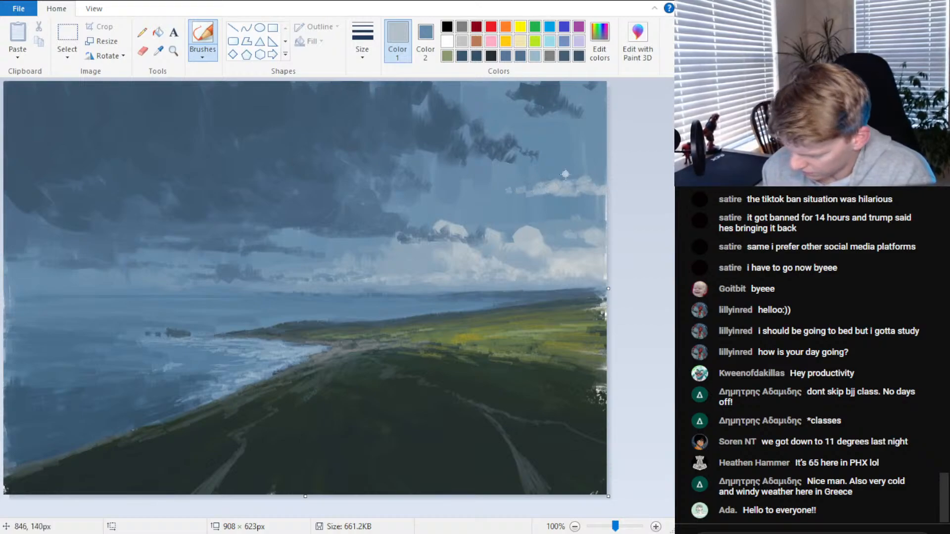
mouse_move(492, 207)
left_mouse_down()
mouse_move(439, 212)
mouse_move(505, 209)
mouse_move(507, 218)
mouse_move(496, 206)
mouse_move(511, 201)
mouse_move(585, 208)
mouse_move(562, 224)
mouse_move(606, 227)
mouse_move(545, 226)
mouse_move(600, 233)
left_mouse_up()
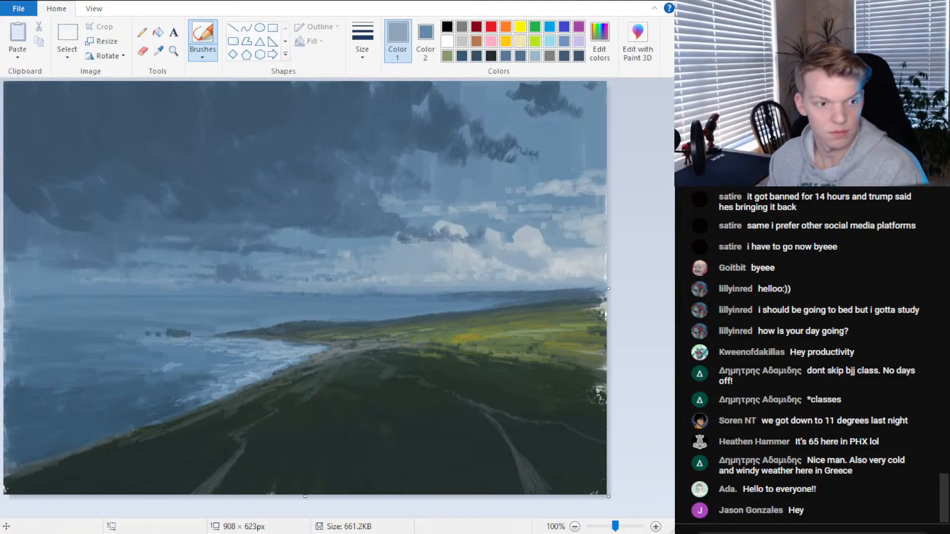
Blend the storm cloud's lower left underside with sampled and remixed dark blues after changing the brush size
left_click(362, 47)
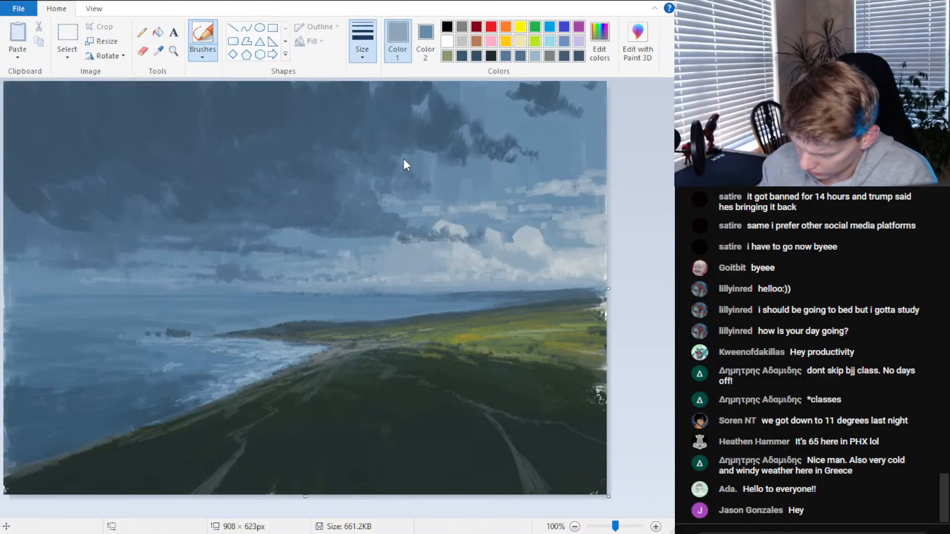
left_click(405, 165)
left_click(158, 51)
left_click(45, 204)
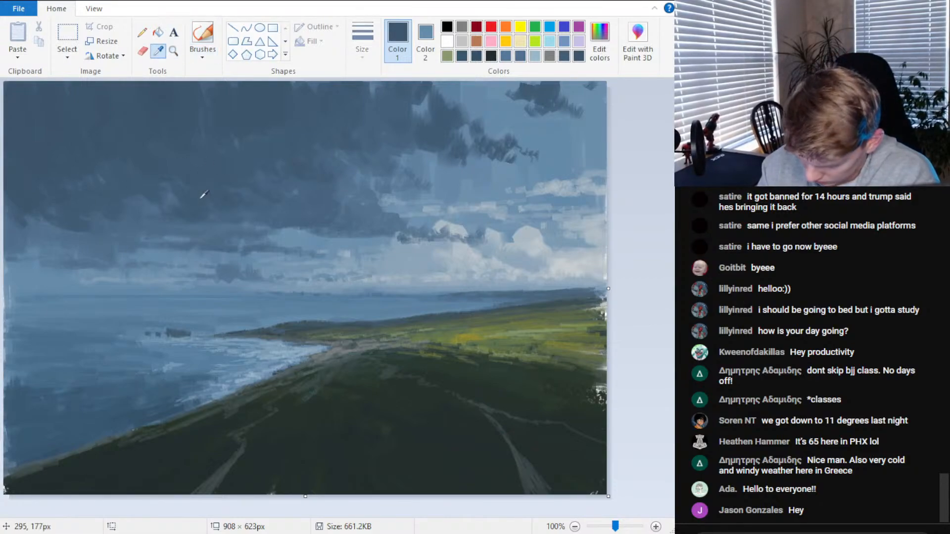
left_click(599, 42)
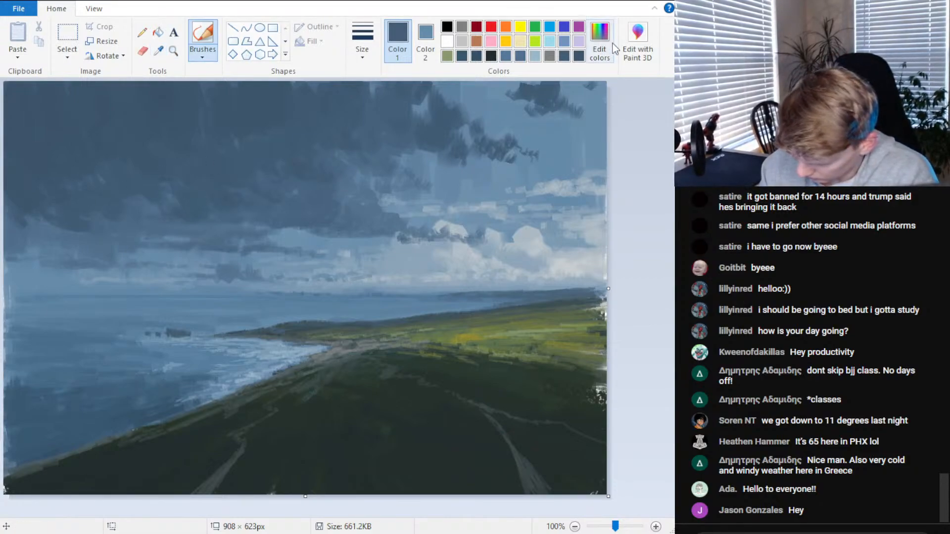
key("Return")
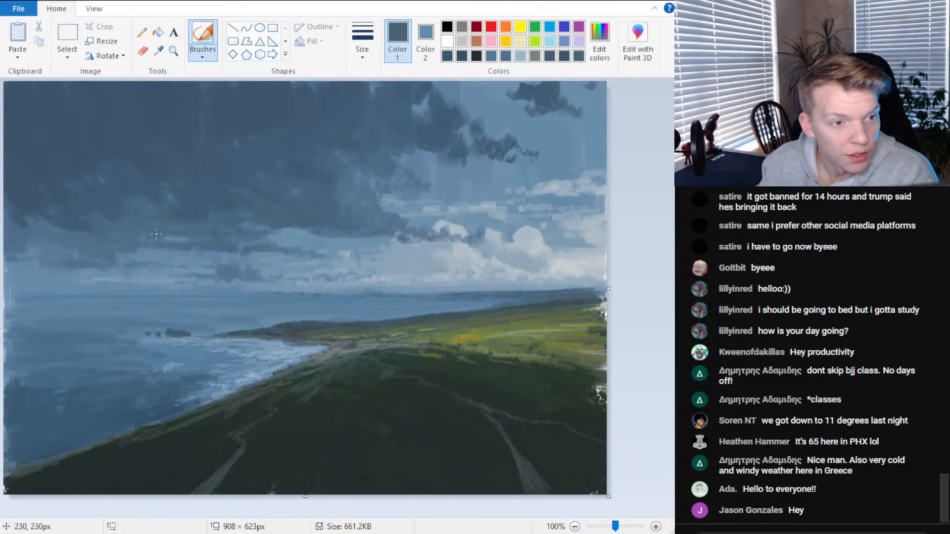
left_click(158, 50)
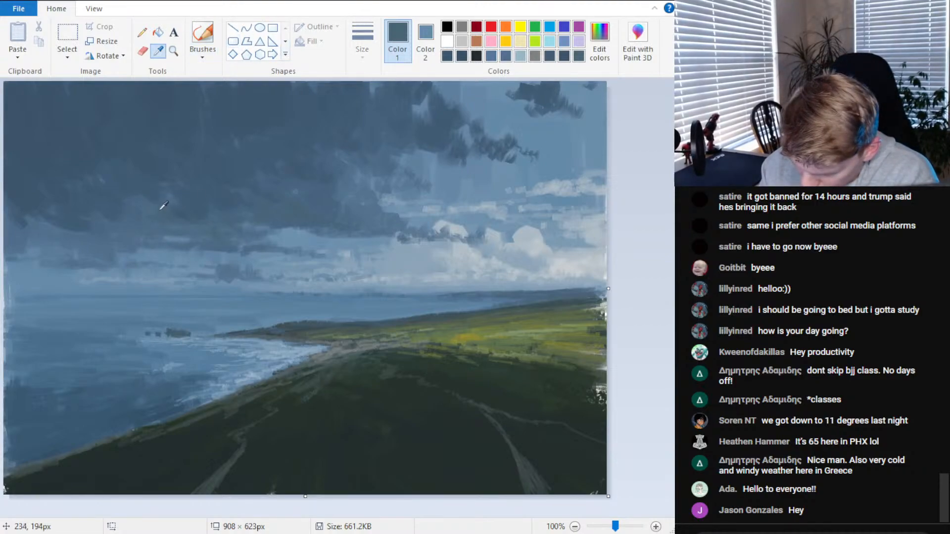
left_click(164, 205)
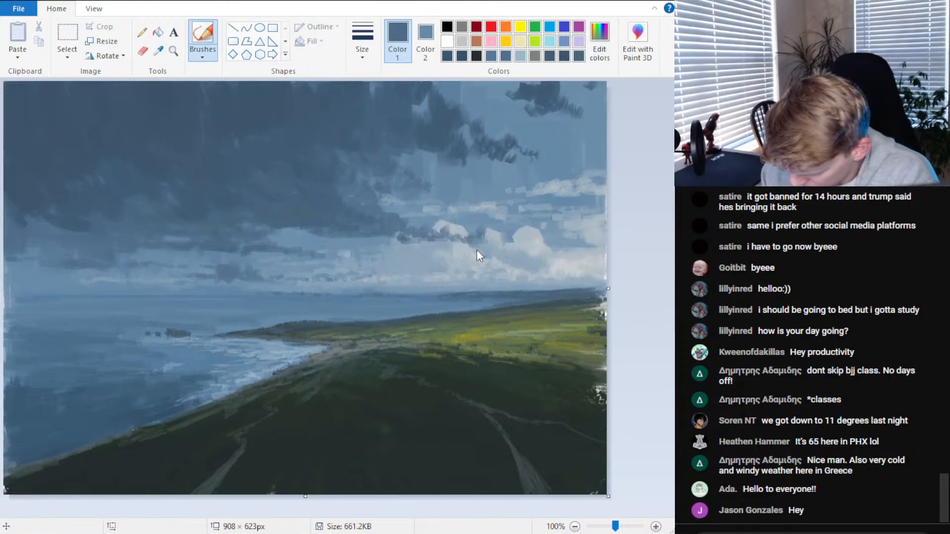
Mix another shade of the storm cloud's blue and save the painting
key("alt+h")
key("e")
key("c")
key("Return")
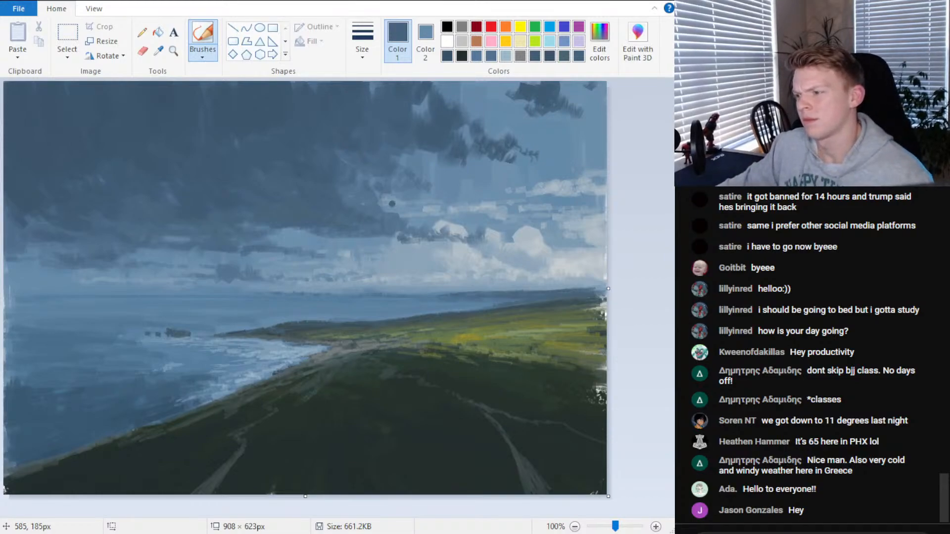
scroll(452, 254, "down", 2)
scroll(452, 255, "up", 2)
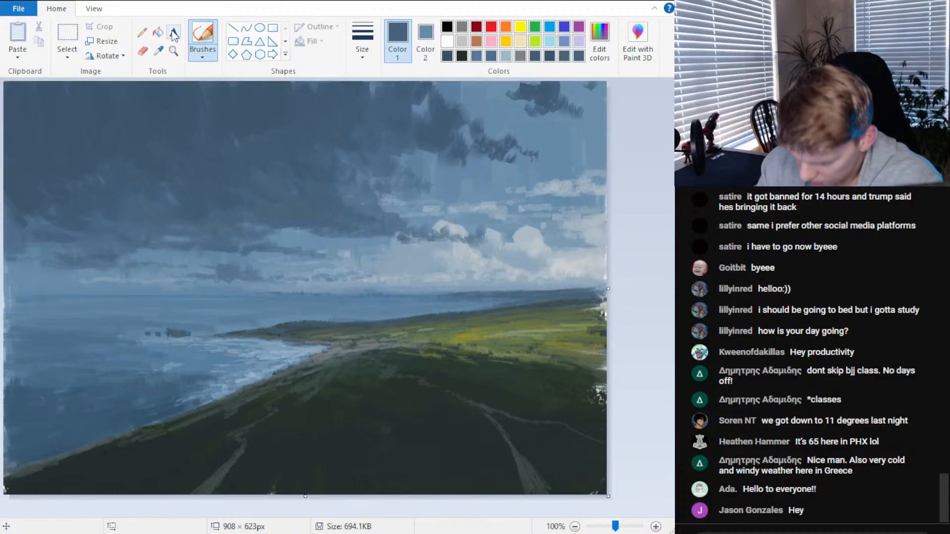
Paint muted blue-grey shadows through the white cumulus clouds above the horizon and save the painting
mouse_move(423, 263)
left_mouse_down()
mouse_move(475, 259)
mouse_move(490, 239)
mouse_move(536, 239)
left_mouse_up()
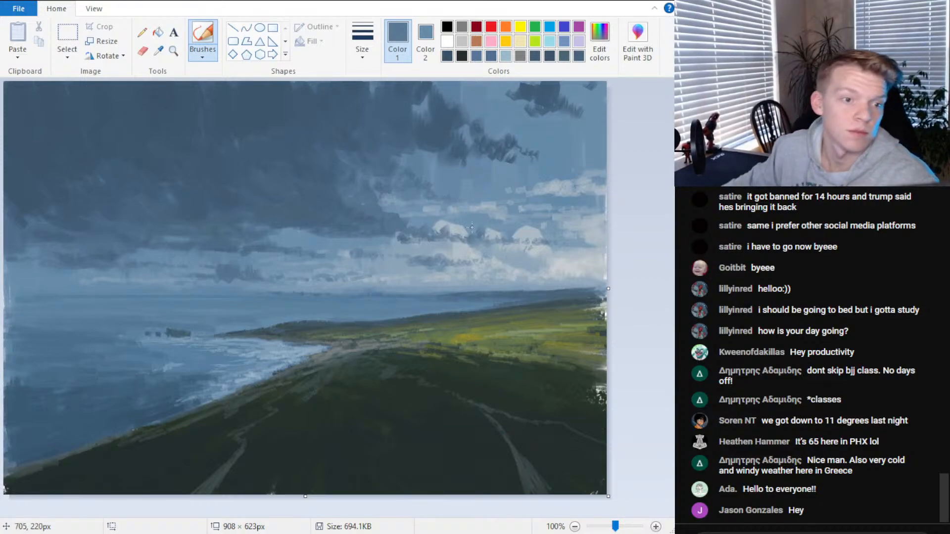
scroll(465, 270, "down", 3)
scroll(470, 272, "up", 3)
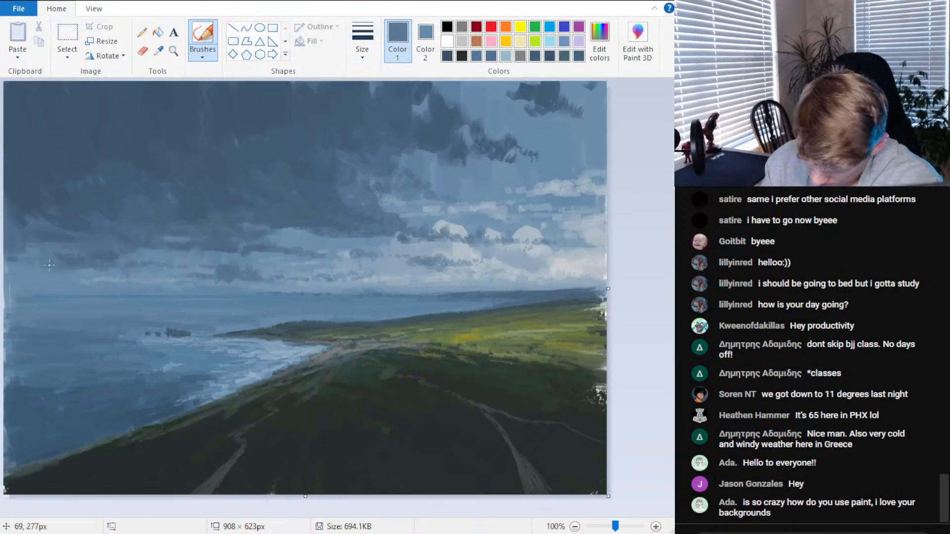
scroll(539, 314, "down", 1)
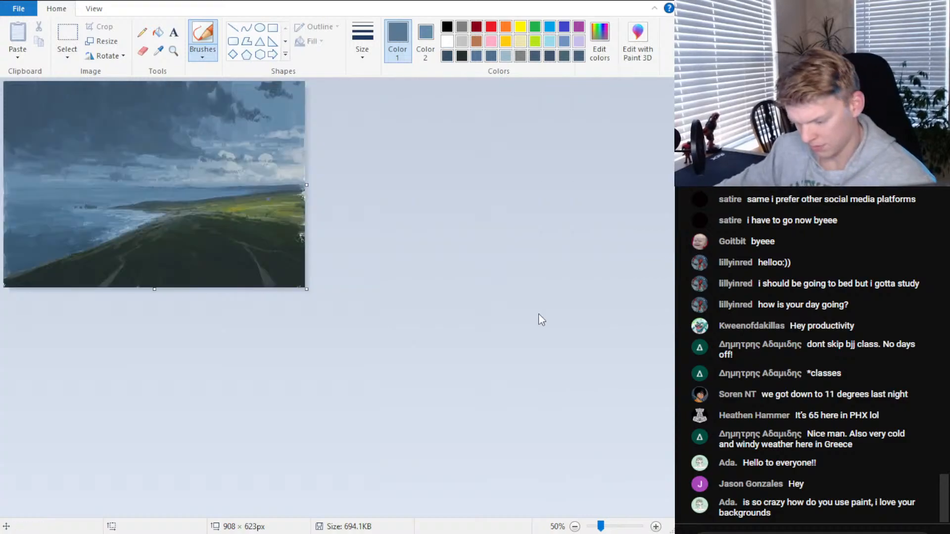
scroll(534, 309, "up", 1)
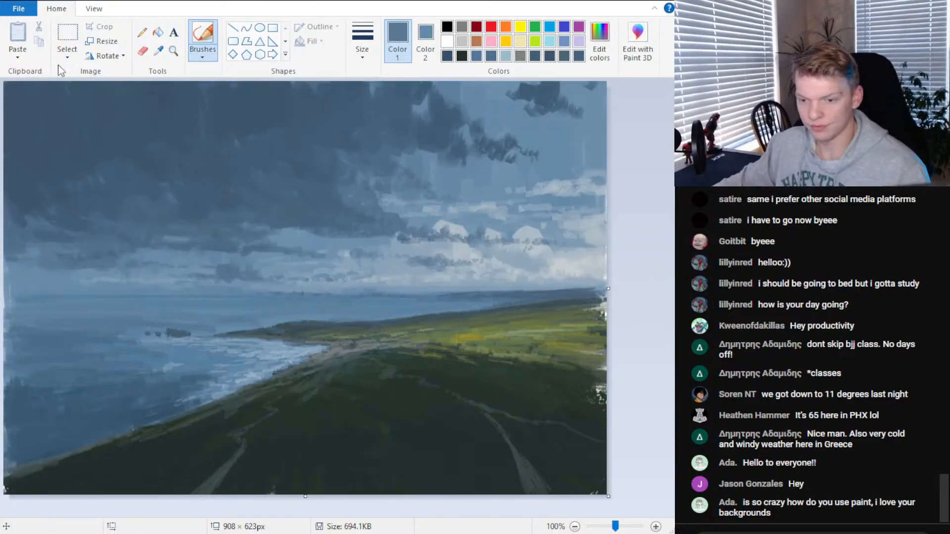
left_click(39, 1)
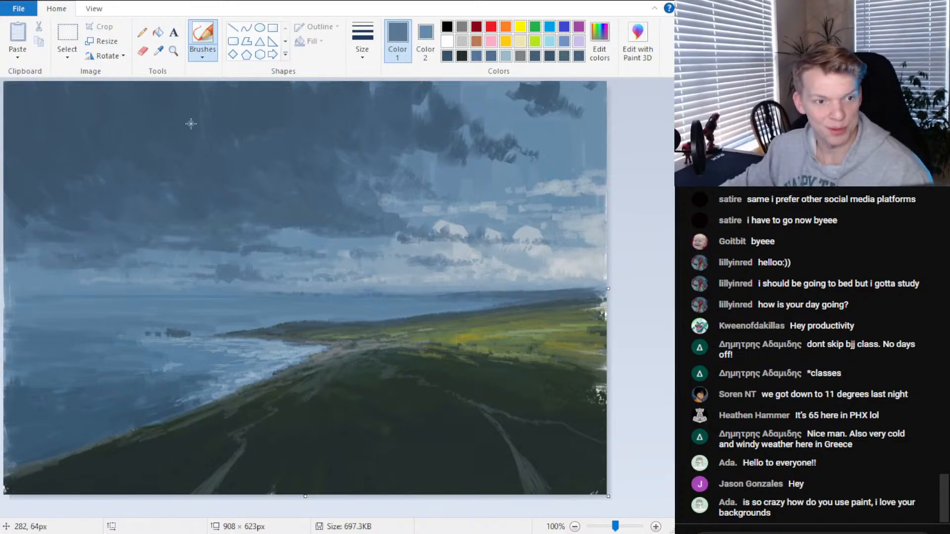
Mix a pale olive (RGB 163, 168, 132) from the sunlit headland's green and brush light grass strokes across its right side with a resized brush
left_click(159, 50)
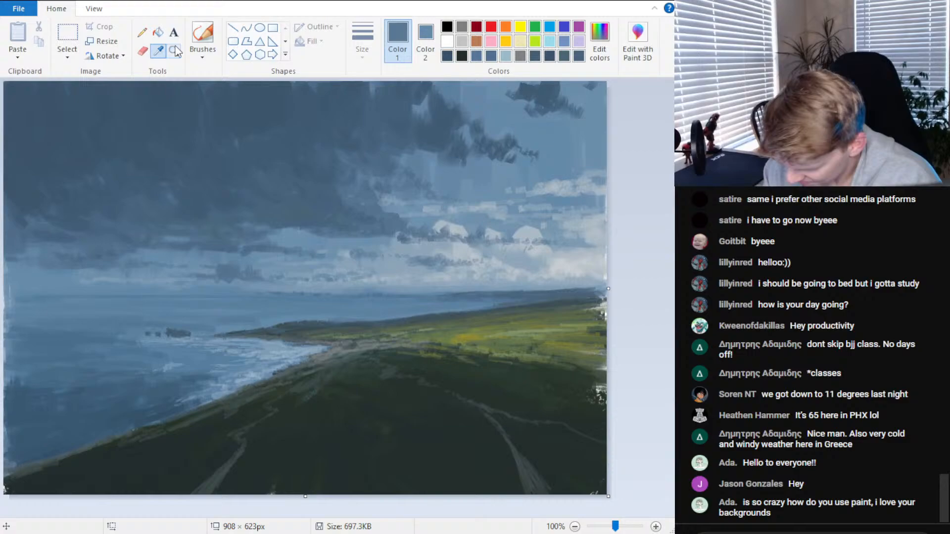
left_click(567, 319)
left_click(600, 54)
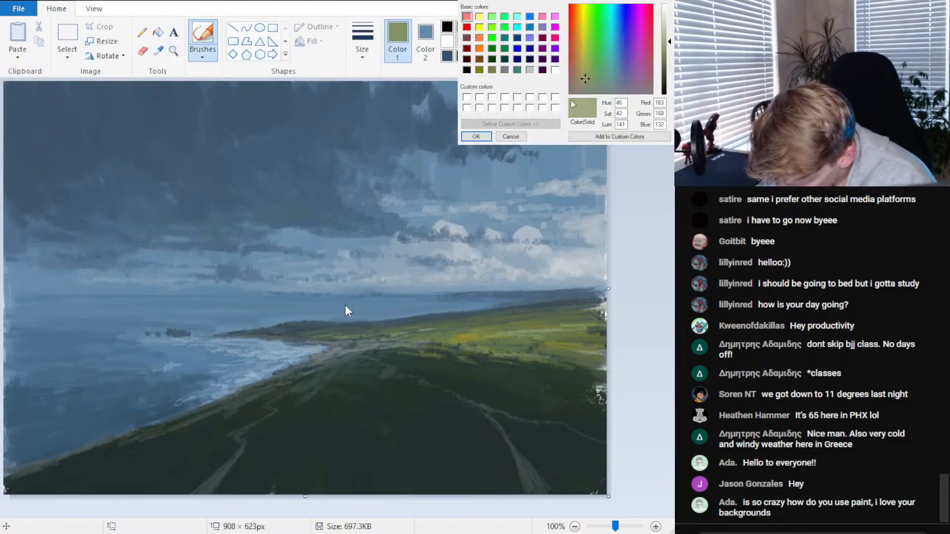
key("Return")
left_click(363, 44)
left_click(408, 91)
mouse_move(521, 328)
left_mouse_down()
mouse_move(506, 332)
mouse_move(605, 322)
mouse_move(548, 332)
mouse_move(536, 324)
left_mouse_up()
mouse_move(541, 323)
left_mouse_down()
mouse_move(550, 323)
mouse_move(511, 322)
left_mouse_up()
mouse_move(527, 322)
left_mouse_down()
mouse_move(598, 326)
mouse_move(566, 334)
mouse_move(589, 338)
mouse_move(574, 319)
left_mouse_up()
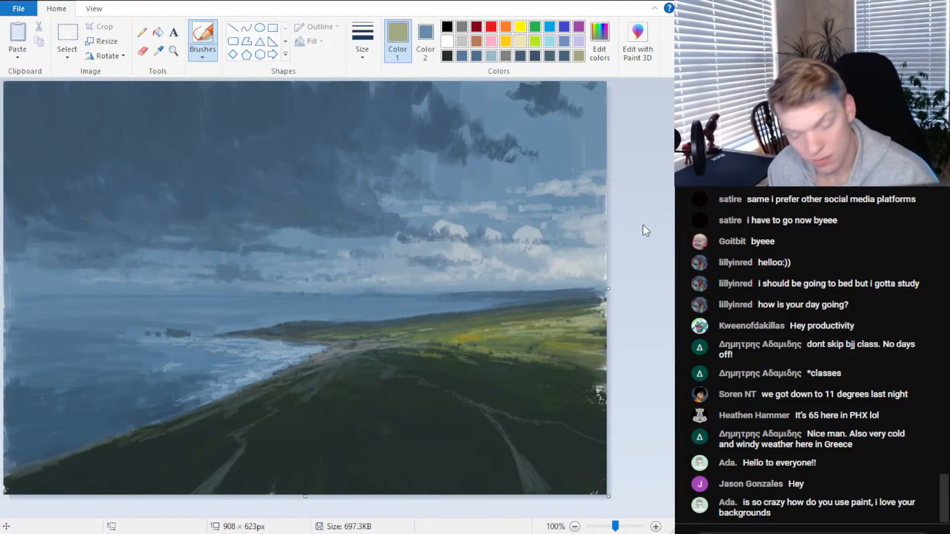
Remix the pale olive and add more light grass strokes to the headland's right edge and around its yellow patch
left_click(597, 43)
left_click(362, 282)
left_click(218, 351)
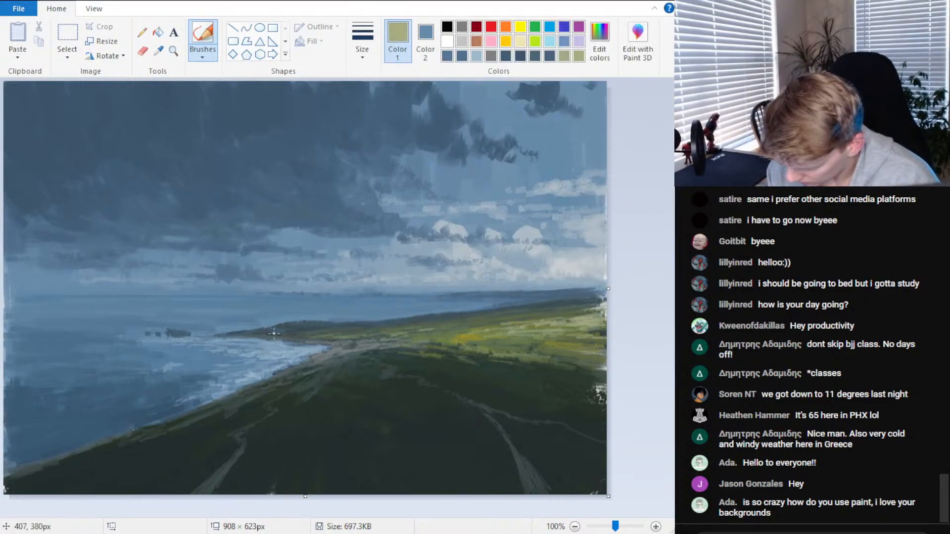
left_click_drag(573, 330, 558, 329)
left_click_drag(589, 334, 572, 335)
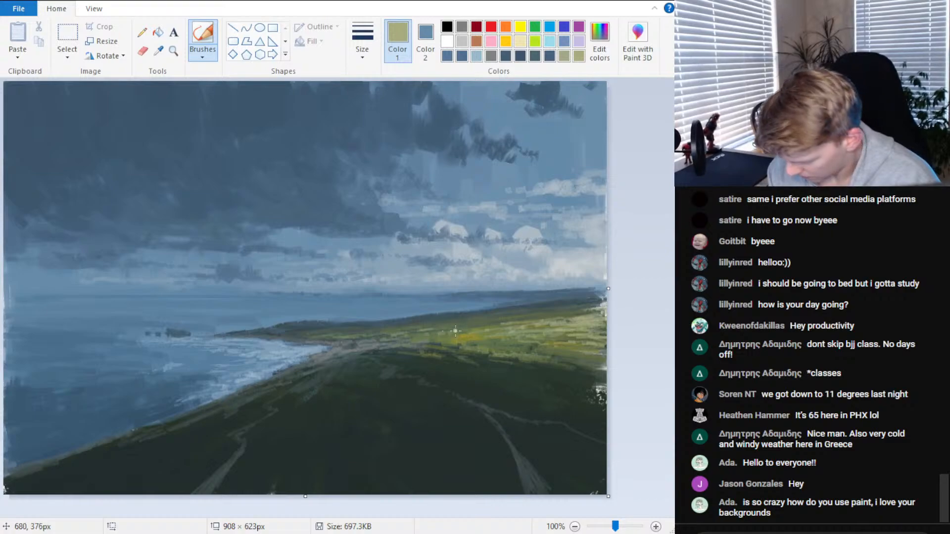
left_click_drag(453, 332, 491, 326)
Sample a mid green from the sunlit field and soften the headland's upper slope near the right edge with it
left_click(159, 52)
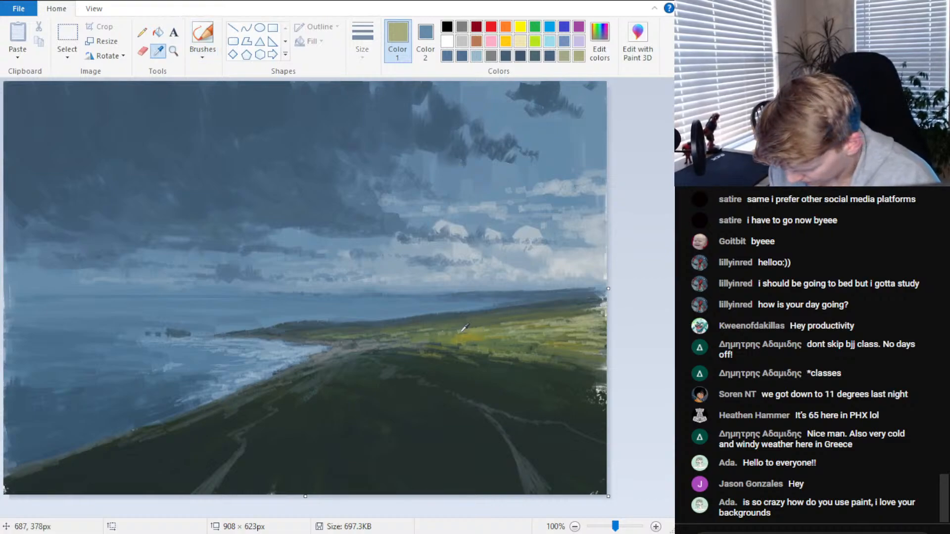
left_click(468, 327)
left_click_drag(537, 316, 581, 312)
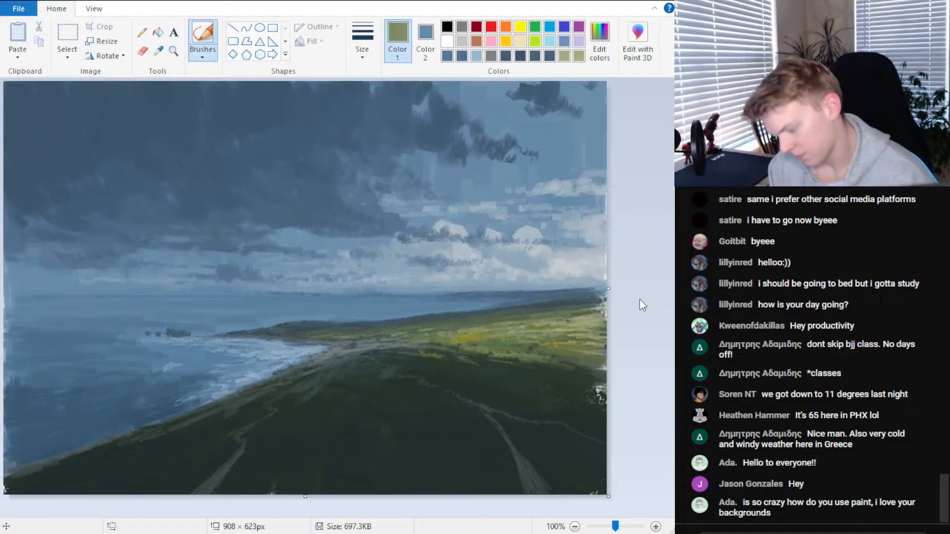
scroll(376, 218, "down", 2)
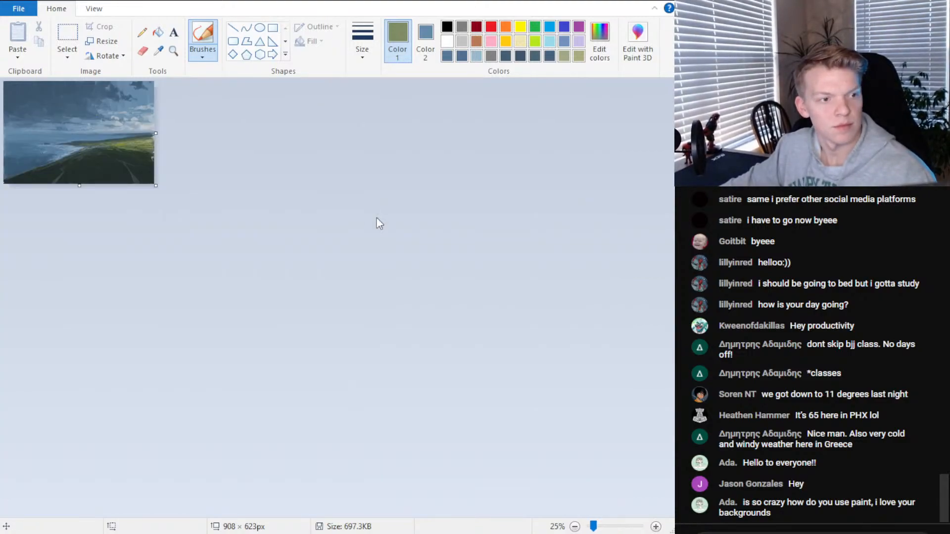
scroll(376, 218, "up", 2)
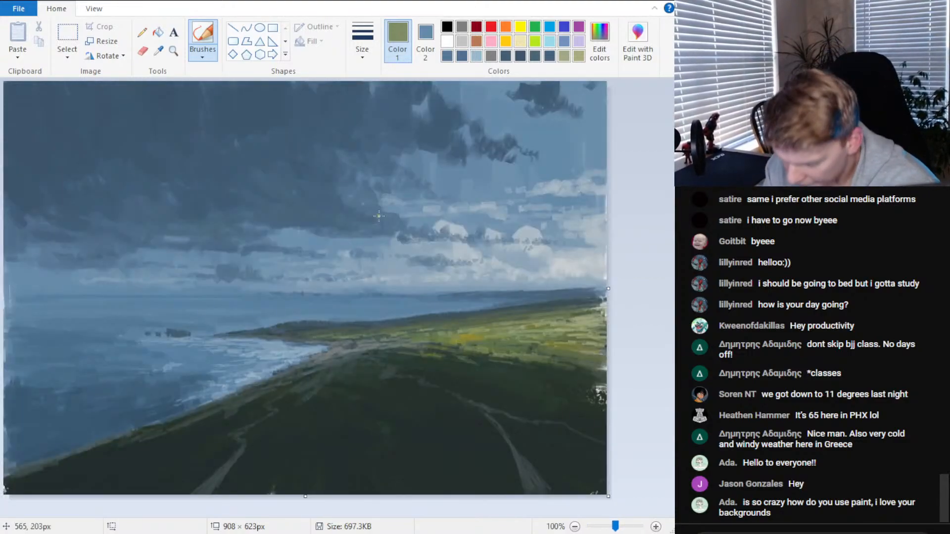
Mix a lighter tint of the sampled surf colour and paint bright foam where the waves meet the beach
key("alt+h")
key("k")
left_click(315, 349)
left_click(599, 42)
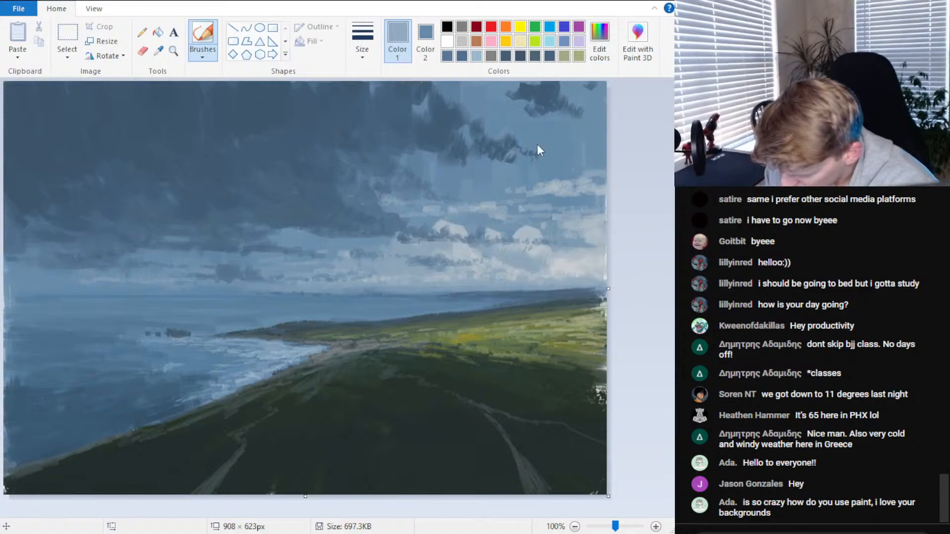
key("Return")
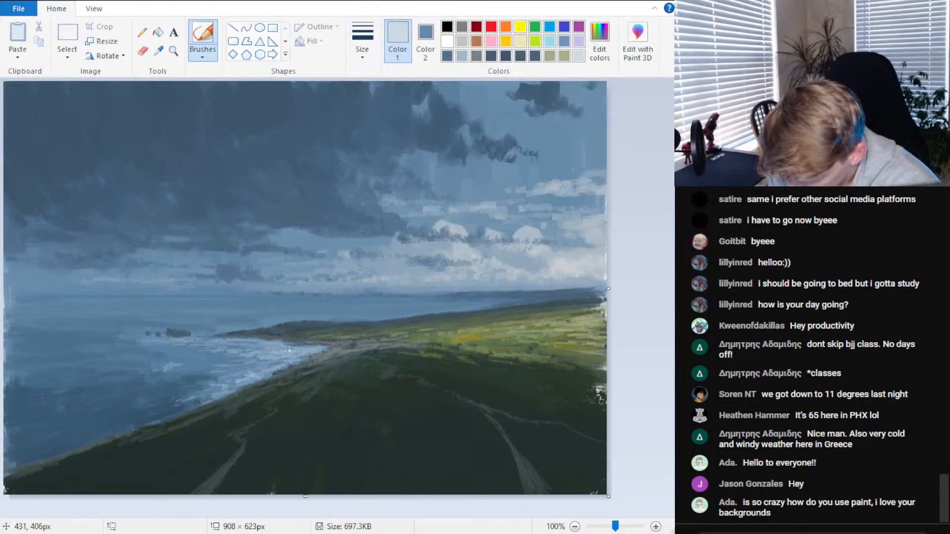
mouse_move(287, 349)
left_mouse_down()
mouse_move(307, 351)
mouse_move(276, 362)
mouse_move(313, 345)
mouse_move(228, 339)
mouse_move(279, 346)
left_mouse_up()
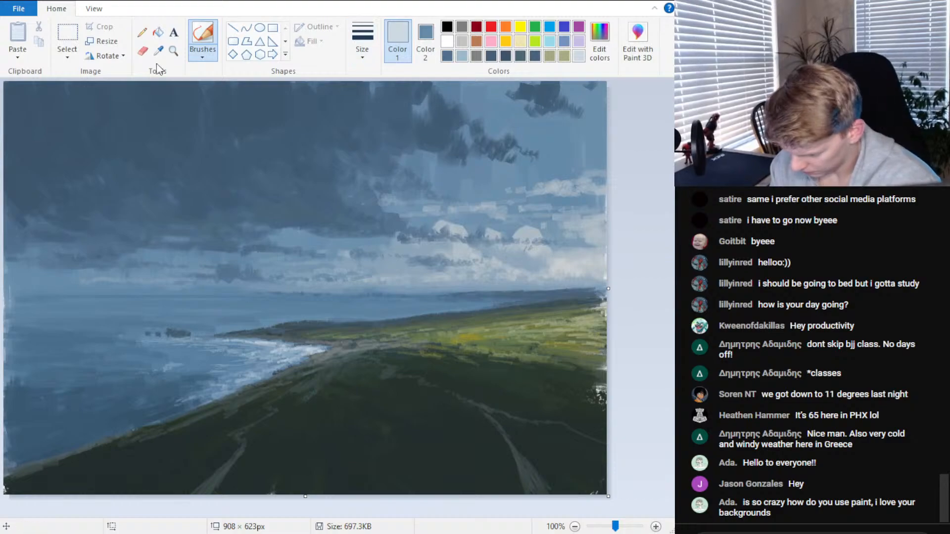
Darken the sea's left side and the water along the near coastline with a sampled deep blue and a darker mix of it
left_click(158, 50)
left_click(142, 426)
mouse_move(20, 384)
left_mouse_down()
mouse_move(58, 370)
mouse_move(134, 367)
mouse_move(57, 382)
mouse_move(5, 375)
mouse_move(37, 360)
mouse_move(111, 358)
mouse_move(87, 368)
mouse_move(12, 351)
left_mouse_up()
left_click(597, 42)
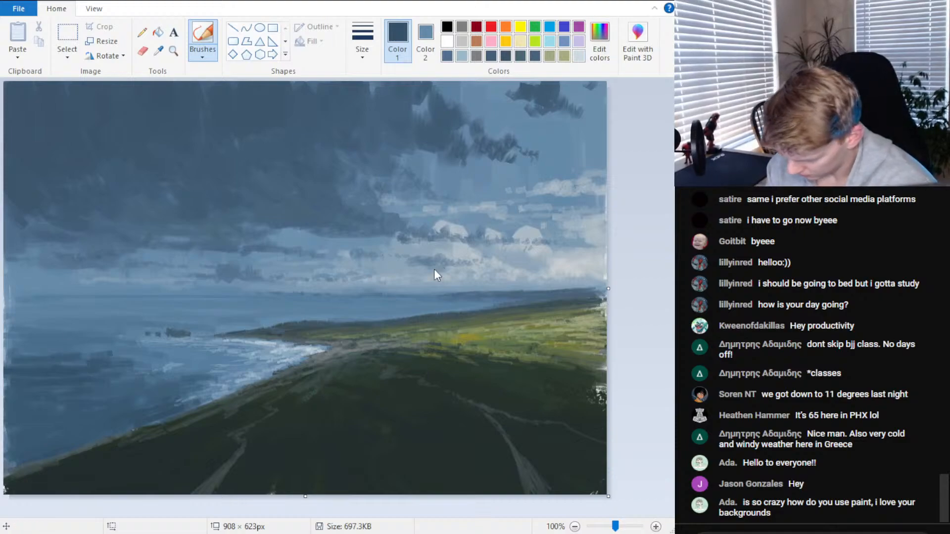
left_click(490, 137)
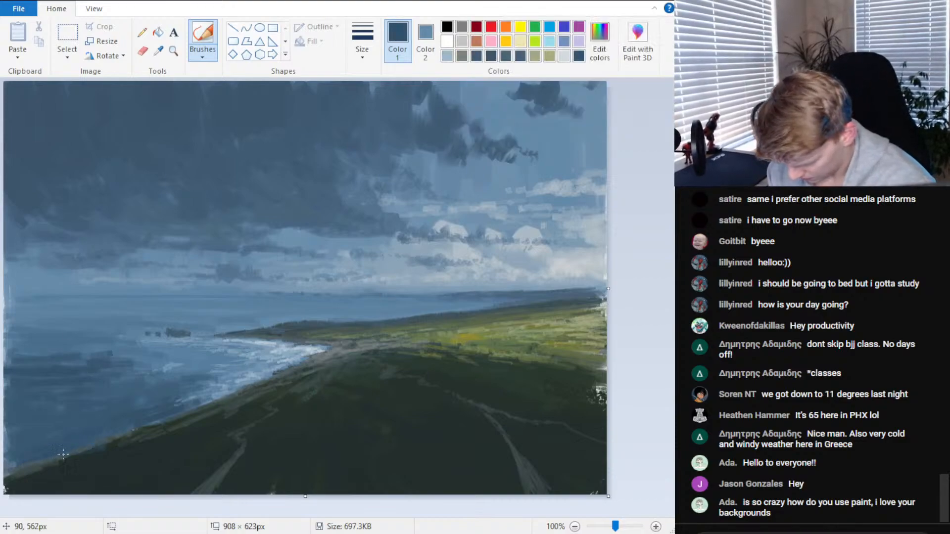
left_click_drag(107, 423, 59, 445)
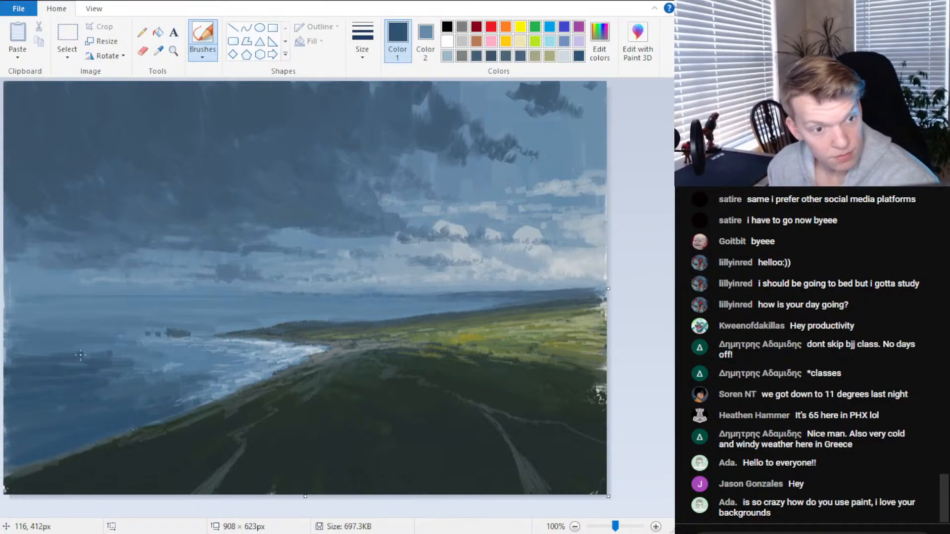
mouse_move(81, 355)
left_mouse_down()
mouse_move(112, 351)
mouse_move(83, 358)
mouse_move(96, 361)
mouse_move(21, 353)
mouse_move(87, 342)
left_mouse_up()
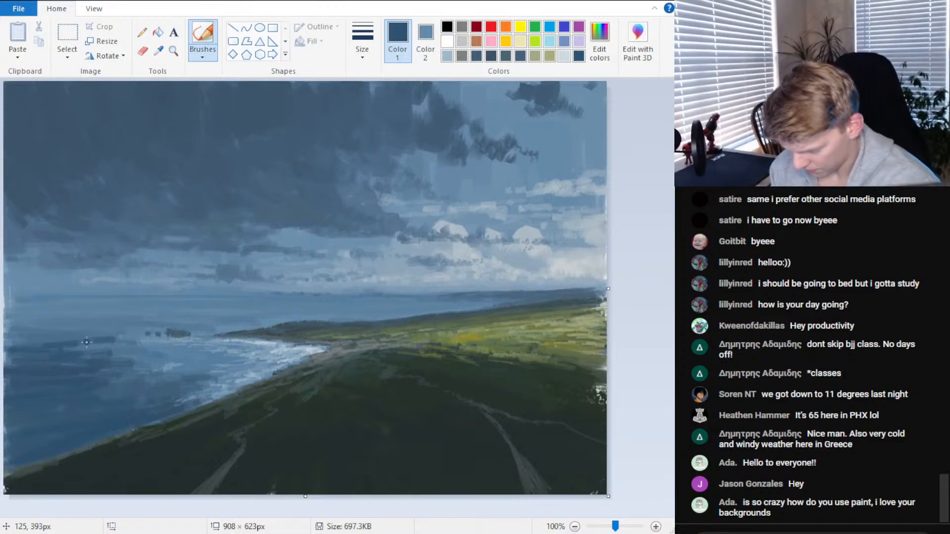
Sample deep blues from the sea's left side and extend dark wave strokes across the water toward the offshore rocks
left_click(159, 50)
left_click(99, 359)
left_click_drag(14, 327, 104, 325)
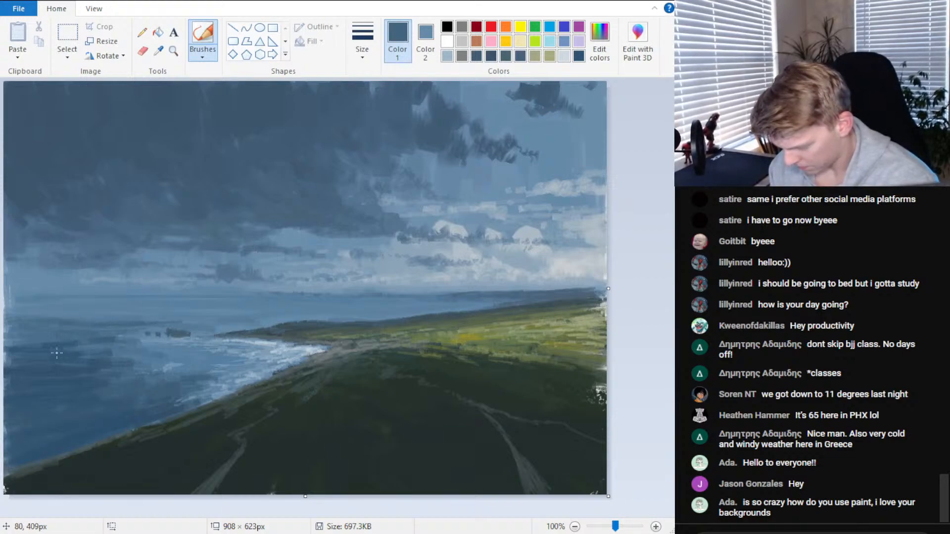
left_click(158, 50)
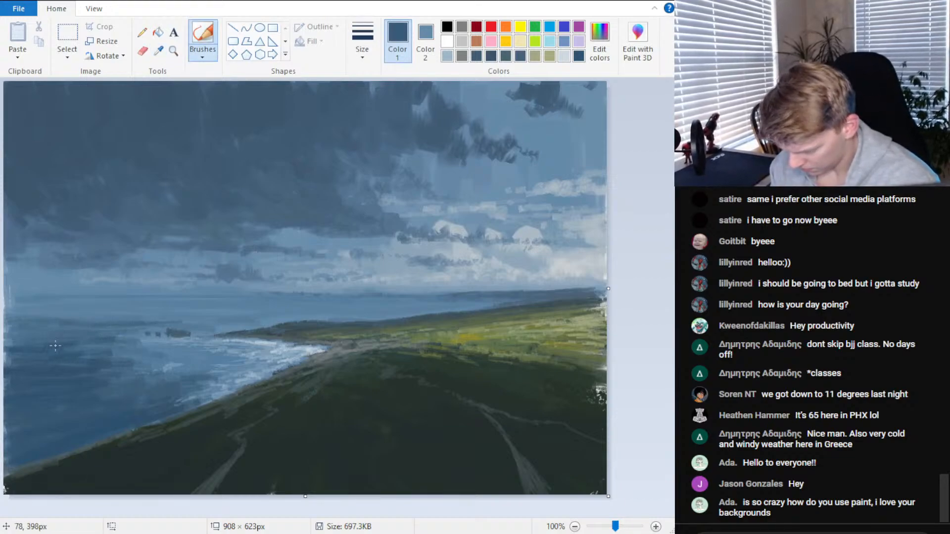
left_click(48, 346)
left_click_drag(48, 347, 25, 339)
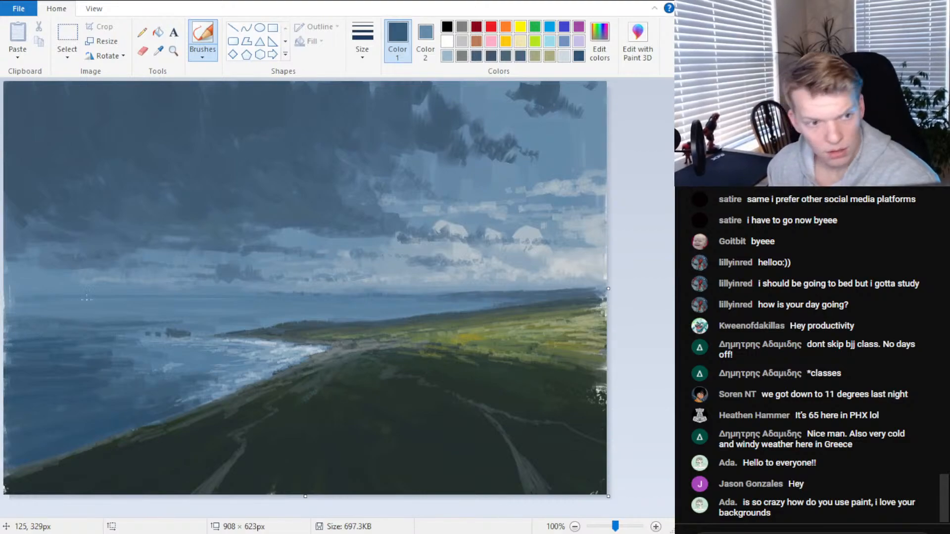
mouse_move(143, 319)
left_mouse_down()
mouse_move(225, 321)
mouse_move(172, 324)
left_mouse_up()
Sample a muted blue from the distant water and streak it along the sea near the horizon and behind the headland's tip
left_click(159, 53)
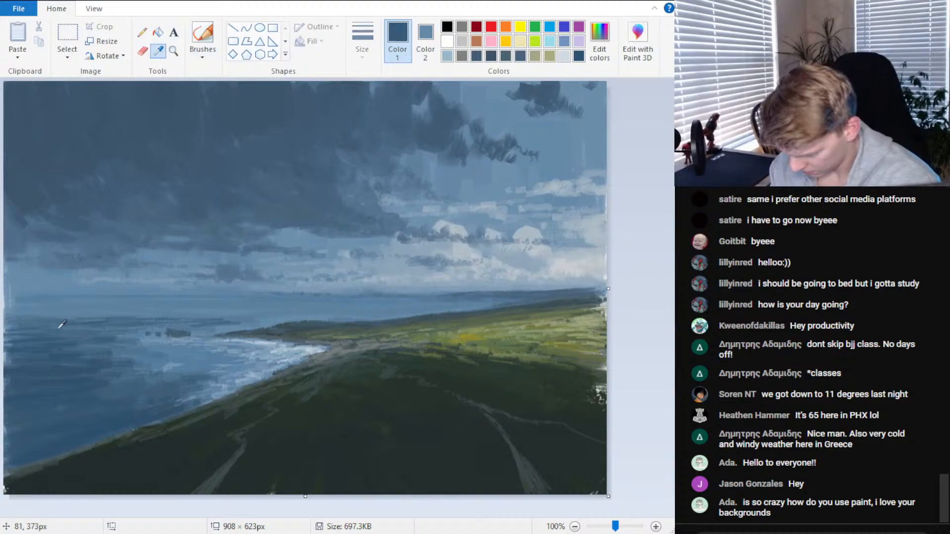
left_click(52, 321)
mouse_move(188, 309)
left_mouse_down()
mouse_move(284, 308)
mouse_move(211, 327)
mouse_move(277, 322)
left_mouse_up()
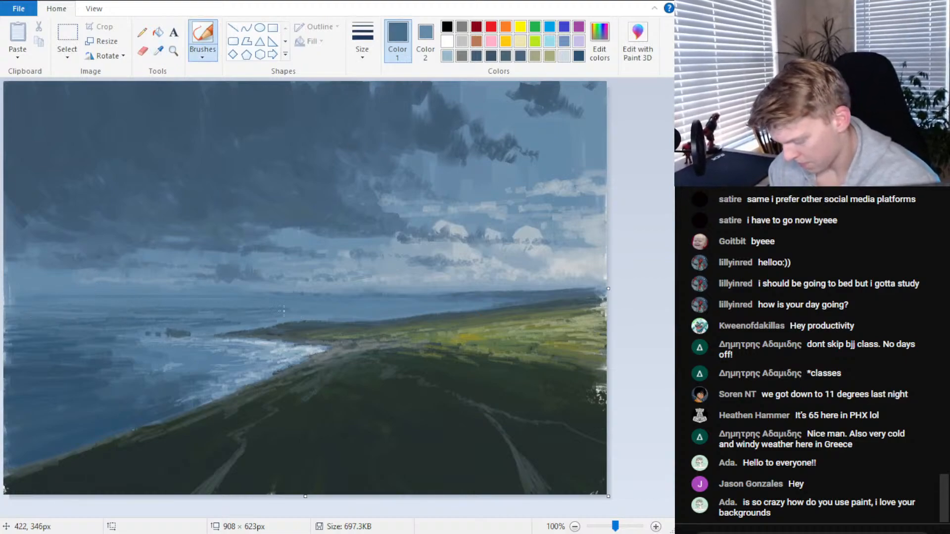
left_click_drag(49, 299, 182, 300)
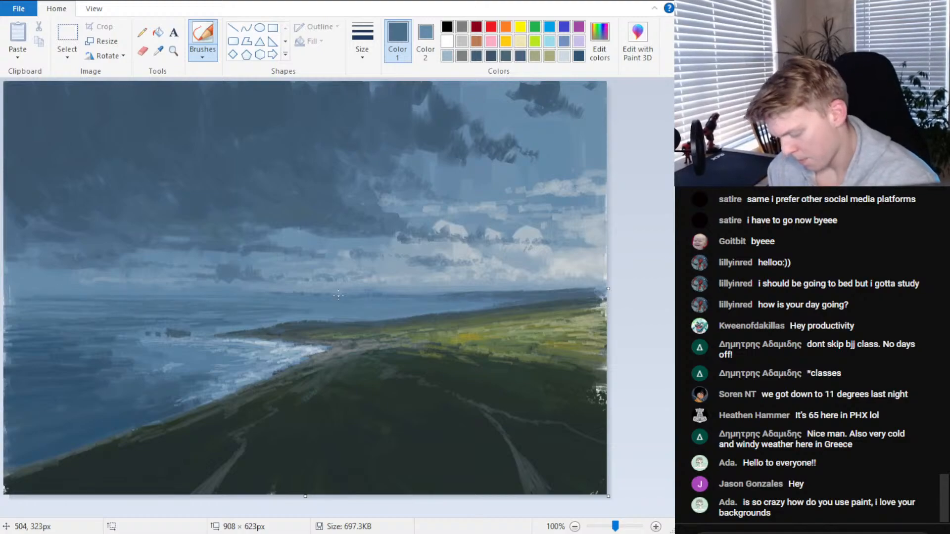
scroll(358, 238, "down", 2)
scroll(357, 238, "up", 2)
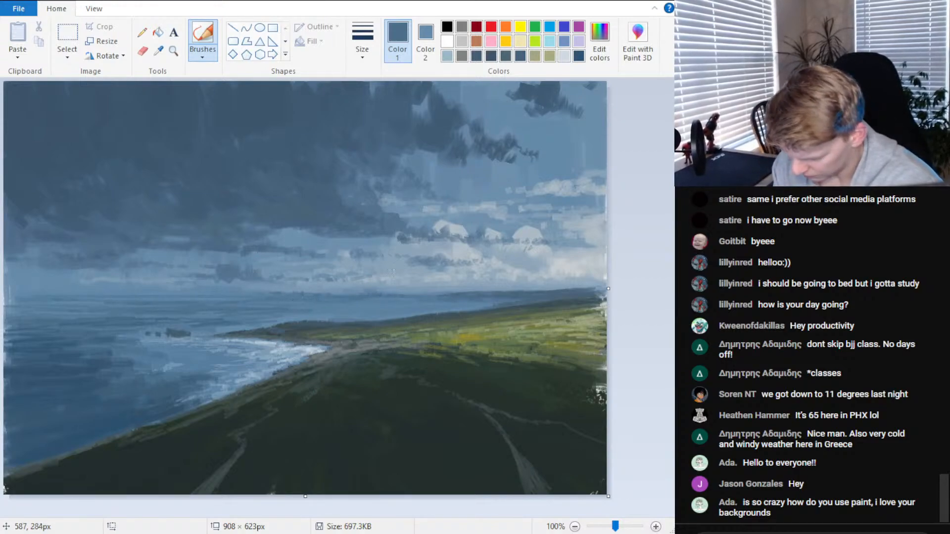
Mix progressively lighter grey-blue tints and paint thin light streaks on the distant water behind the headland
left_click(600, 42)
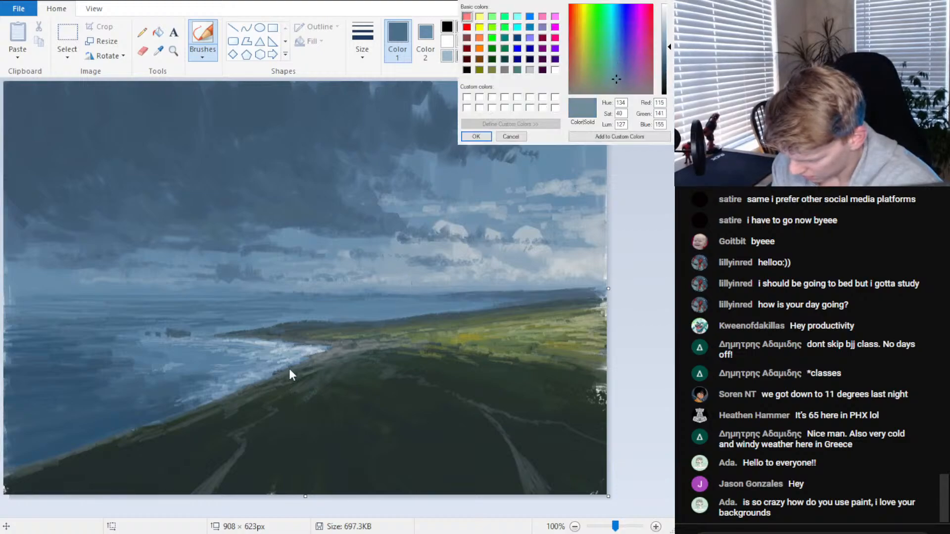
key("Return")
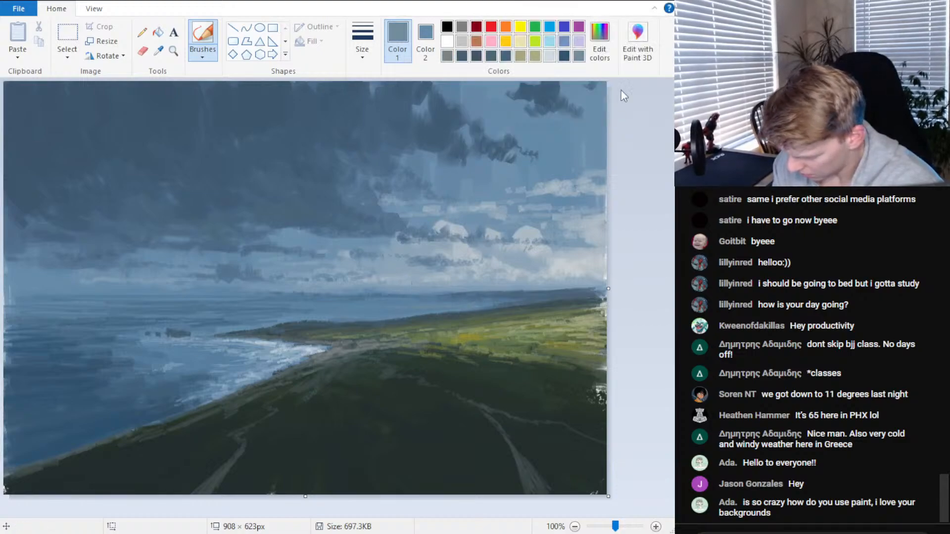
left_click(599, 42)
key("Return")
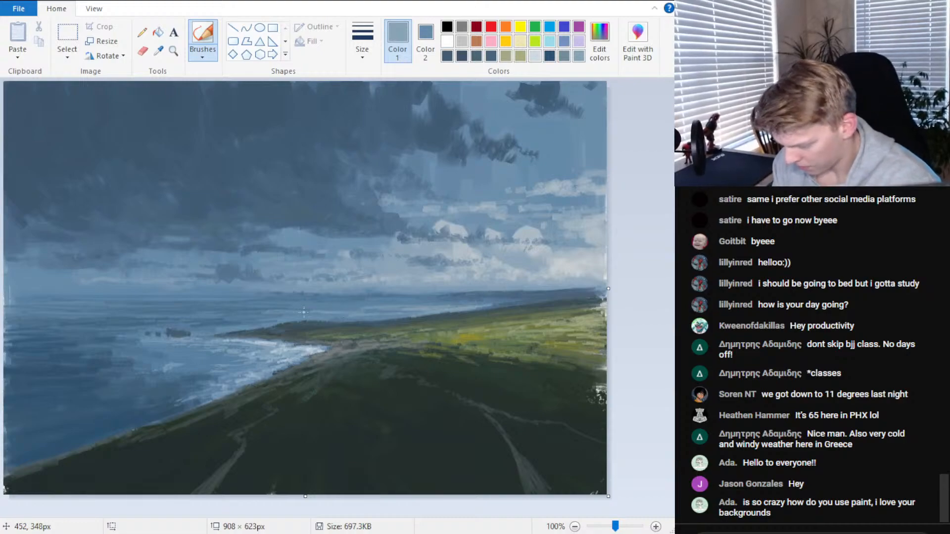
scroll(462, 263, "down", 4)
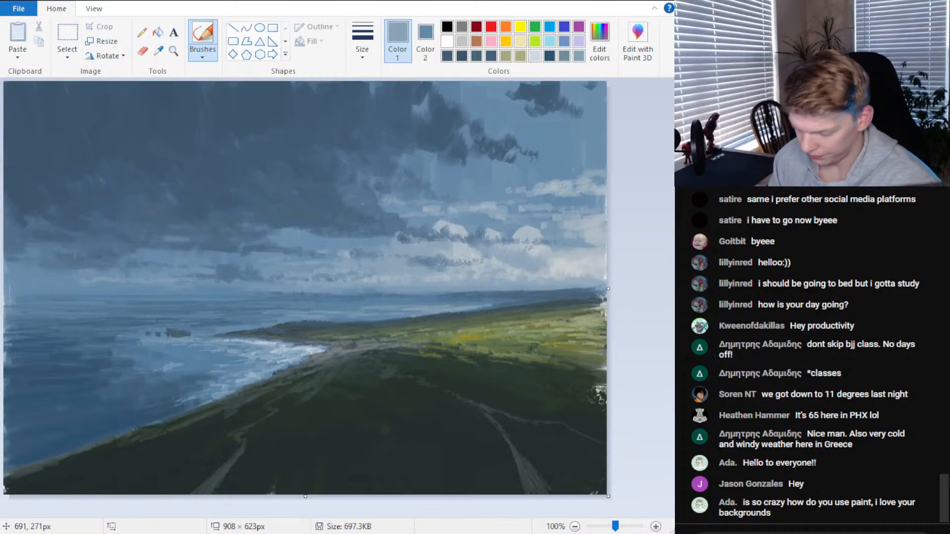
Mix a darker shade of the deep blue sampled from the water beside the near coastline, and save the painting
left_click(159, 50)
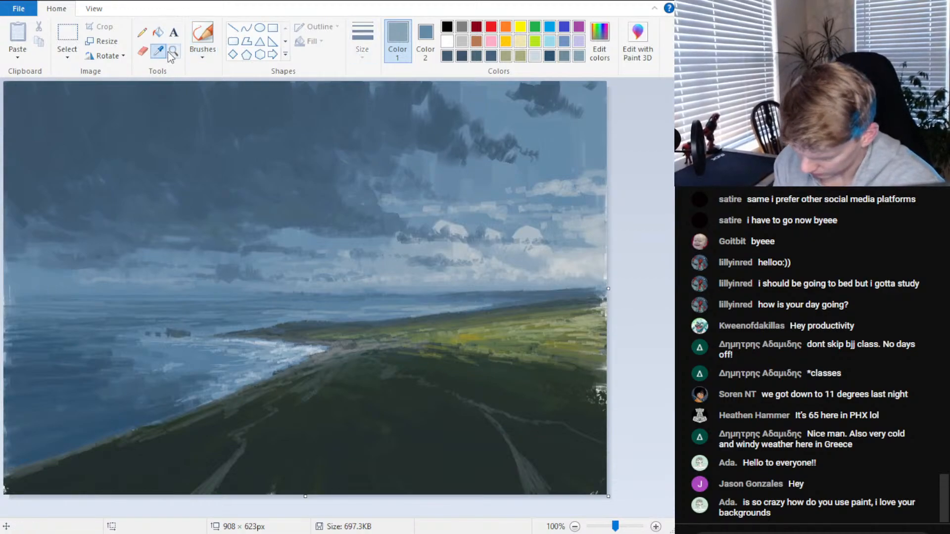
left_click(88, 436)
left_click(599, 40)
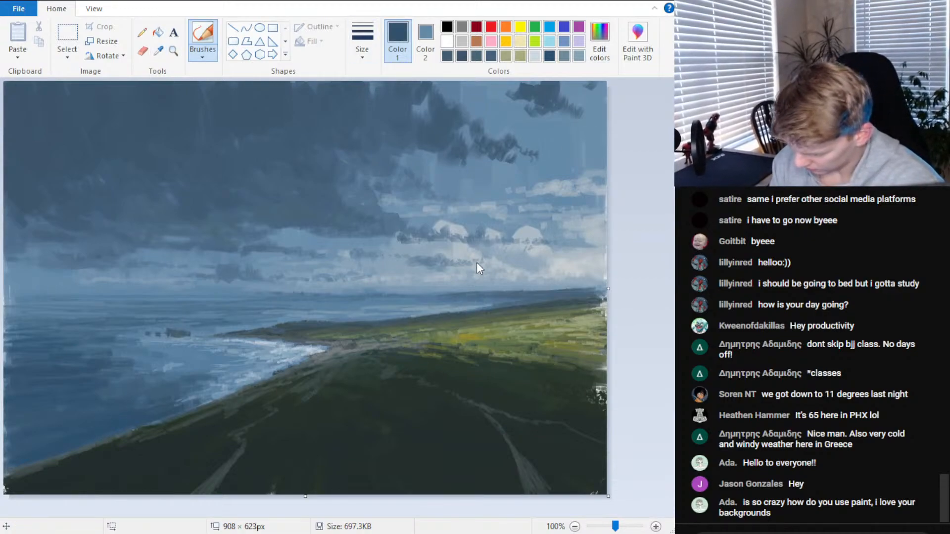
key("Return")
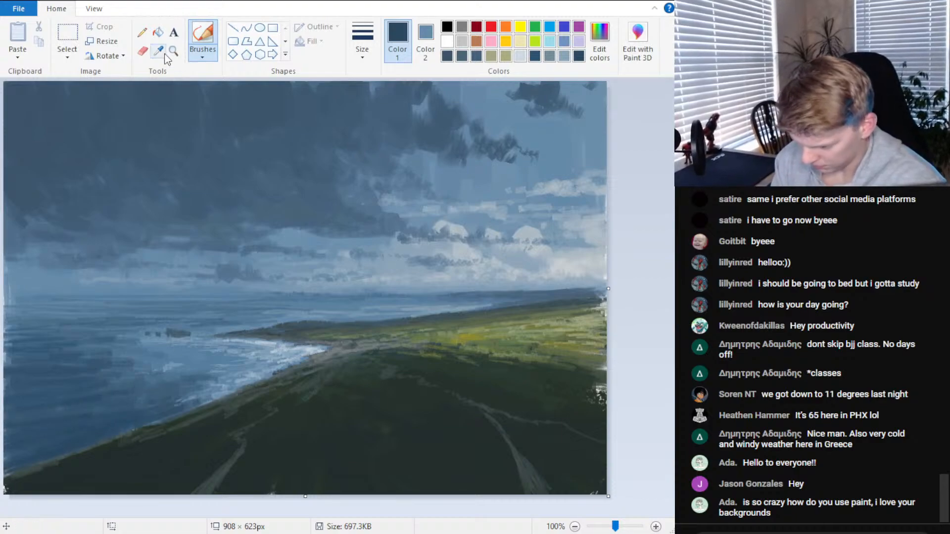
left_click(143, 51)
left_click(203, 35)
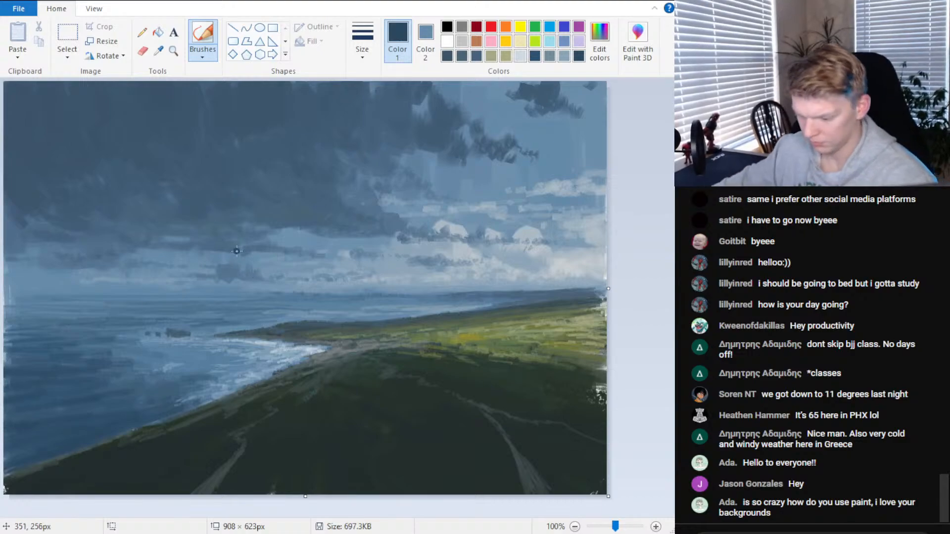
scroll(338, 244, "down", 2)
scroll(338, 245, "up", 2)
key("ctrl+s")
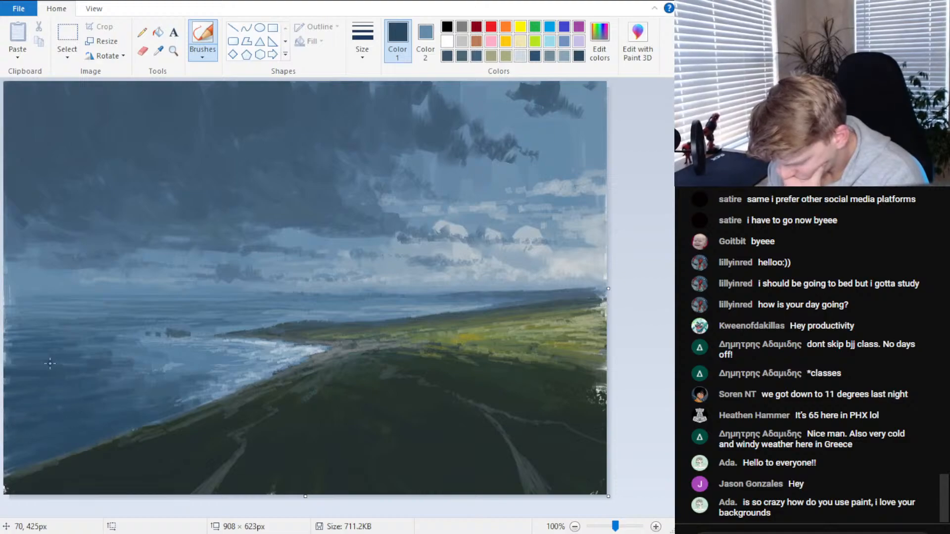
Sample a mid blue from the surf and paint small wave crests below it and along the near coastline
left_click(159, 53)
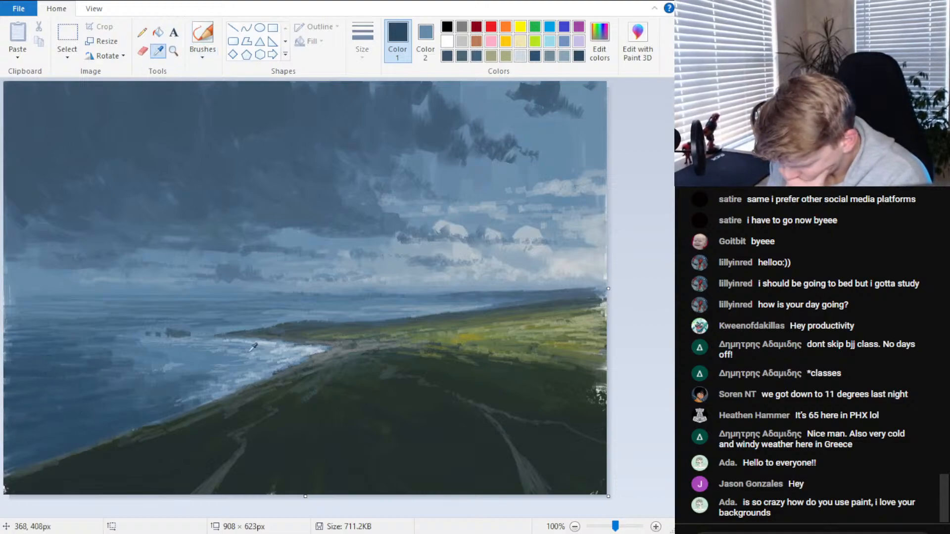
left_click(256, 353)
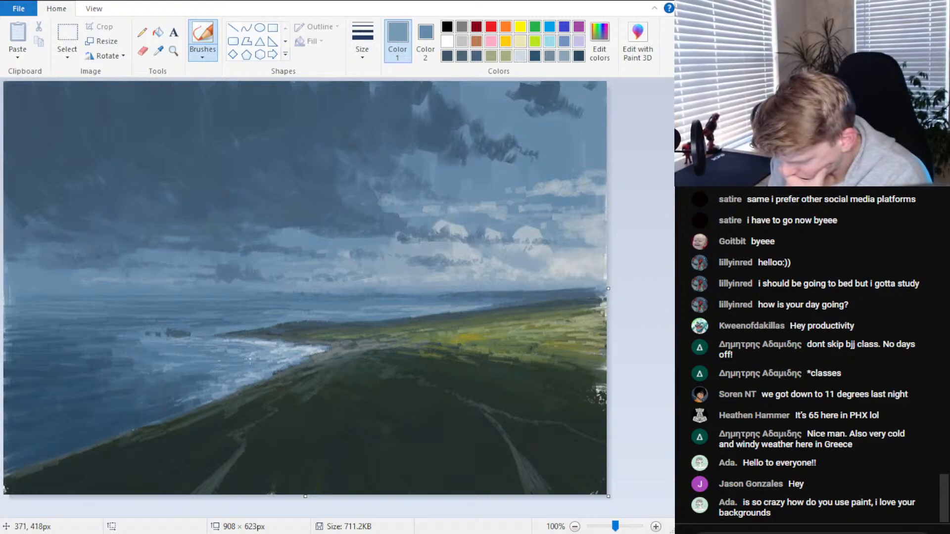
mouse_move(189, 365)
left_mouse_down()
mouse_move(101, 378)
mouse_move(194, 384)
mouse_move(138, 398)
left_mouse_up()
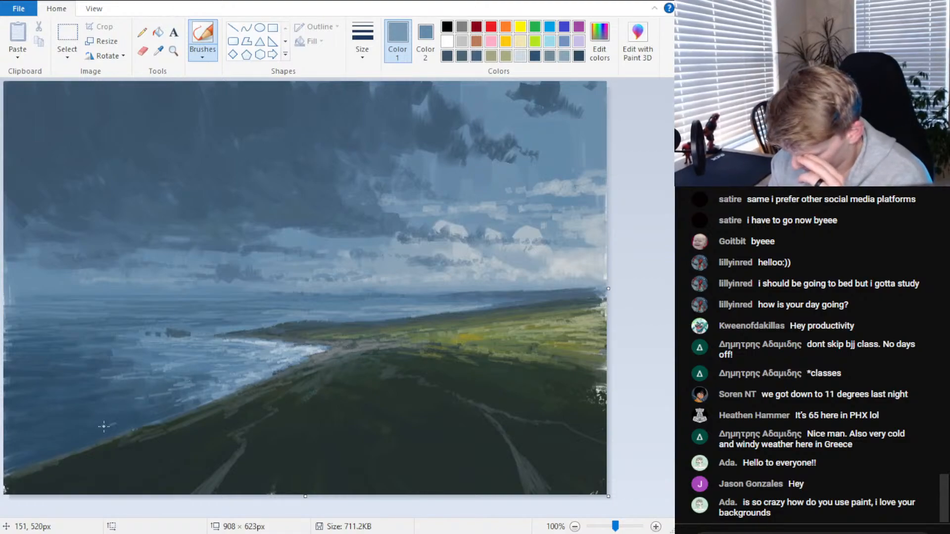
left_click_drag(107, 424, 142, 422)
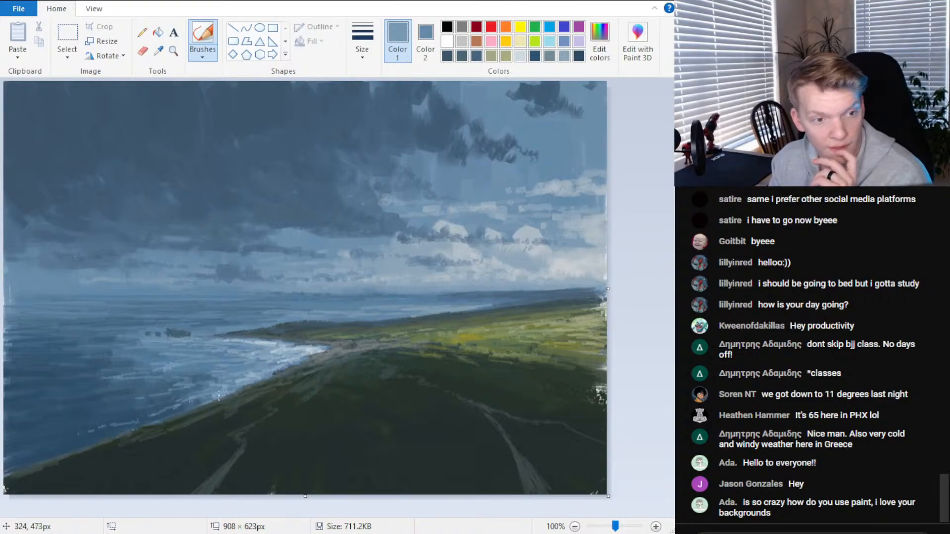
Break up the water around the offshore rocks and the surf with sampled and remixed sea blues
left_click(158, 51)
left_click(117, 428)
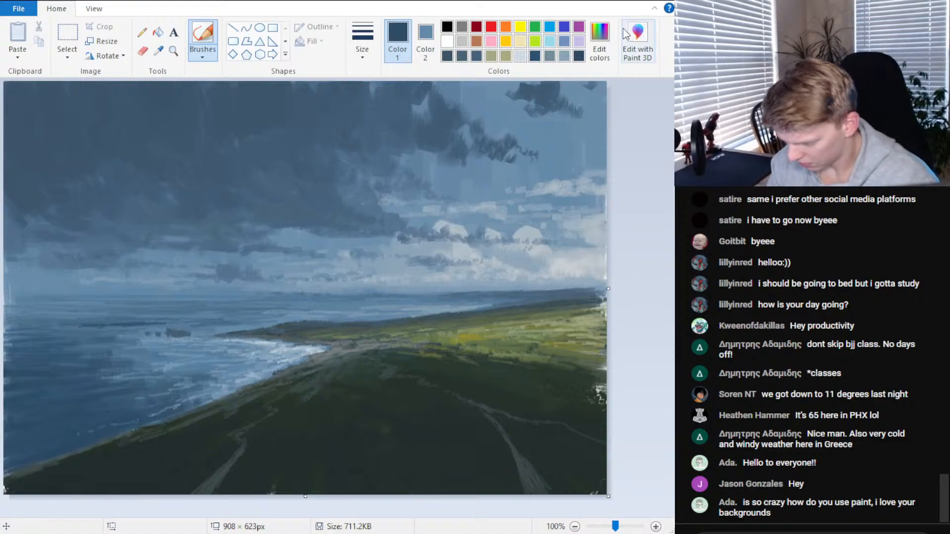
left_click(600, 40)
left_click(476, 137)
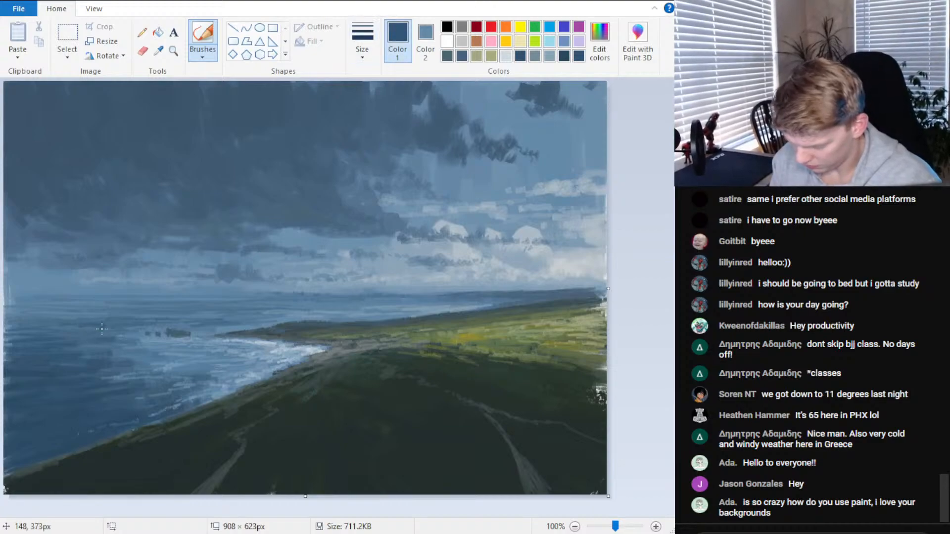
left_click(159, 51)
left_click(124, 338)
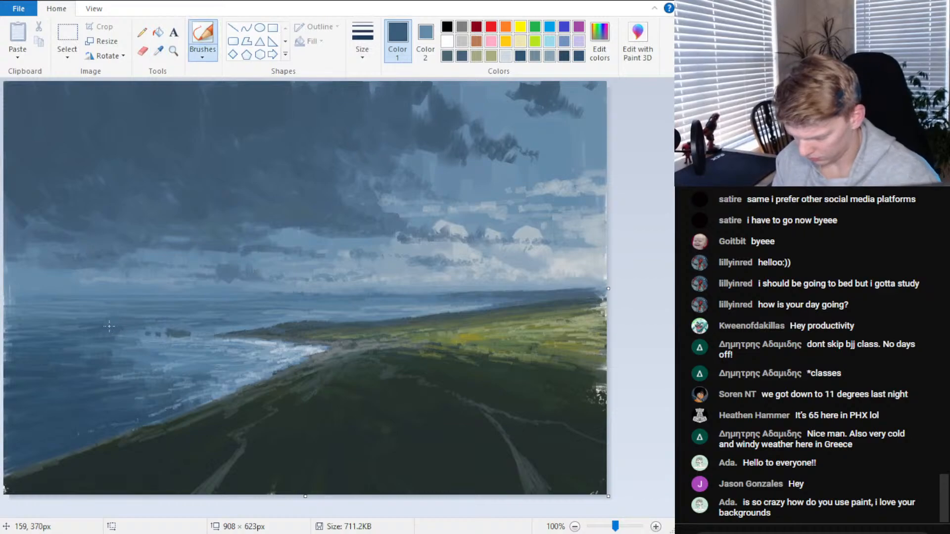
mouse_move(147, 327)
left_mouse_down()
mouse_move(209, 326)
mouse_move(141, 335)
mouse_move(198, 337)
mouse_move(163, 342)
mouse_move(203, 342)
left_mouse_up()
mouse_move(269, 343)
left_mouse_down()
mouse_move(240, 347)
mouse_move(338, 349)
left_mouse_up()
scroll(281, 275, "down", 2)
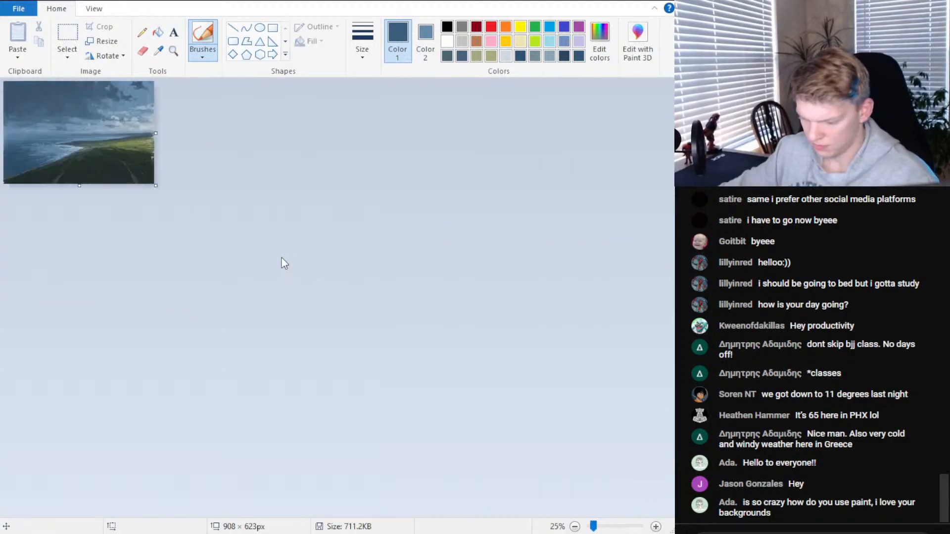
scroll(292, 257, "up", 2)
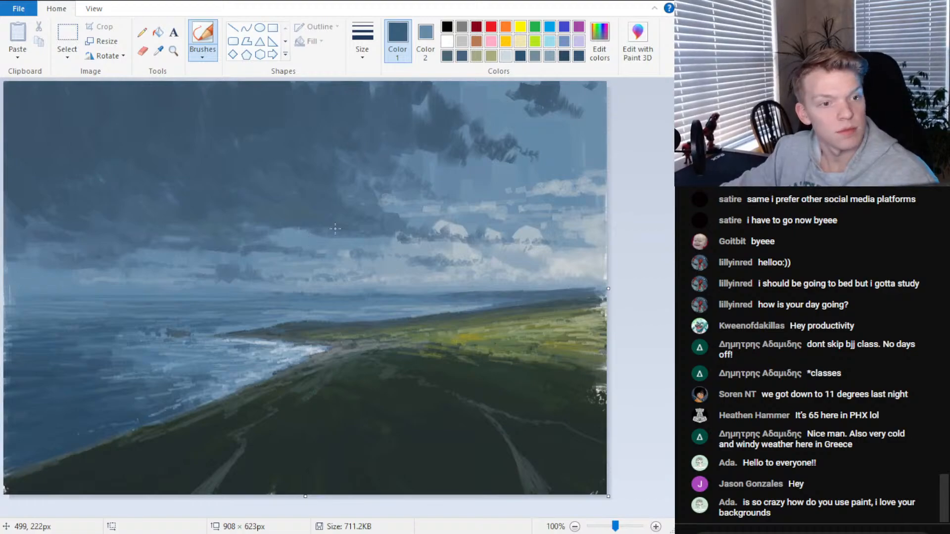
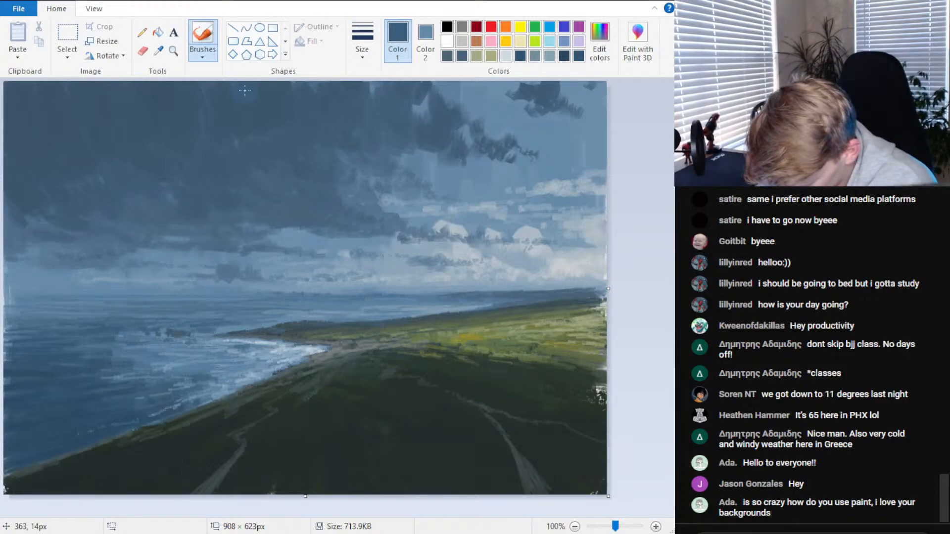
With a larger brush, paint shadow patches around the foreground hill's path in a darker mix of its sampled dark green
left_click(362, 42)
left_click(393, 165)
left_click(159, 51)
left_click(404, 461)
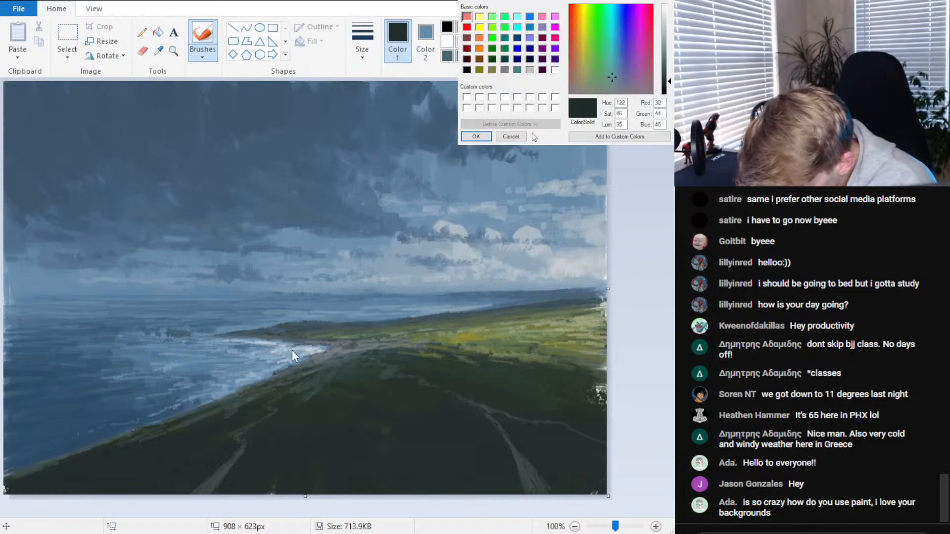
left_click(484, 137)
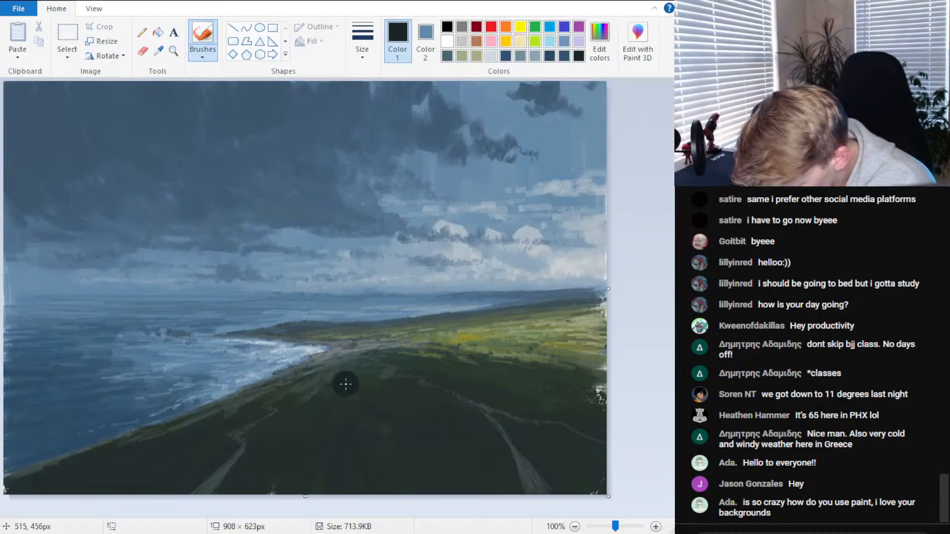
mouse_move(453, 466)
left_mouse_down()
mouse_move(466, 493)
mouse_move(484, 474)
left_mouse_up()
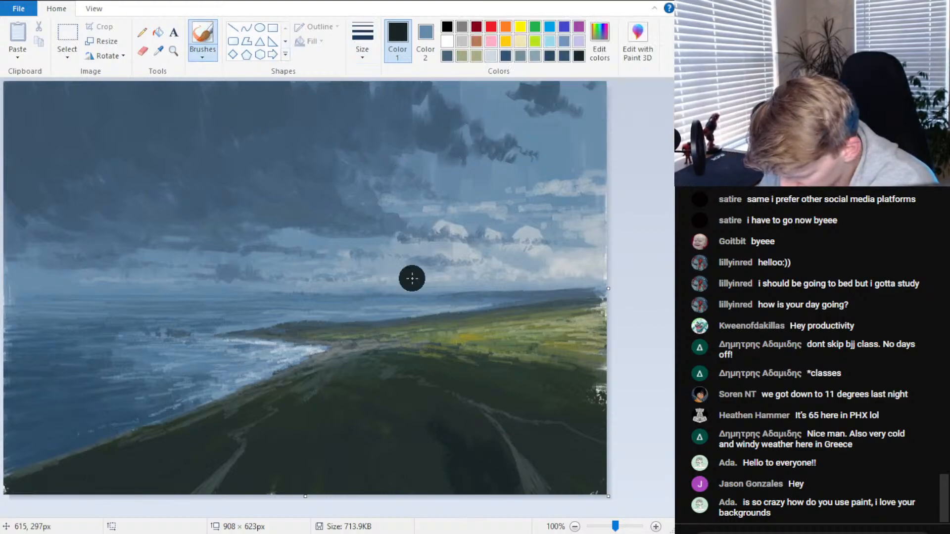
mouse_move(412, 444)
left_mouse_down()
mouse_move(403, 427)
mouse_move(459, 428)
left_mouse_up()
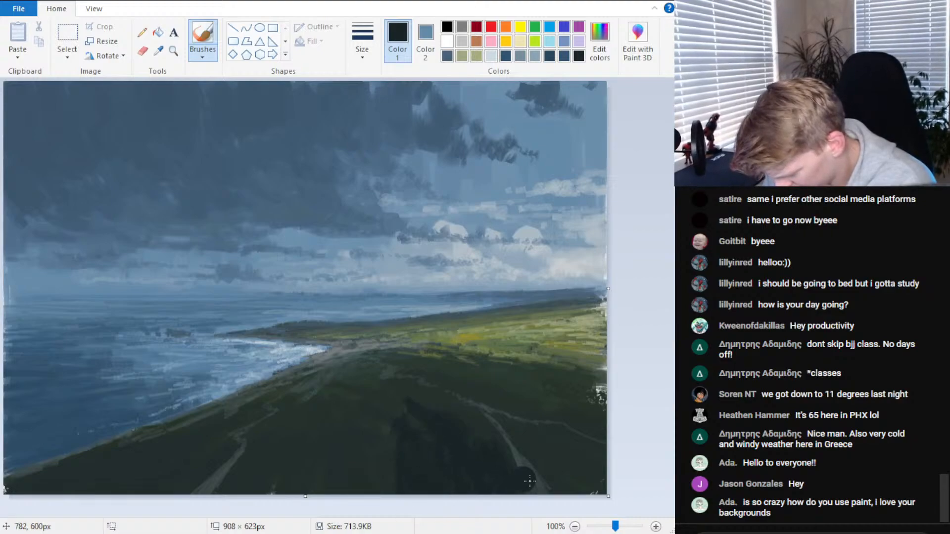
mouse_move(550, 463)
left_mouse_down()
mouse_move(563, 479)
mouse_move(571, 465)
mouse_move(592, 461)
mouse_move(551, 433)
left_mouse_up()
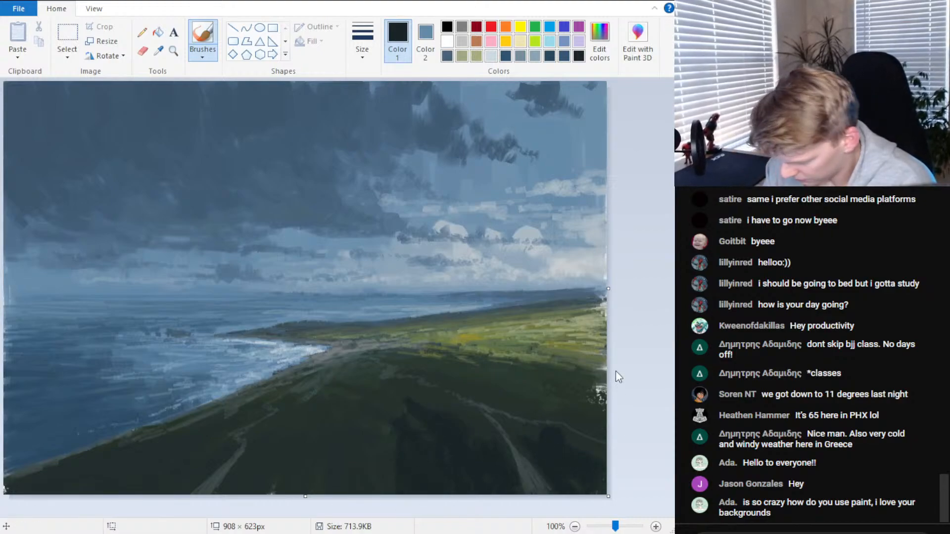
Soften the foreground hill's shadow patches with brush strokes in dark greens sampled from the hill
left_click(158, 50)
left_click(395, 436)
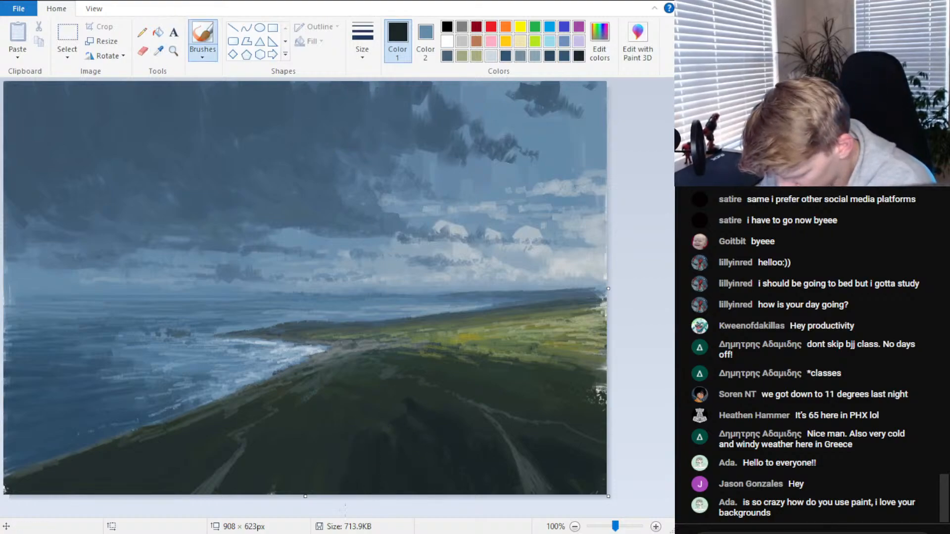
left_click(158, 50)
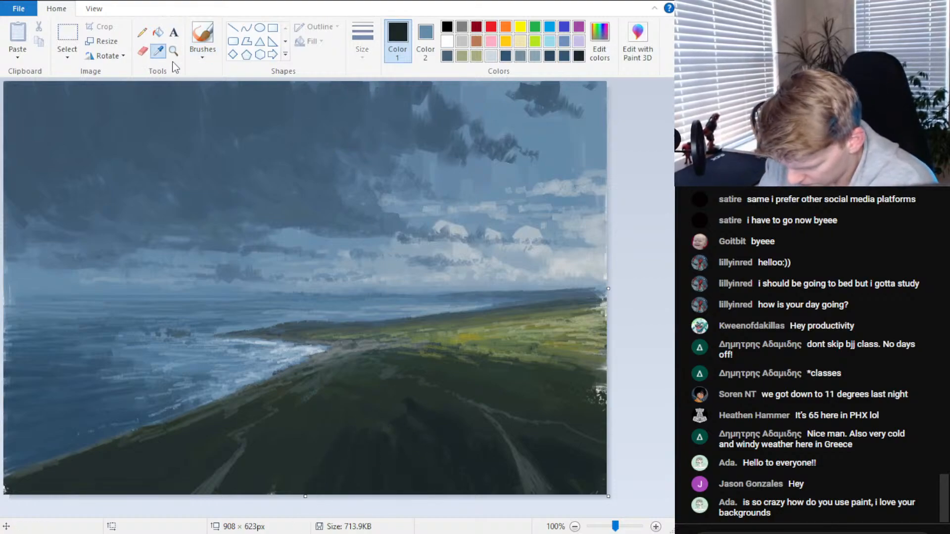
left_click(353, 421)
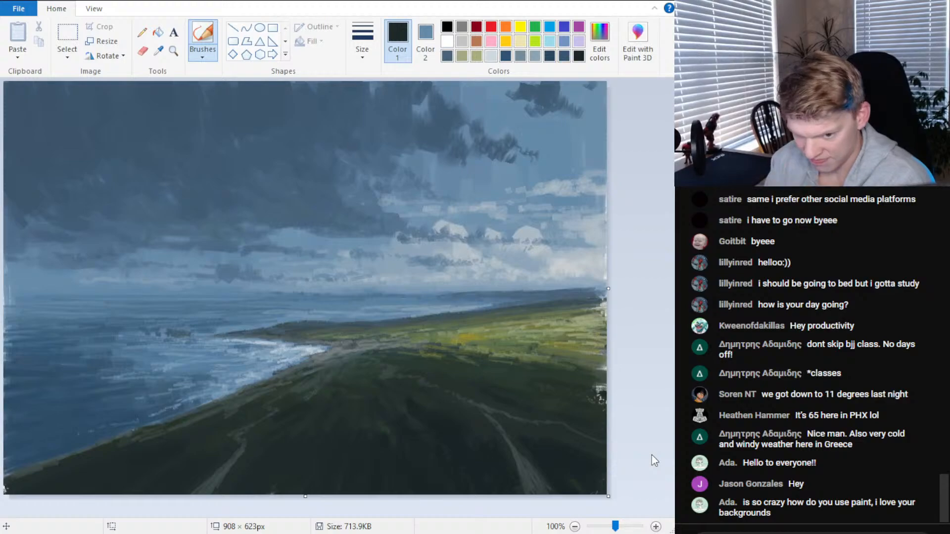
Sample the dark tone of the distant headland and remix it into a muted blue, RGB 53, 98, 121
left_click(159, 50)
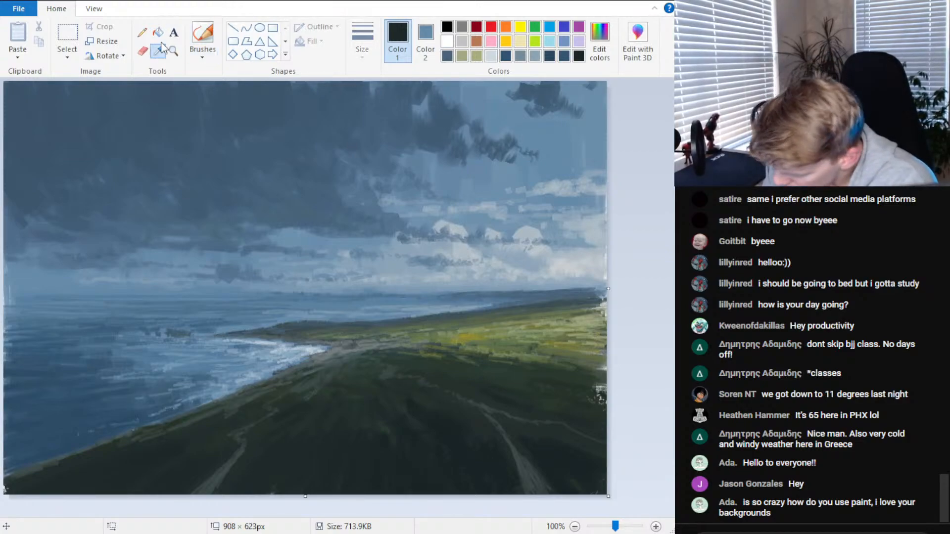
left_click(561, 302)
left_click(600, 42)
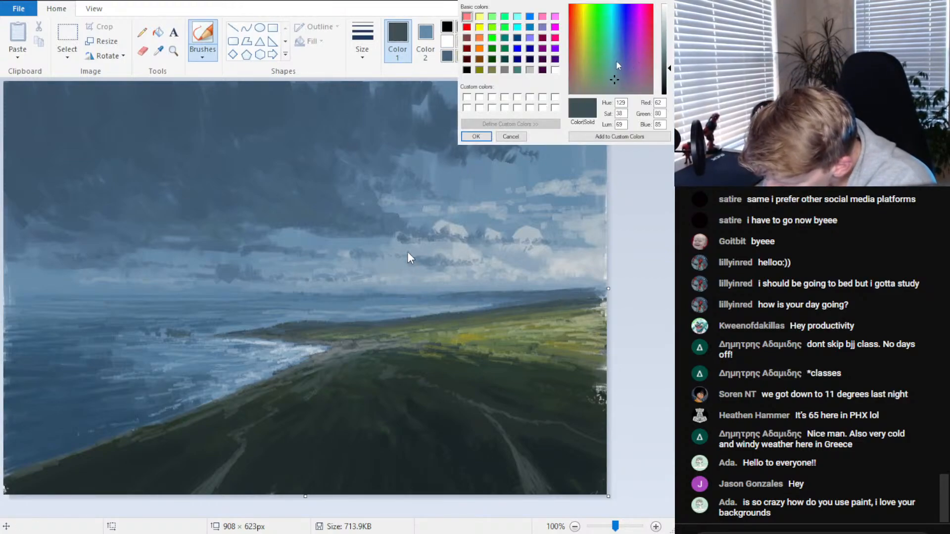
left_click(661, 64)
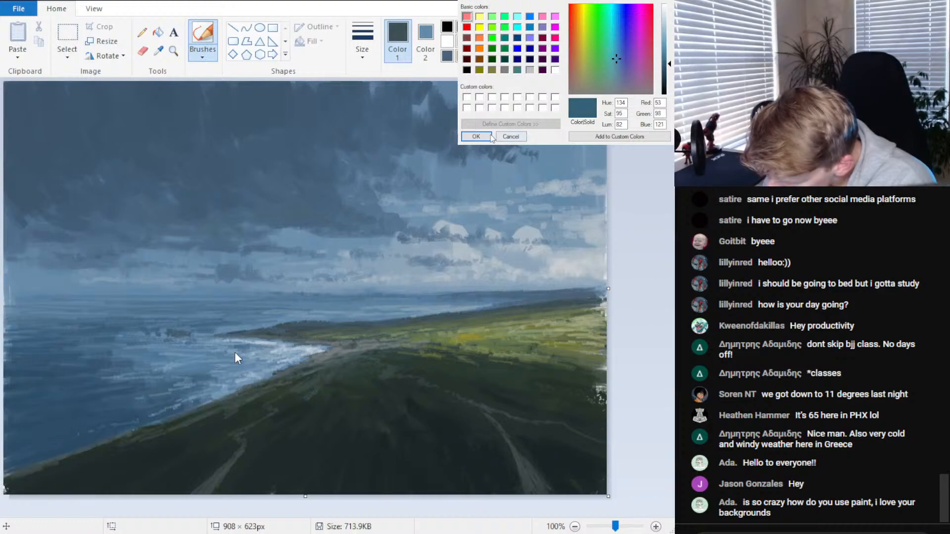
left_click(476, 136)
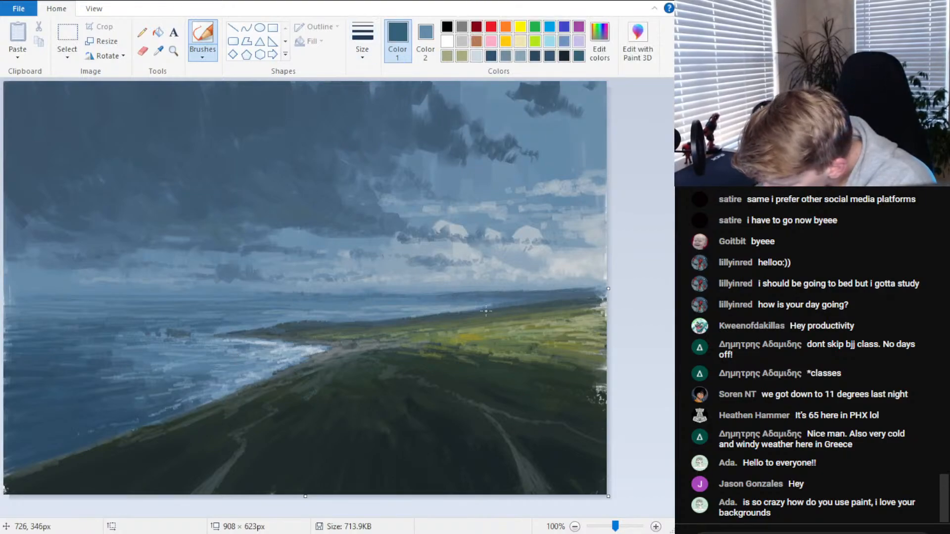
Darken the muted blue mix and paint it along the distant headland's shoreline
left_click(600, 53)
left_click(663, 76)
left_click(476, 137)
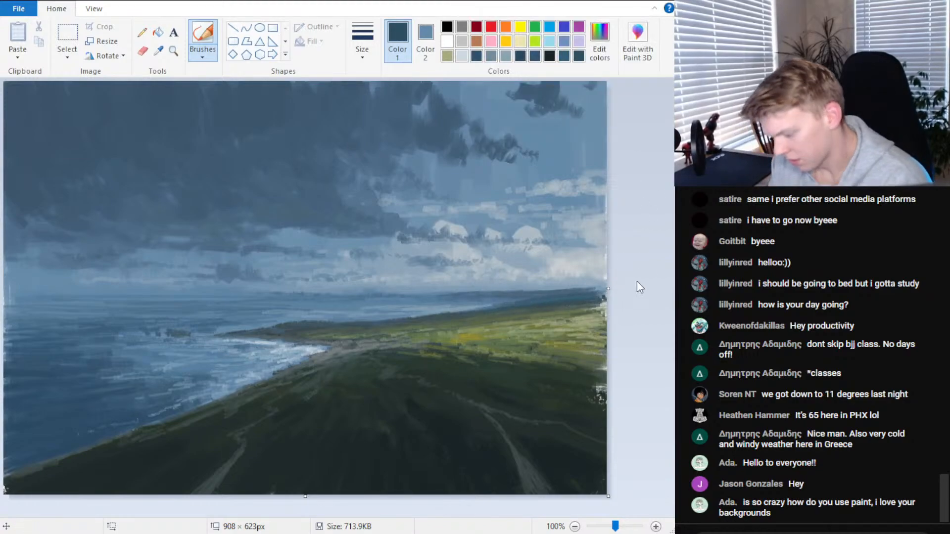
left_click_drag(364, 315, 490, 308)
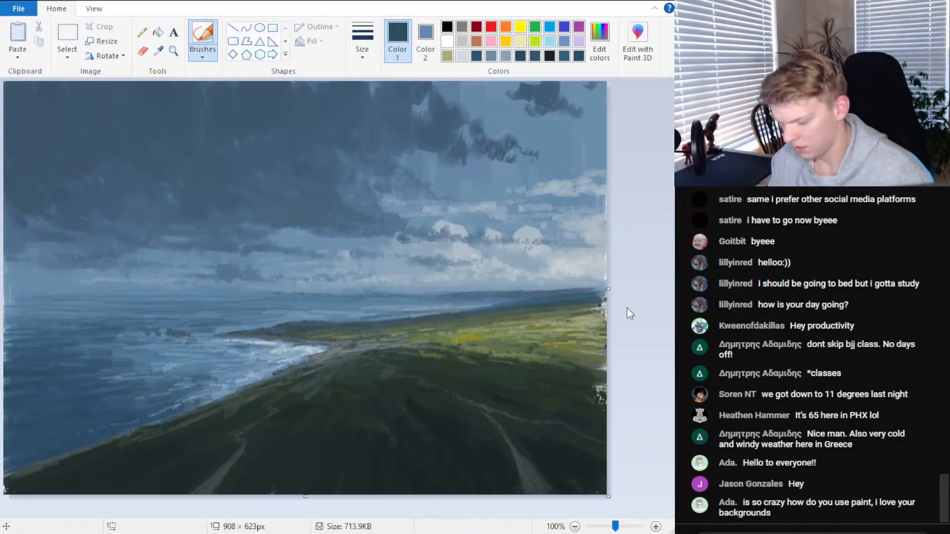
Remix the paint to a deeper blue and shade the headland's ridge line and the offshore rocks with it
left_click(599, 42)
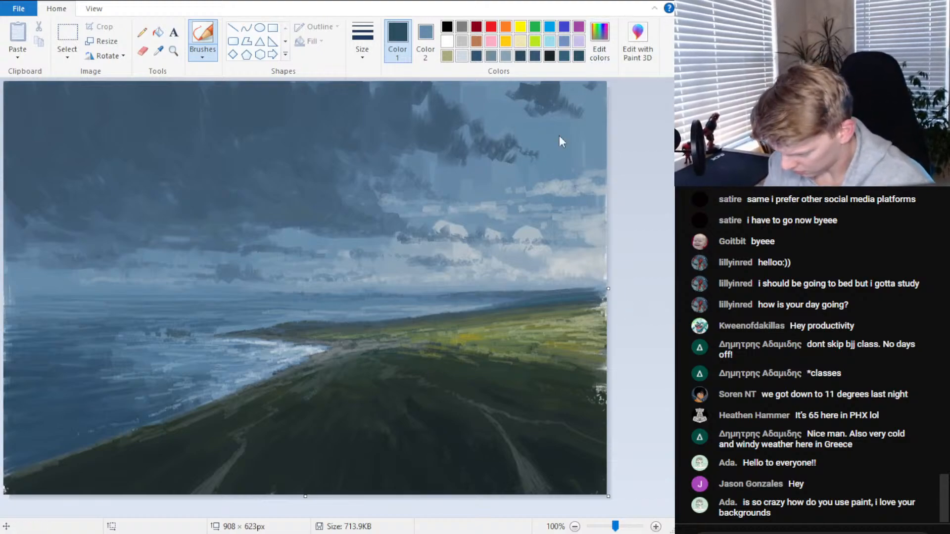
key("Return")
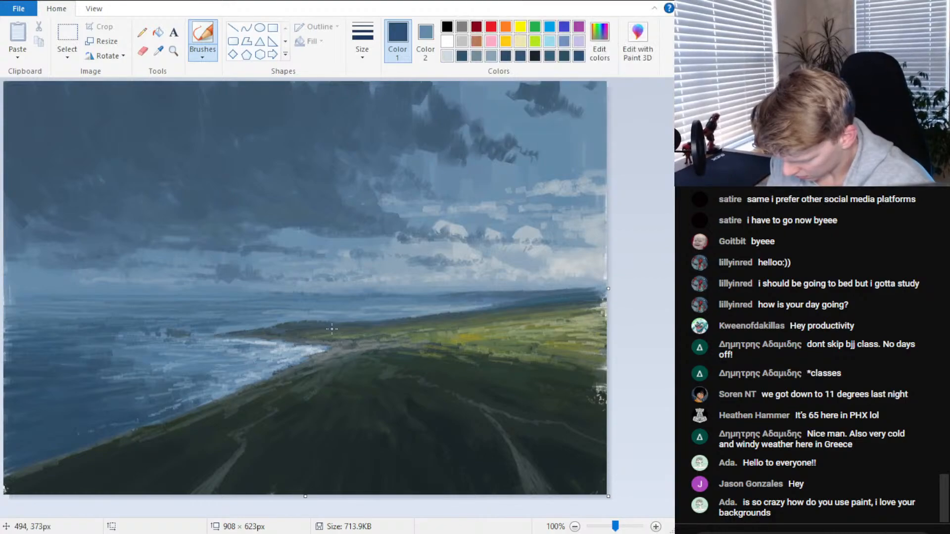
left_click_drag(316, 323, 347, 325)
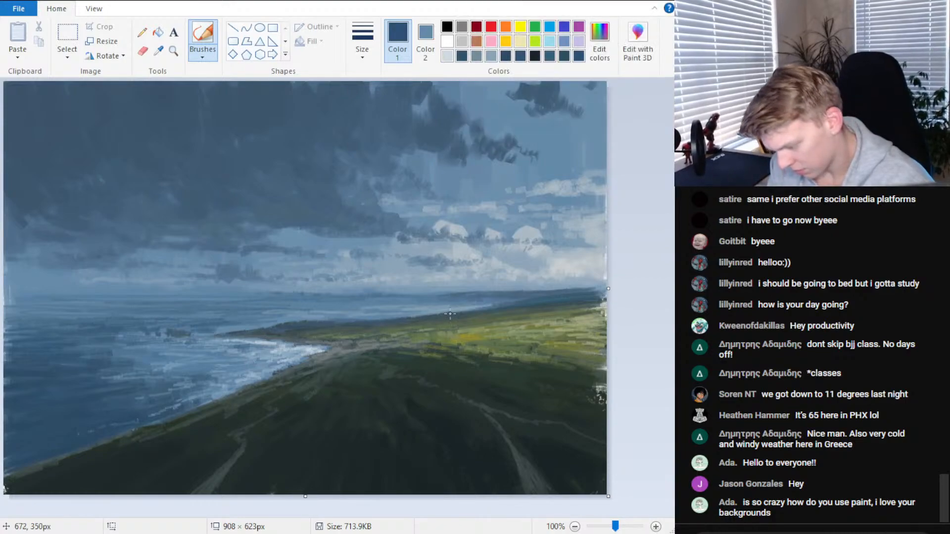
left_click_drag(450, 314, 481, 311)
scroll(509, 297, "down", 2)
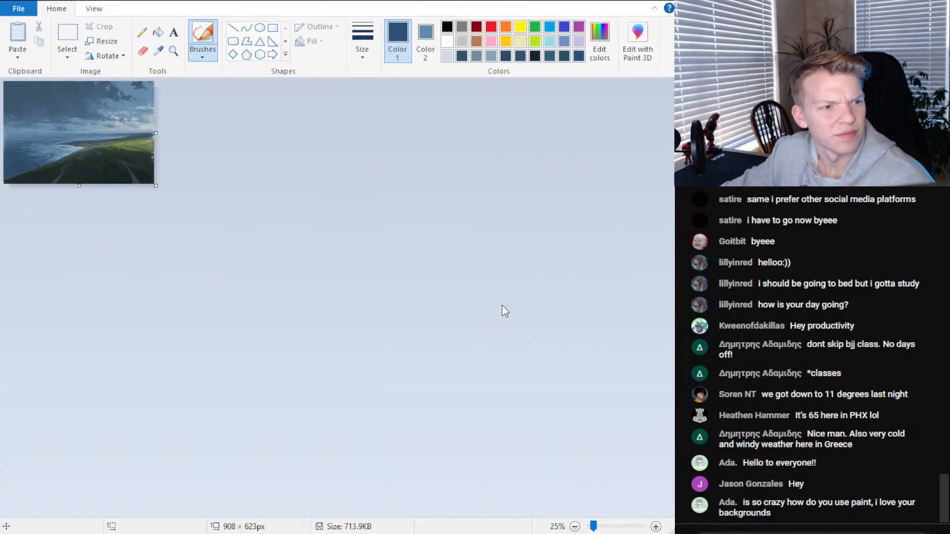
scroll(497, 307, "up", 2)
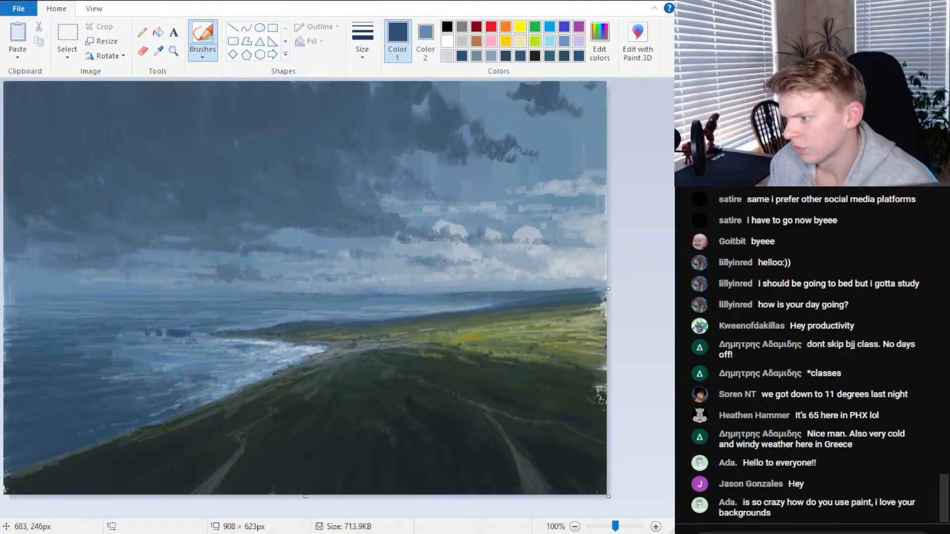
Sample the hill's dark green, shift it to a cooler teal green, and touch up the headland's ridge with it
left_click(158, 50)
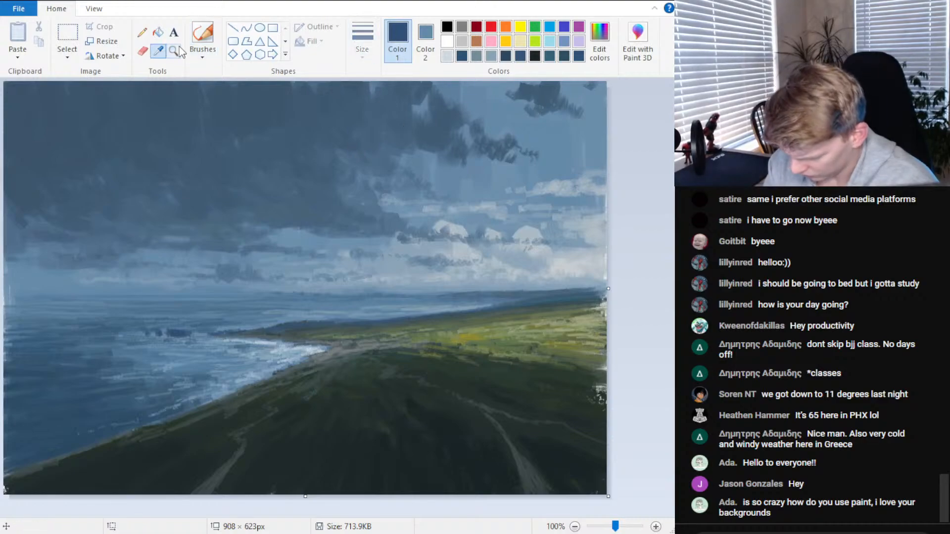
left_click(454, 367)
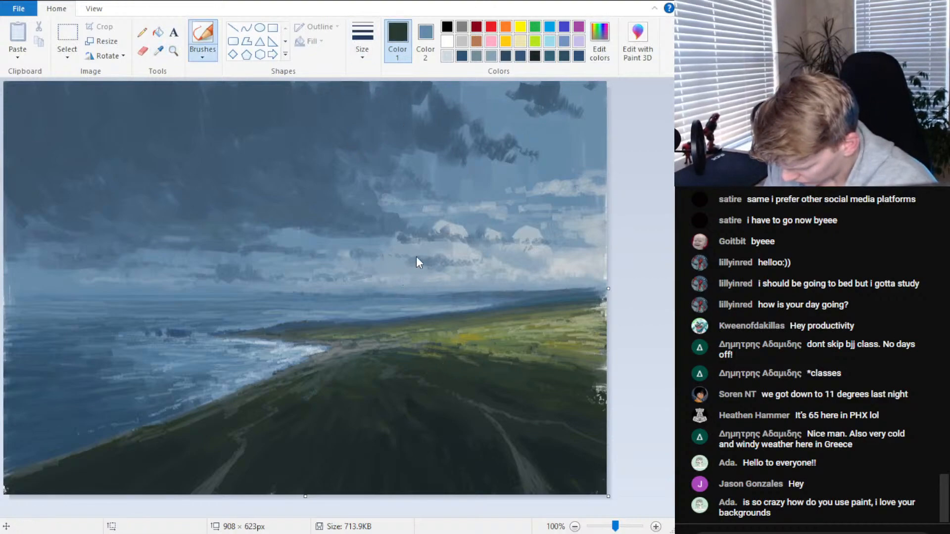
left_click(600, 42)
left_click_drag(667, 83, 668, 76)
left_click(476, 138)
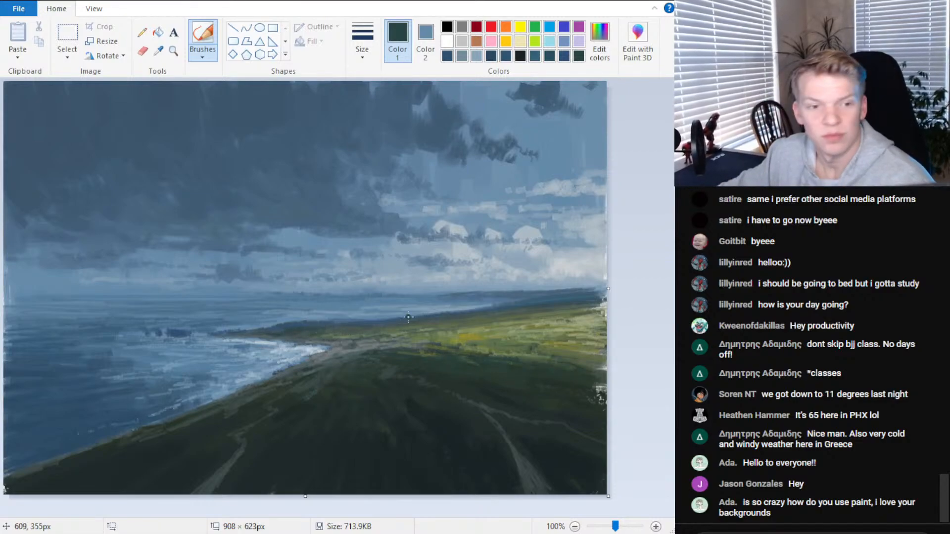
scroll(422, 309, "down", 3)
scroll(425, 301, "up", 3)
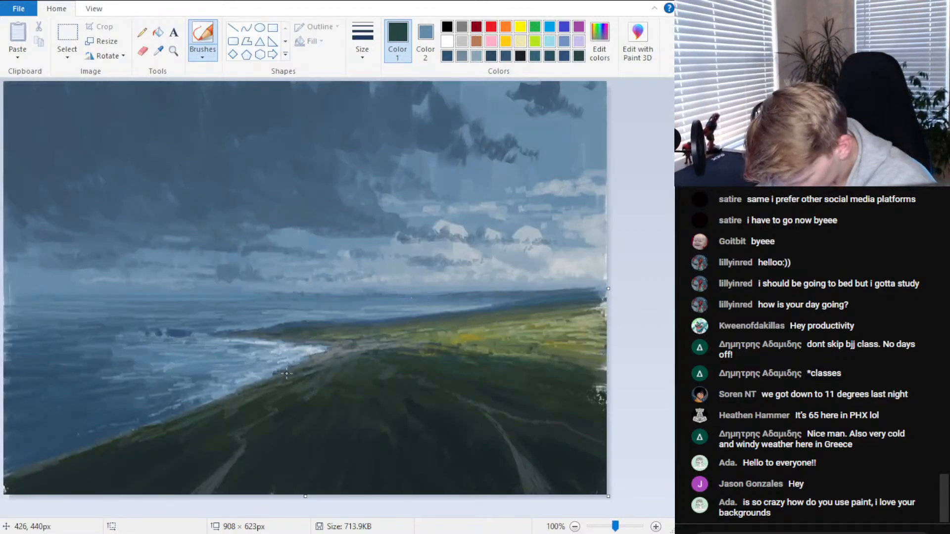
Sample a mid blue from the surf, paint thin wave lines along the near coastline, and save the painting
left_click(232, 383)
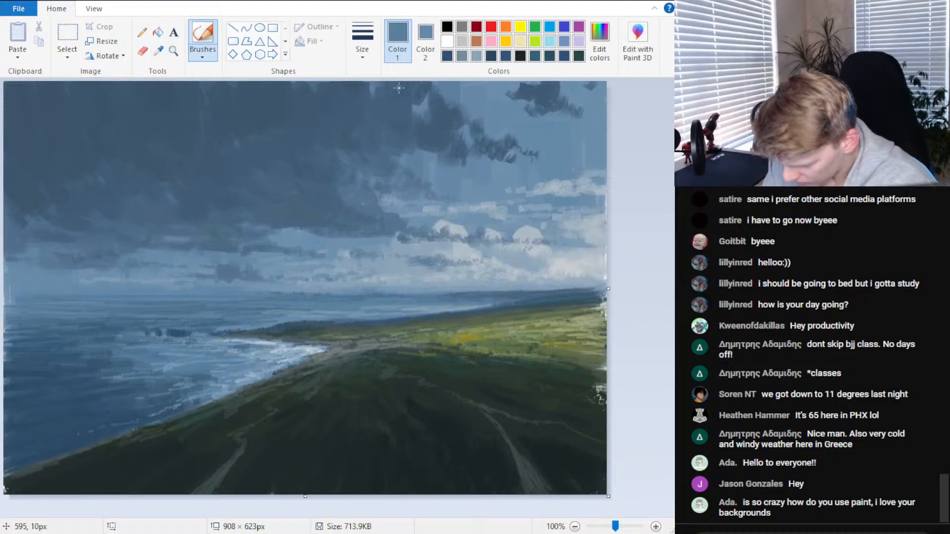
mouse_move(112, 425)
left_mouse_down()
mouse_move(17, 459)
mouse_move(94, 444)
left_mouse_up()
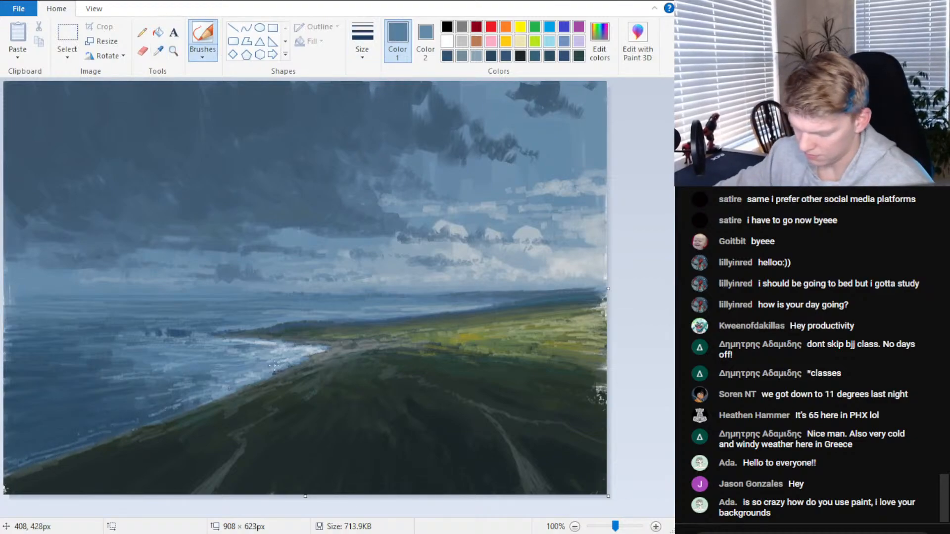
scroll(274, 365, "down", 2)
scroll(283, 361, "up", 2)
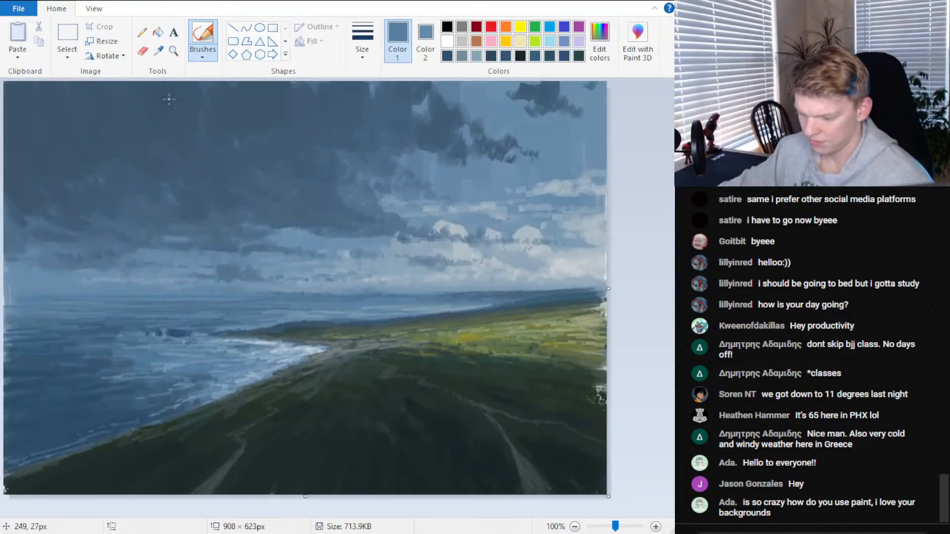
key("ctrl+s")
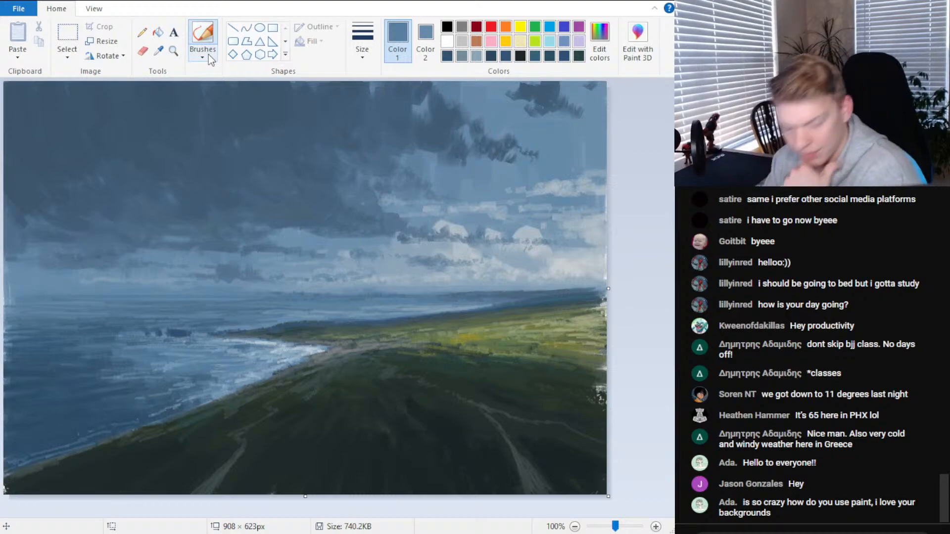
Mix an olive yellow and brush highlights over the sunlit grass on the headland
left_click(600, 42)
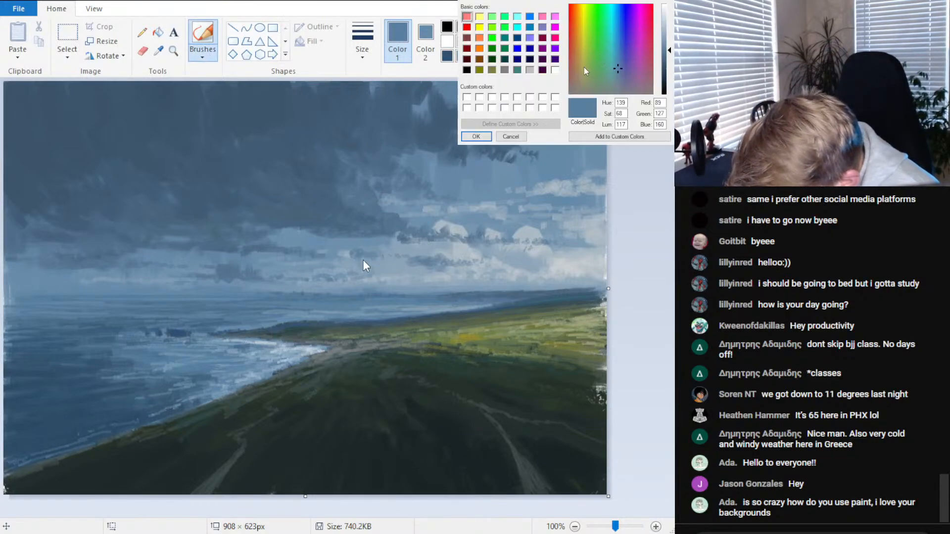
key("Return")
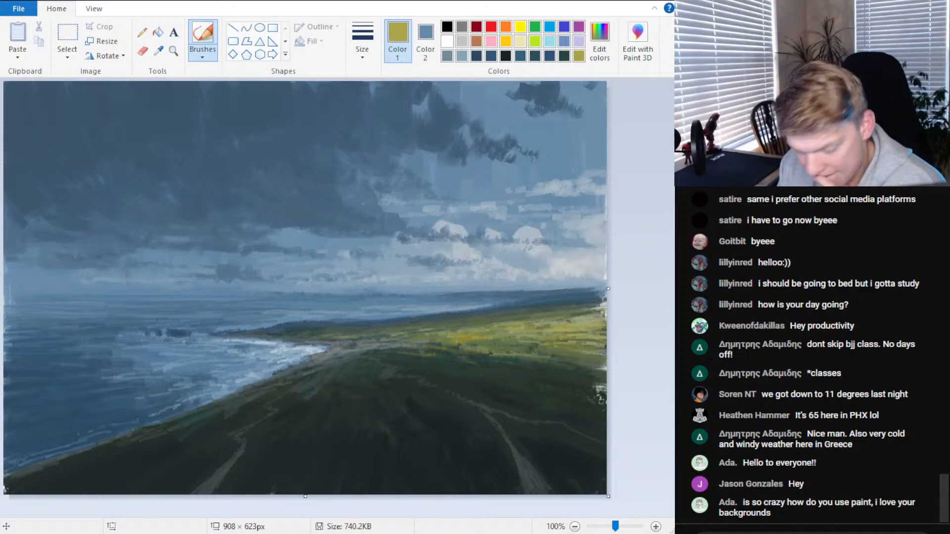
Mix a darker shade of the sampled storm cloud blue and paint dark strokes across the upper clouds
left_click(158, 50)
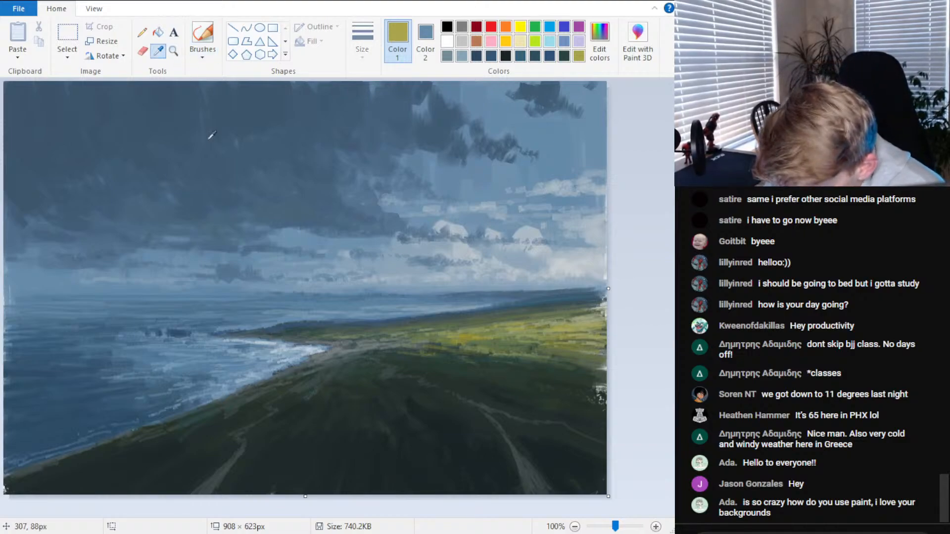
left_click(212, 135)
left_click(600, 42)
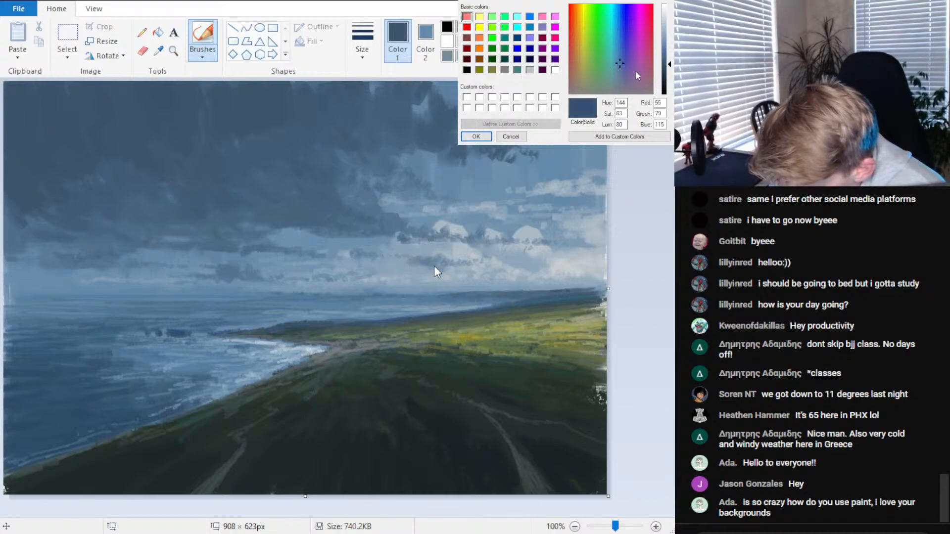
left_click(665, 81)
left_click(476, 136)
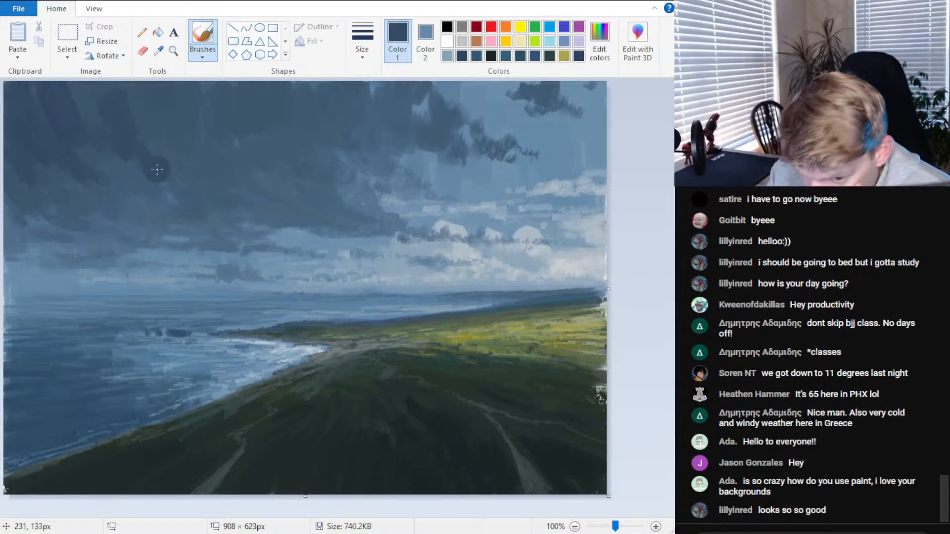
Blend the dark storm clouds with streaky brush strokes in blues repeatedly sampled from the clouds themselves
left_click(159, 51)
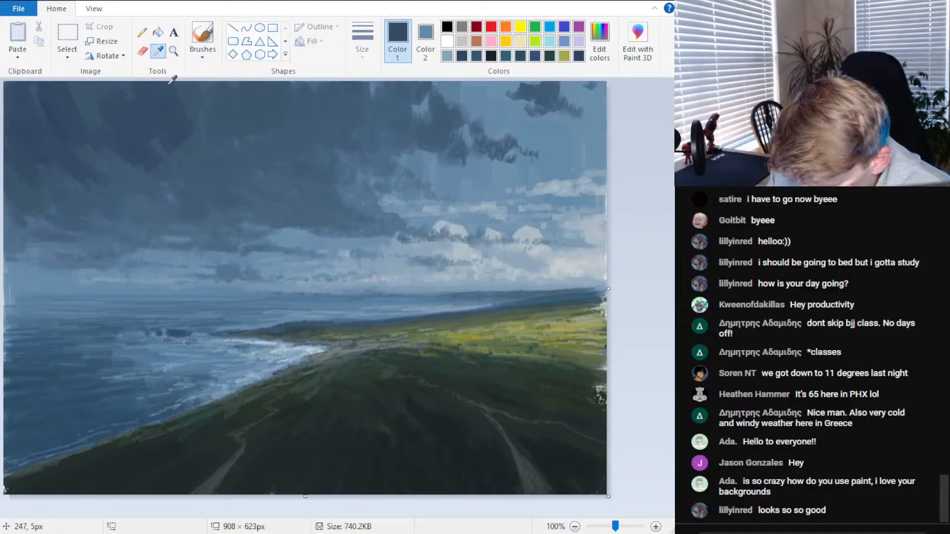
left_click(190, 130)
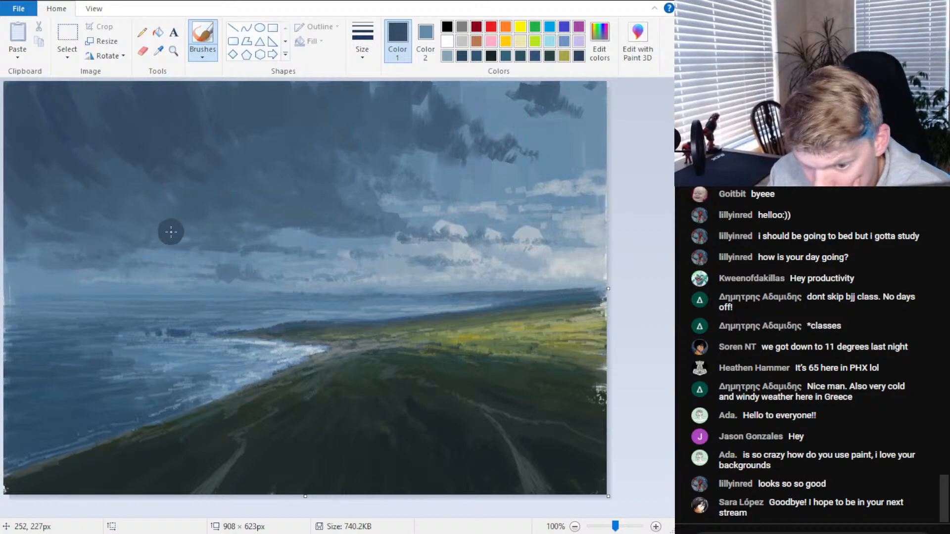
left_click(160, 53)
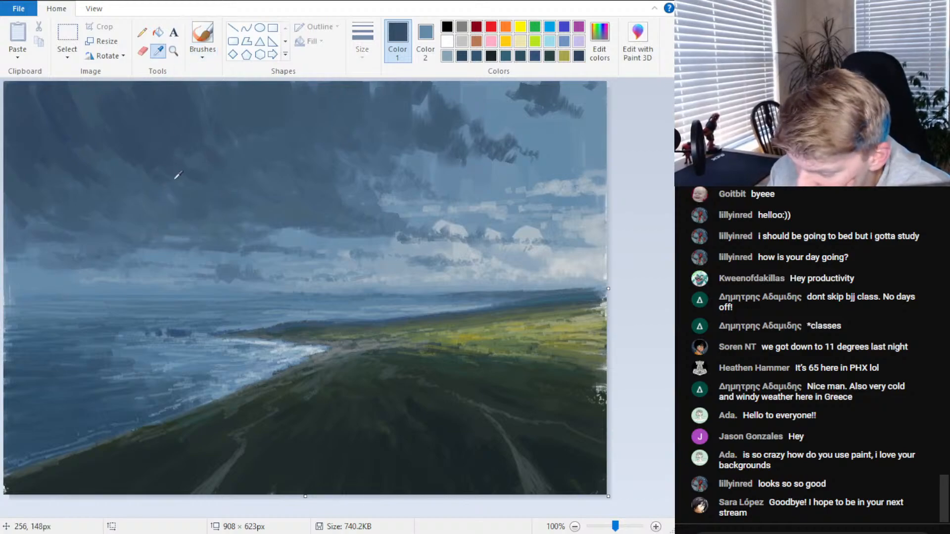
left_click(173, 172)
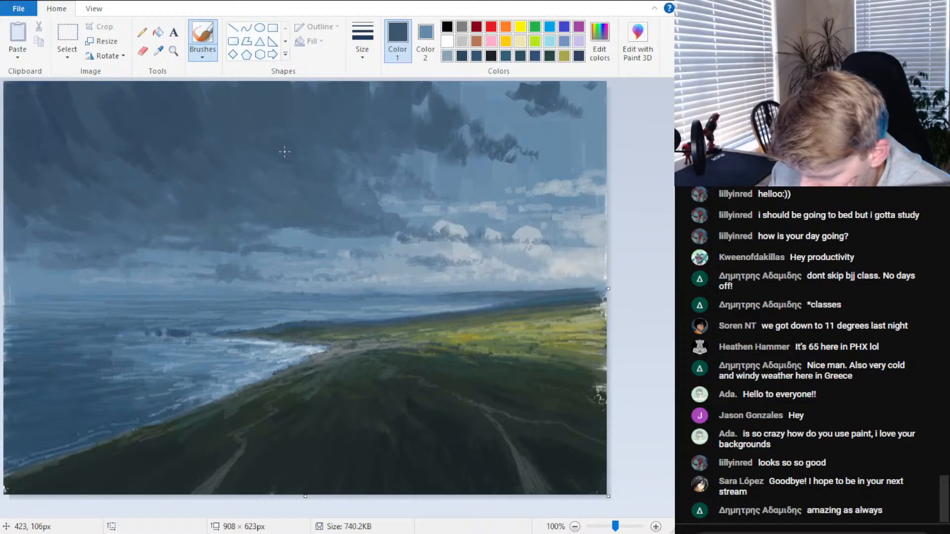
left_click(160, 52)
left_click(184, 149)
left_click(239, 163)
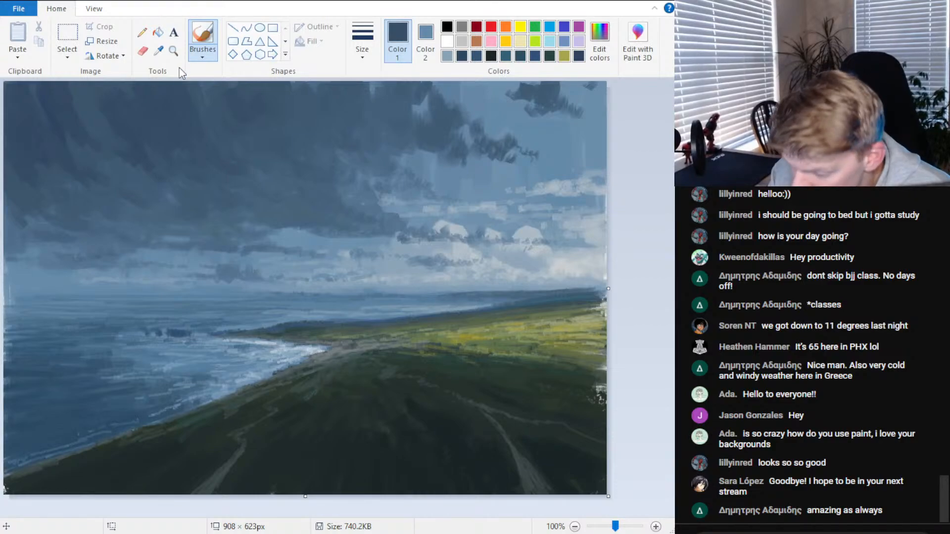
left_click(122, 174)
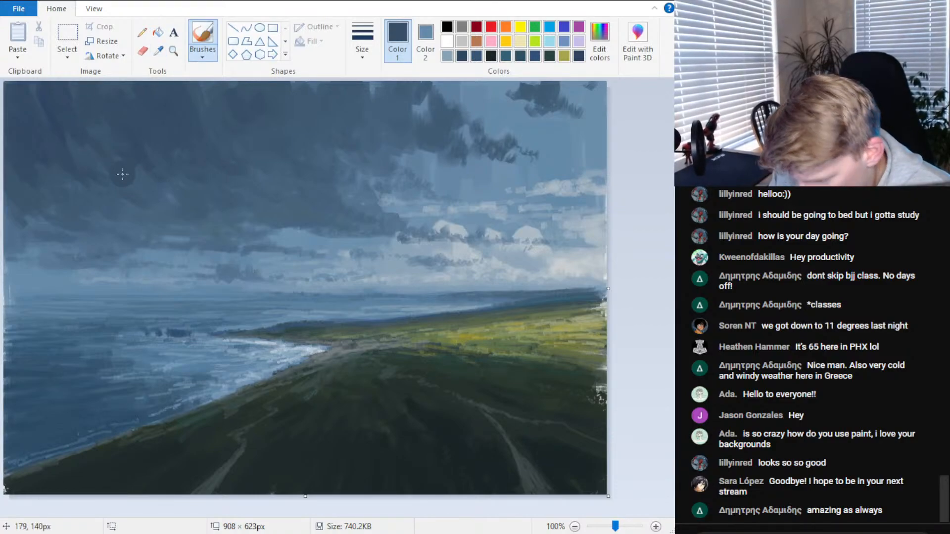
left_click(158, 50)
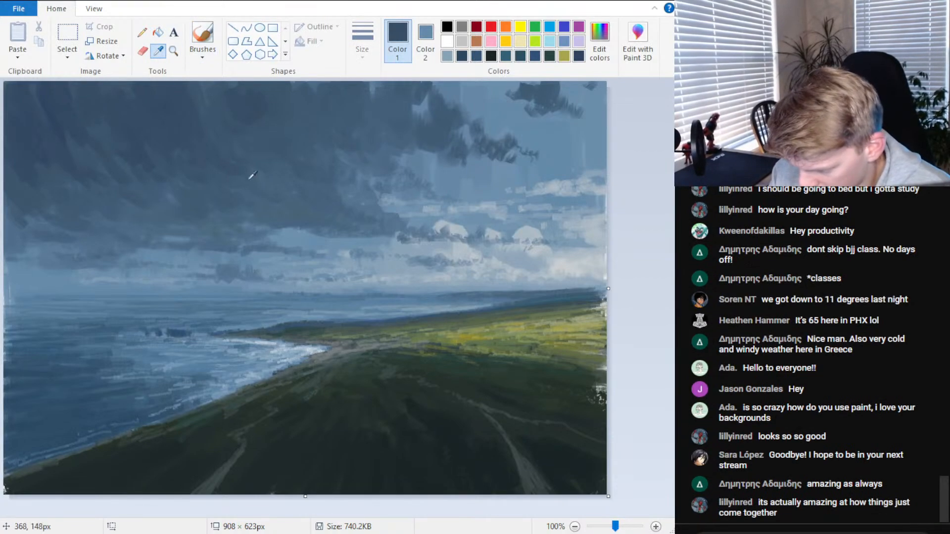
left_click(238, 151)
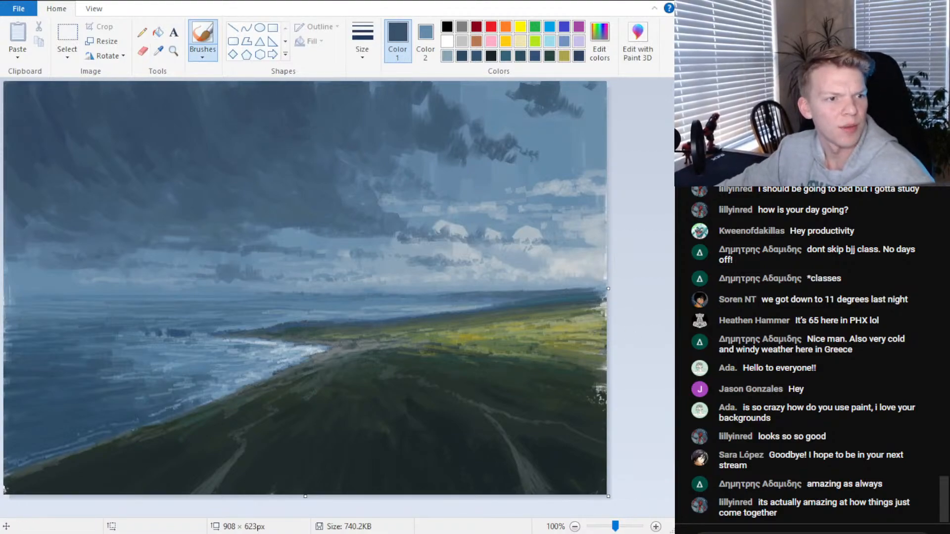
Compare the painting at thumbnail and full size to examine its overall composition and contrast
scroll(306, 288, "down", 1)
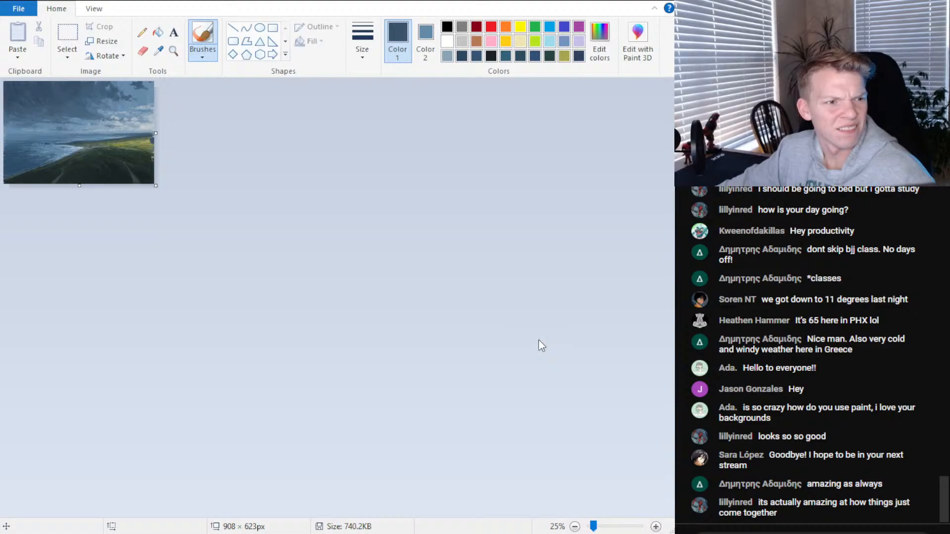
scroll(539, 346, "up", 1)
left_click(540, 336)
scroll(545, 344, "down", 1)
scroll(546, 344, "down", 1)
scroll(546, 344, "up", 2)
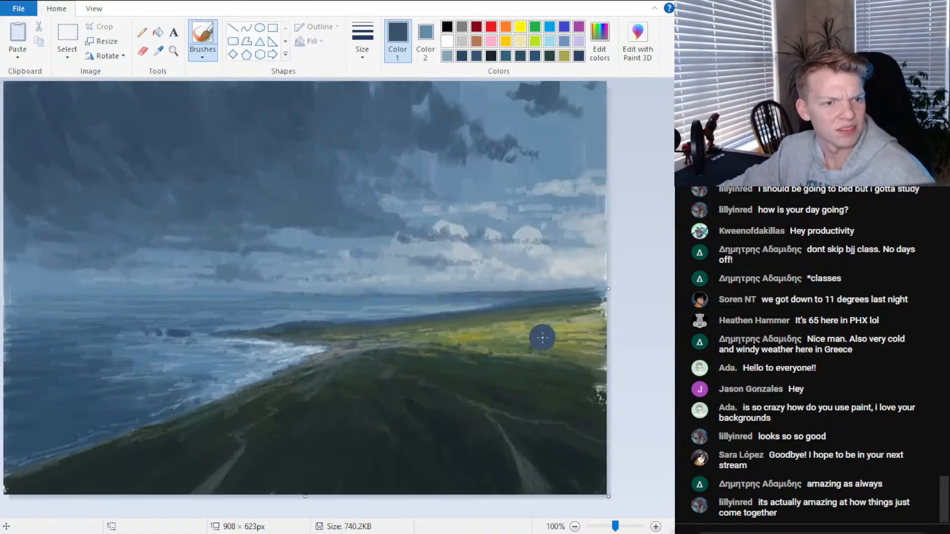
scroll(544, 344, "down", 2)
scroll(543, 343, "up", 2)
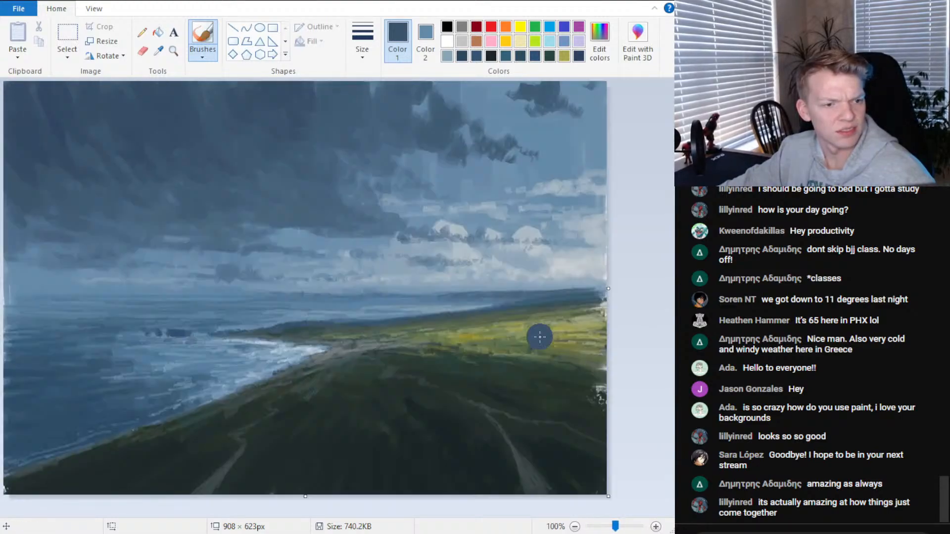
scroll(539, 337, "down", 2)
scroll(539, 337, "up", 2)
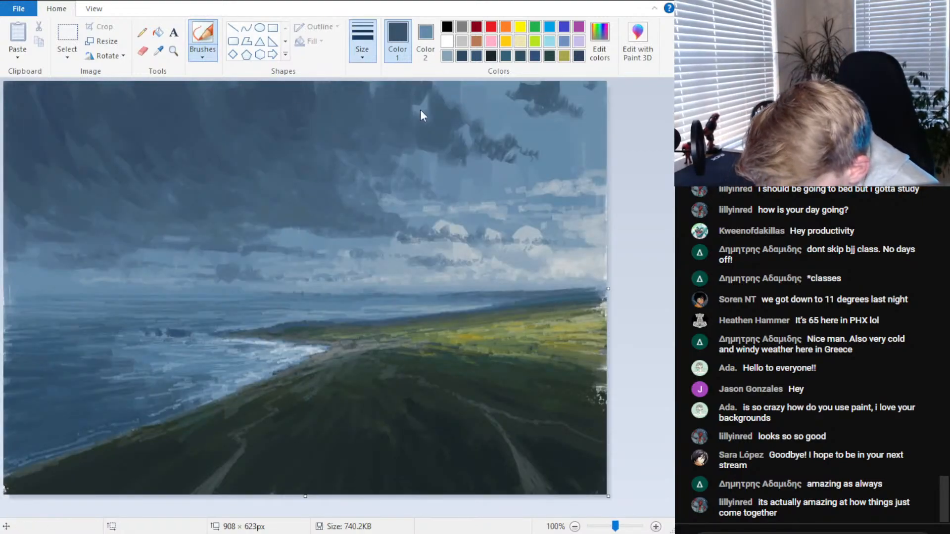
Brush pale yellow and a mixed off-white (RGB 239, 236, 218) over the bright clouds above the headland as highlights
left_click(520, 41)
mouse_move(553, 270)
left_mouse_down()
mouse_move(600, 264)
mouse_move(596, 275)
mouse_move(588, 254)
left_mouse_up()
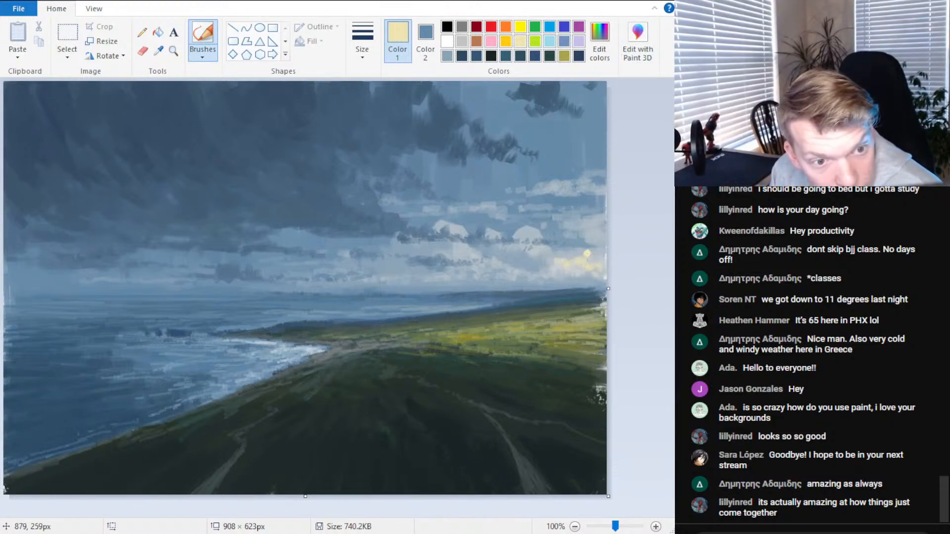
left_click(609, 56)
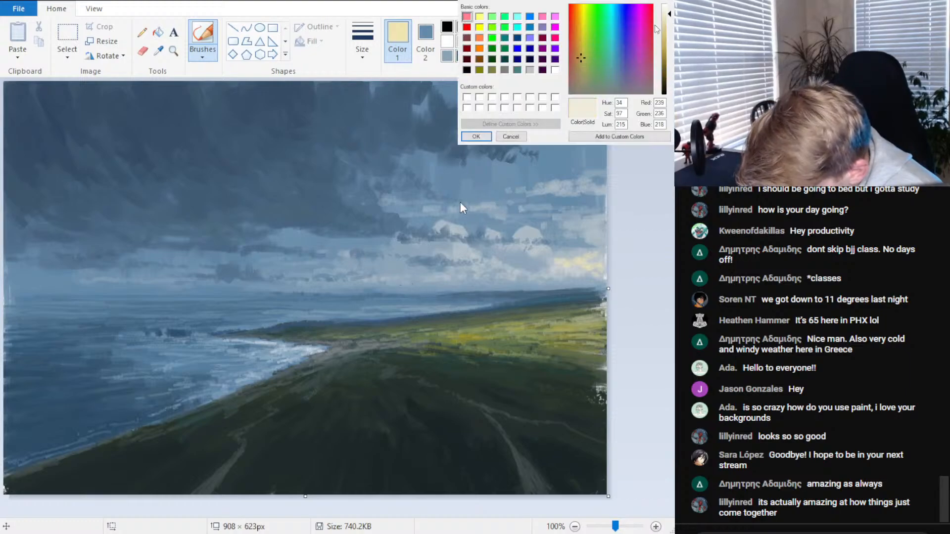
left_click(483, 136)
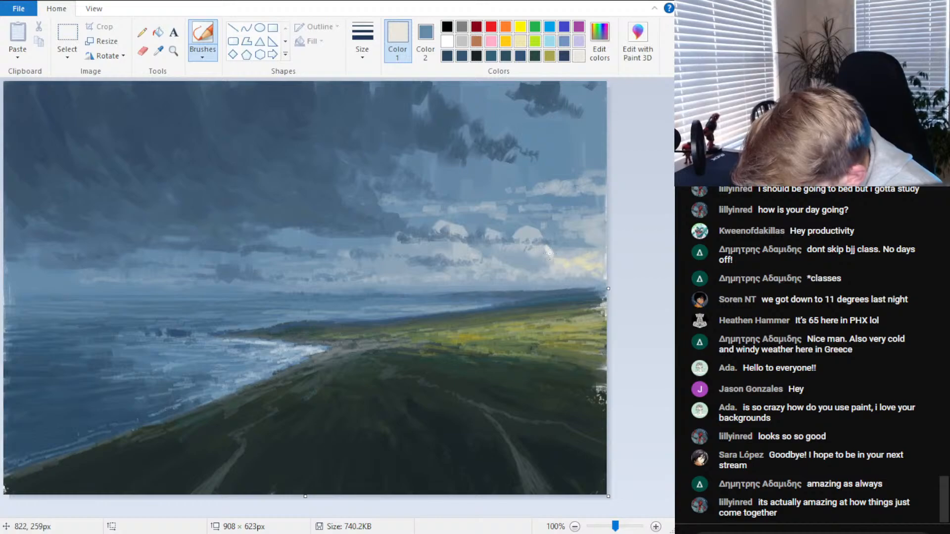
mouse_move(571, 254)
left_mouse_down()
mouse_move(580, 264)
mouse_move(540, 272)
mouse_move(548, 274)
left_mouse_up()
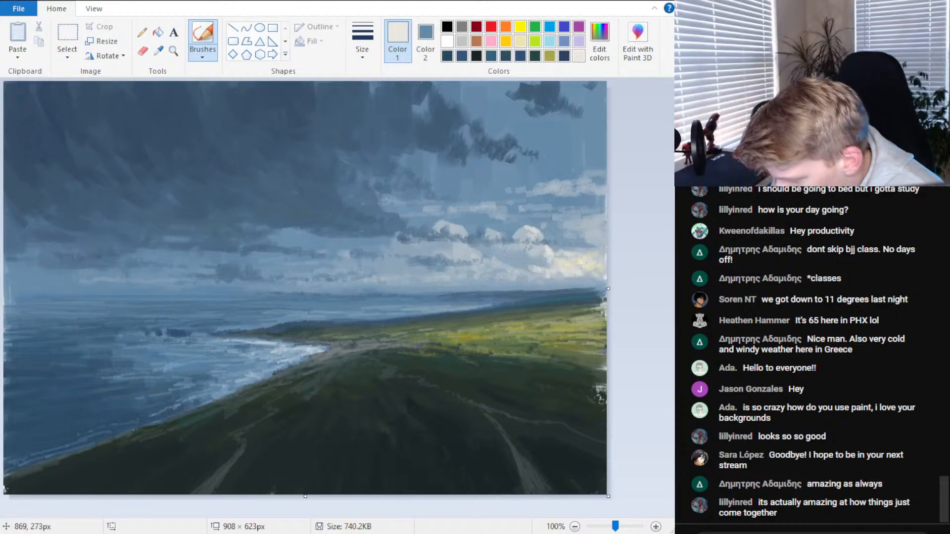
mouse_move(512, 272)
left_mouse_down()
mouse_move(582, 279)
mouse_move(588, 256)
mouse_move(610, 257)
left_mouse_up()
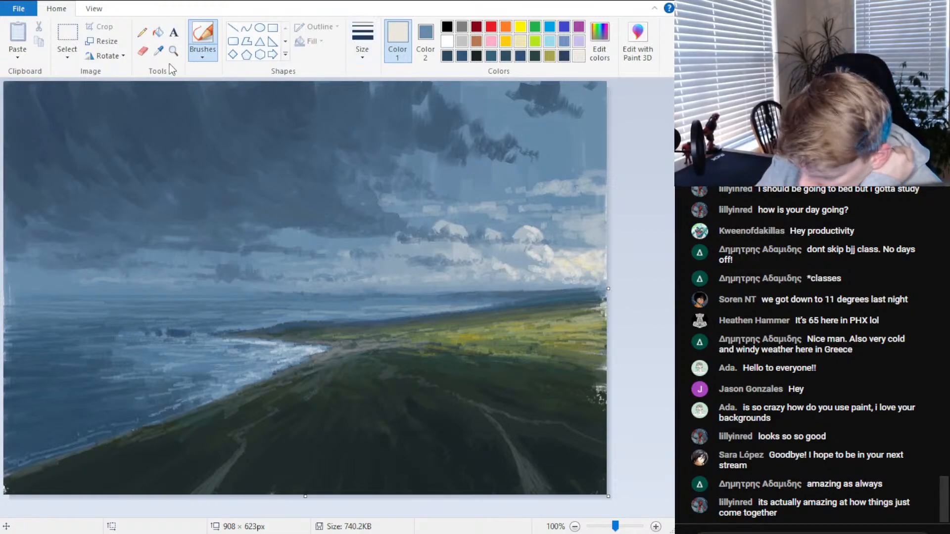
Sample slate blues from the storm clouds and brush soft strokes over the small dark clouds in the upper right of the sky
left_click(158, 50)
left_click(60, 110)
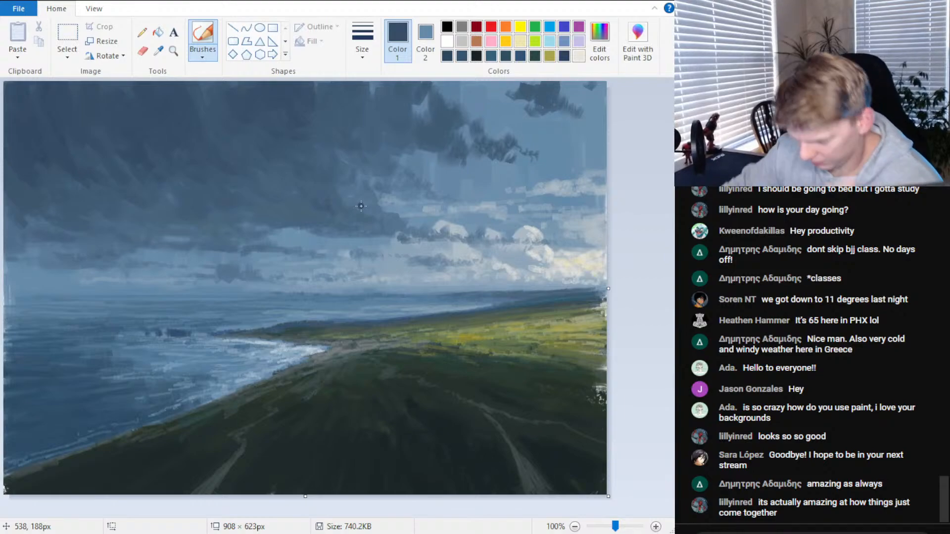
scroll(456, 307, "down", 2)
scroll(455, 311, "down", 1)
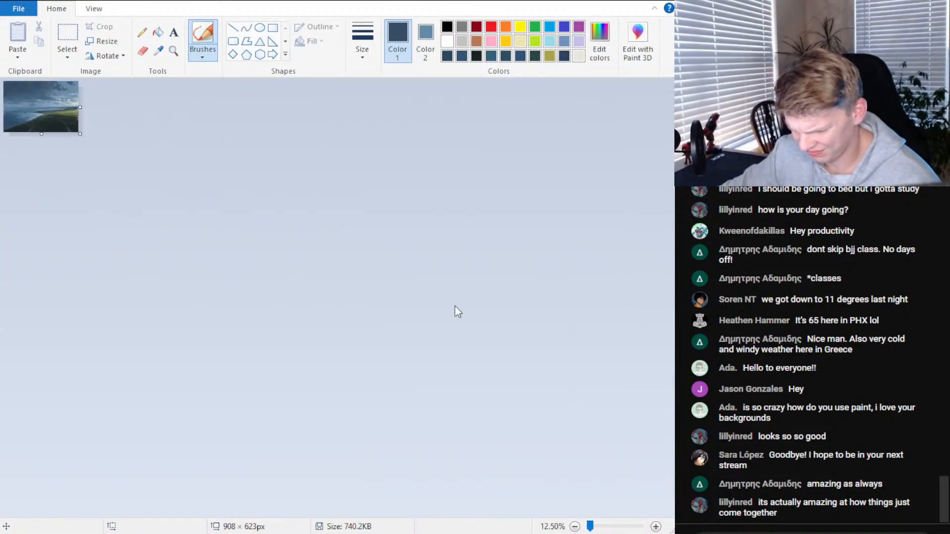
scroll(455, 311, "up", 3)
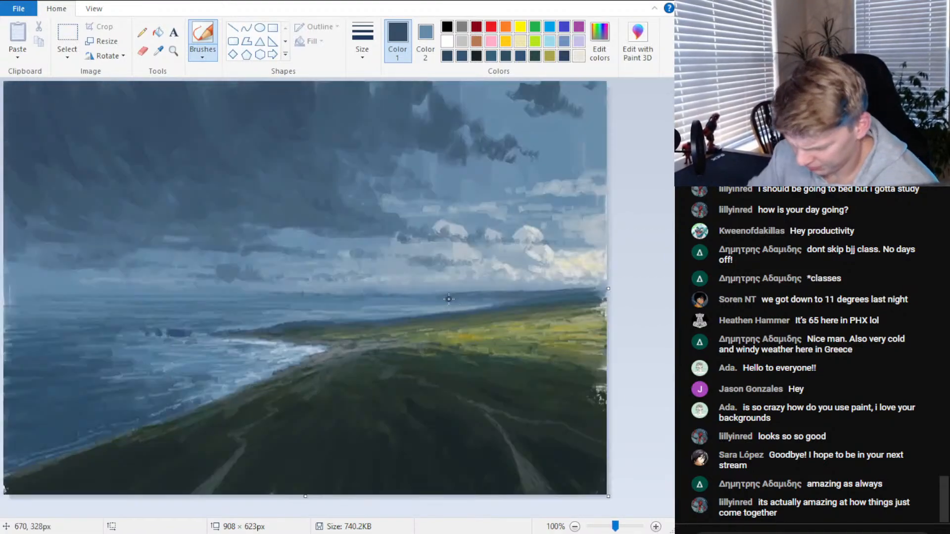
left_click(158, 50)
left_click(384, 212)
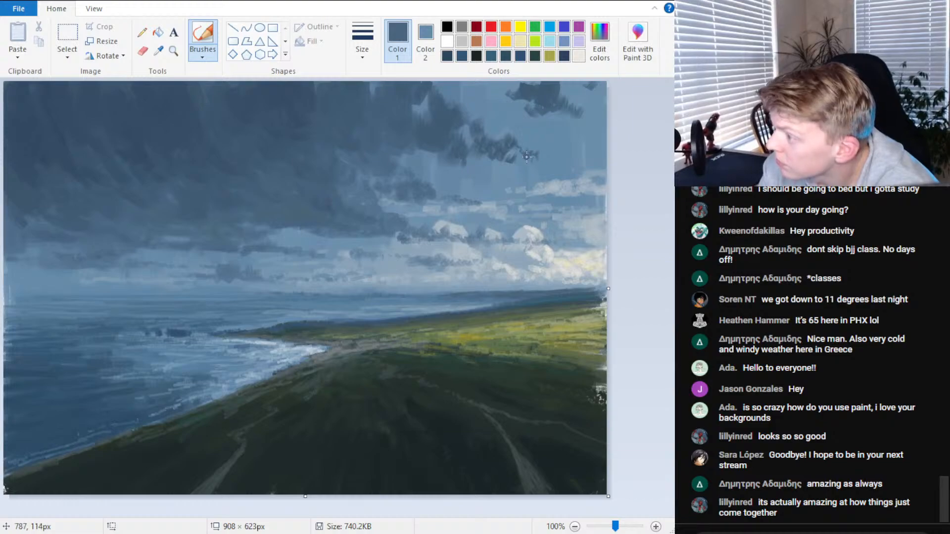
left_click_drag(516, 142, 518, 149)
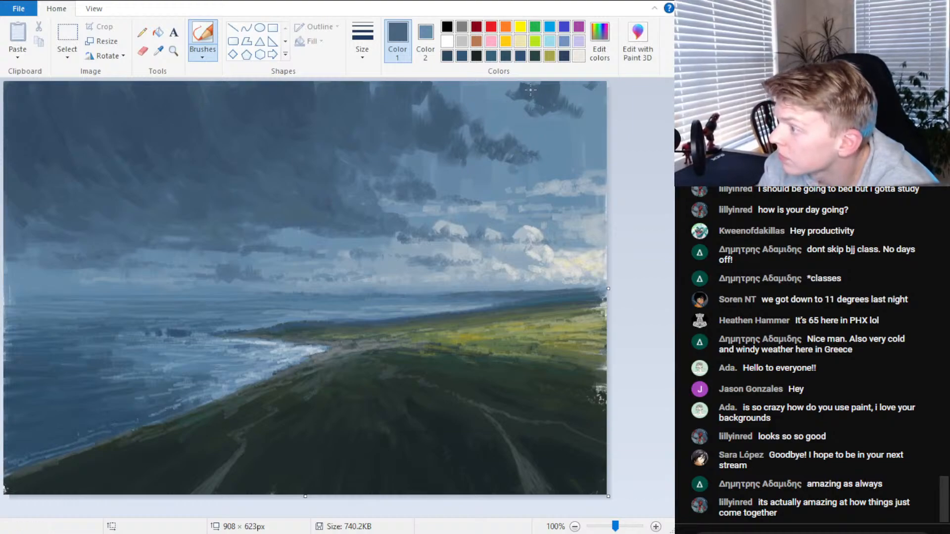
mouse_move(530, 89)
left_mouse_down()
mouse_move(505, 91)
mouse_move(505, 82)
mouse_move(536, 94)
mouse_move(534, 84)
mouse_move(538, 103)
mouse_move(563, 88)
mouse_move(568, 103)
mouse_move(598, 110)
left_mouse_up()
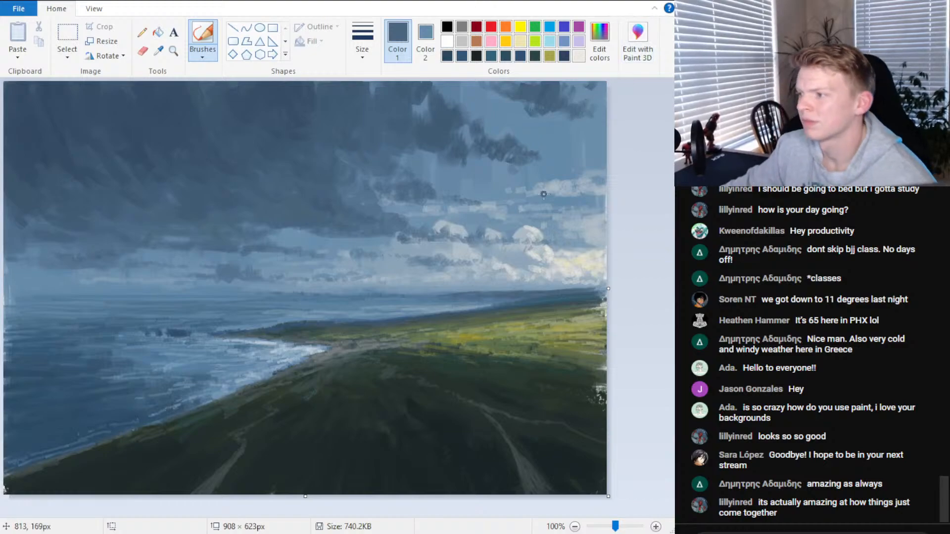
Brush horizontal strokes over the sea off the headland in blues sampled from the painting, and sample a pale grey-blue near the horizon
scroll(543, 195, "down", 3)
scroll(527, 243, "up", 3)
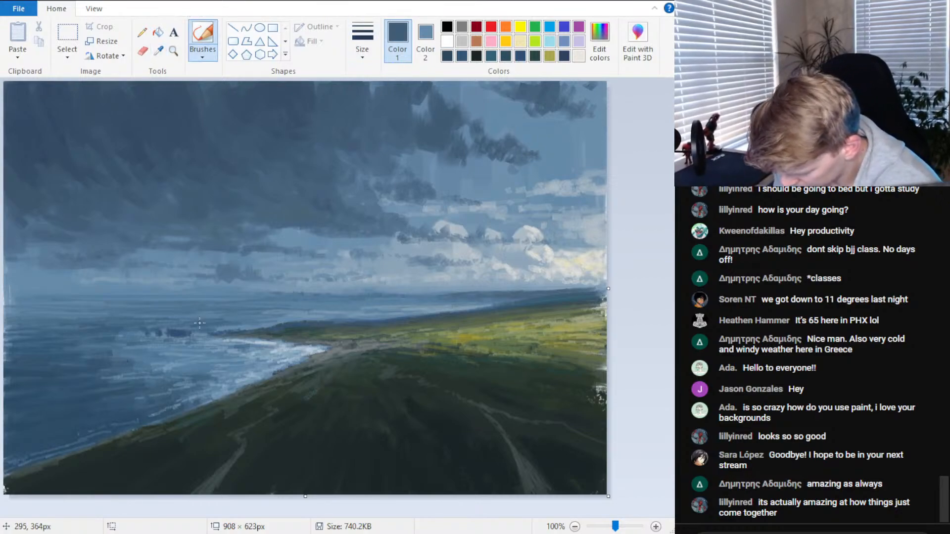
left_click_drag(156, 319, 289, 321)
left_click(158, 51)
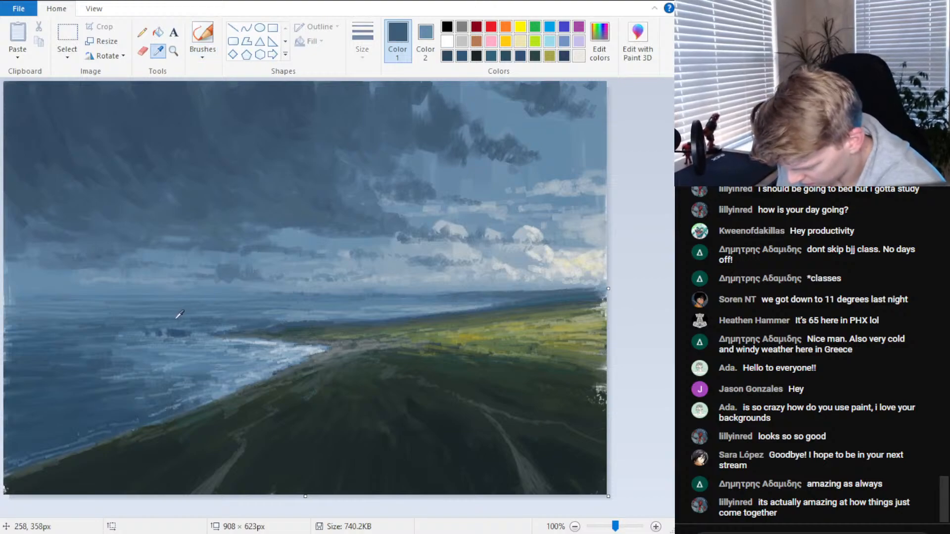
left_click(129, 321)
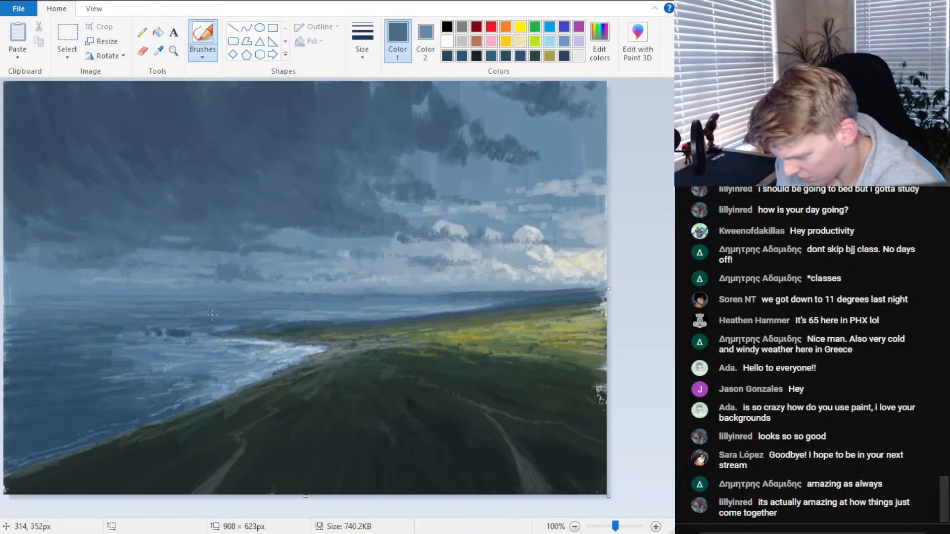
left_click_drag(212, 315, 341, 312)
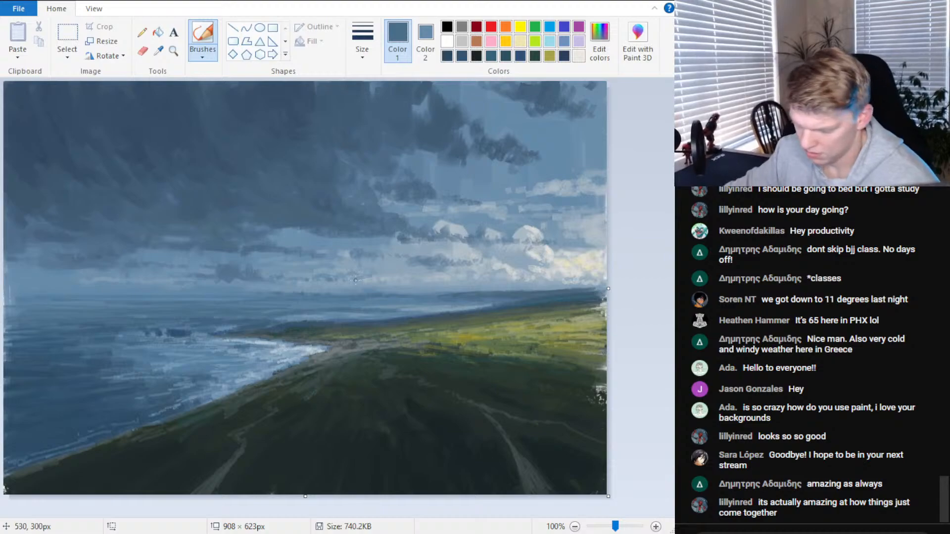
scroll(363, 260, "down", 3)
scroll(367, 257, "up", 3)
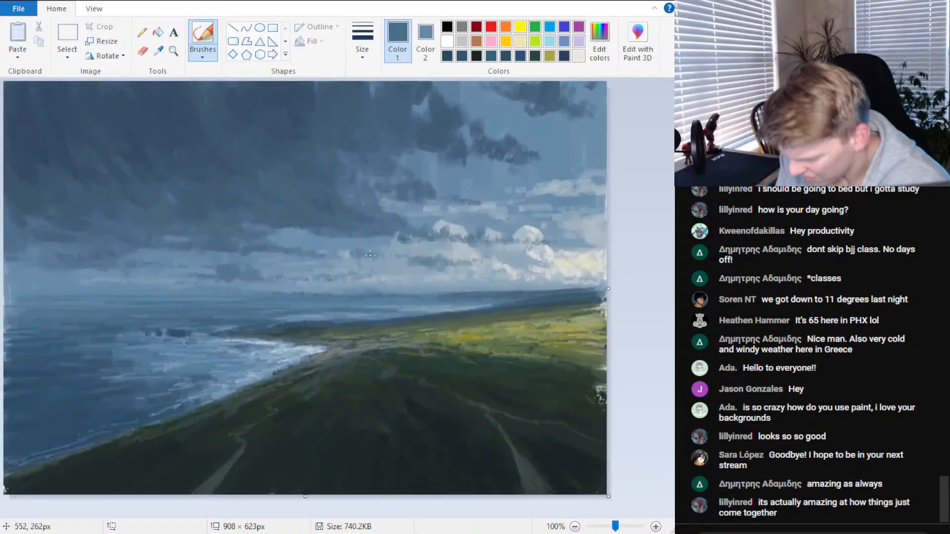
left_click_drag(332, 312, 428, 311)
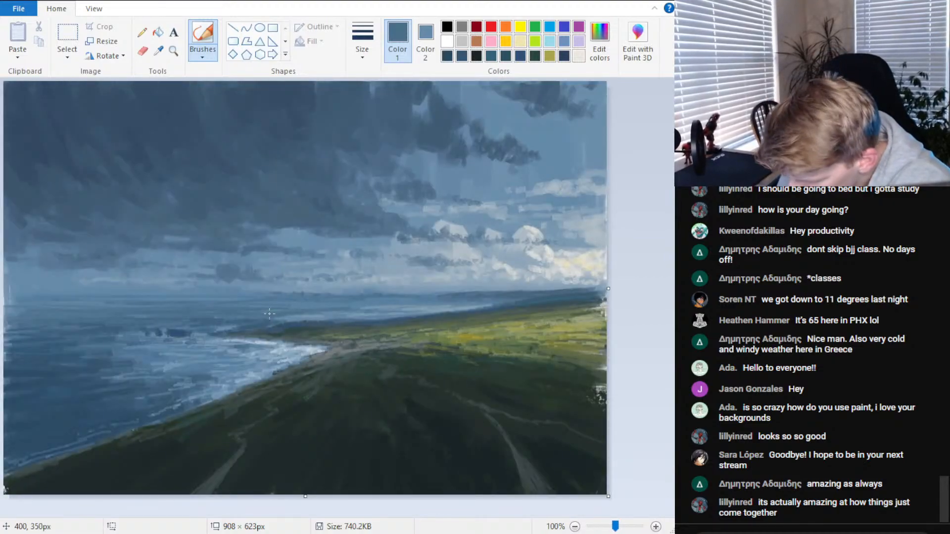
left_click(158, 50)
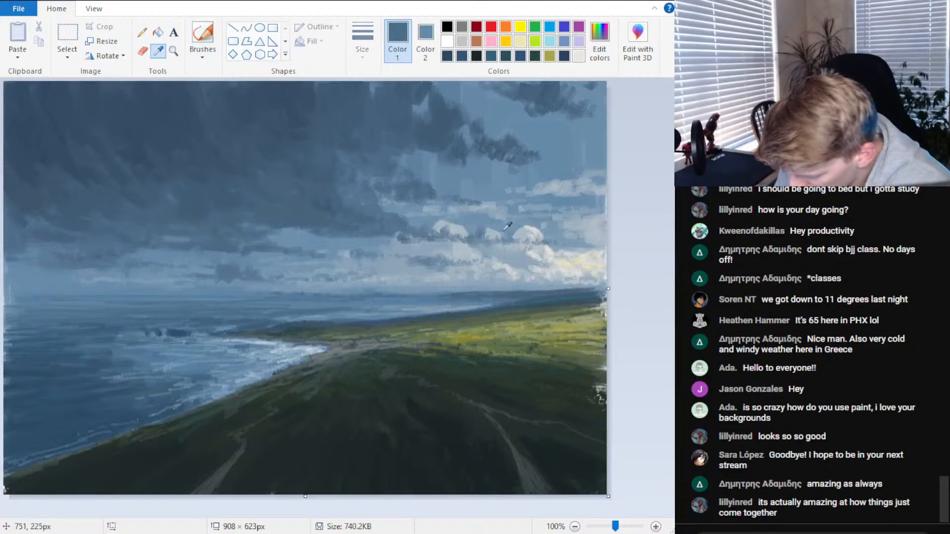
left_click(448, 304)
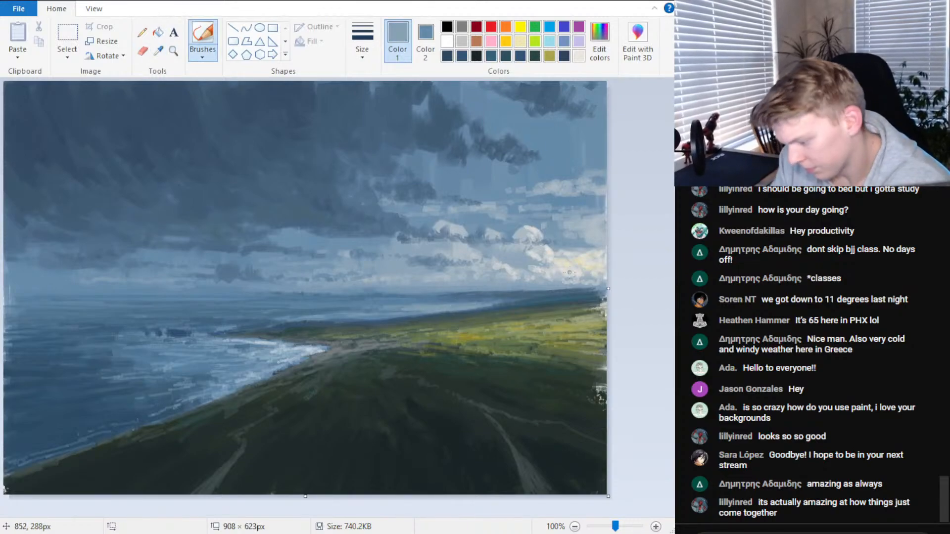
scroll(491, 281, "down", 2)
scroll(494, 273, "up", 2)
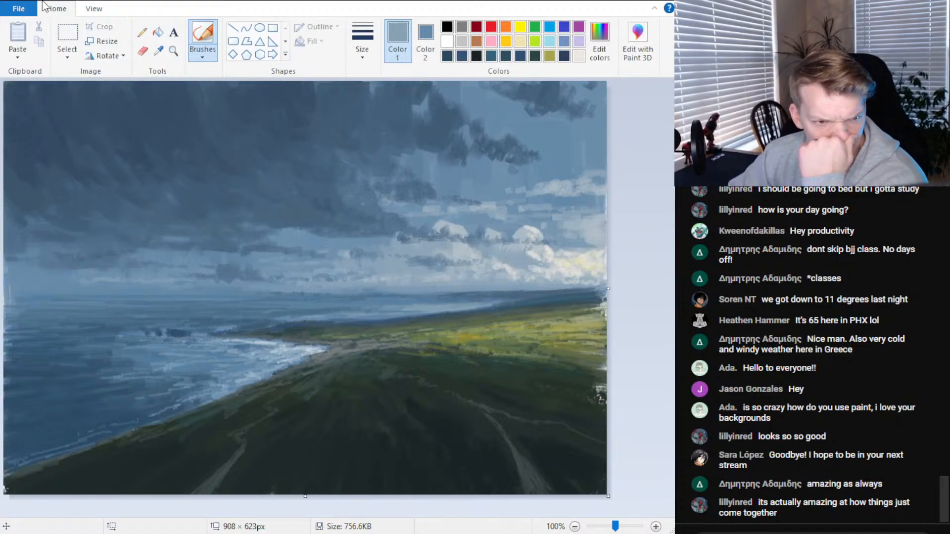
Sample olive from the sunlit grass, switch to the custom off-white and dab bright foam highlights along the surf at the shoreline
left_click(159, 50)
left_click(490, 335)
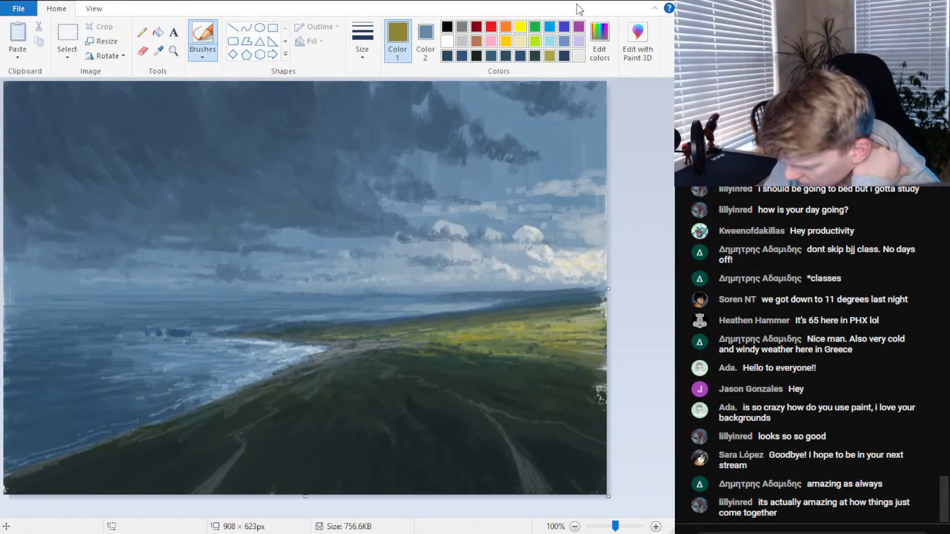
left_click(579, 56)
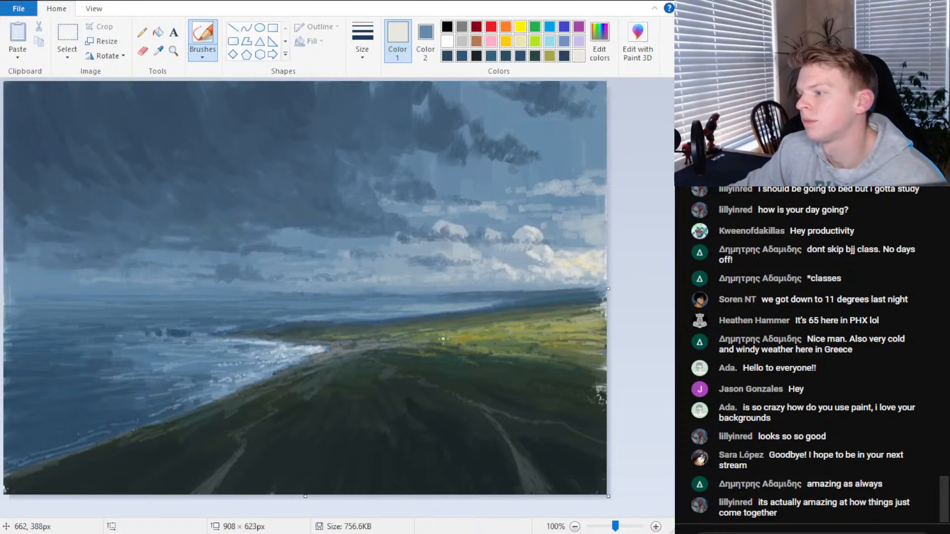
scroll(357, 331, "down", 2, "ctrl")
scroll(449, 326, "down", 1, "ctrl")
scroll(448, 326, "up", 3, "ctrl")
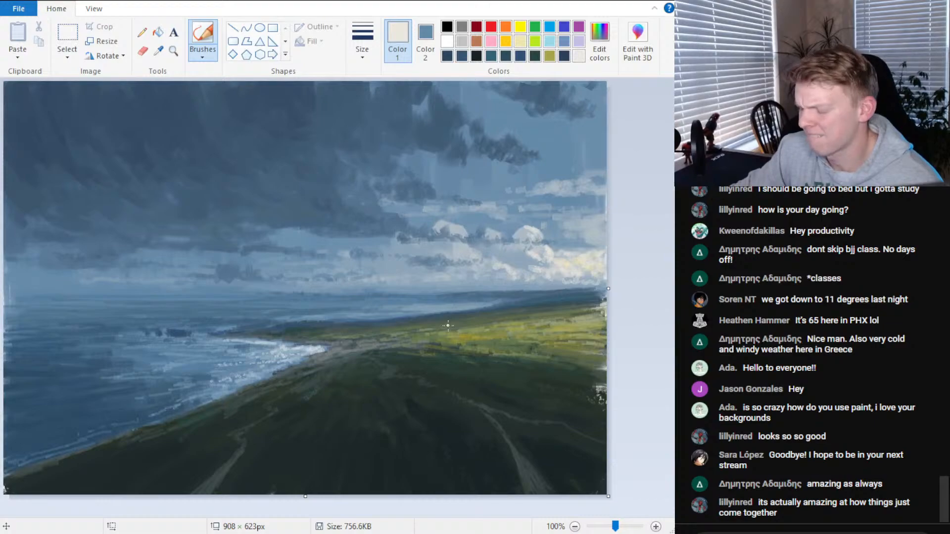
Mix a neutral grey (RGB 164, 166, 166) and brush light strokes along the path where it meets the sunlit headland
left_click(158, 50)
left_click(538, 491)
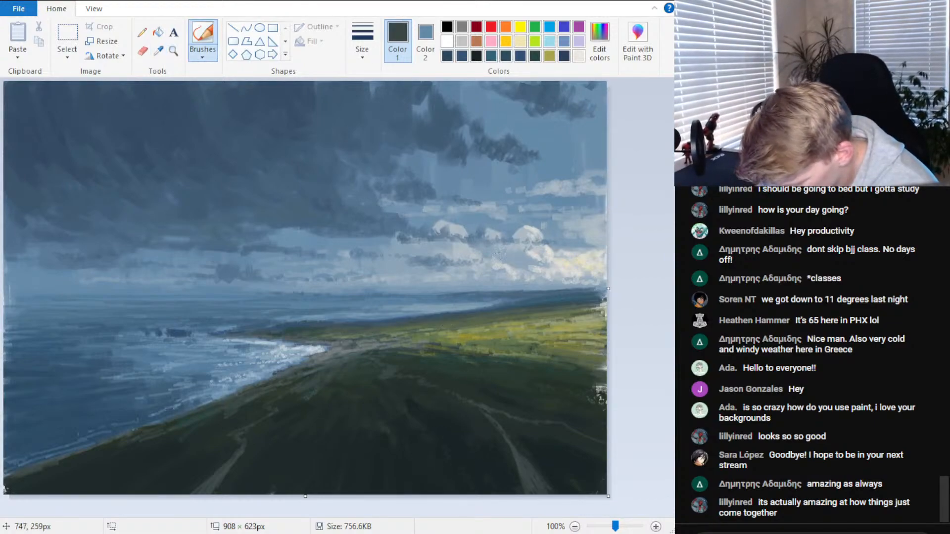
left_click(599, 42)
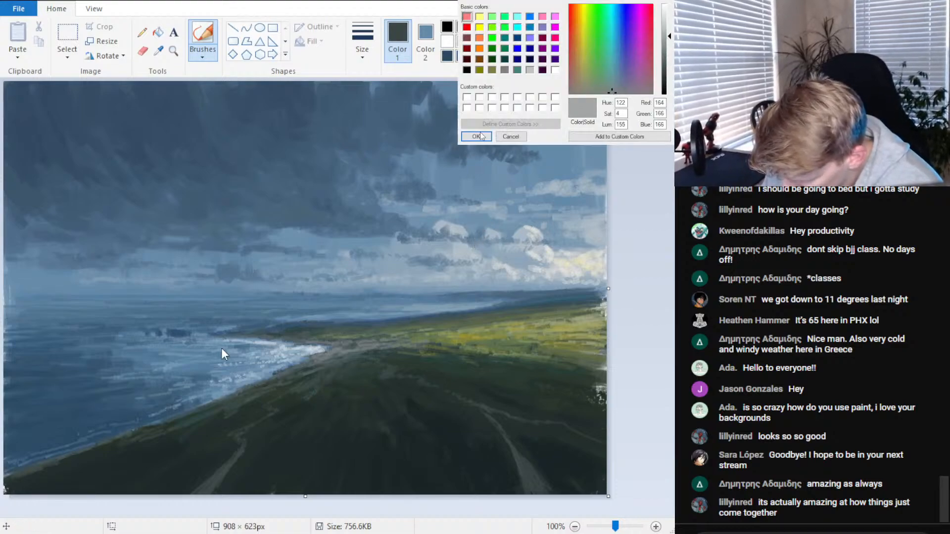
left_click(476, 136)
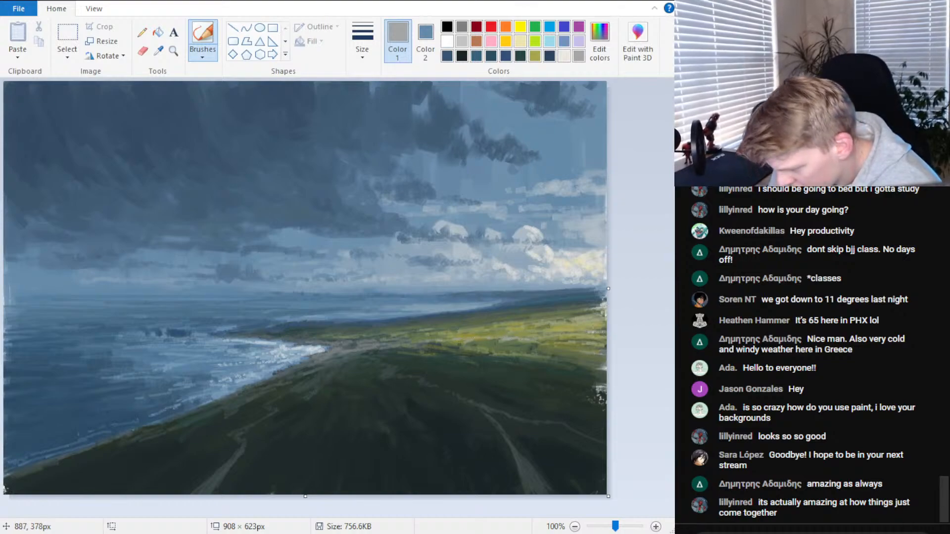
left_click_drag(386, 341, 410, 338)
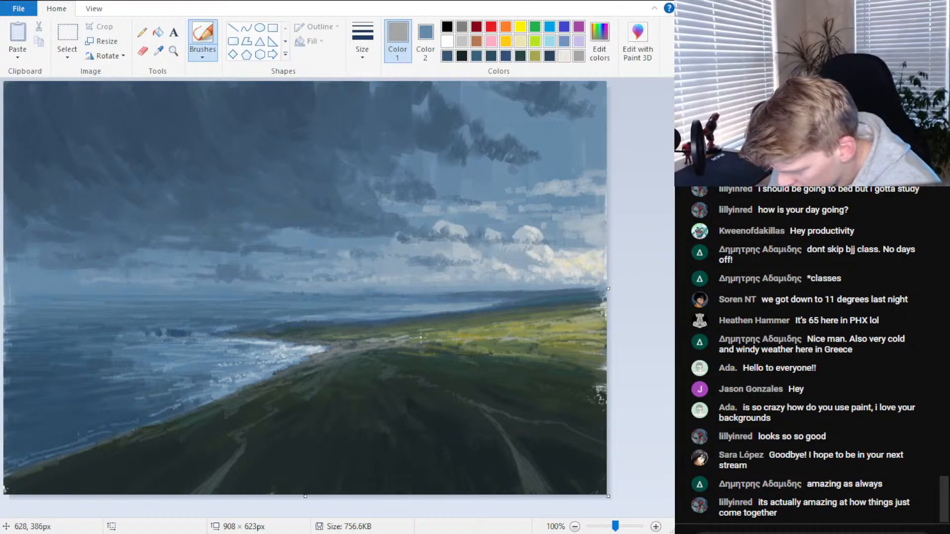
scroll(495, 270, "down", 2)
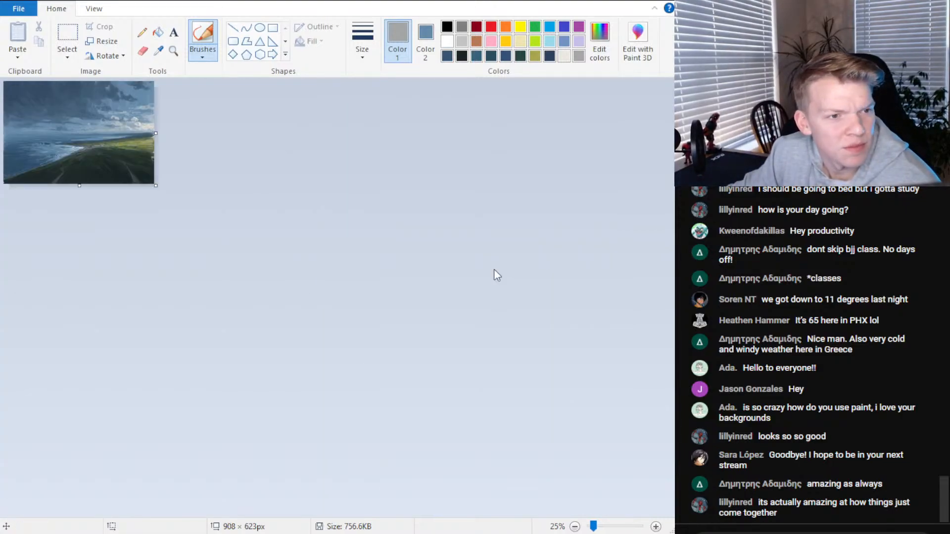
scroll(494, 269, "up", 2)
Sample a dark grey-green from the foreground path, try faint path strokes on the dark slope, and undo them
left_click(158, 50)
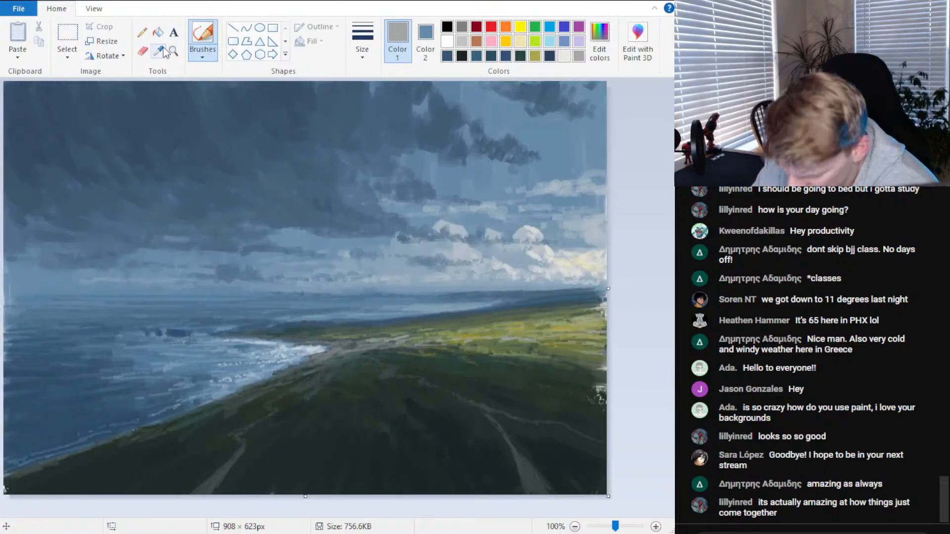
left_click(212, 478)
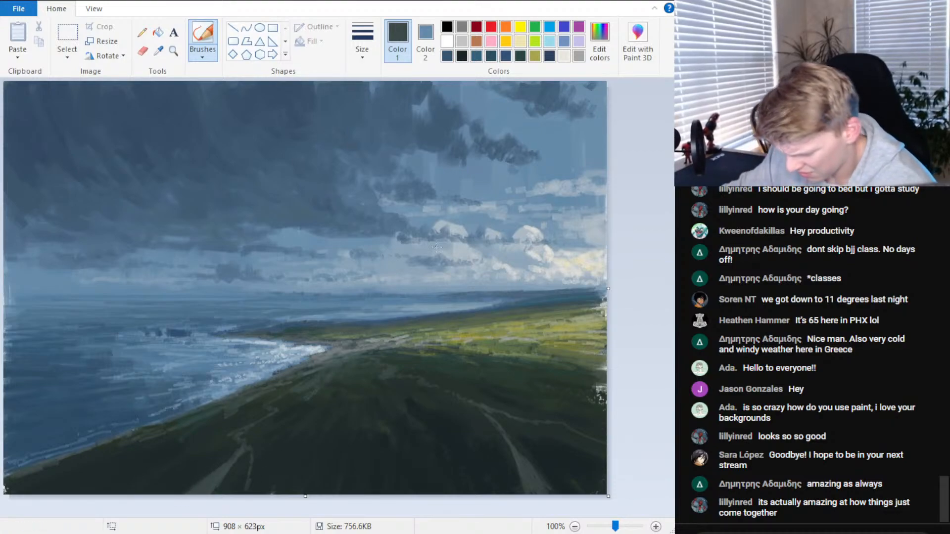
key("ctrl+Page_Down")
key("ctrl+Page_Up")
key("ctrl+z")
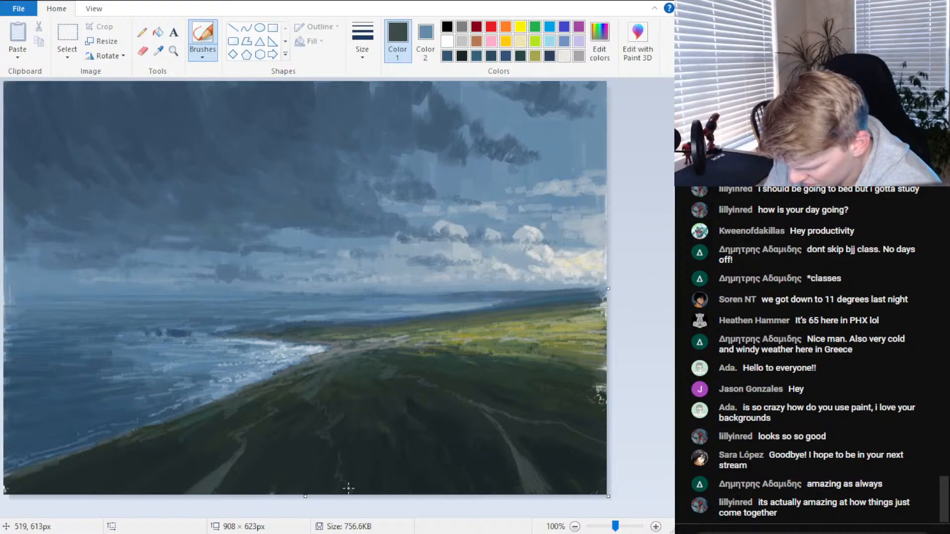
key("ctrl+Page_Down")
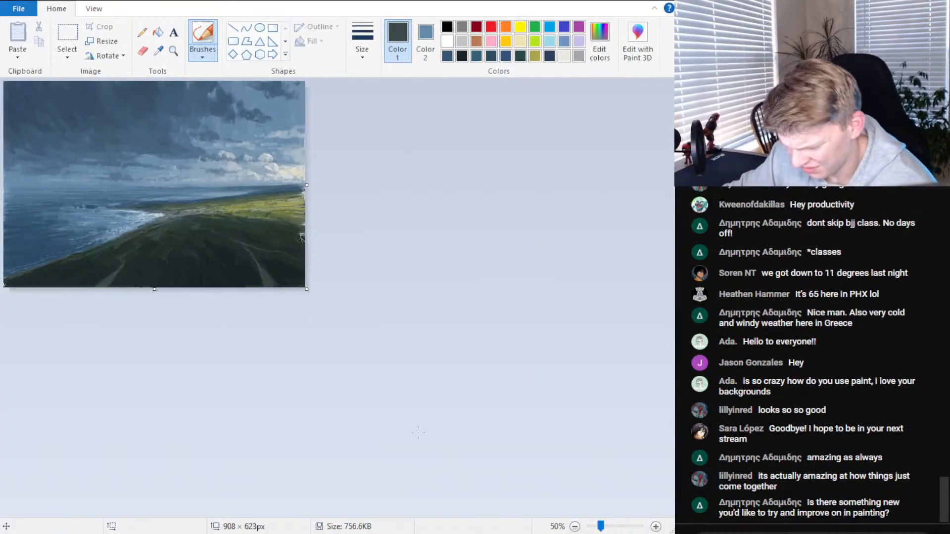
key("ctrl+Page_Up")
key("ctrl+Page_Down")
key("ctrl+Page_Up")
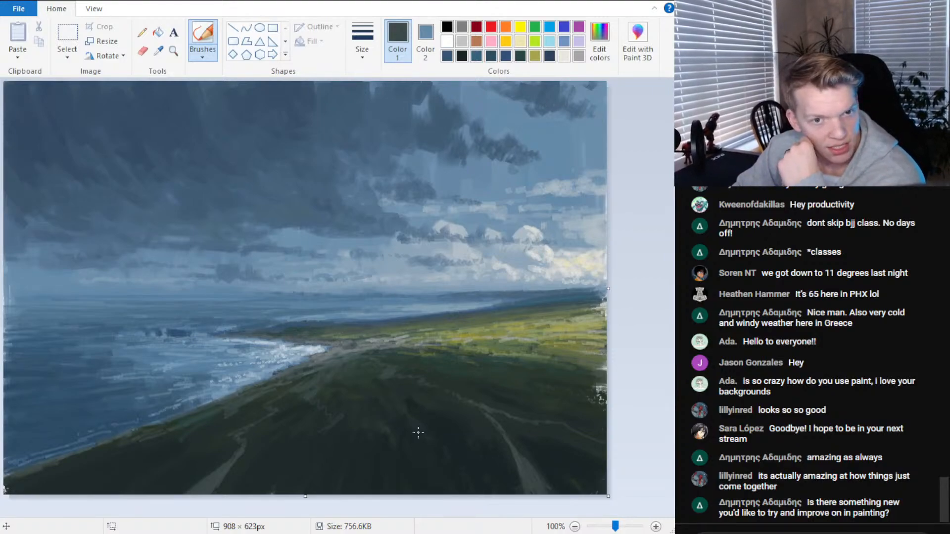
Sample slate and pale blues from the storm clouds and sky, and brush soft strokes along the hazy horizon over the open sea
left_click(158, 50)
left_click(159, 161)
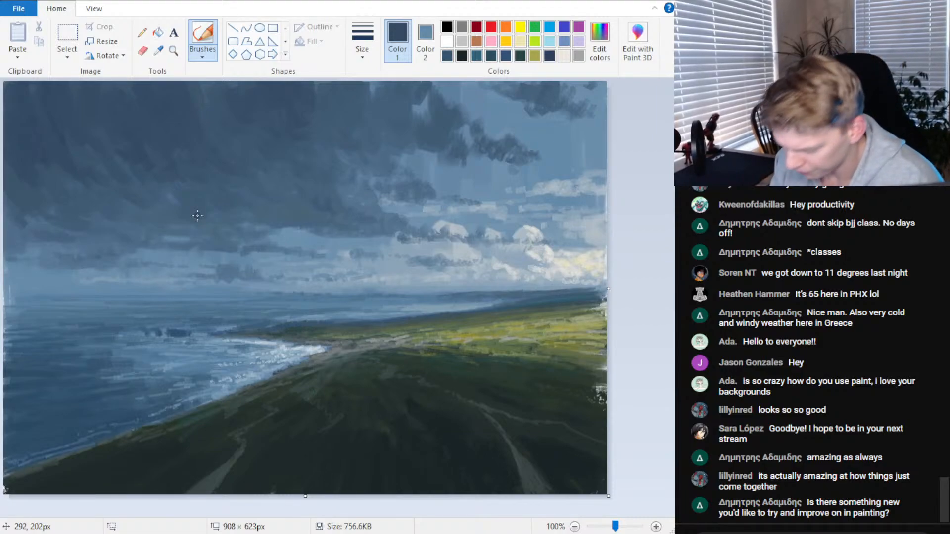
left_click(158, 50)
left_click(412, 105)
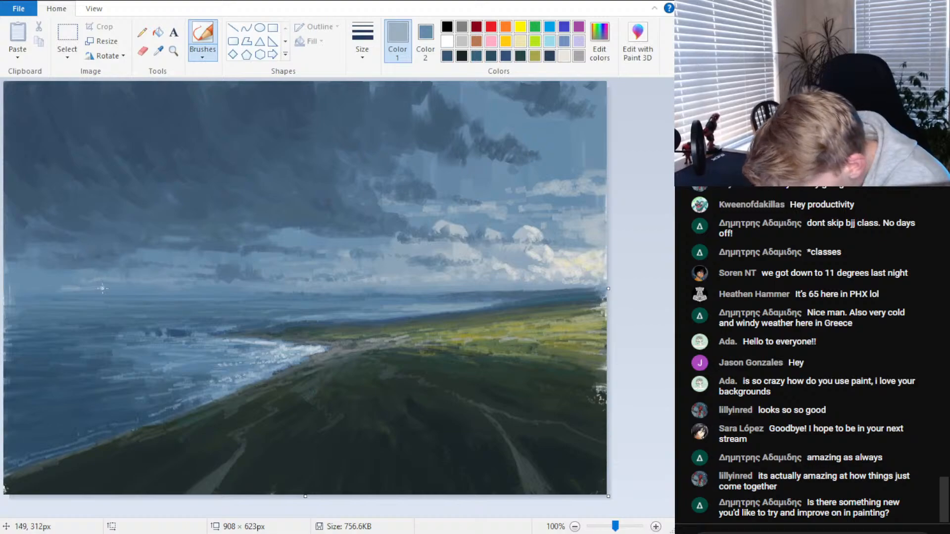
left_click(159, 50)
left_click(176, 280)
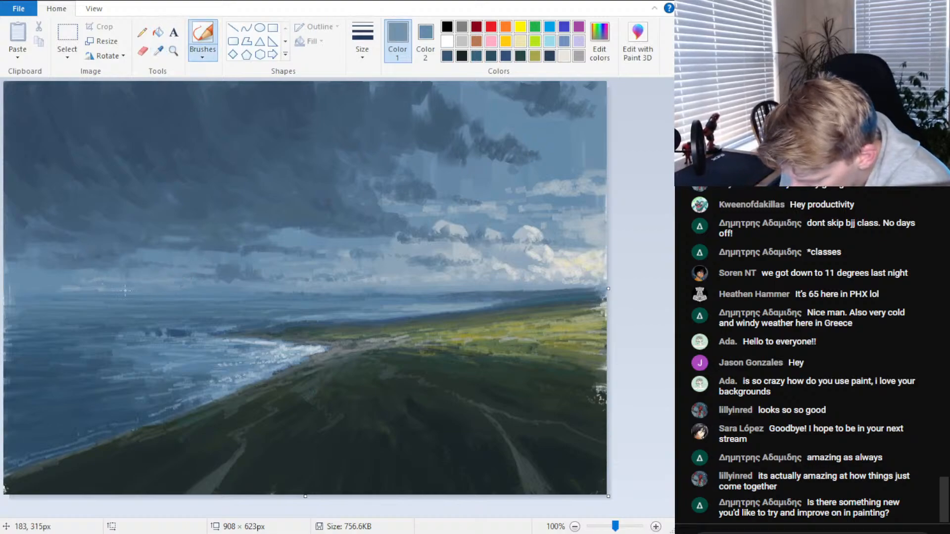
left_click(158, 50)
left_click(238, 290)
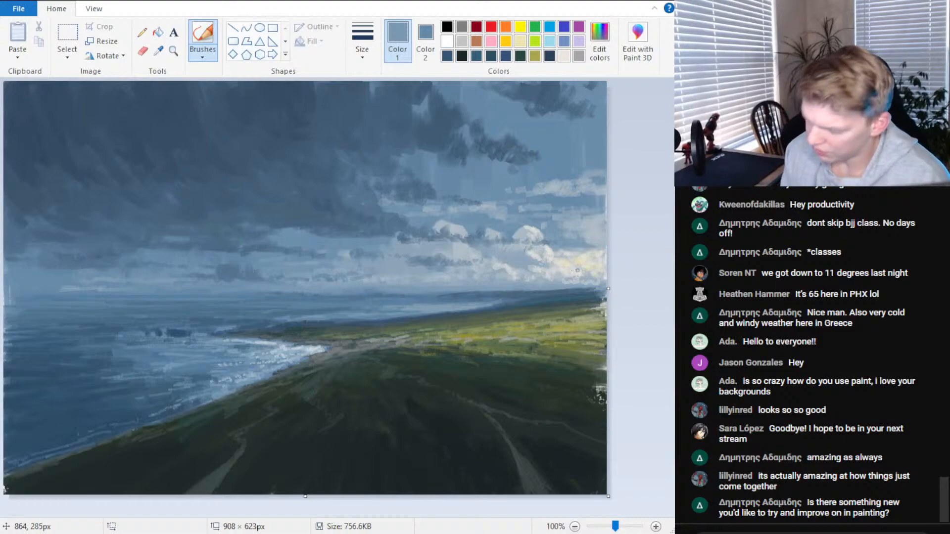
Sample a dark slate green from the headland's far shore and brush a stroke along its edge with the sea
left_click(158, 50)
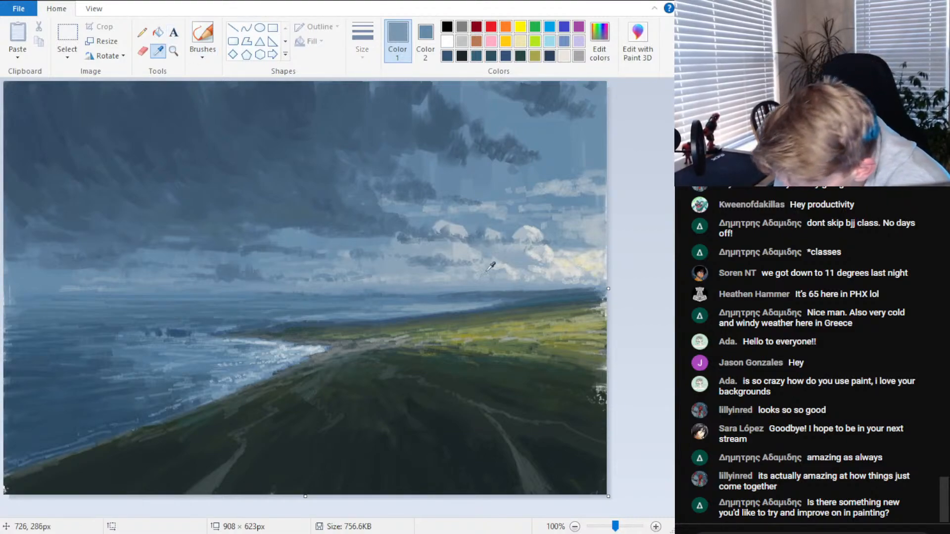
left_click(363, 323)
mouse_move(364, 324)
left_mouse_down()
mouse_move(497, 302)
mouse_move(449, 311)
left_mouse_up()
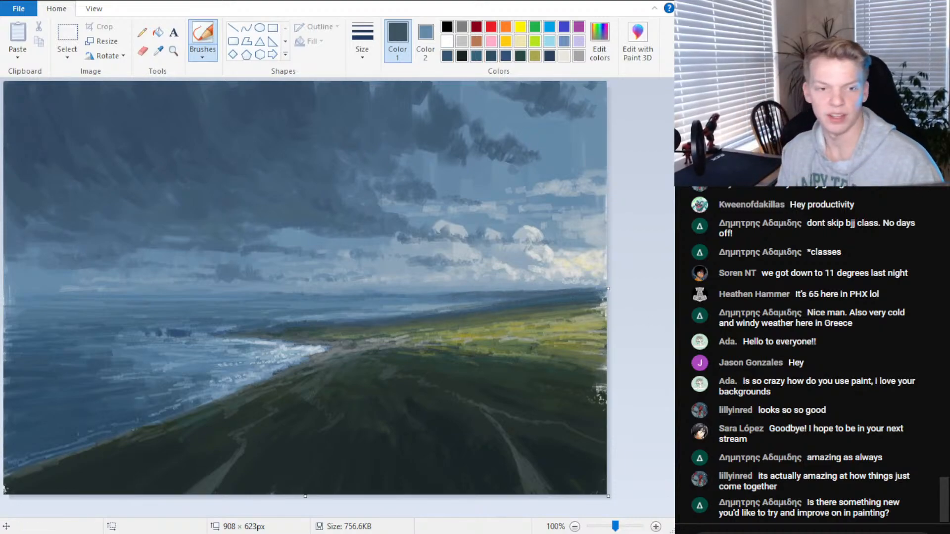
Sample a muted green from the headland, change the brush size, and brush strokes along the far and near edges of the sunlit grass
left_click(159, 50)
left_click(509, 318)
left_click(362, 45)
left_click(407, 85)
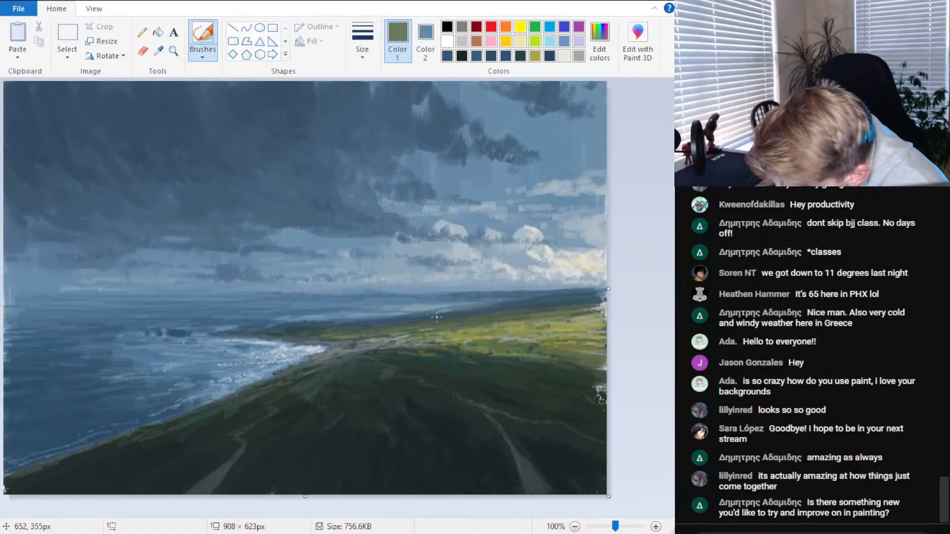
left_click_drag(452, 320, 419, 323)
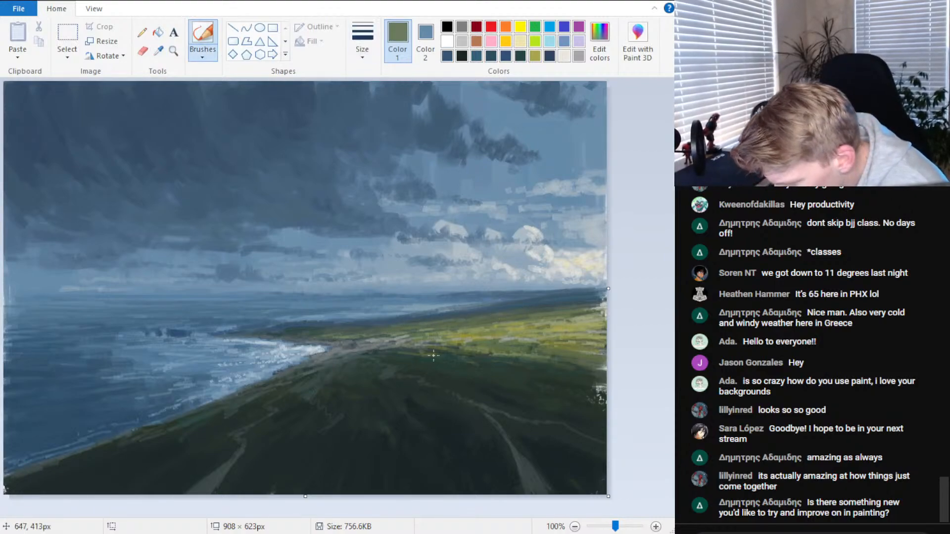
left_click_drag(451, 362, 492, 355)
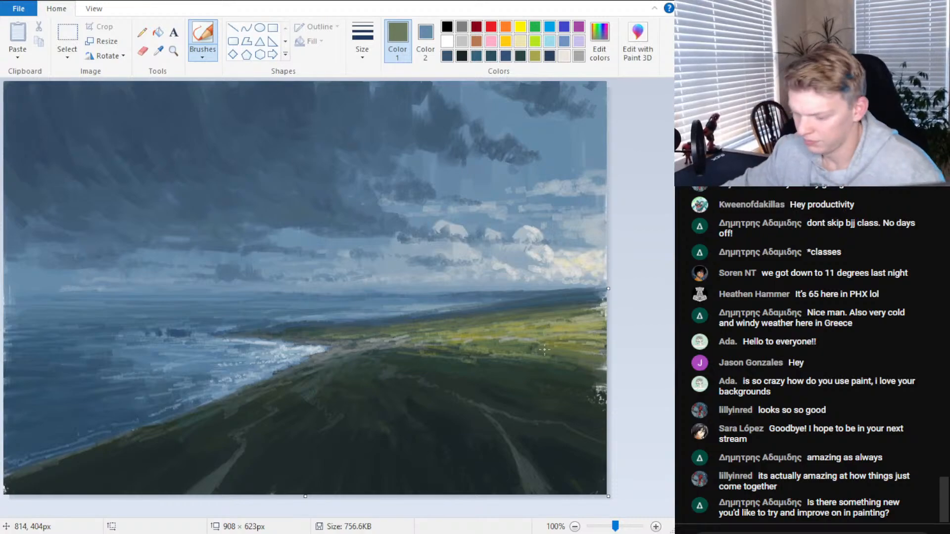
Save the painting and check the whole composition at a reduced size
scroll(499, 310, "down", 1)
scroll(492, 300, "up", 1)
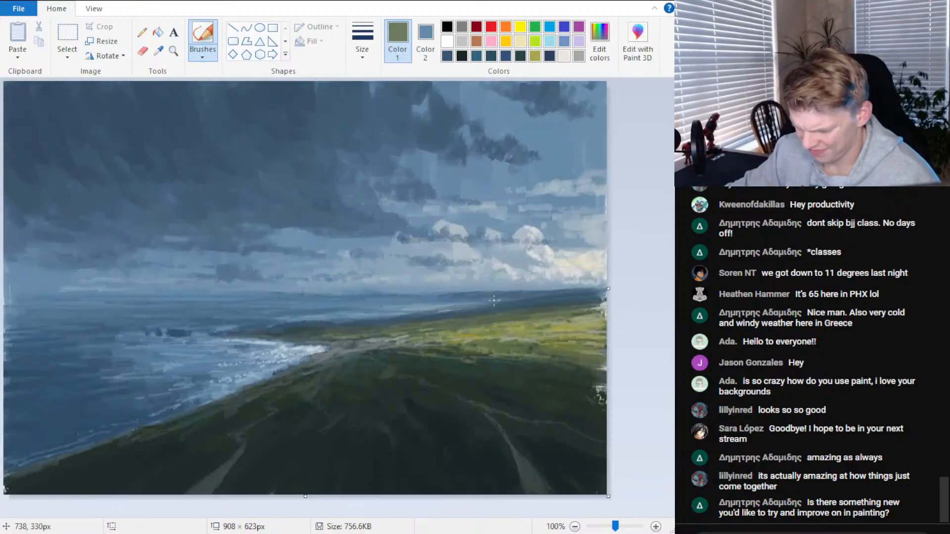
scroll(495, 299, "down", 1)
scroll(495, 305, "up", 1)
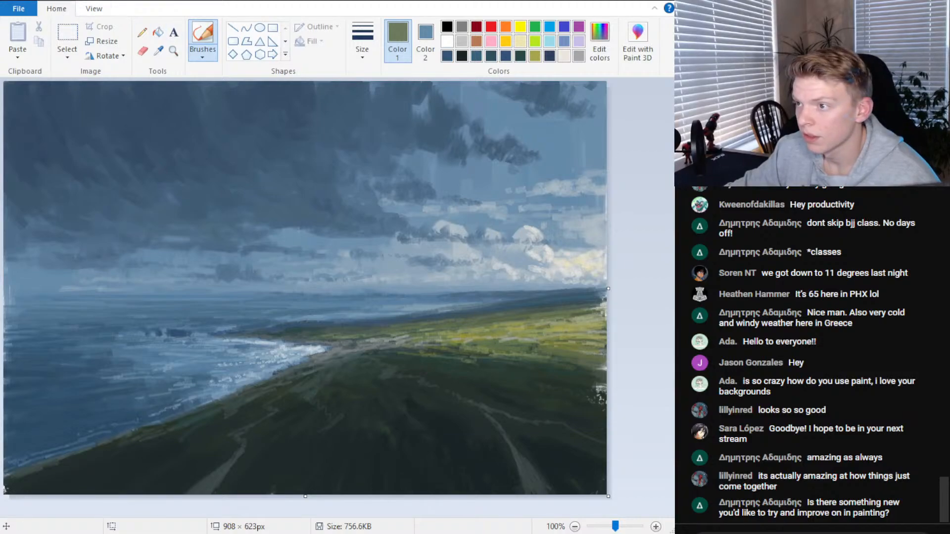
key("ctrl+s")
scroll(243, 195, "down", 1)
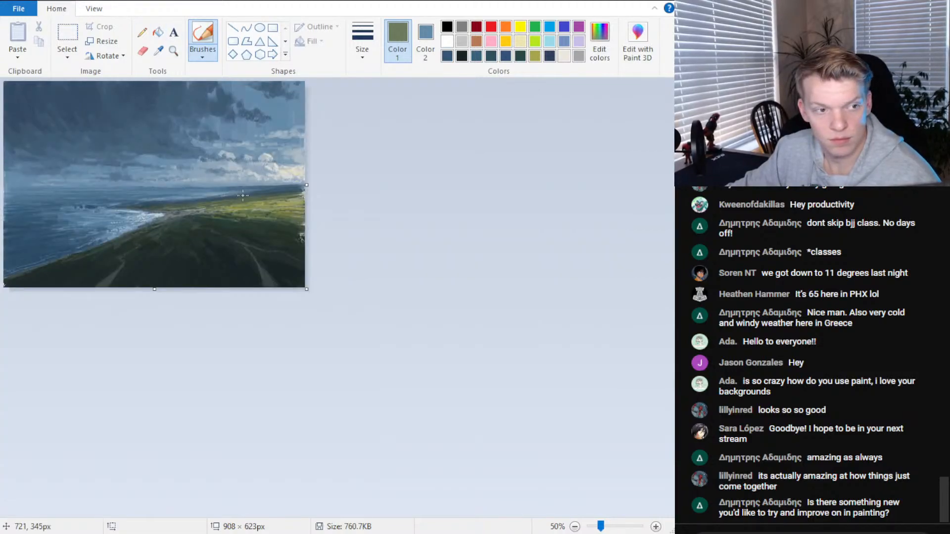
scroll(243, 195, "down", 1)
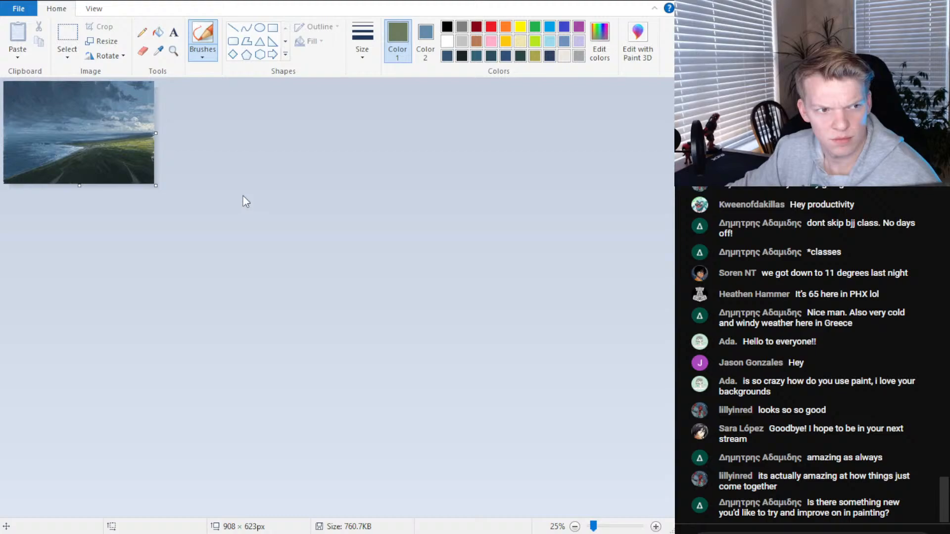
scroll(243, 196, "up", 2)
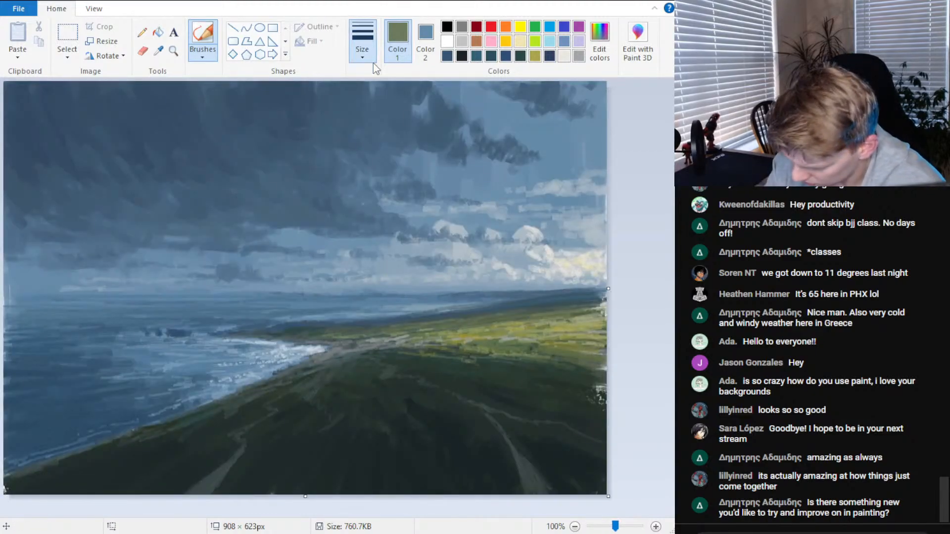
Sample dark slate blues from the storm clouds and brush over the lighter patches in the heavy cloud mass
left_click(158, 50)
left_click(136, 160)
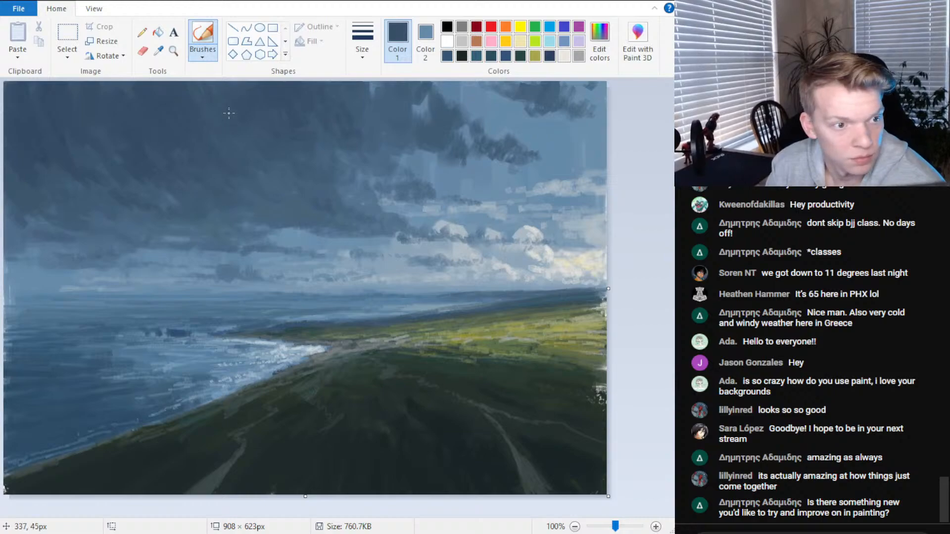
left_click(159, 51)
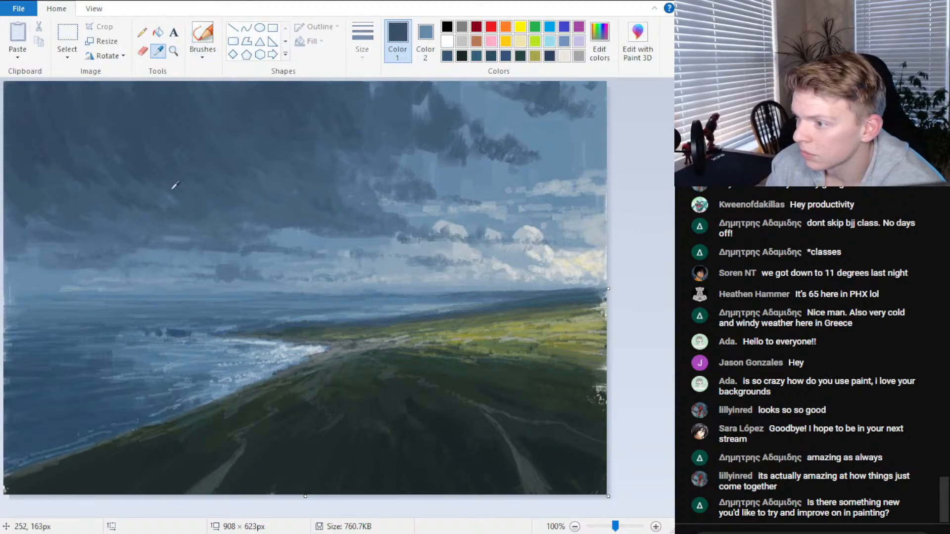
left_click(172, 188)
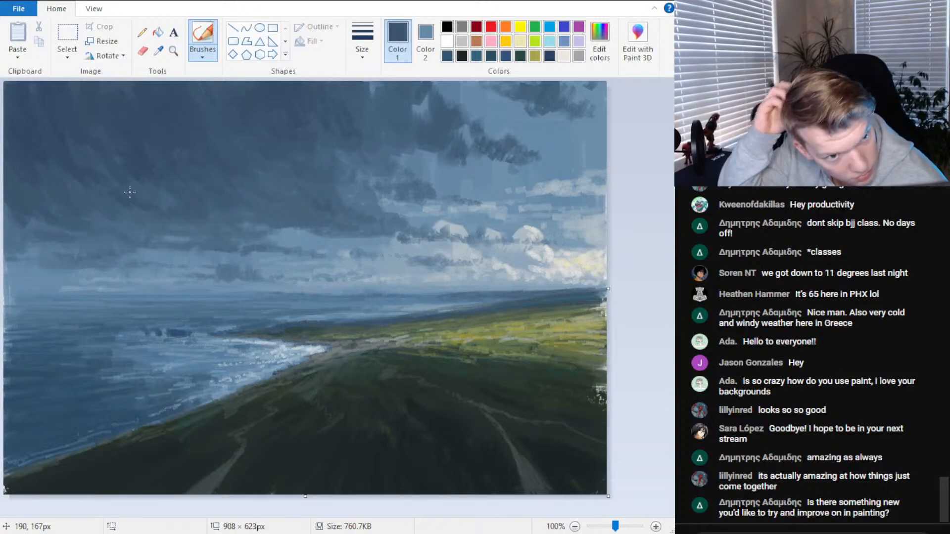
Sample slate blue from the storm cloud's lower edge and extend wispy dark cloud over the small white clouds beside it
left_click(159, 51)
left_click(399, 225)
left_click_drag(405, 224, 495, 244)
mouse_move(403, 206)
left_mouse_down()
mouse_move(413, 225)
mouse_move(383, 208)
left_mouse_up()
scroll(429, 219, "down", 2)
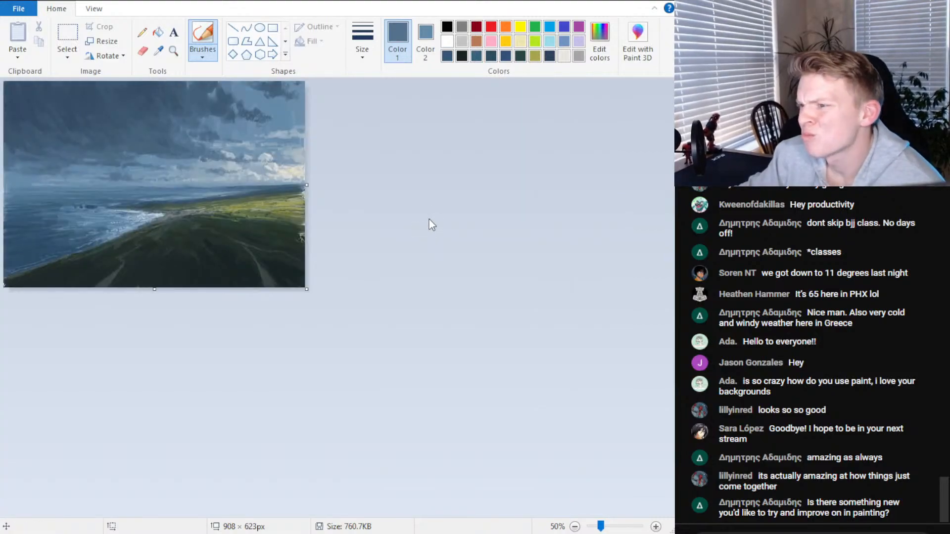
scroll(452, 214, "down", 1)
scroll(453, 216, "up", 3)
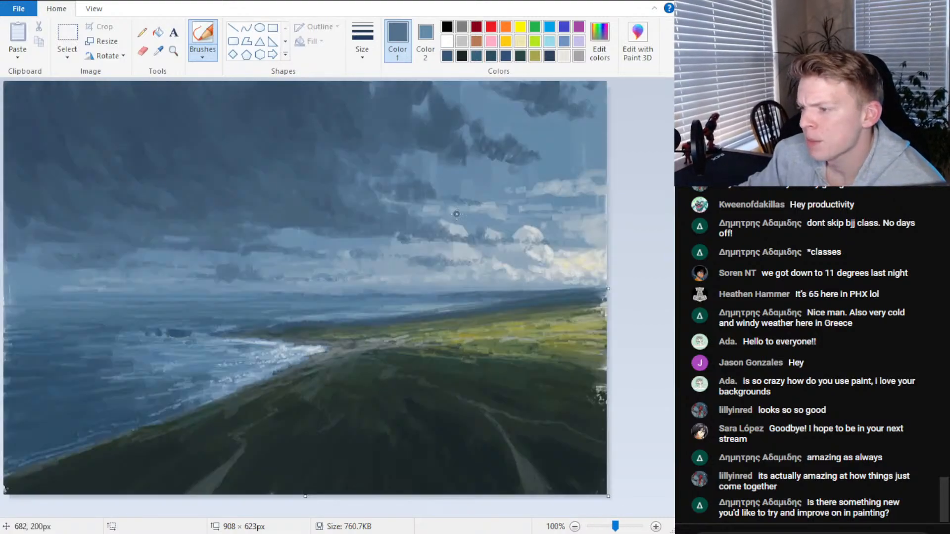
Sample a very dark green from the foreground, cover the white specks at the slope's outer edge, and save the painting
left_click(159, 50)
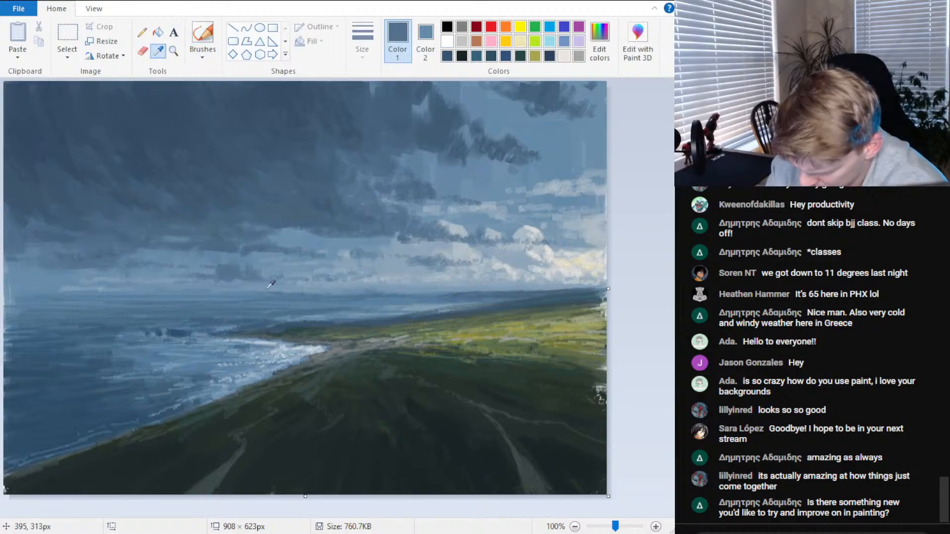
left_click(229, 432)
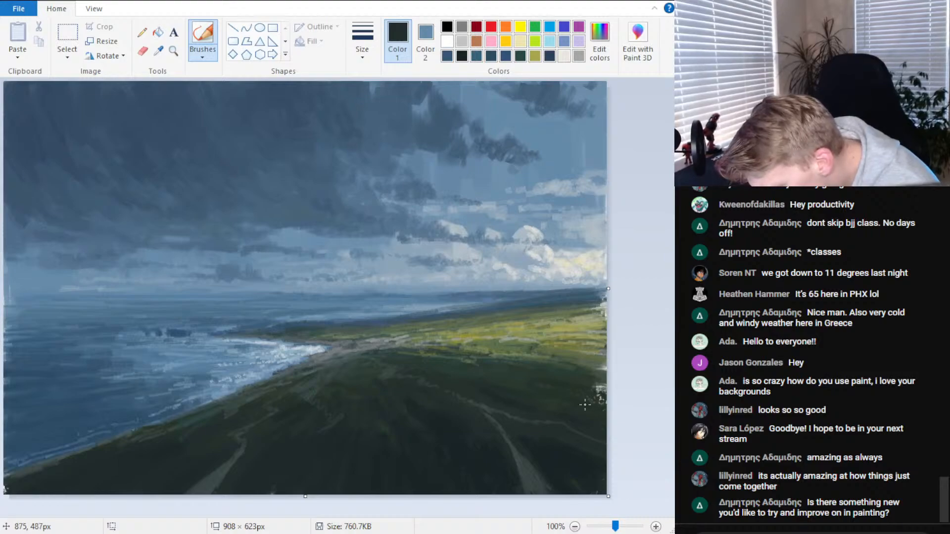
mouse_move(649, 375)
left_mouse_down()
mouse_move(604, 373)
mouse_move(589, 387)
left_mouse_up()
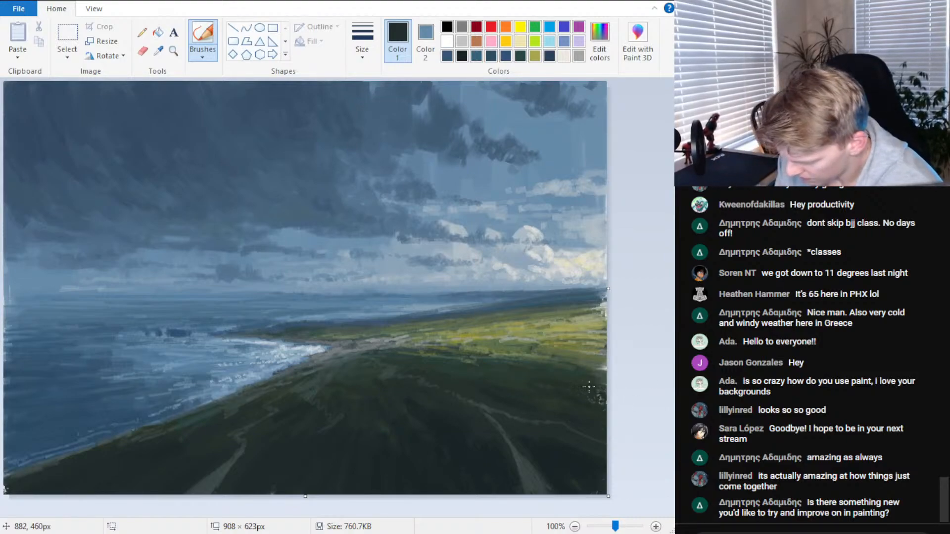
scroll(425, 318, "down", 2)
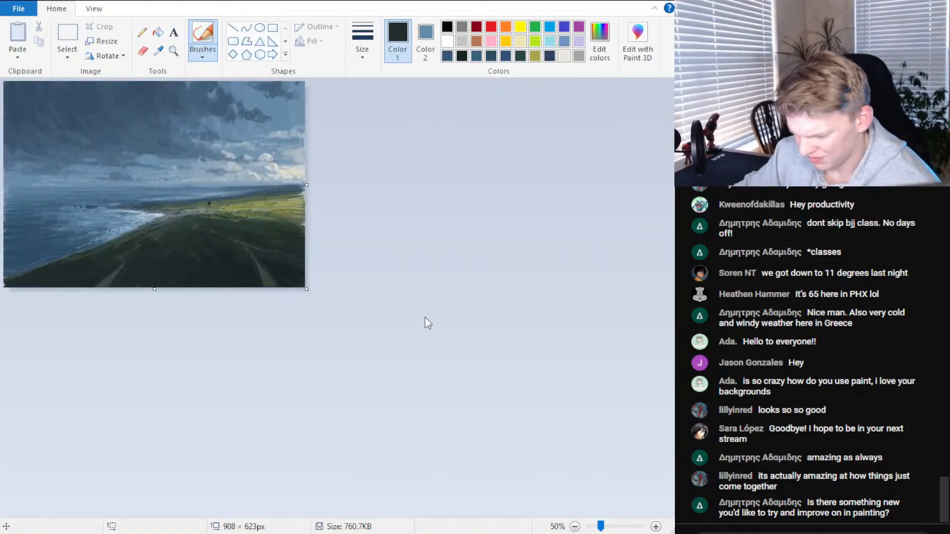
scroll(429, 317, "up", 2)
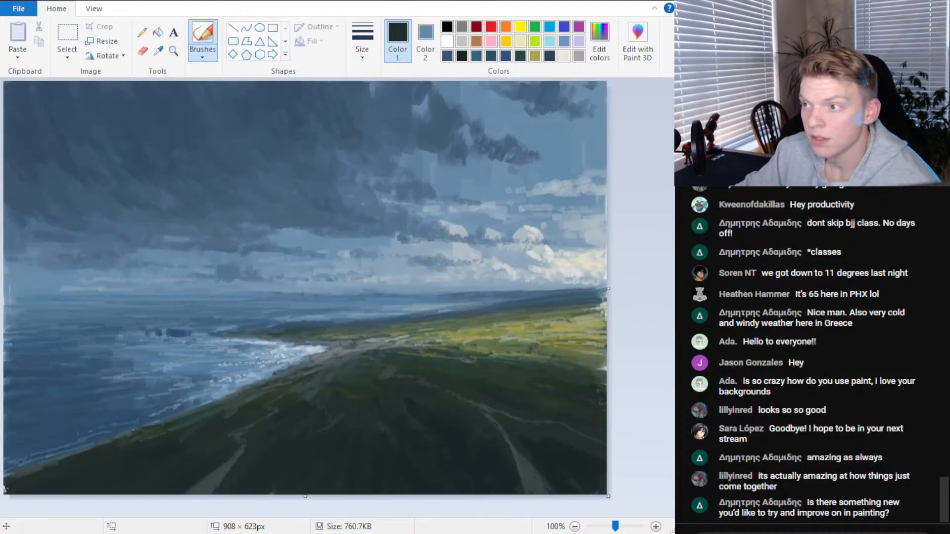
key("ctrl+s")
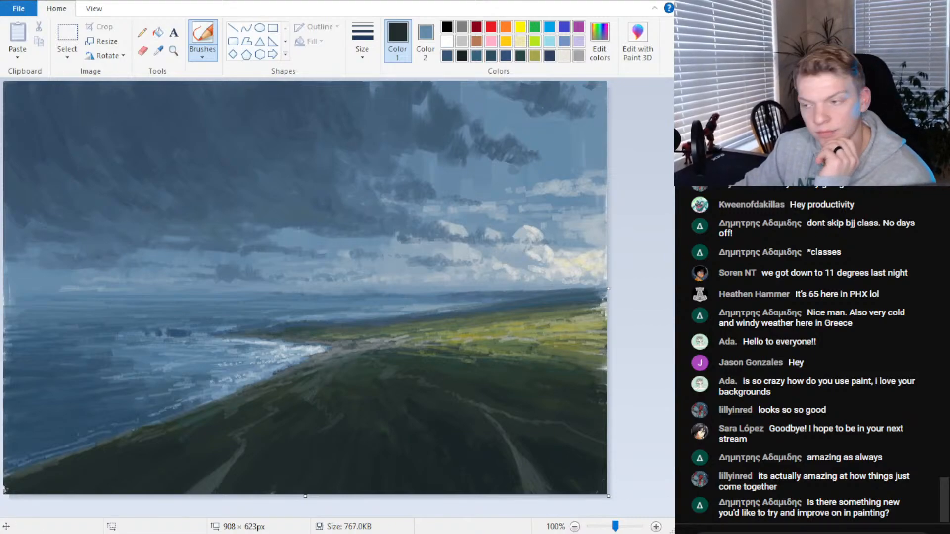
Flip the painting horizontally, sample pale blue from the surf line, and touch up the waterline beneath the headland's tip
left_click(134, 130)
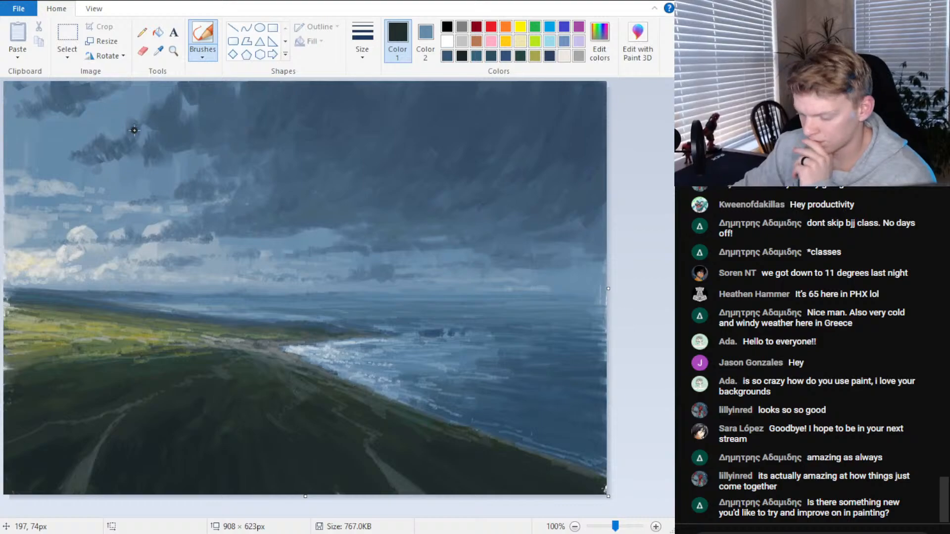
left_click(159, 51)
left_click(342, 338)
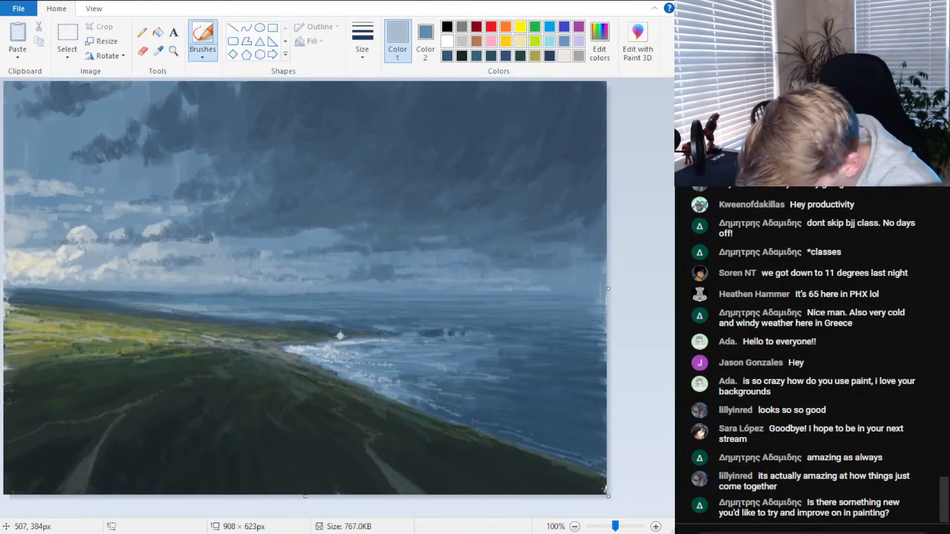
Sample dark greens from the headland's far slope and slate blue from the sea by its tip, touching up the ridge line
left_click(158, 51)
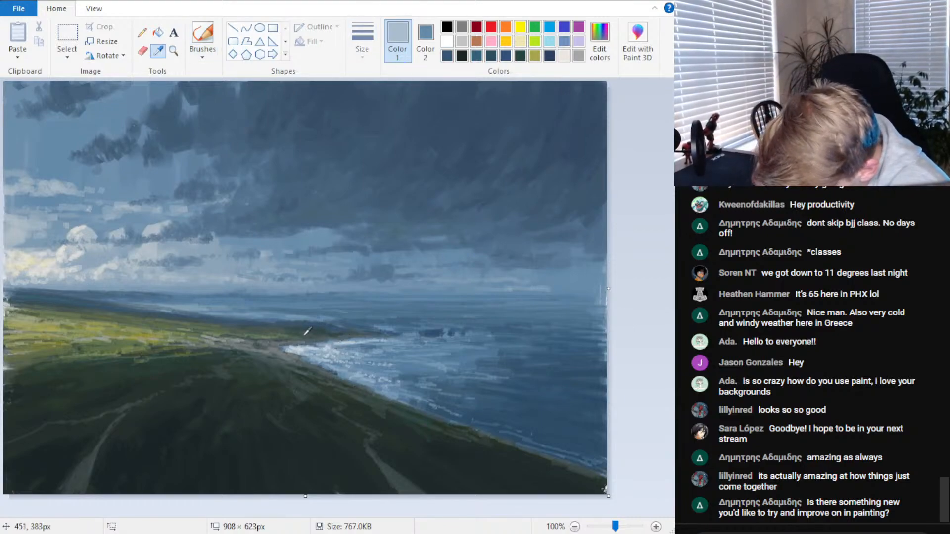
left_click(219, 327)
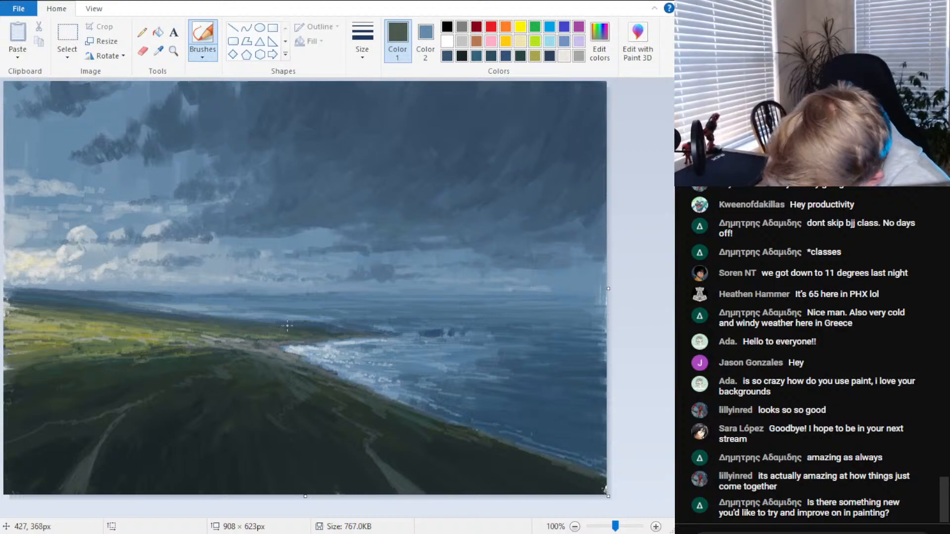
left_click(159, 51)
left_click(197, 313)
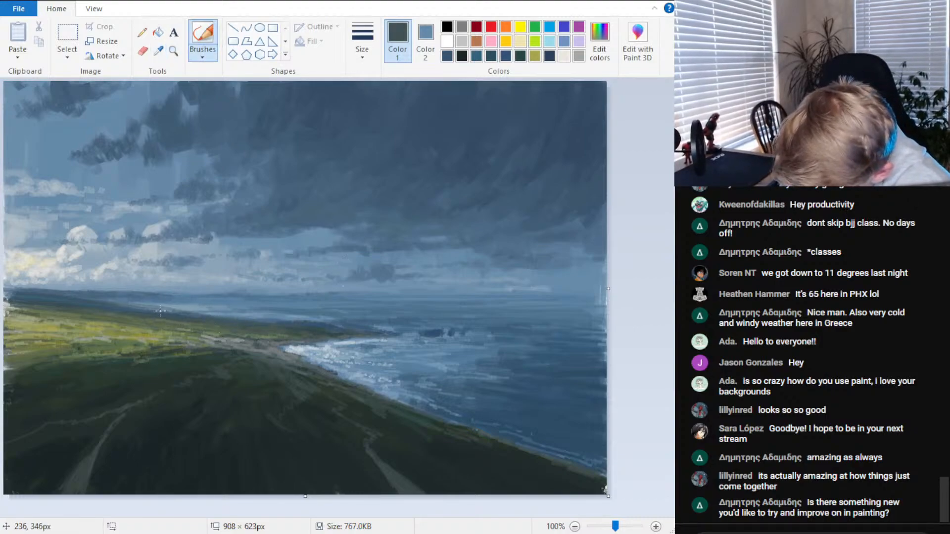
left_click(158, 51)
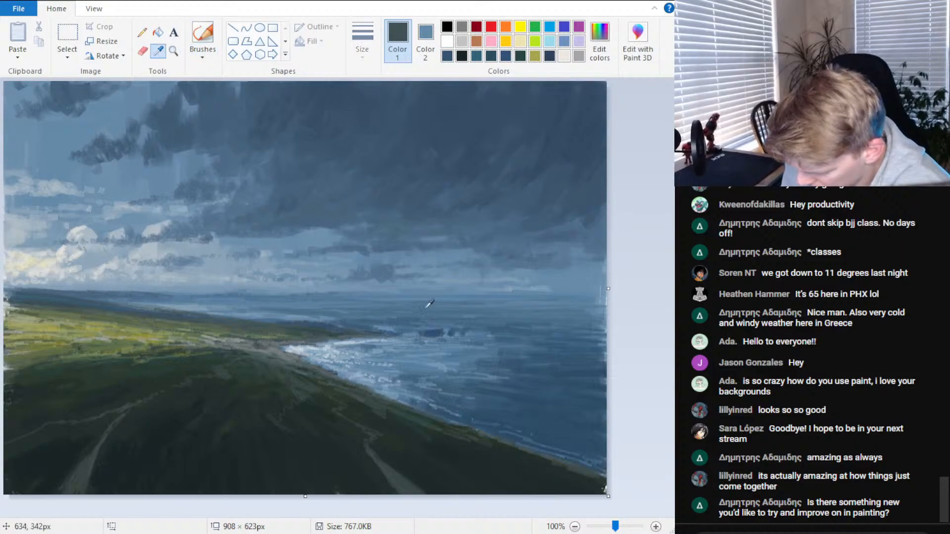
left_click(391, 331)
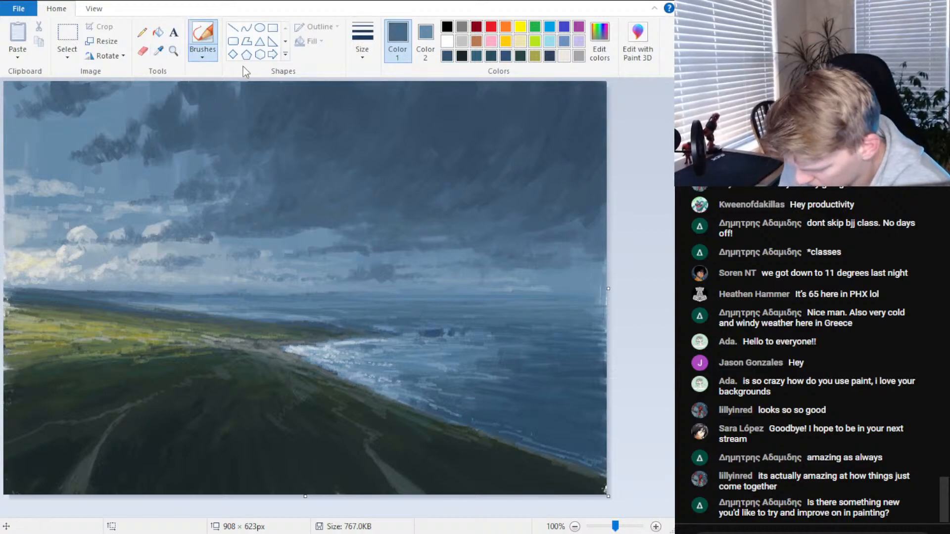
Sample dark green-grey from the headland's tip and brush along its lower edge and out toward the offshore rocks
left_click(158, 50)
left_click(350, 331)
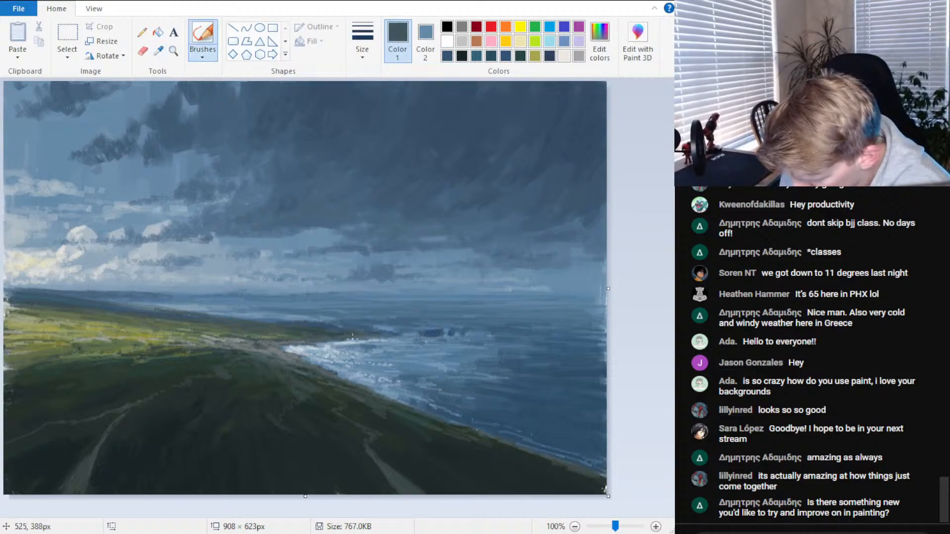
left_click_drag(352, 338, 459, 339)
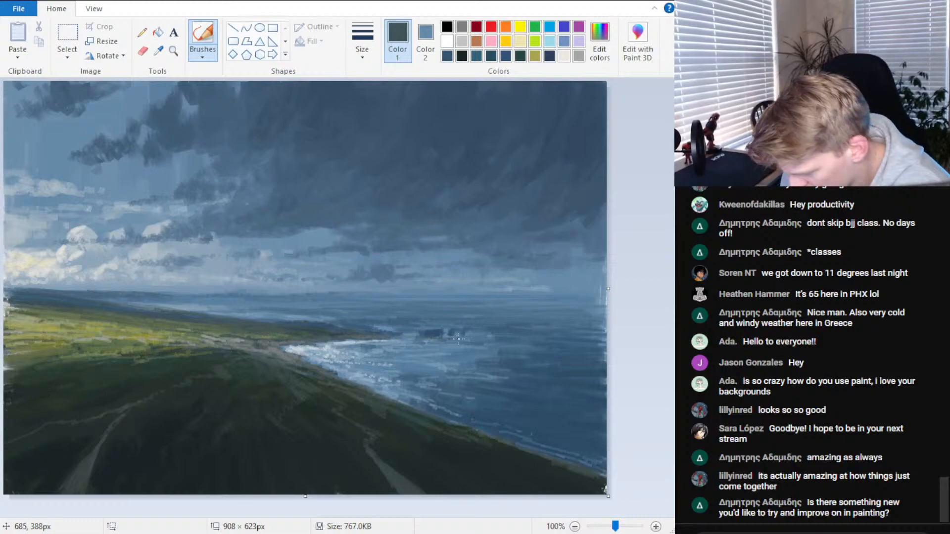
scroll(512, 329, "down", 2, "ctrl")
scroll(512, 327, "up", 2, "ctrl")
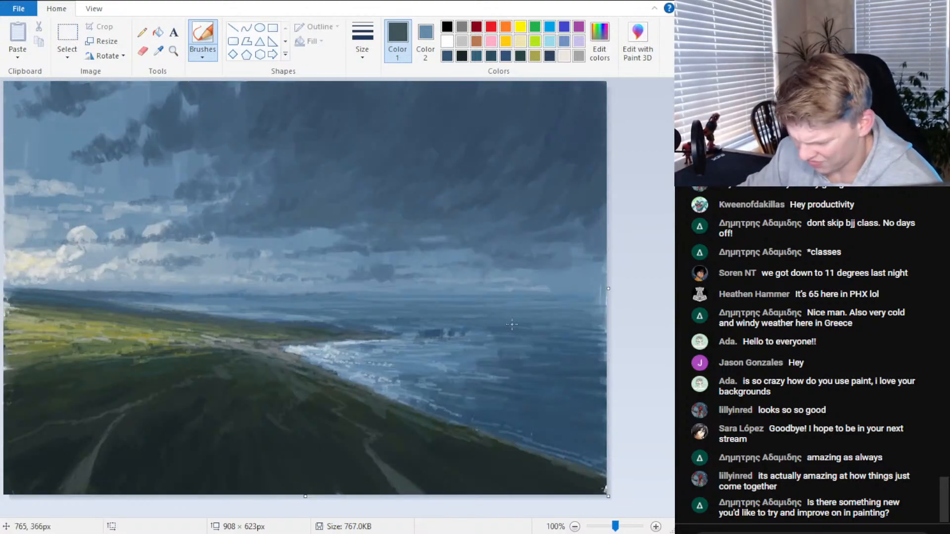
Mix a darker shade of the current green-grey and paint jagged rocks in the sea beyond the headland's tip
left_click(600, 42)
left_click(669, 78)
key("Return")
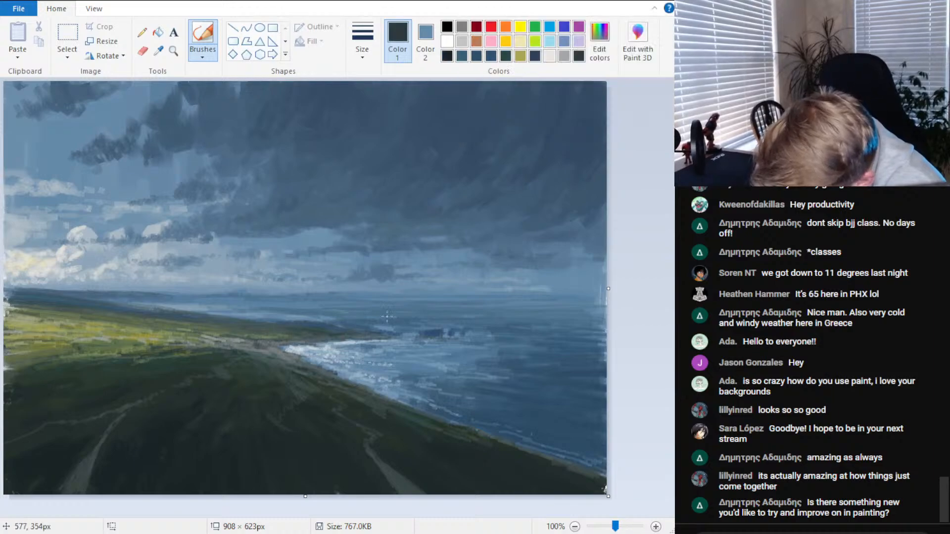
left_click_drag(436, 329, 459, 328)
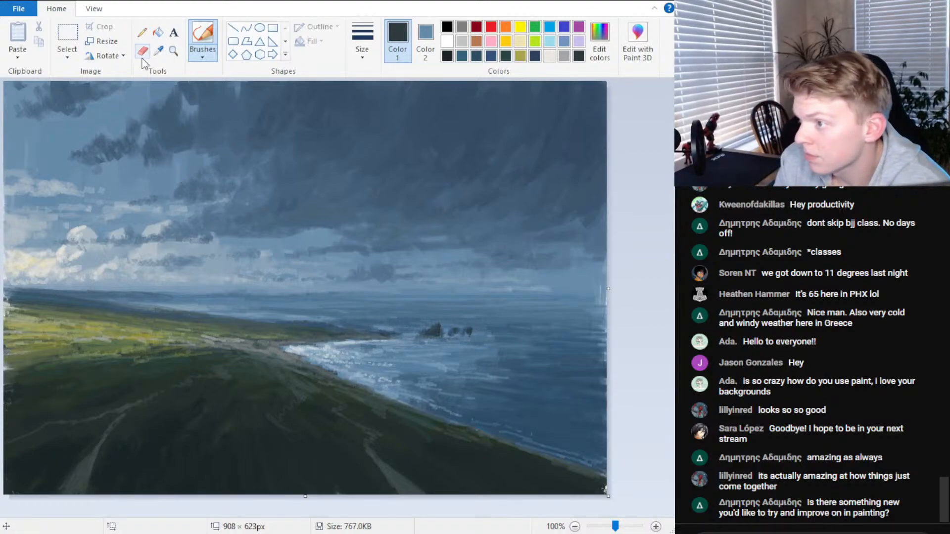
Sample pale grey-blue from the surf and brush thin foam along the waterline at the base of the offshore rocks
left_click(158, 50)
left_click(382, 353)
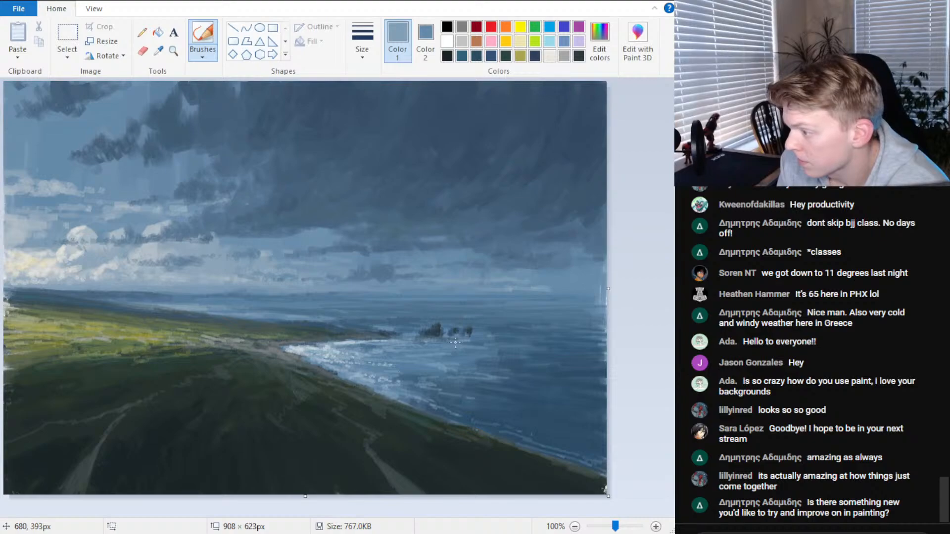
scroll(504, 294, "down", 2, "ctrl")
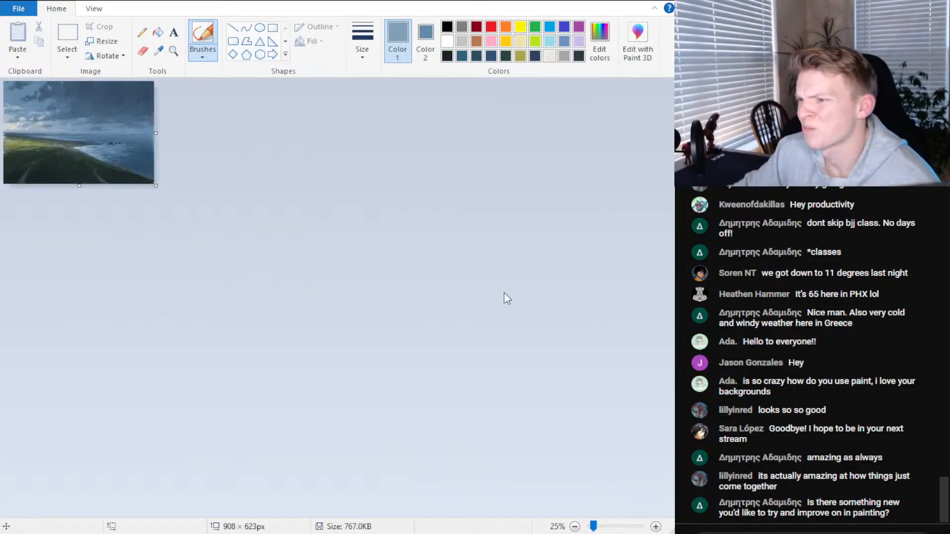
scroll(507, 299, "down", 1)
scroll(515, 308, "up", 3)
scroll(525, 309, "down", 1)
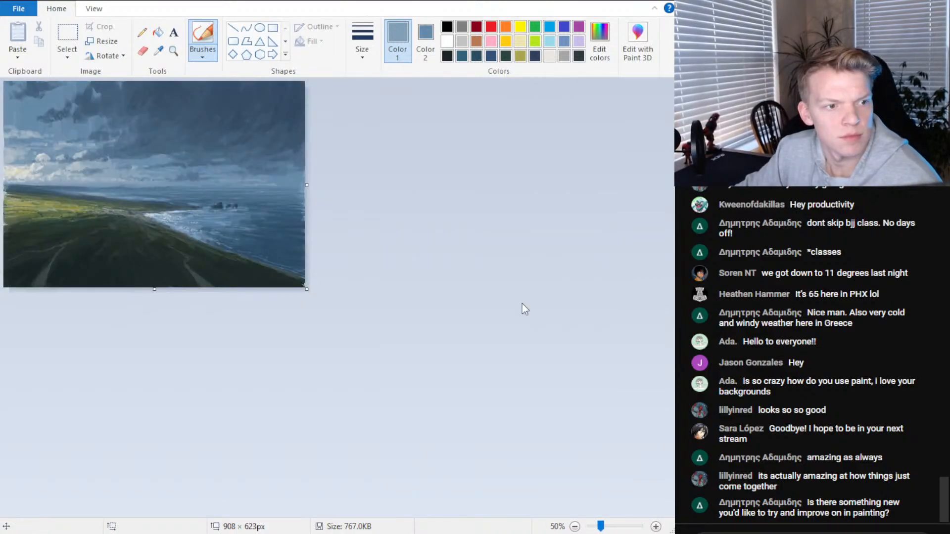
scroll(522, 304, "down", 1)
scroll(522, 304, "up", 2)
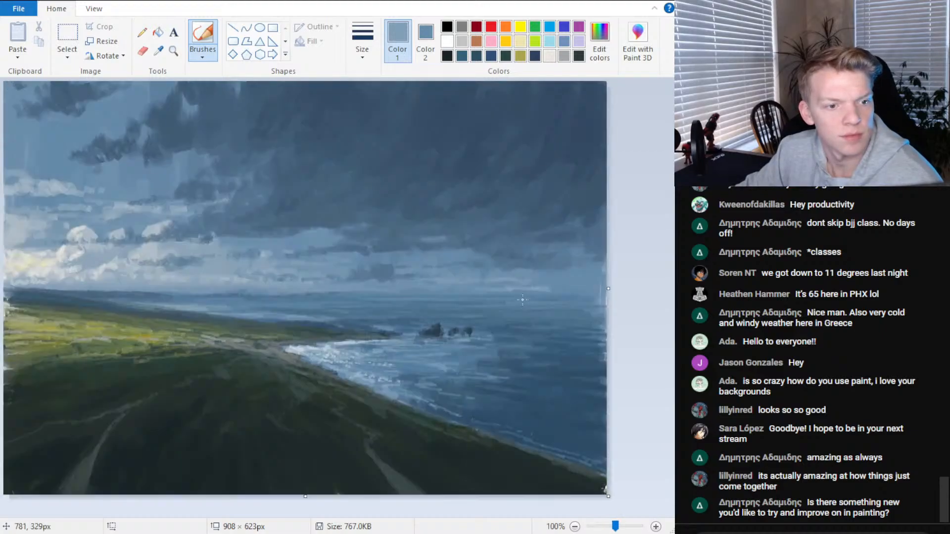
Flip the painting horizontally back to its original orientation and save it
left_click(107, 55)
left_click(136, 134)
scroll(165, 143, "down", 1)
scroll(294, 161, "up", 1)
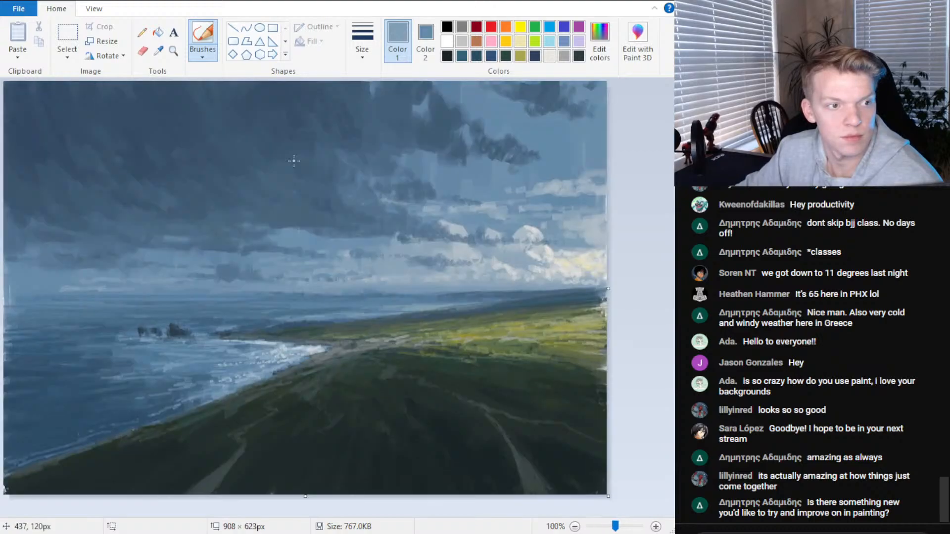
key("ctrl+s")
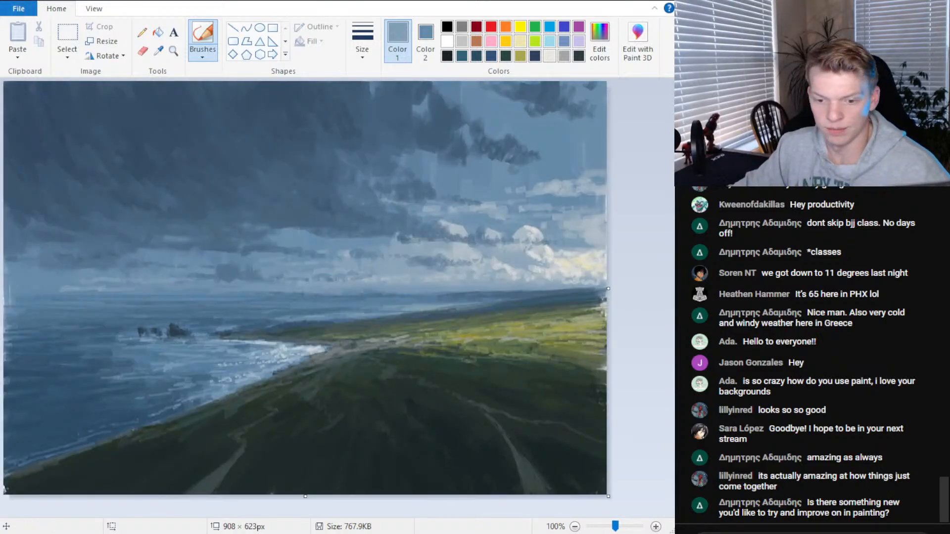